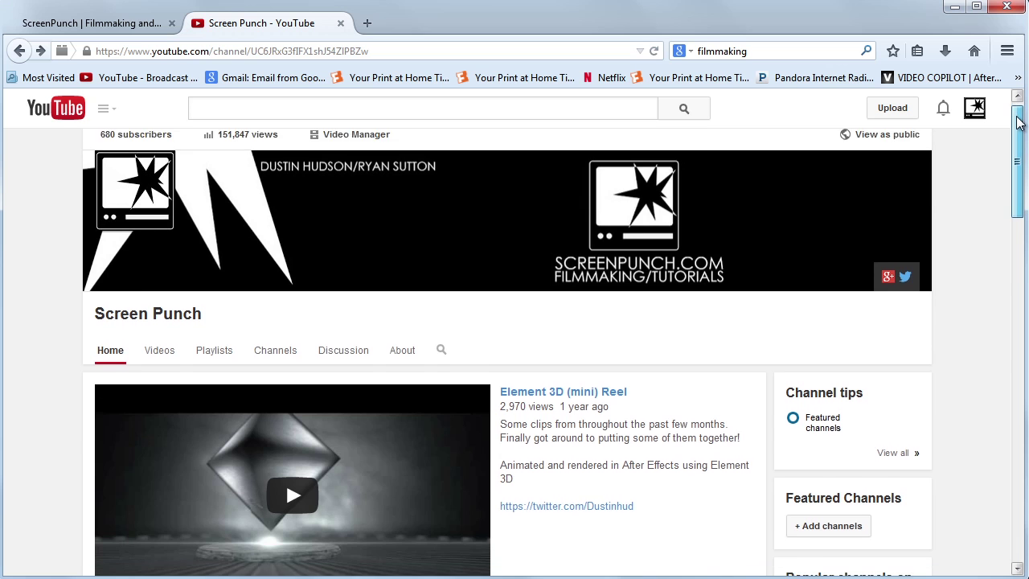
Step: Look over the Screen Punch YouTube channel and the screenpunch.com home page
scroll(1017, 120, down, 2)
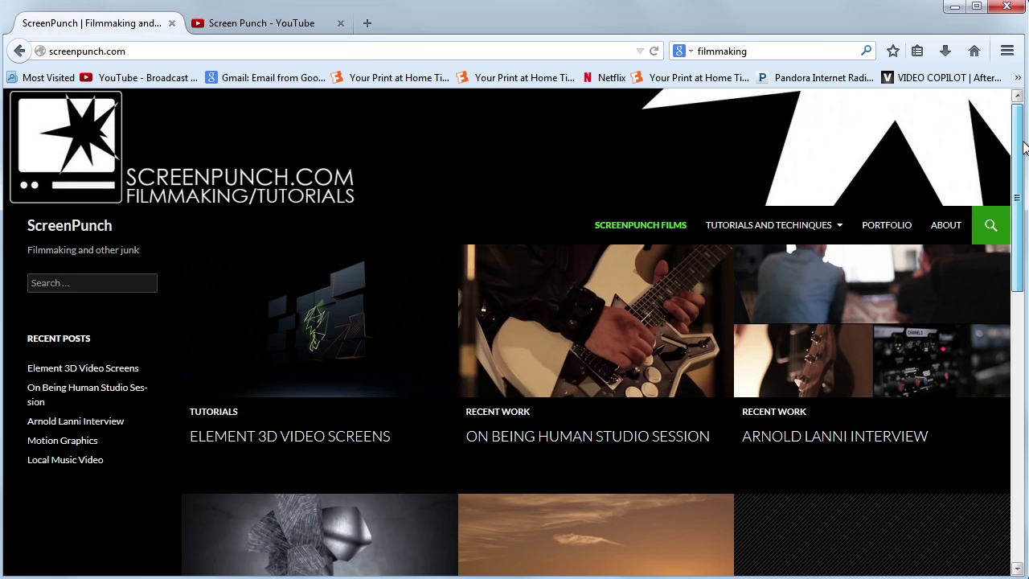
scroll(1023, 181, down, 3)
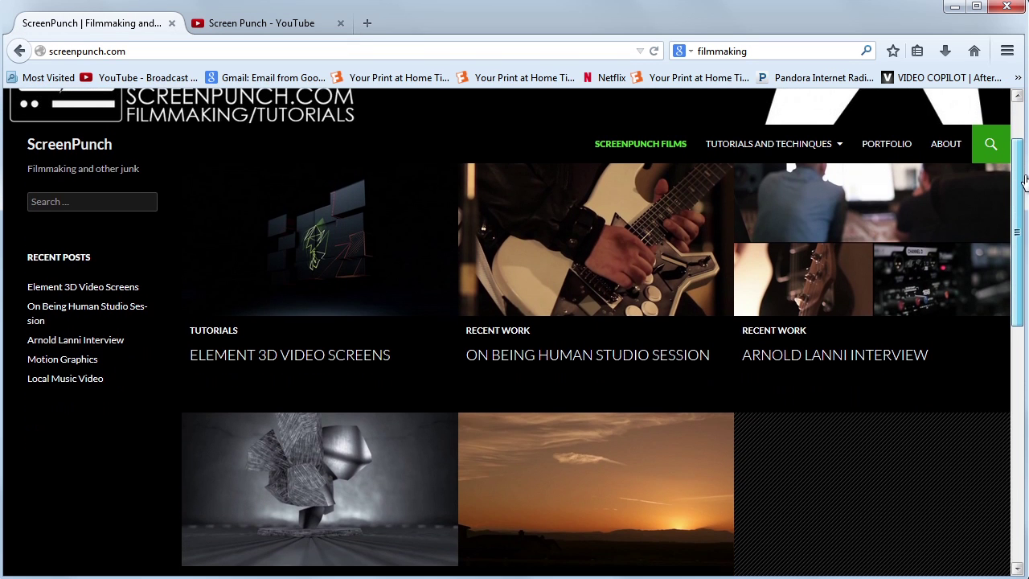
scroll(1024, 181, down, 1)
click(777, 122)
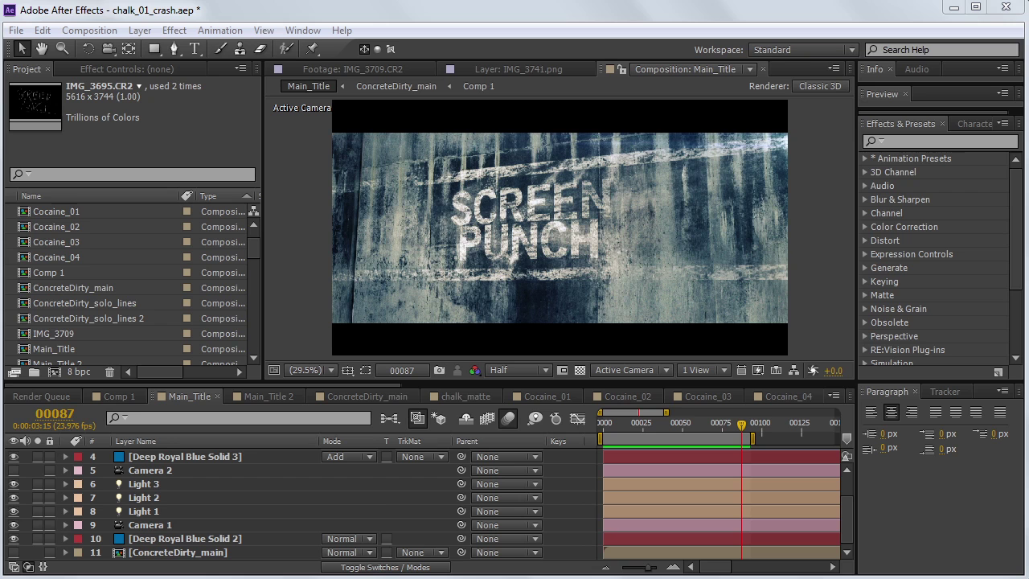
Step: Switch to After Effects and preview the Main_Title composition from frame 0 to the SCREEN PUNCH title reveal
key(Home)
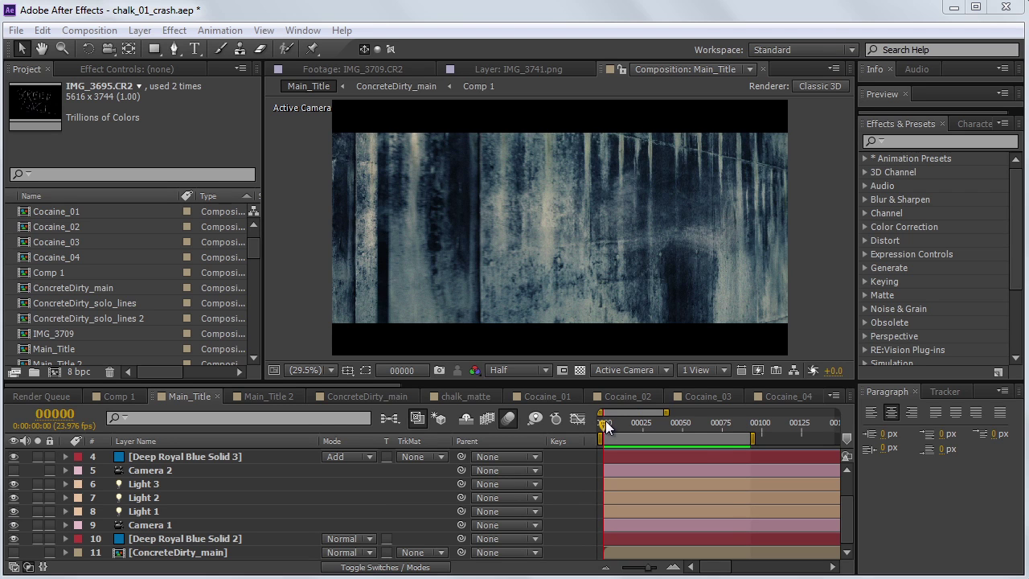
drag(604, 421, 720, 424)
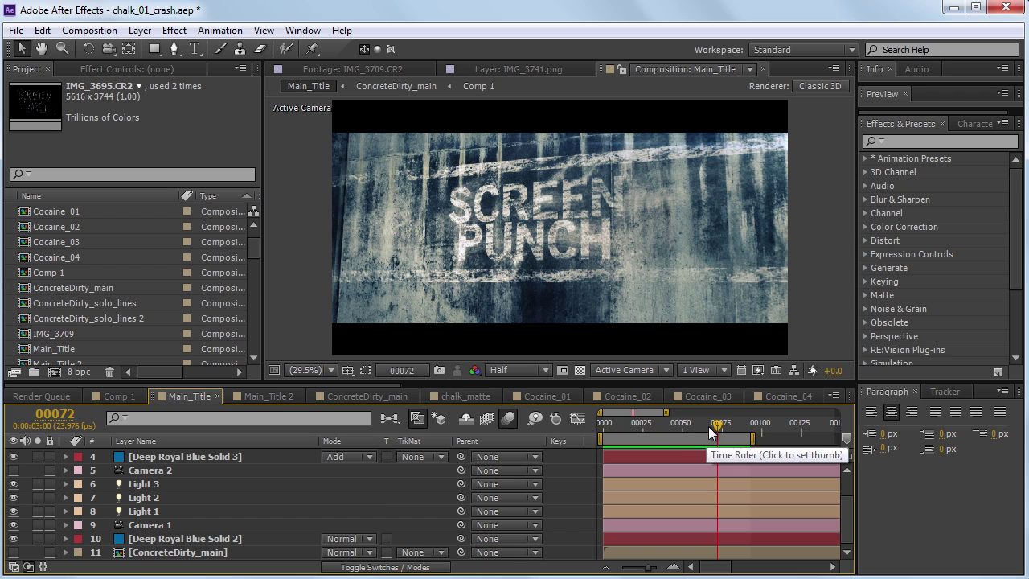
mouse_move(721, 421)
mouse_down()
mouse_move(575, 451)
mouse_move(718, 422)
mouse_up()
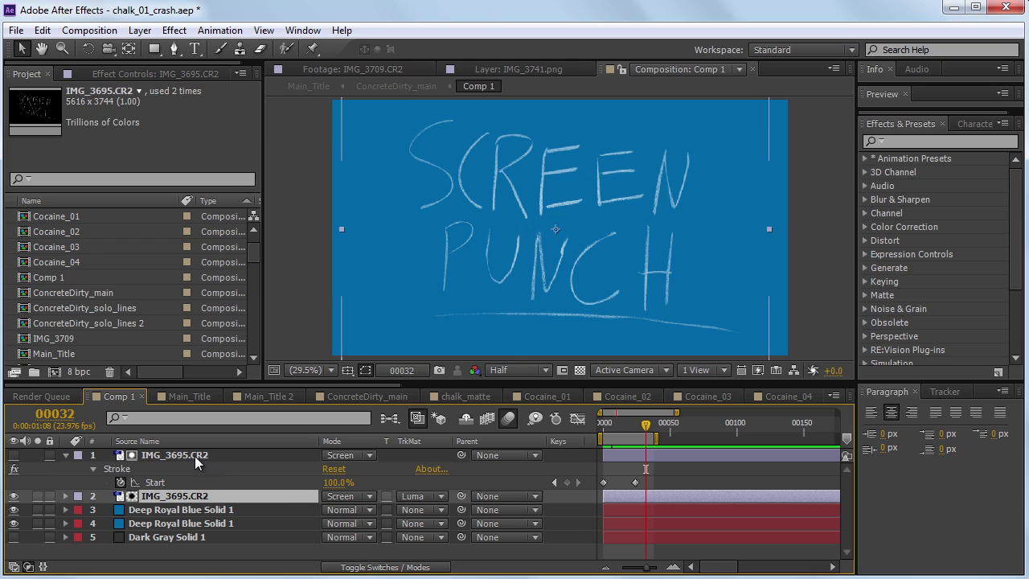
Step: Examine the masks and Stroke effect of the top IMG_3695.CR2 layer in Comp 1, viewing it soloed
click(196, 460)
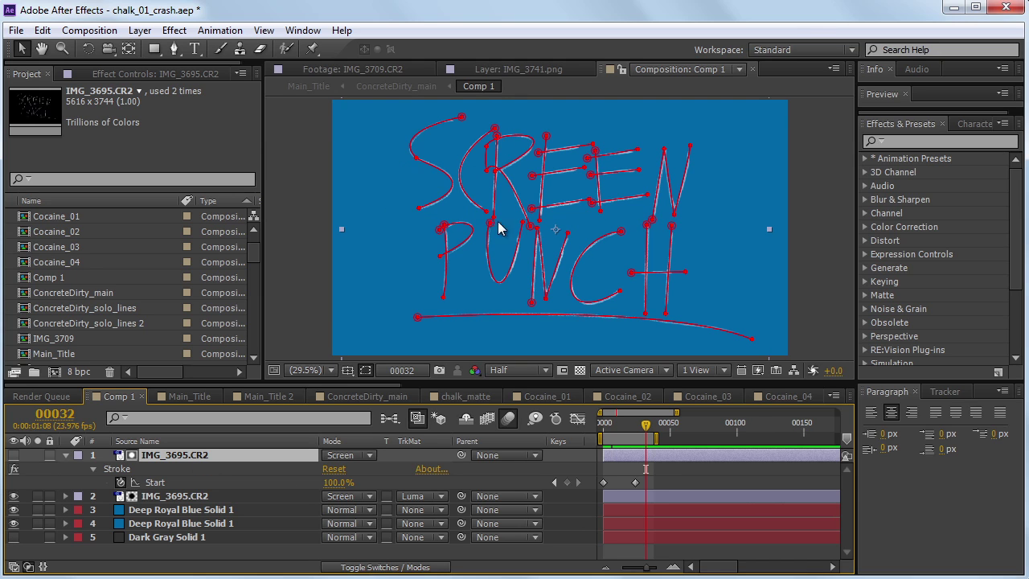
click(168, 69)
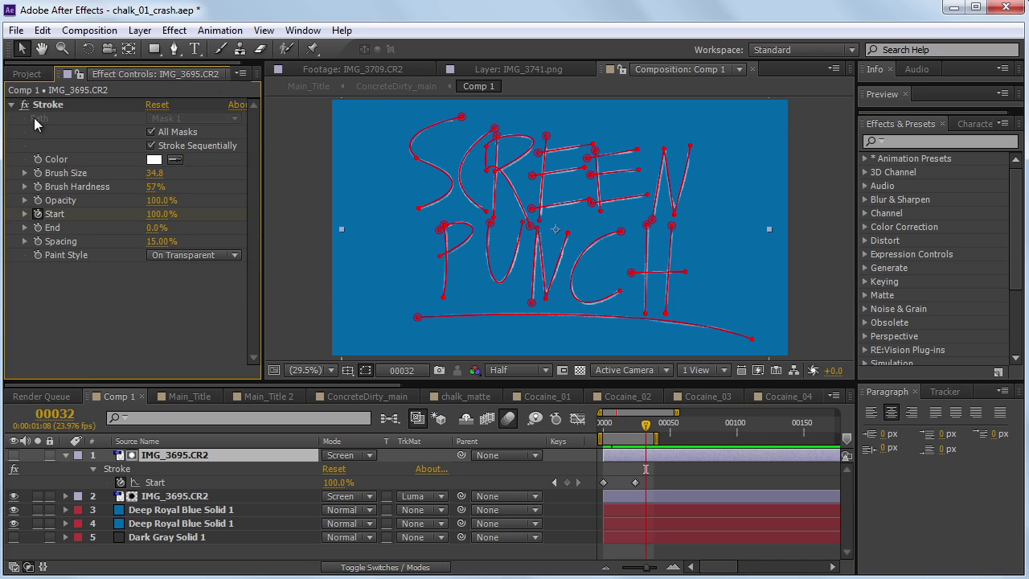
click(43, 106)
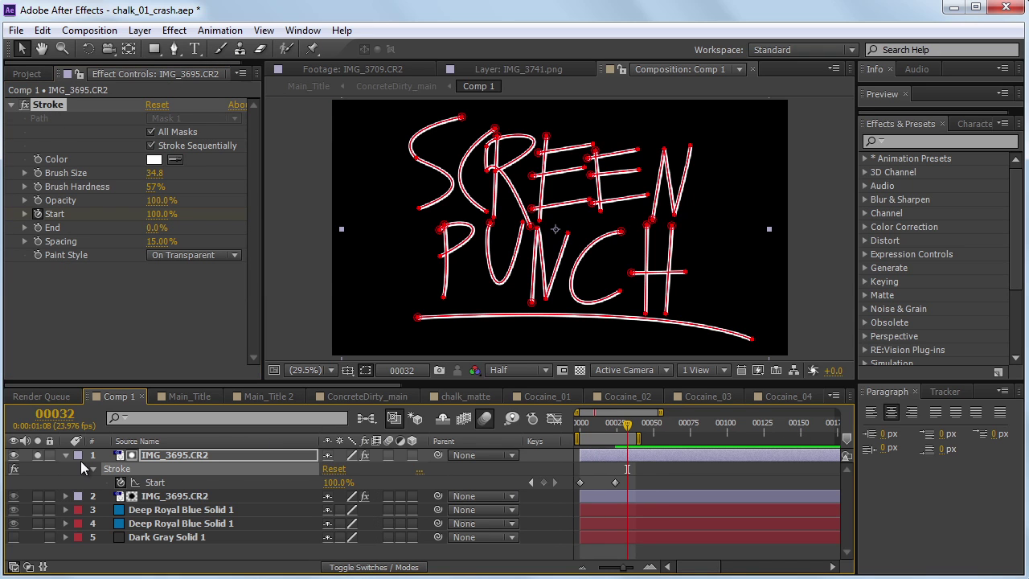
click(37, 460)
key(F4)
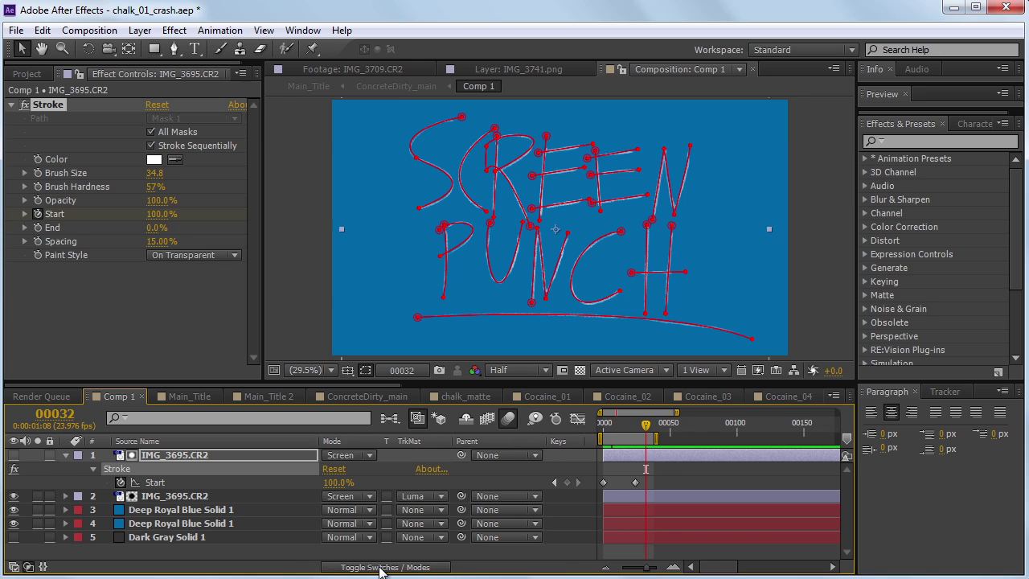
Step: Examine the effects and Luma track matte setting of the second IMG_3695.CR2 layer
click(391, 496)
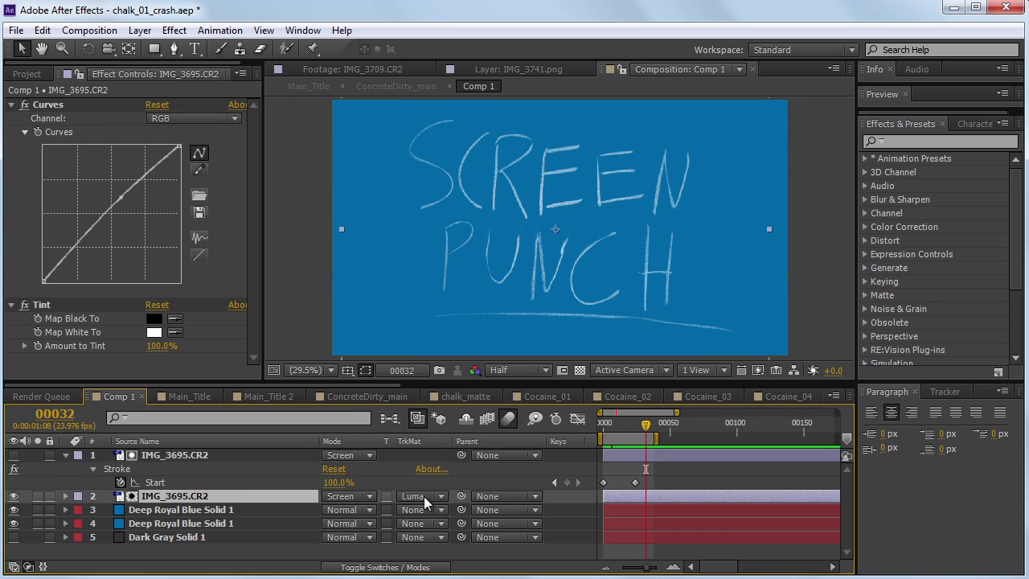
click(423, 496)
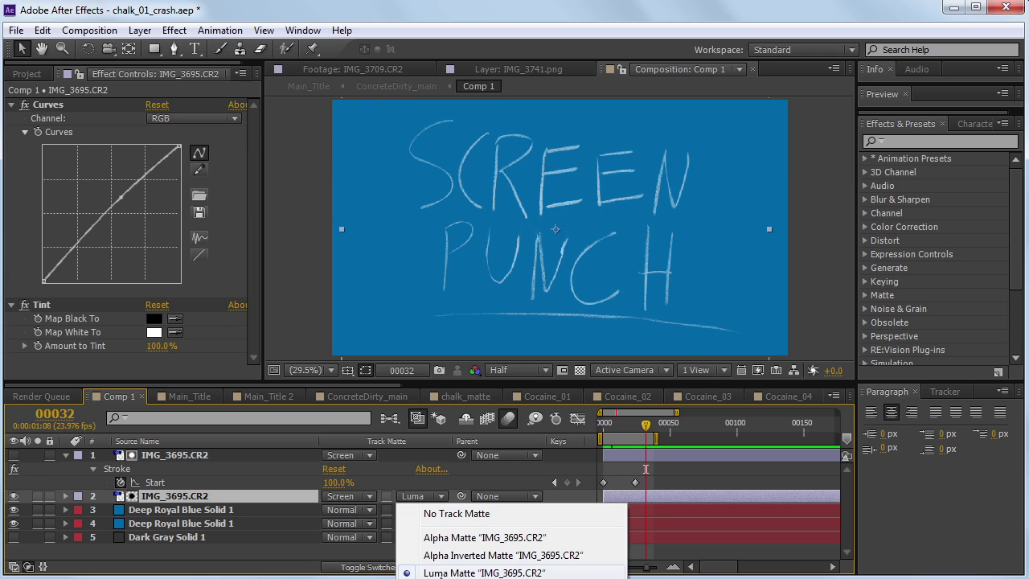
click(635, 437)
mouse_move(635, 436)
mouse_down()
mouse_move(595, 440)
mouse_move(643, 434)
mouse_up()
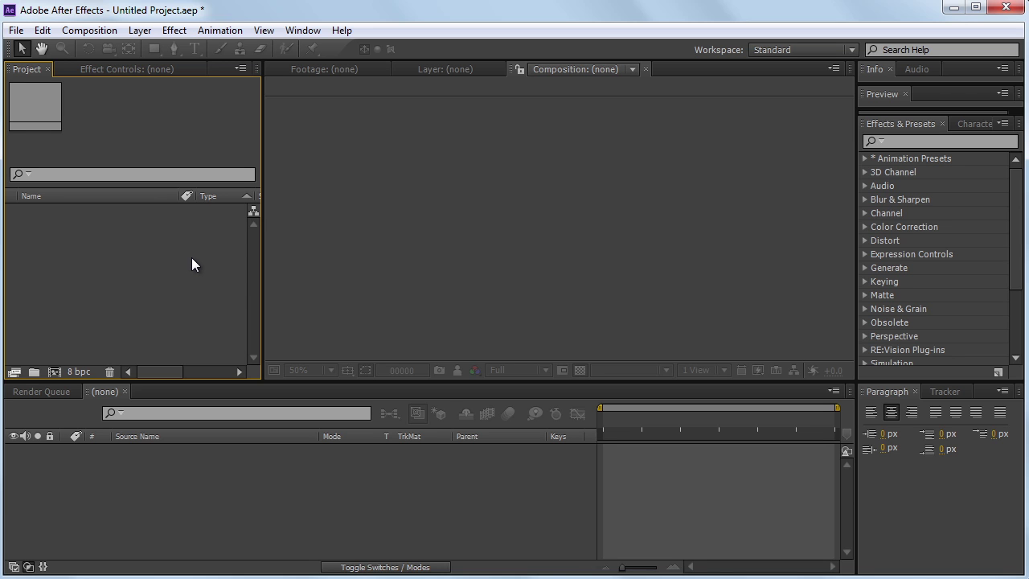
Step: Import concrete_01_diffuse.jpg as footage into the empty project and create a new composition from it
double_click(192, 258)
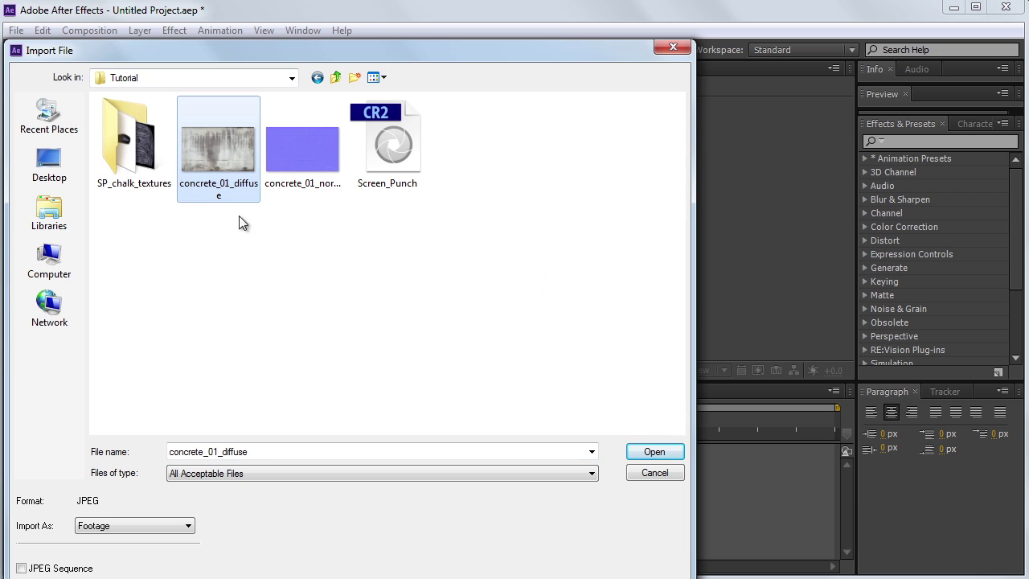
click(640, 453)
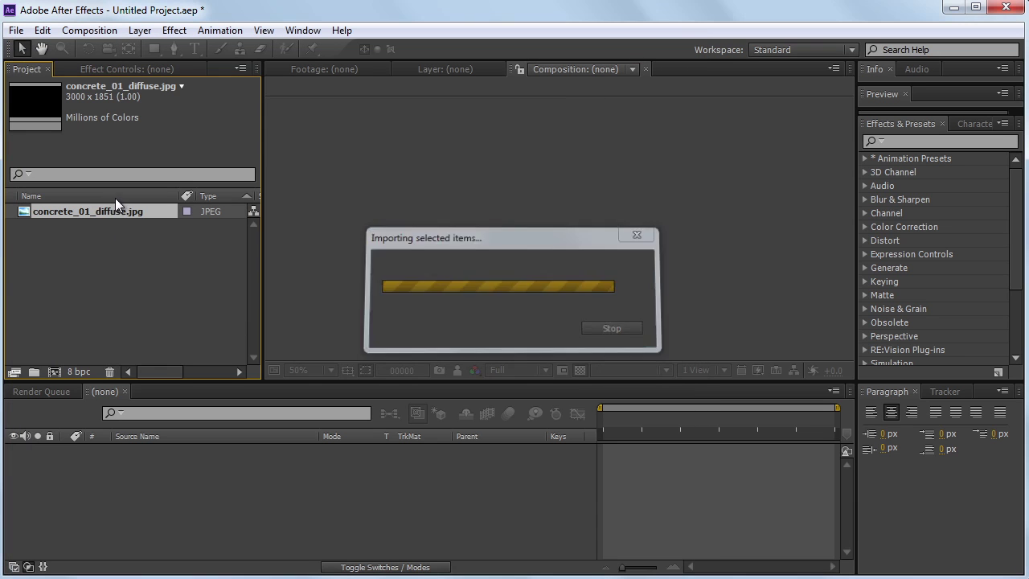
drag(85, 210, 52, 367)
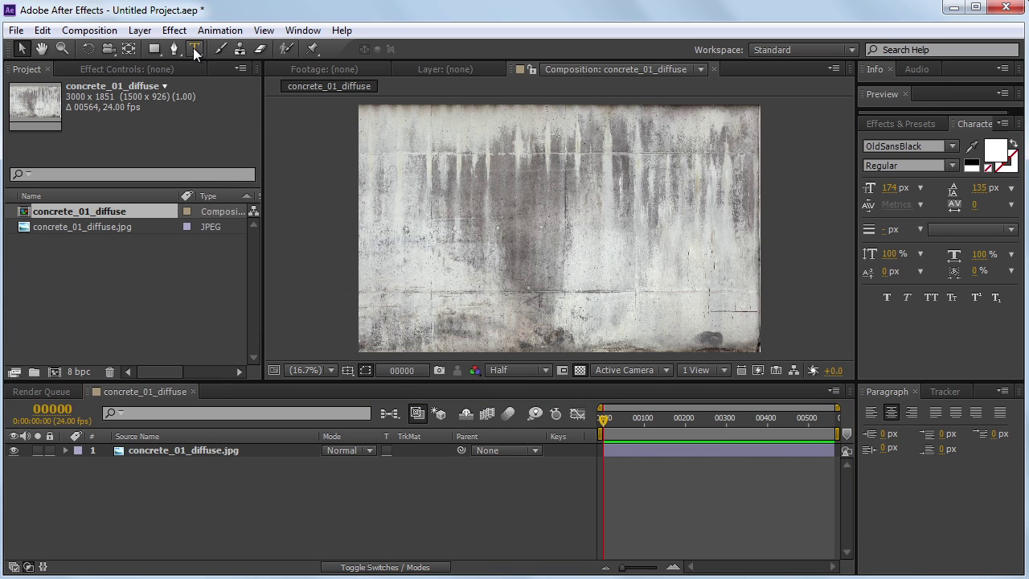
Step: Add the white text "CHALK" over the concrete wall and move it to the middle of the image
click(193, 48)
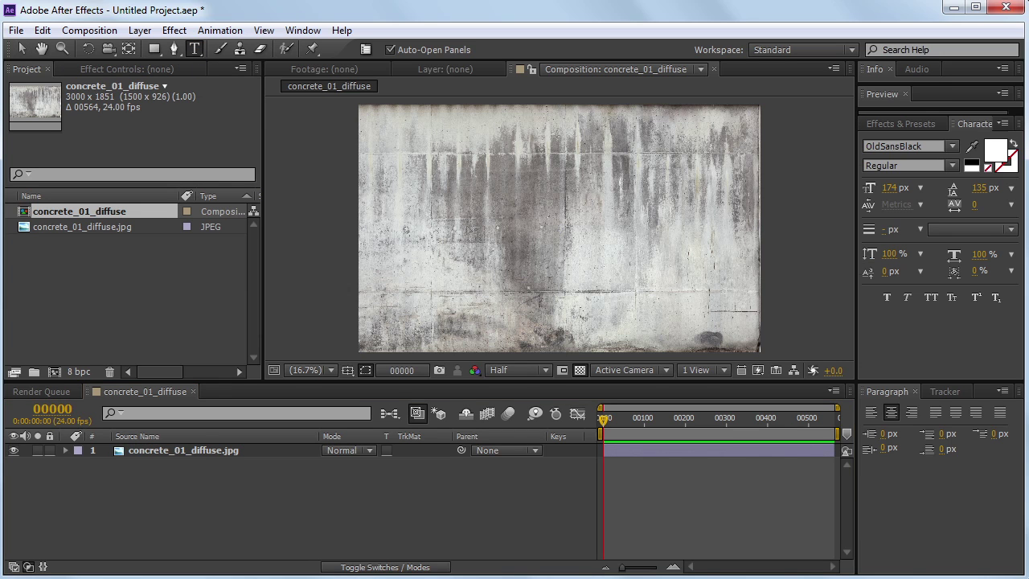
click(467, 231)
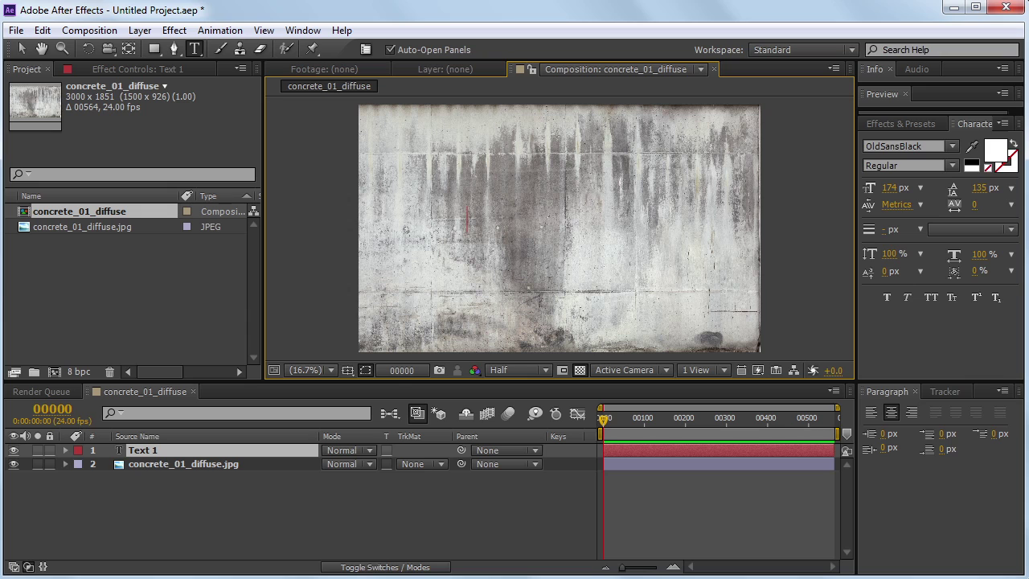
text(CHALK)
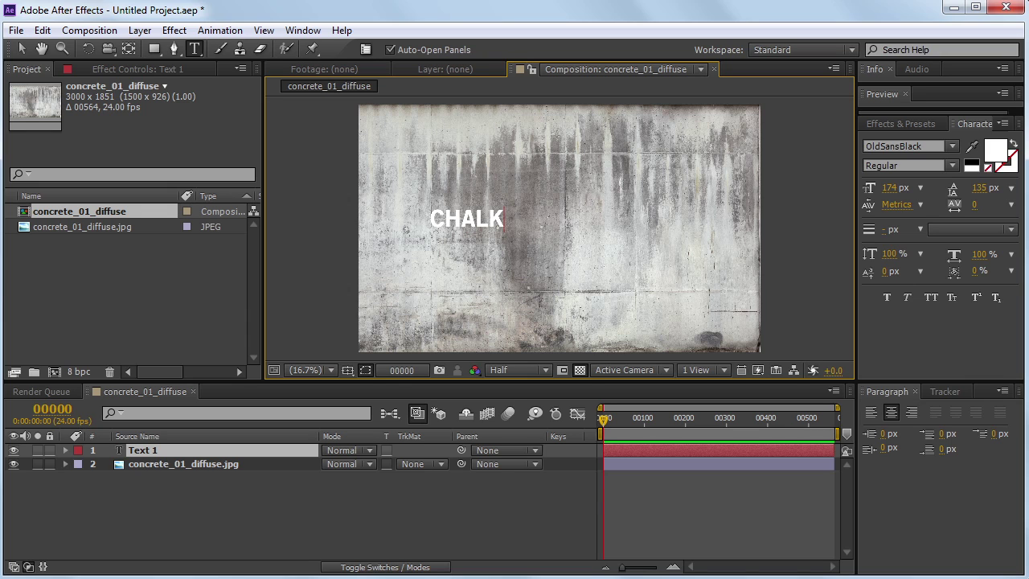
click(22, 49)
drag(480, 223, 607, 208)
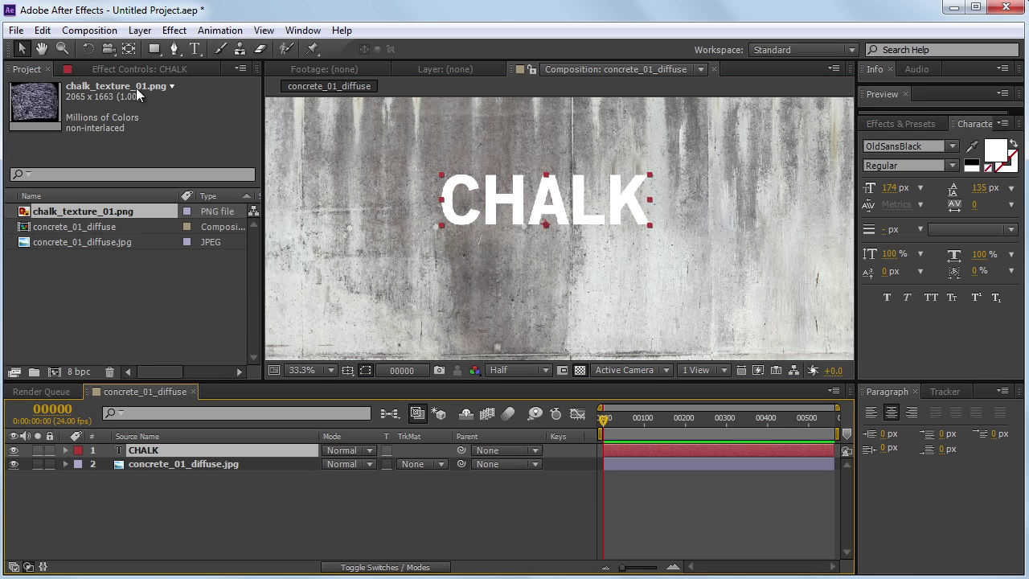
Step: Pre-compose the CHALK text layer into its own composition
click(88, 31)
mouse_move(136, 30)
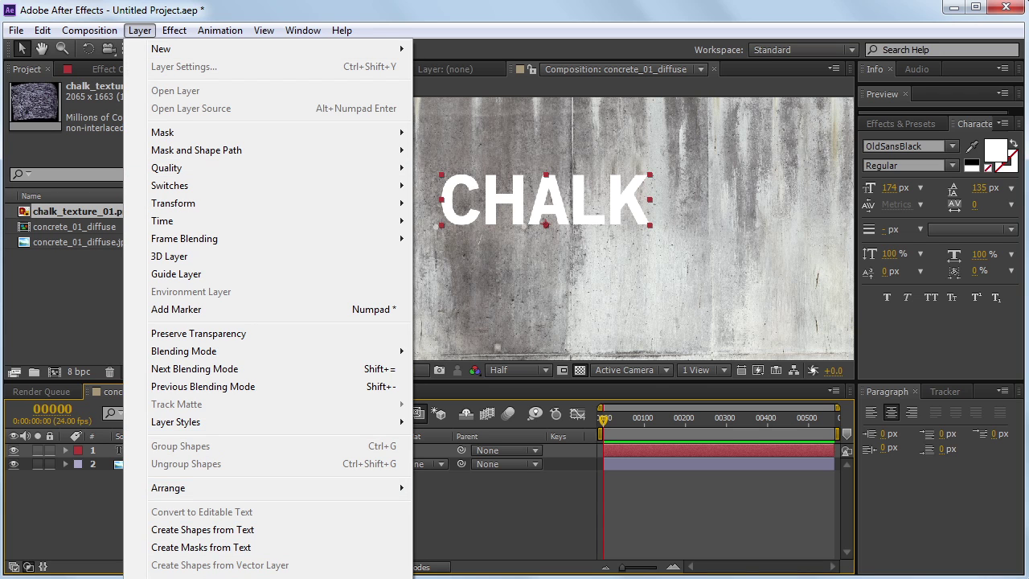
key(ctrl+shift+c)
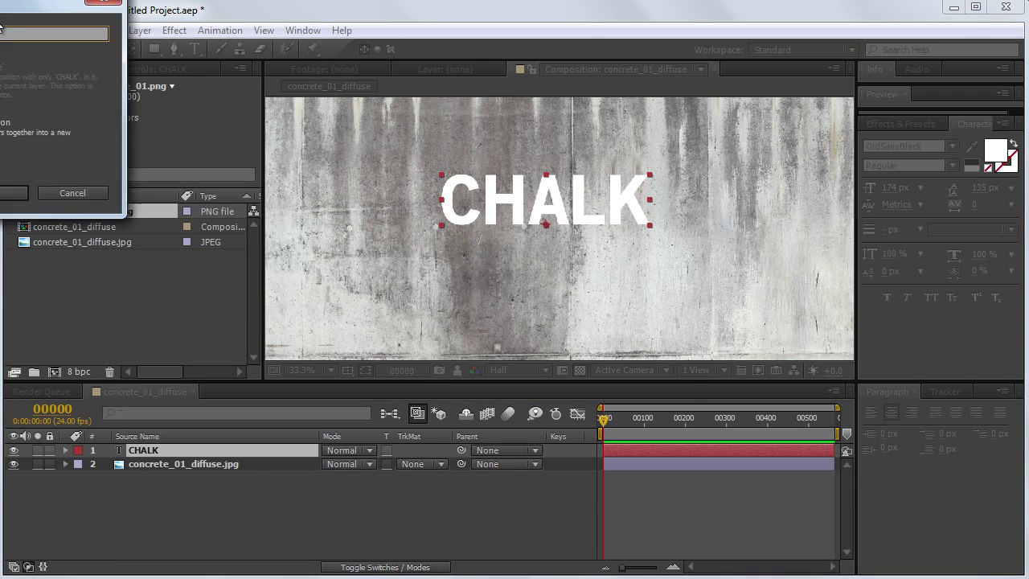
click(553, 377)
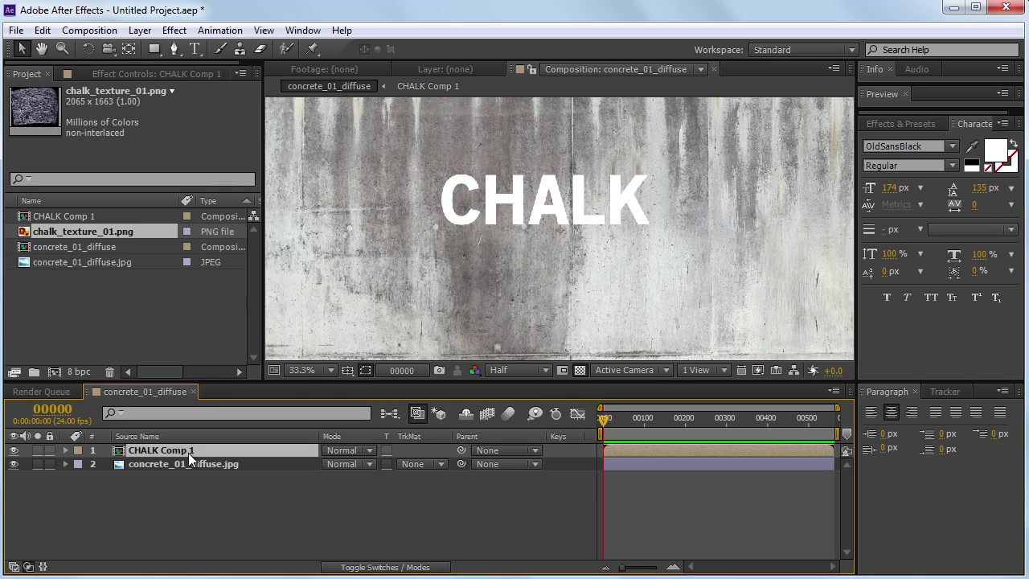
Step: Open the nested CHALK Comp 1 composition and turn off its transparency grid
double_click(188, 453)
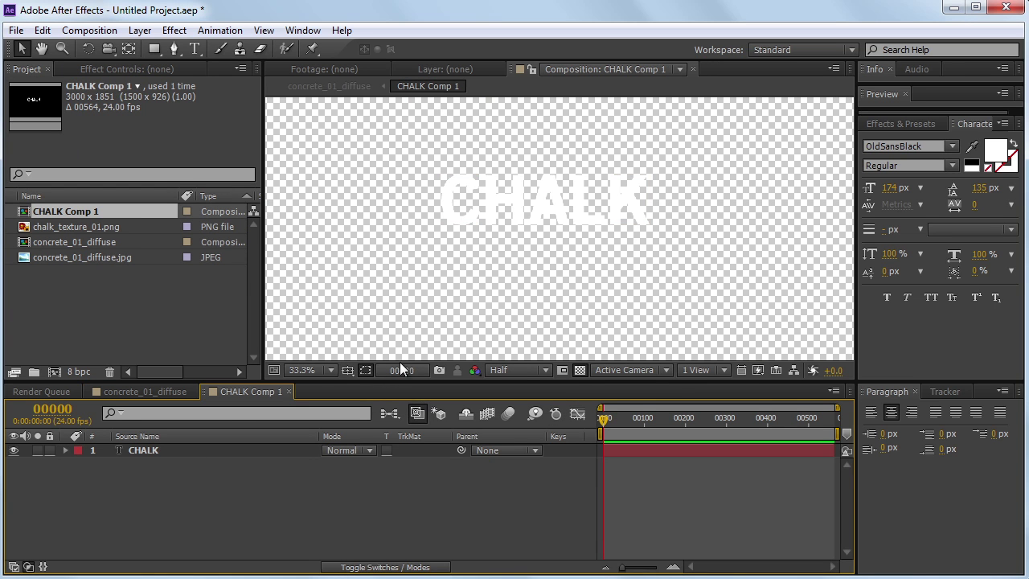
click(580, 371)
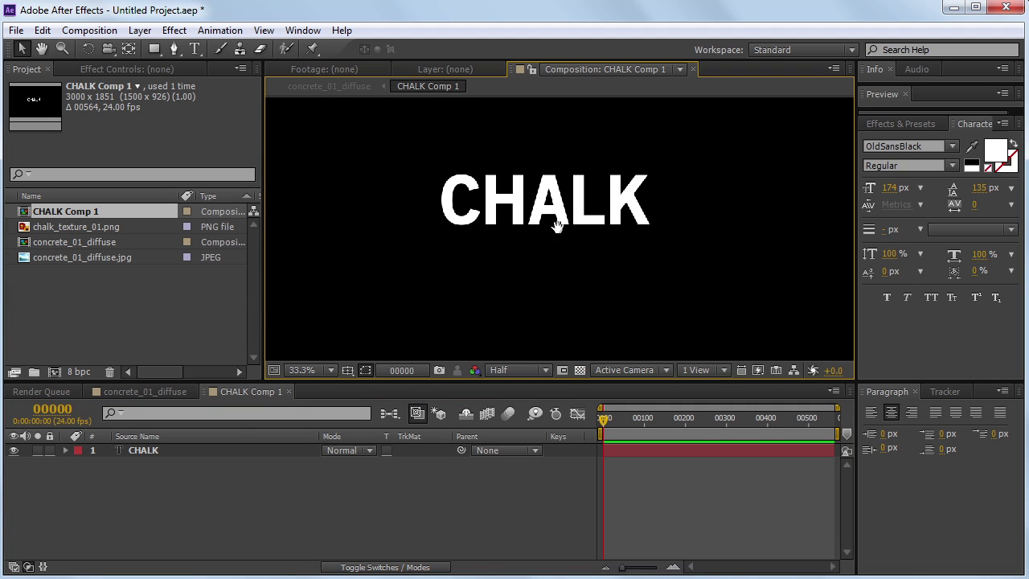
drag(558, 225, 549, 254)
key(shift+slash)
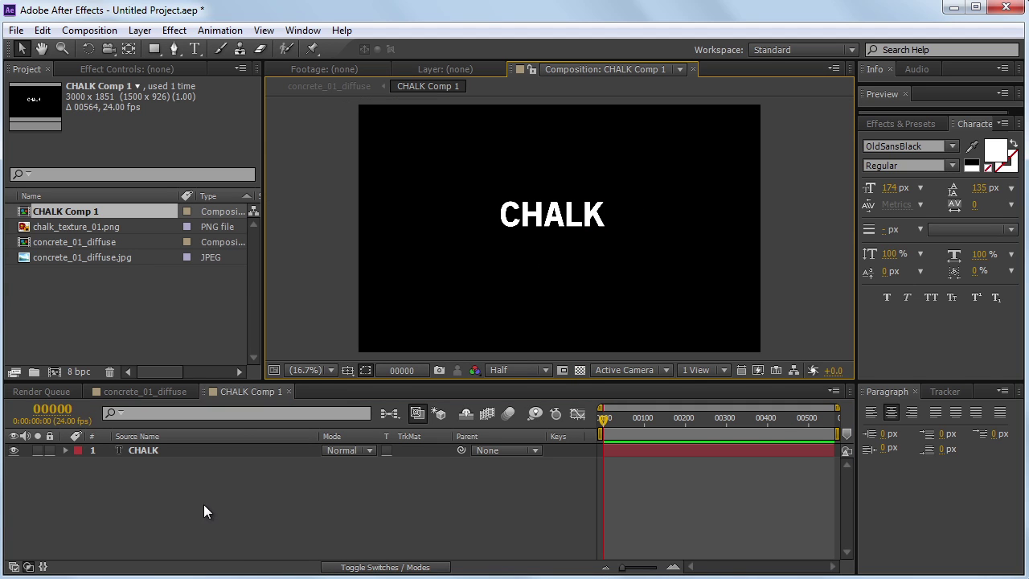
Step: Duplicate the CHALK text layer and apply the Generate Stroke effect to the upper copy
click(182, 452)
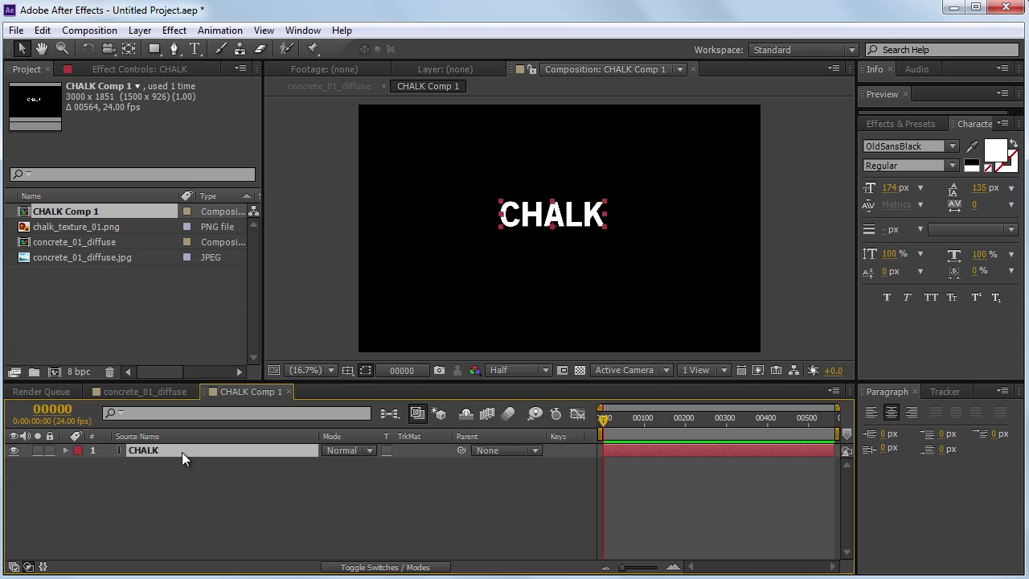
key(ctrl+d)
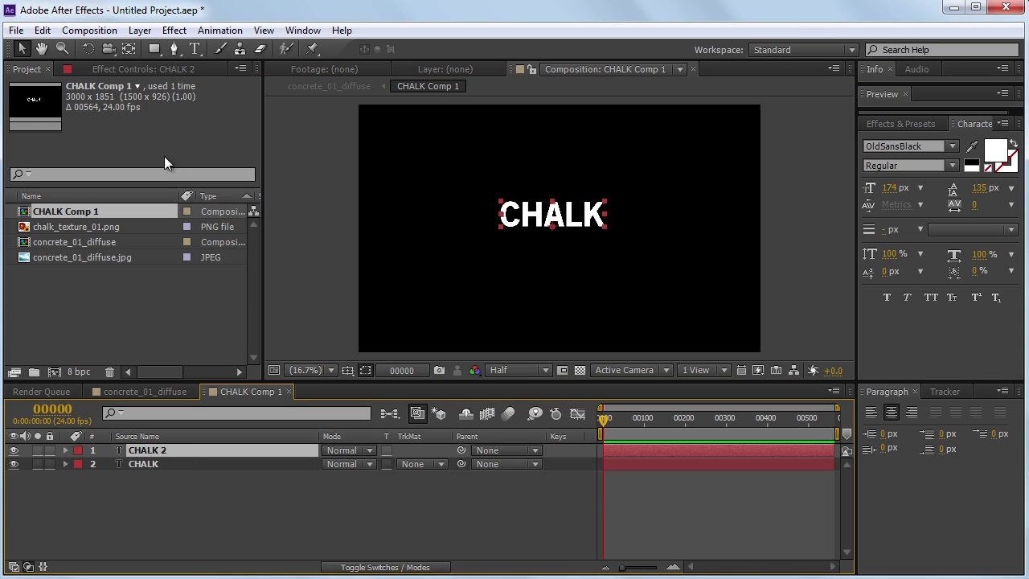
click(172, 32)
click(171, 35)
click(900, 124)
click(906, 141)
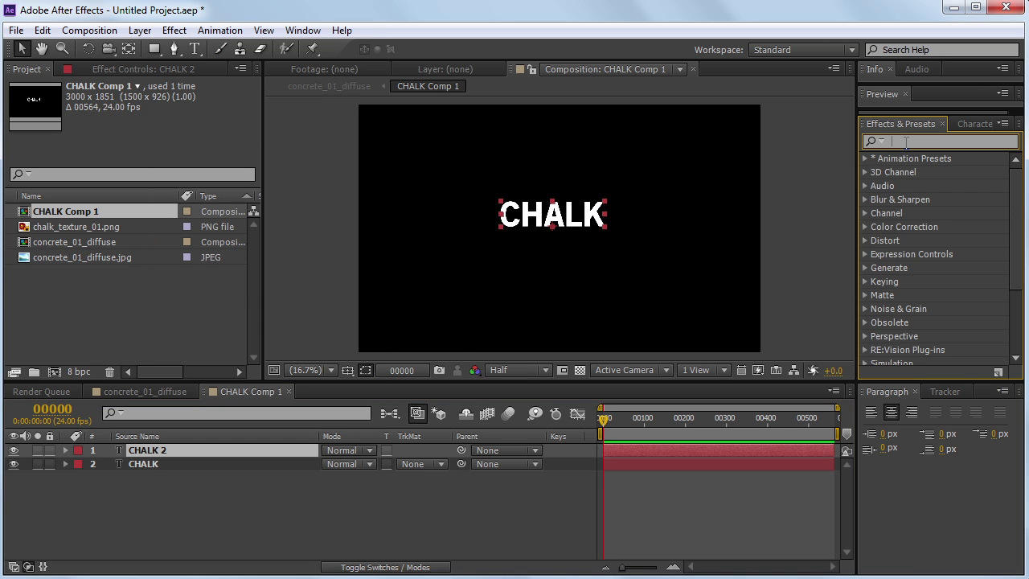
text(stroke)
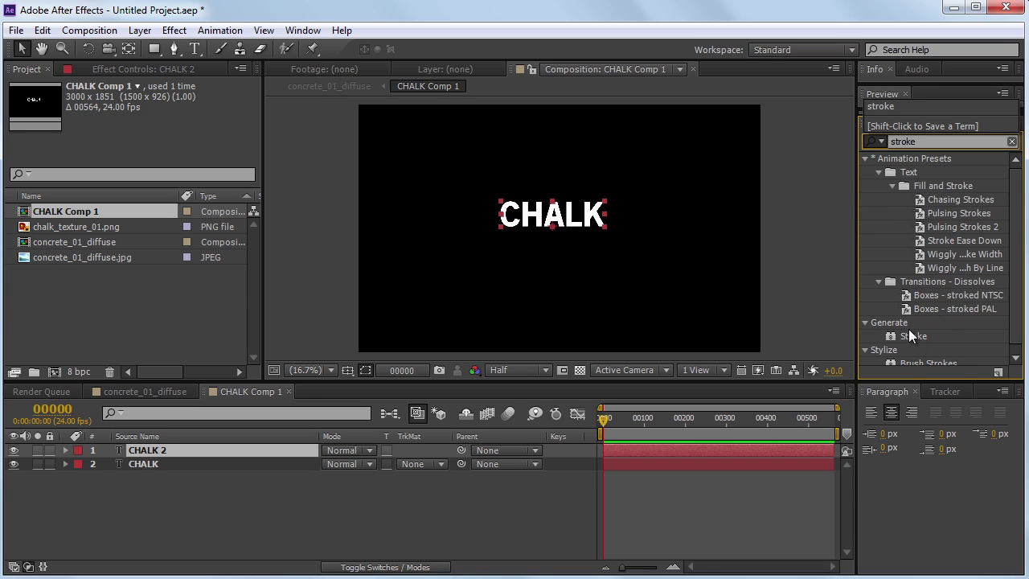
click(911, 341)
mouse_move(917, 339)
mouse_down()
mouse_move(325, 426)
mouse_move(212, 453)
mouse_up()
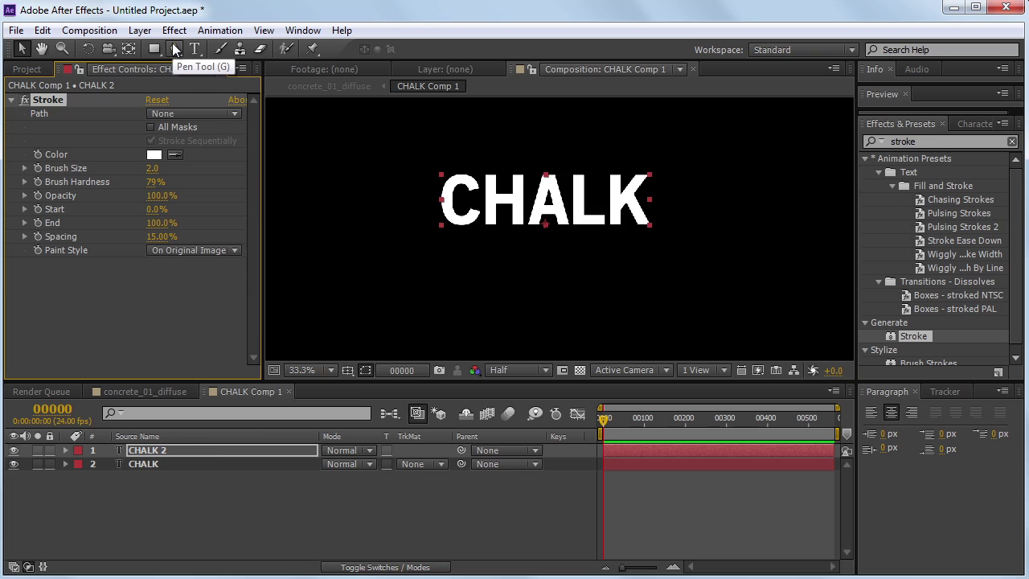
Step: Draw an open mask path with the Pen tool along the curve of the letter C on the CHALK 2 layer
click(173, 47)
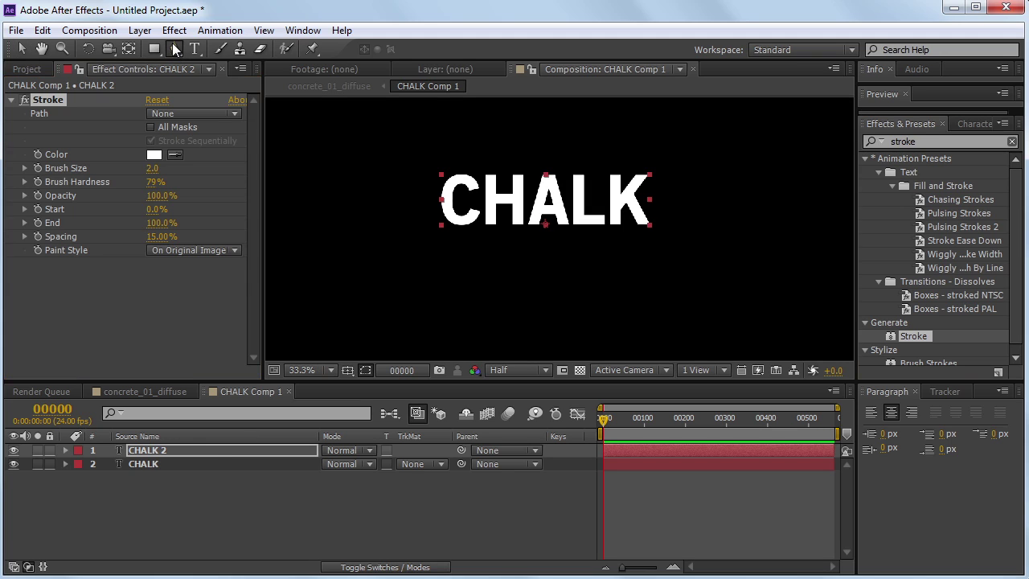
click(477, 198)
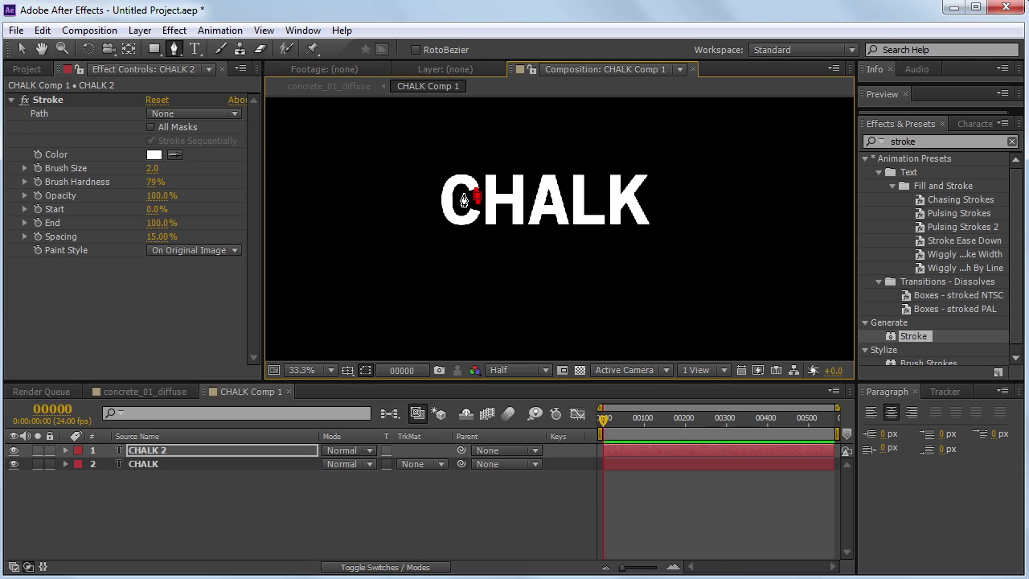
drag(448, 195, 450, 230)
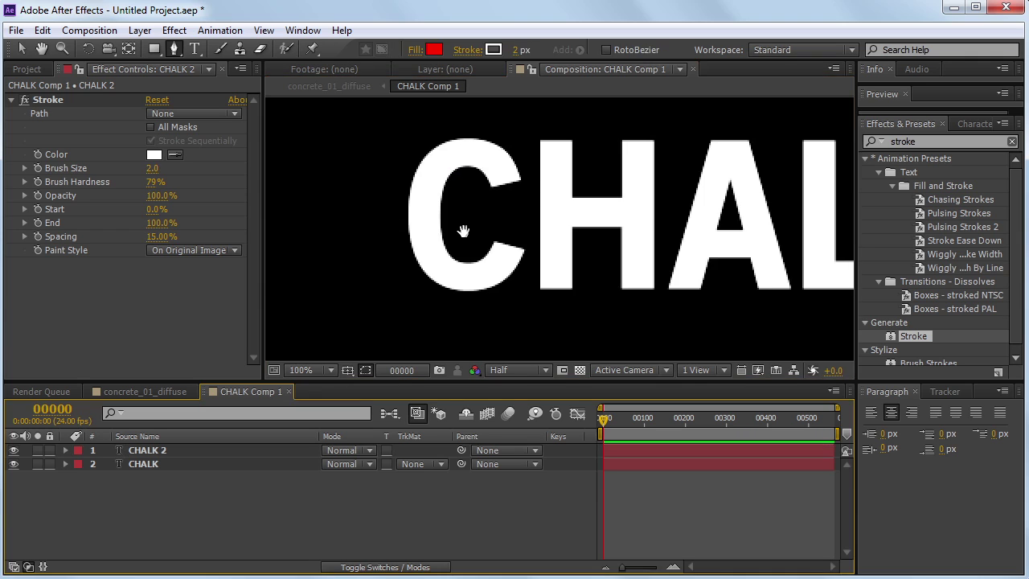
drag(495, 228, 314, 230)
click(162, 449)
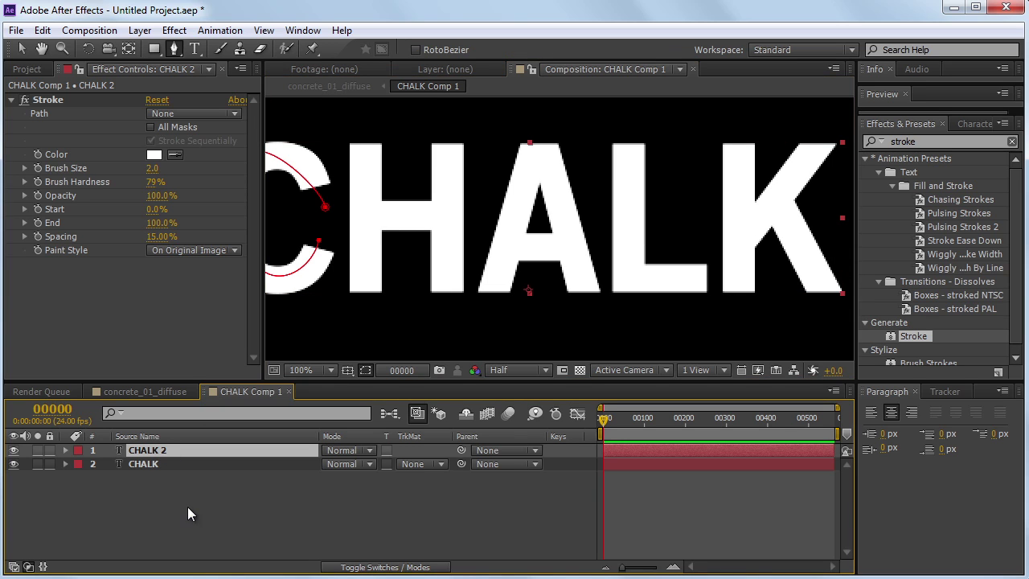
Step: Draw an open mask path over the H on the CHALK 2 layer, tracing its left stem, crossbar and right stem
click(363, 129)
click(362, 312)
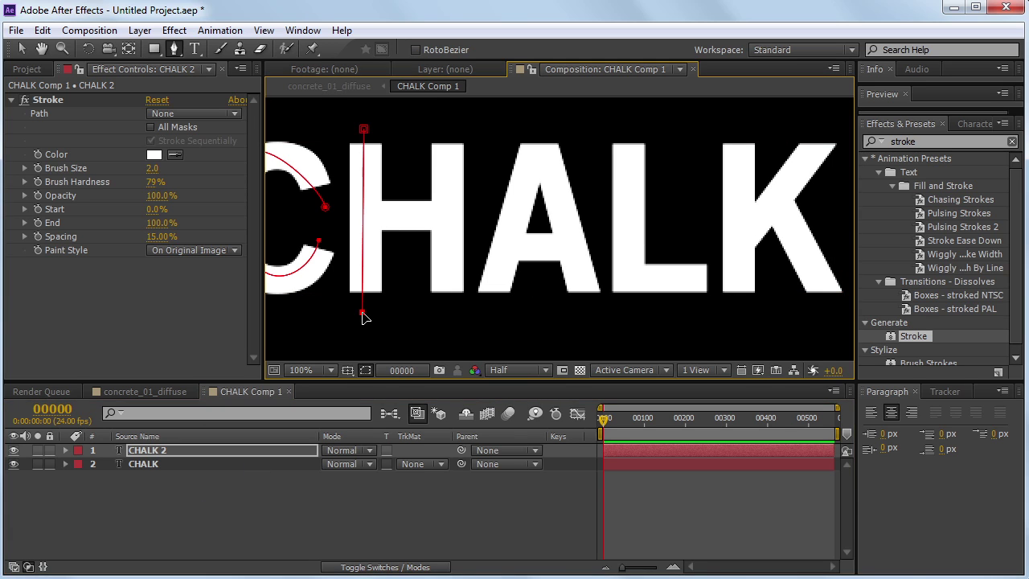
click(340, 217)
key(ctrl+z)
click(355, 217)
click(343, 217)
click(479, 216)
click(444, 214)
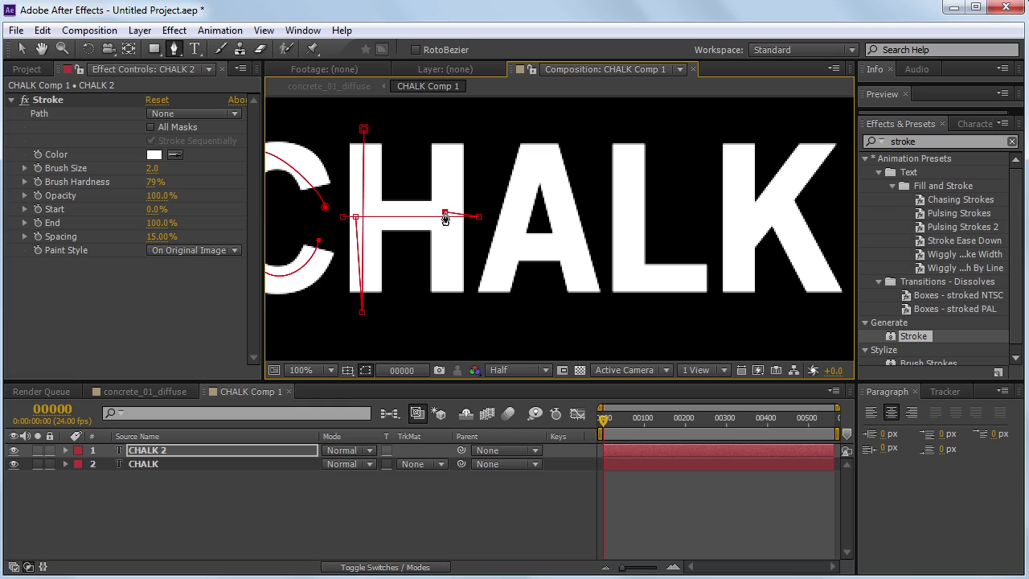
click(444, 138)
click(446, 320)
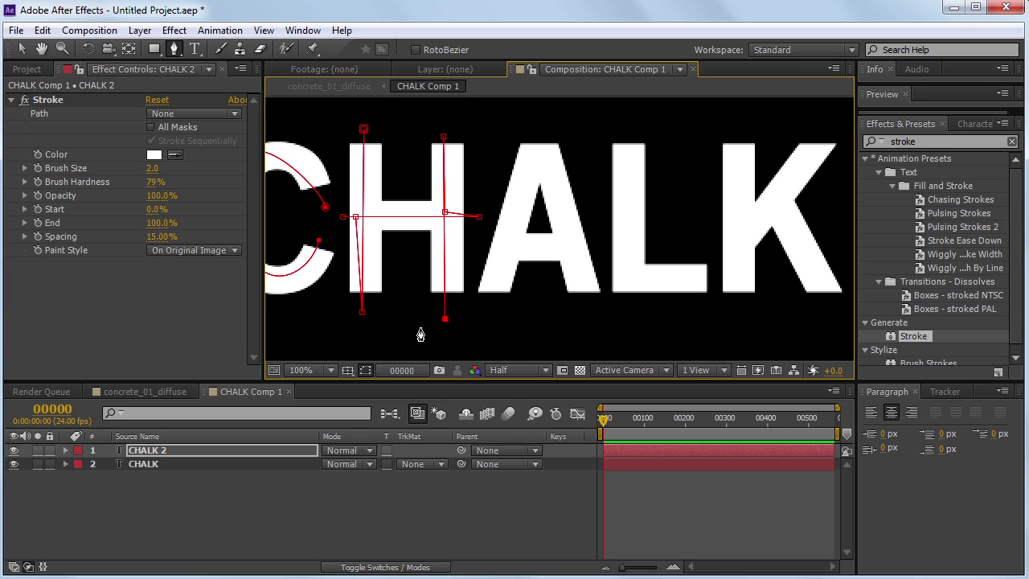
Step: Draw an open mask path over the A on CHALK 2, covering both diagonals and the crossbar, and nudge its last point
click(487, 311)
click(541, 125)
click(593, 317)
click(581, 240)
click(491, 237)
key(v)
drag(491, 241, 489, 243)
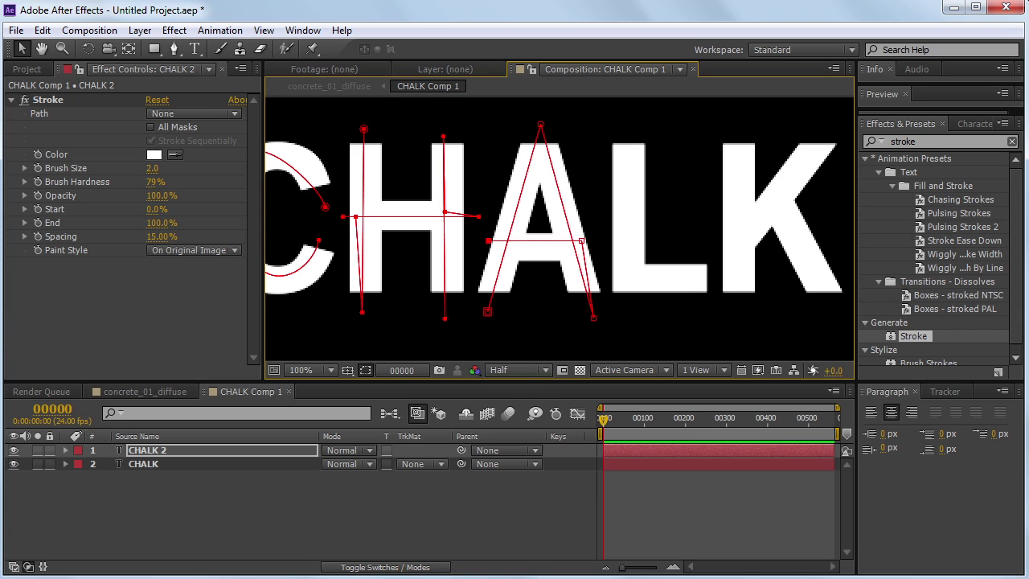
Step: Draw an open mask path over the L on CHALK 2, tracing its stem and its foot
key(g)
click(629, 127)
click(631, 314)
click(603, 269)
click(712, 275)
Step: Draw an open mask path over the K on CHALK 2, tracing its stem and both diagonal arms
click(325, 521)
click(225, 451)
click(735, 128)
click(742, 314)
drag(680, 208, 544, 211)
click(575, 247)
click(687, 134)
click(692, 312)
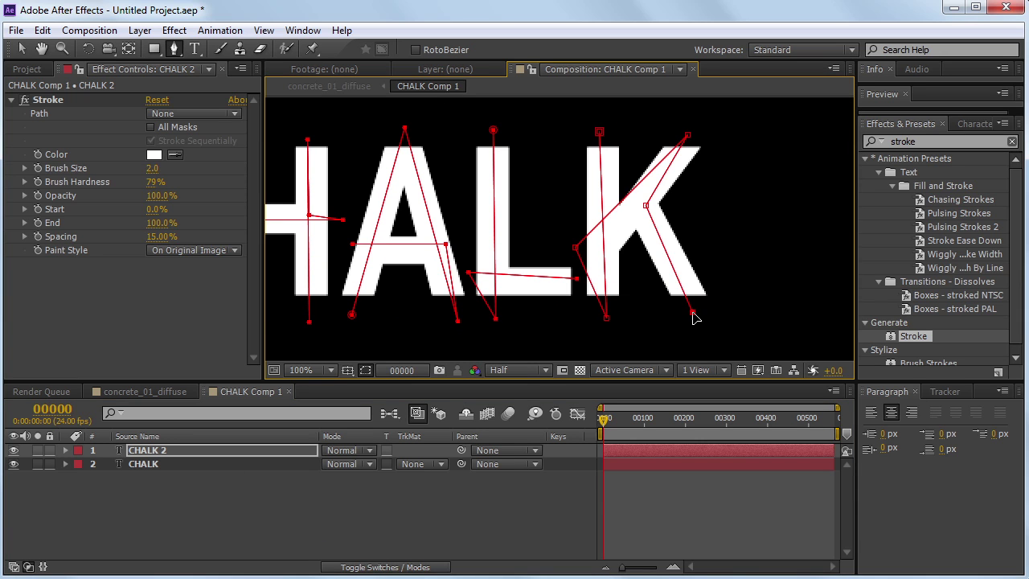
key(v)
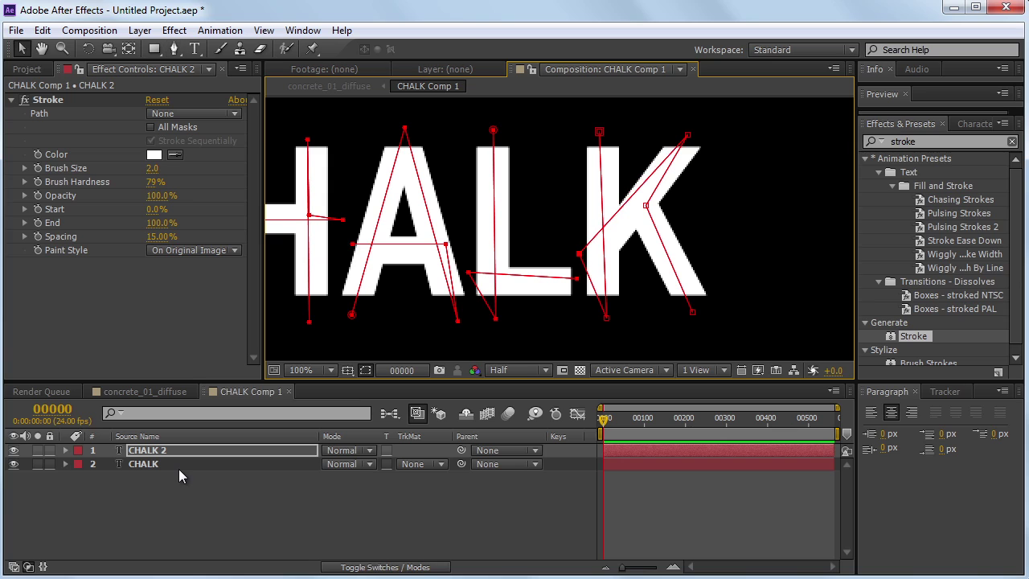
Step: Hide the original CHALK layer and set the Stroke effect on CHALK 2 to All Masks, On Transparent and brush size 27.7
click(14, 464)
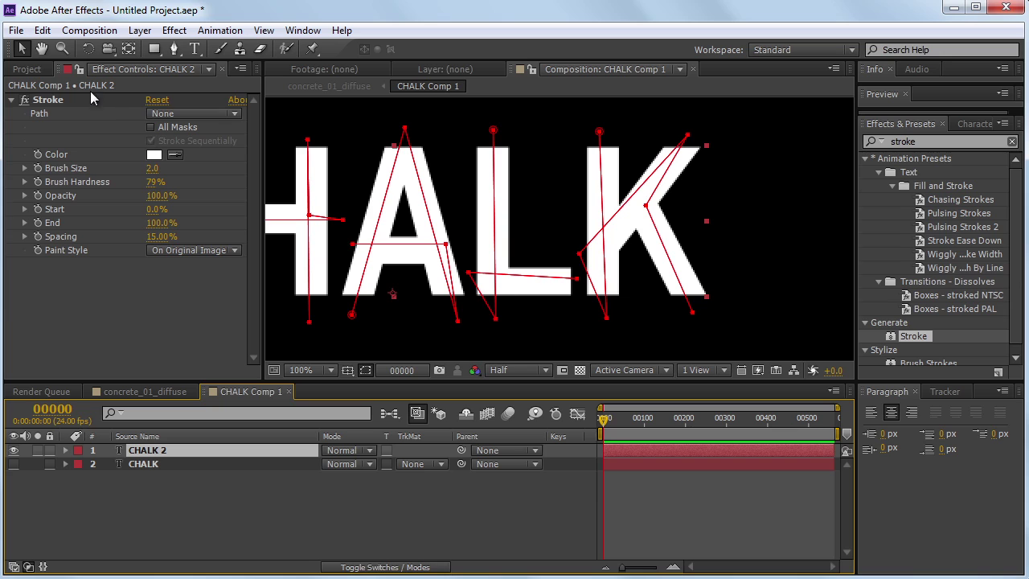
click(53, 104)
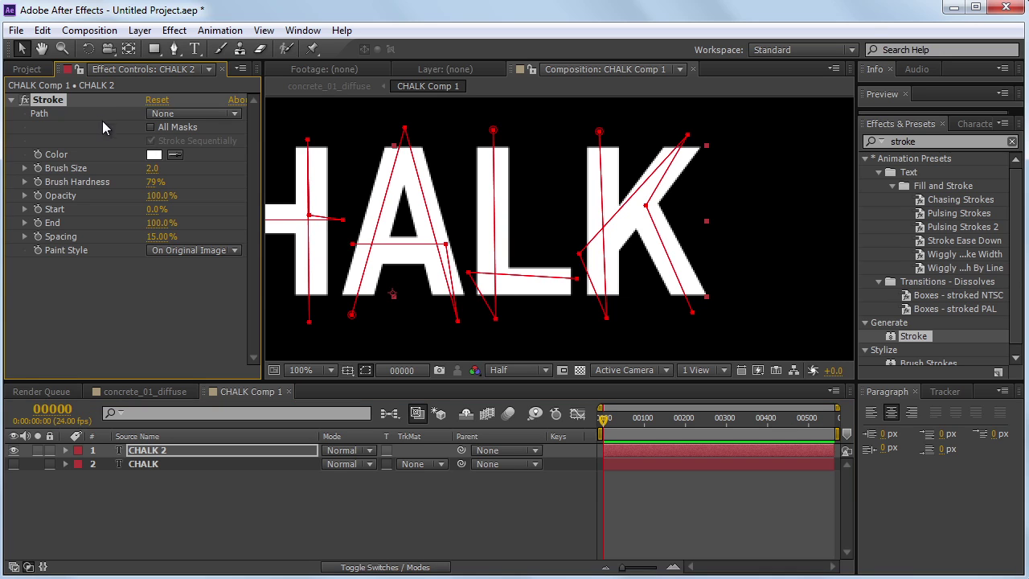
click(151, 127)
click(193, 250)
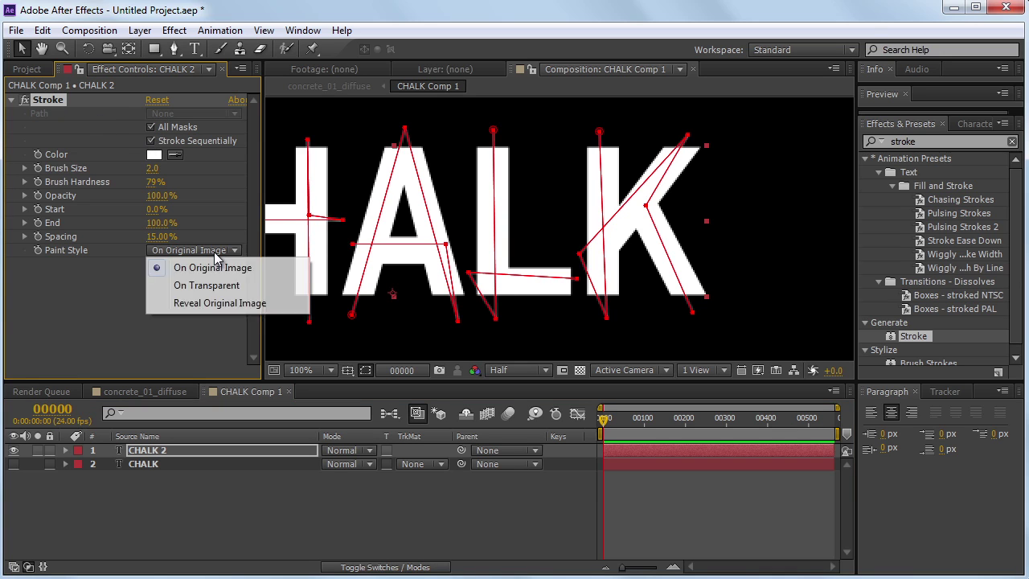
click(195, 293)
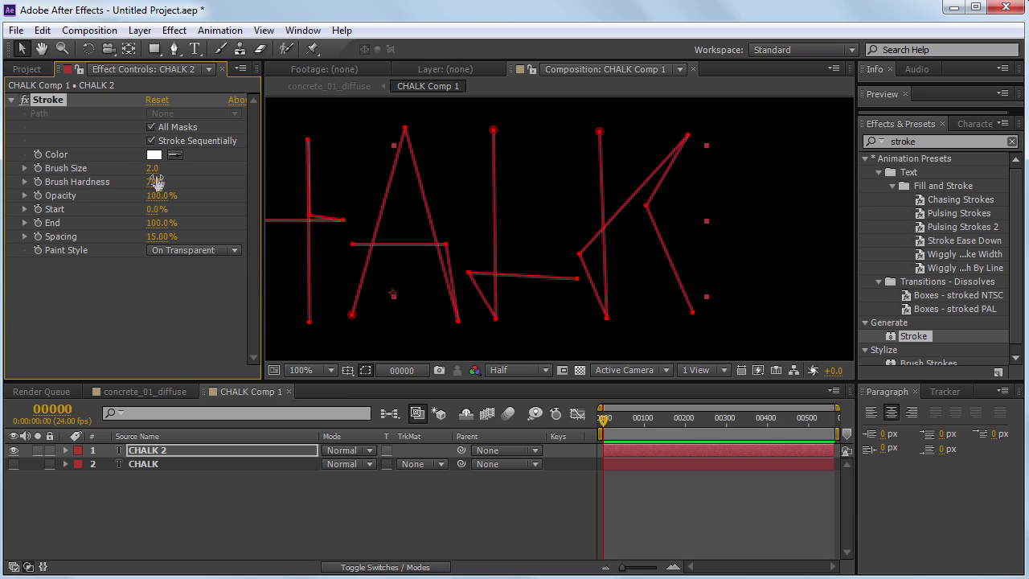
drag(153, 168, 326, 140)
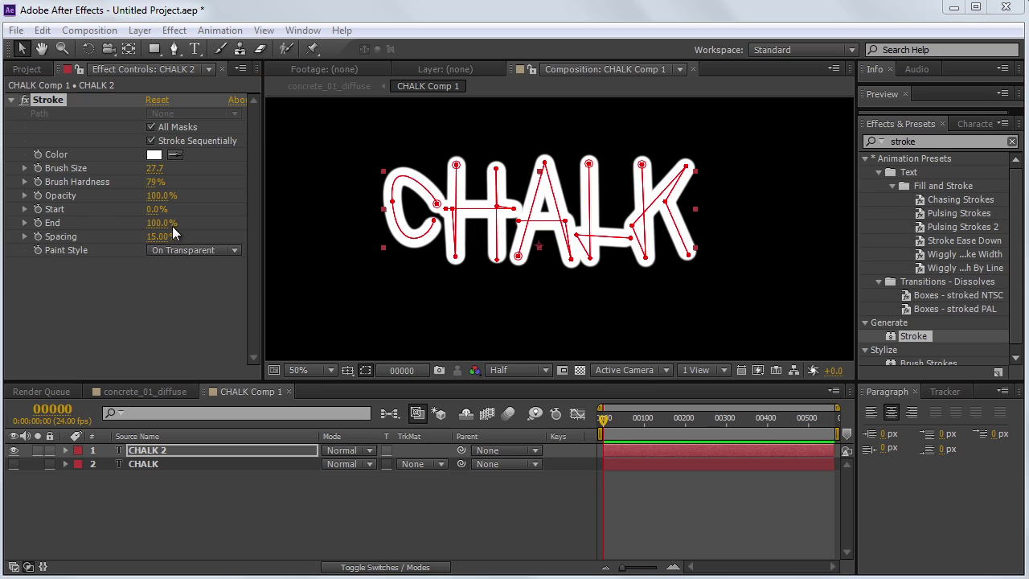
Step: Animate the Stroke effect's End from 0% at frame 0 to 99% at frame 18
click(37, 223)
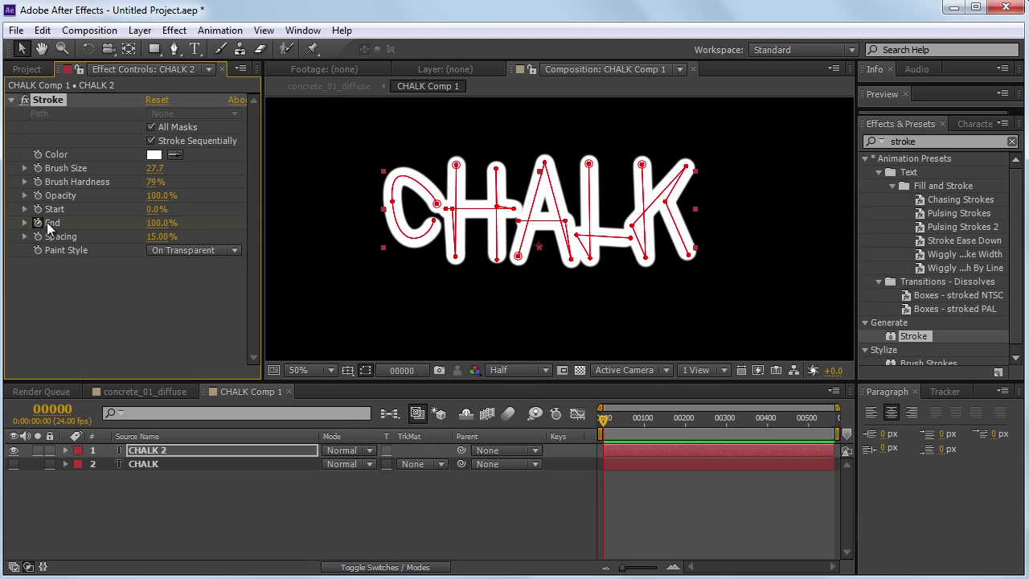
click(148, 225)
text(0)
key(Return)
drag(607, 421, 615, 420)
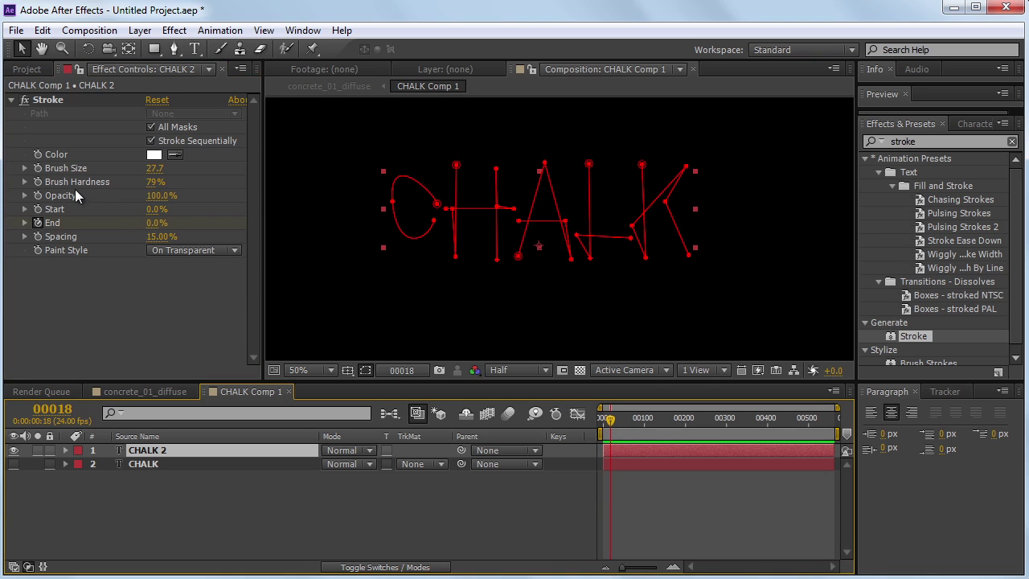
drag(156, 223, 391, 224)
Step: Reveal the keyframes of CHALK 2, move the second End keyframe to frame 24 and scrub through the stroke animation
click(186, 450)
key(u)
key(u)
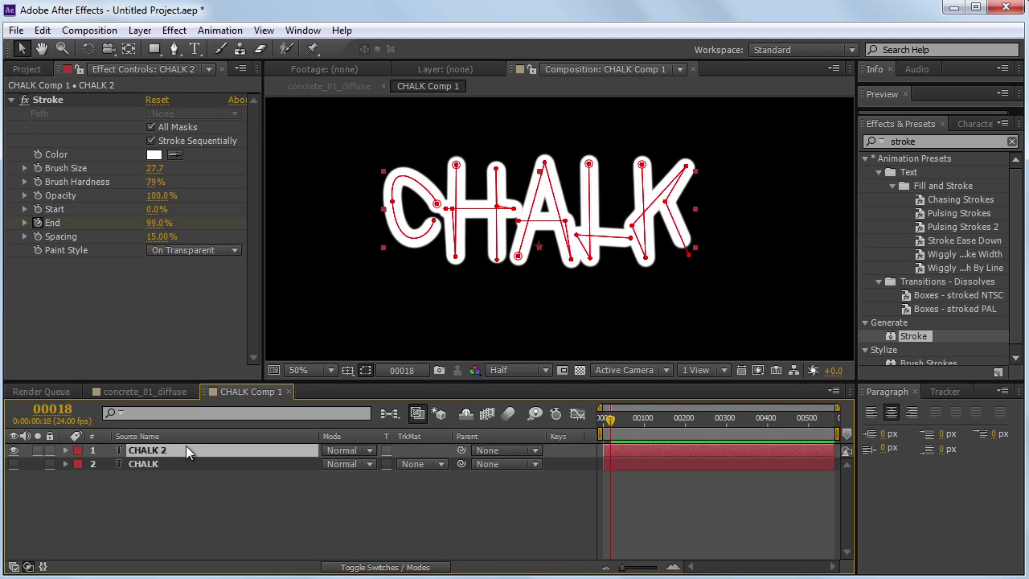
key(u)
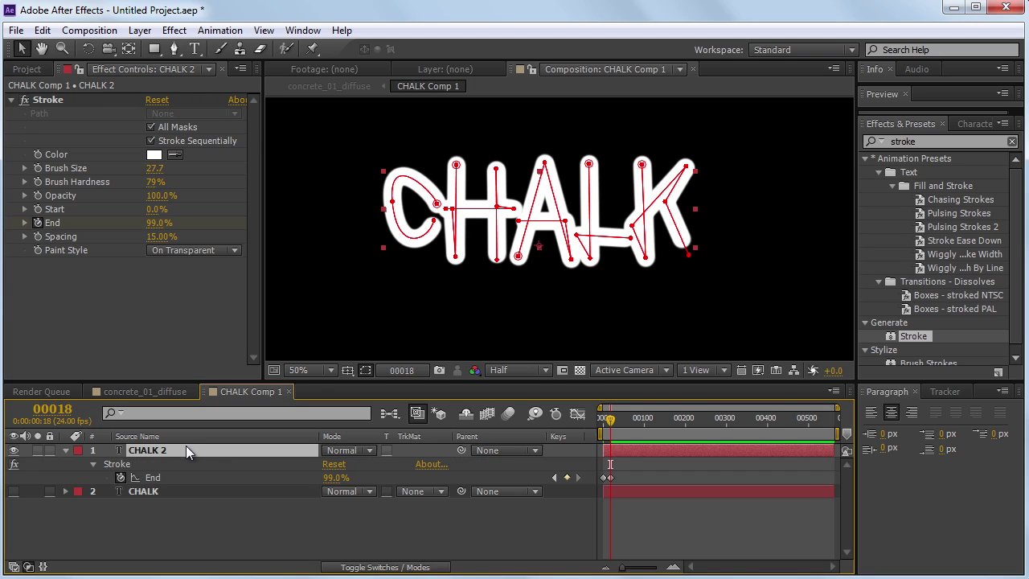
drag(611, 482, 615, 485)
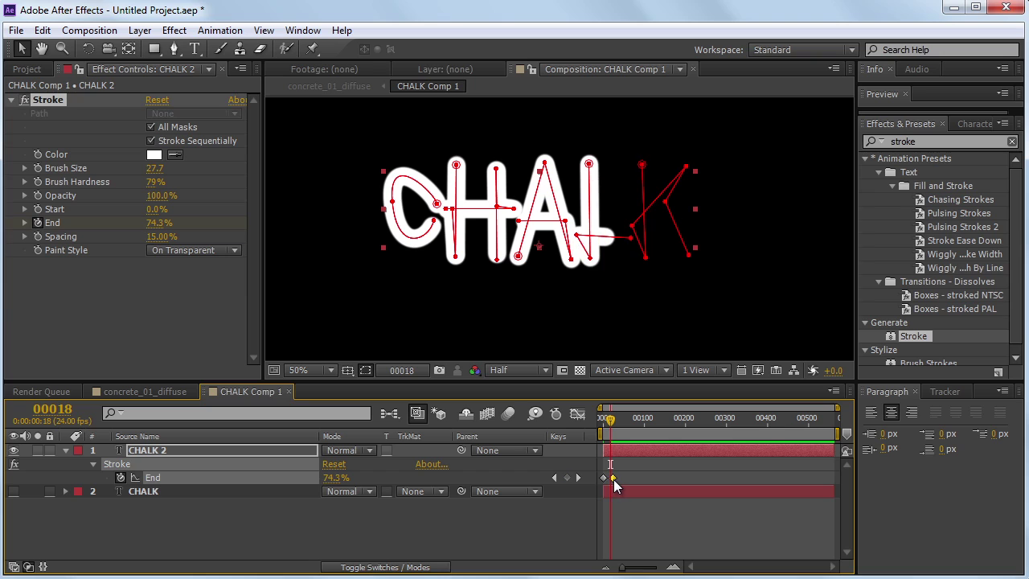
click(673, 567)
click(673, 567)
drag(715, 567, 688, 567)
drag(602, 426, 650, 434)
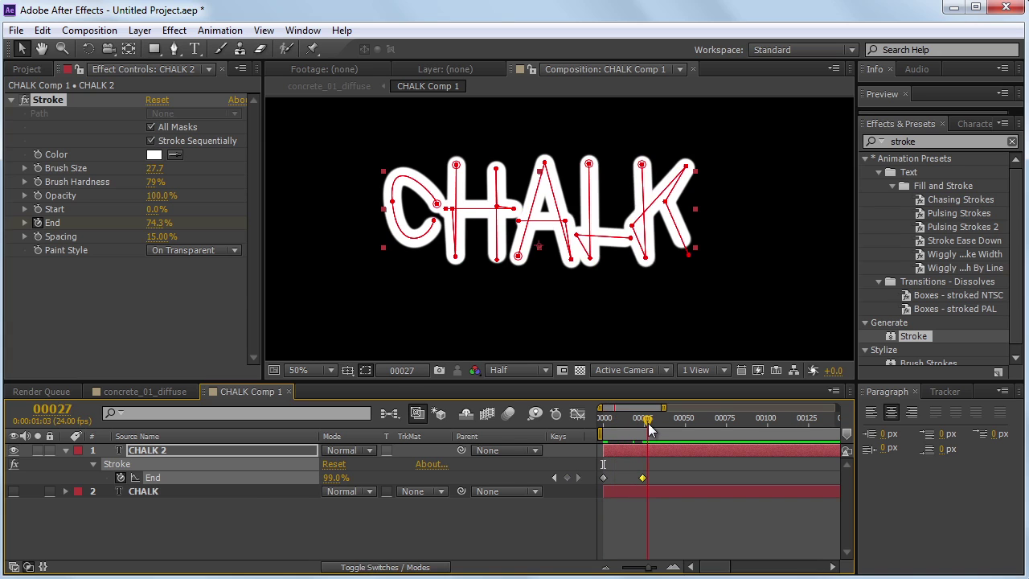
Step: Apply Alpha Matte "CHALK 2" to the CHALK layer and scrub through the frames to check the text reveal
key(Home)
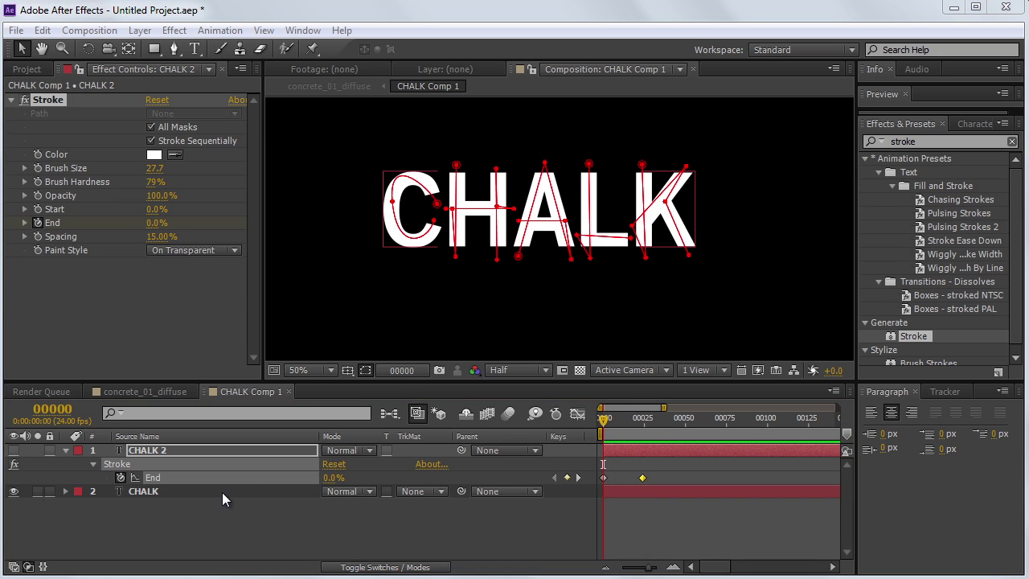
click(223, 492)
click(424, 492)
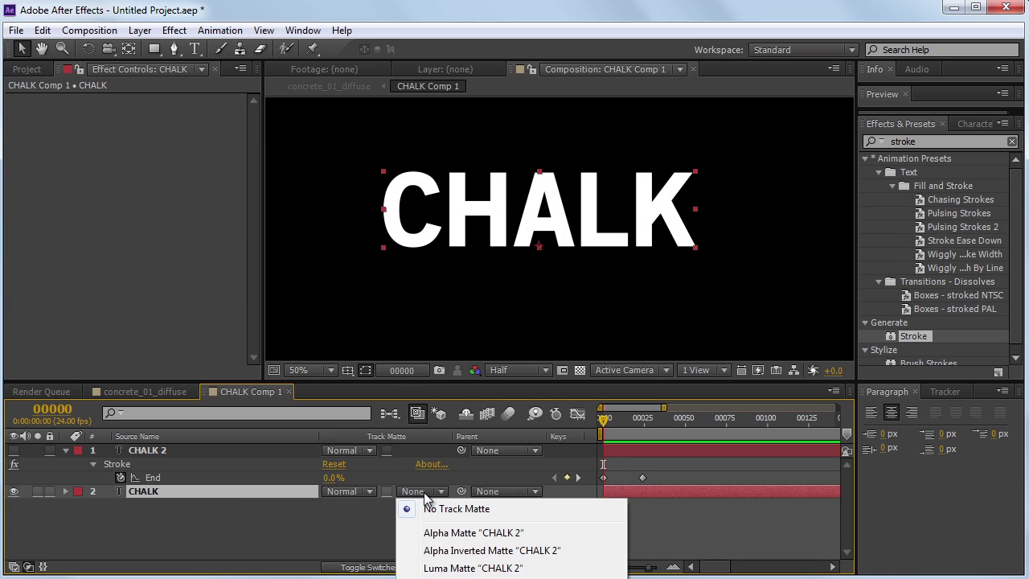
click(438, 531)
click(606, 420)
mouse_move(606, 424)
mouse_down()
mouse_move(571, 425)
mouse_move(650, 424)
mouse_up()
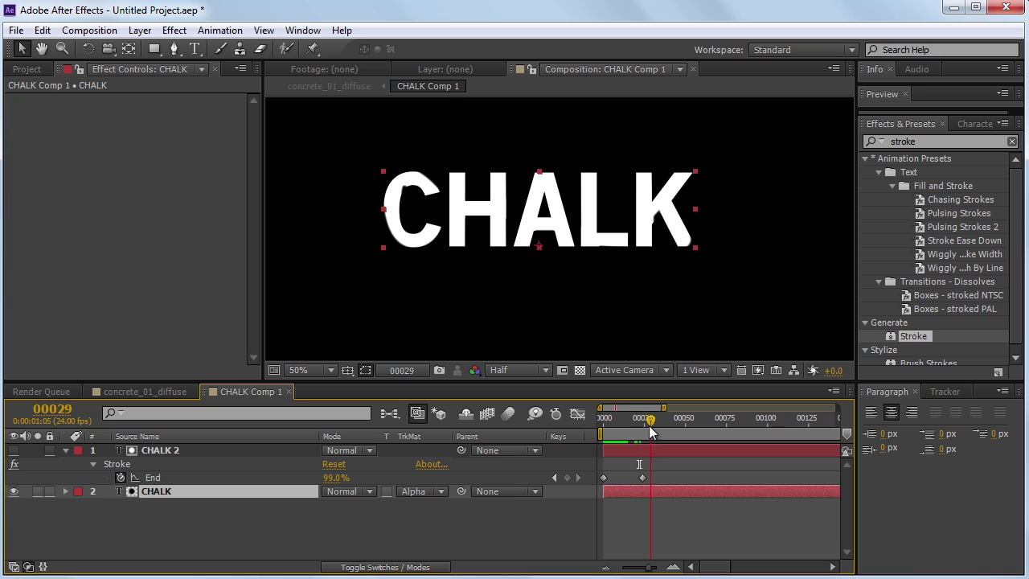
Step: Increase the Stroke brush size on CHALK 2 to 47.1 and set the End keyframe at frame 24 to 100%
click(166, 451)
scroll(329, 227, up, 2)
mouse_move(328, 223)
mouse_down()
mouse_move(332, 234)
mouse_move(322, 235)
mouse_up()
drag(152, 168, 322, 181)
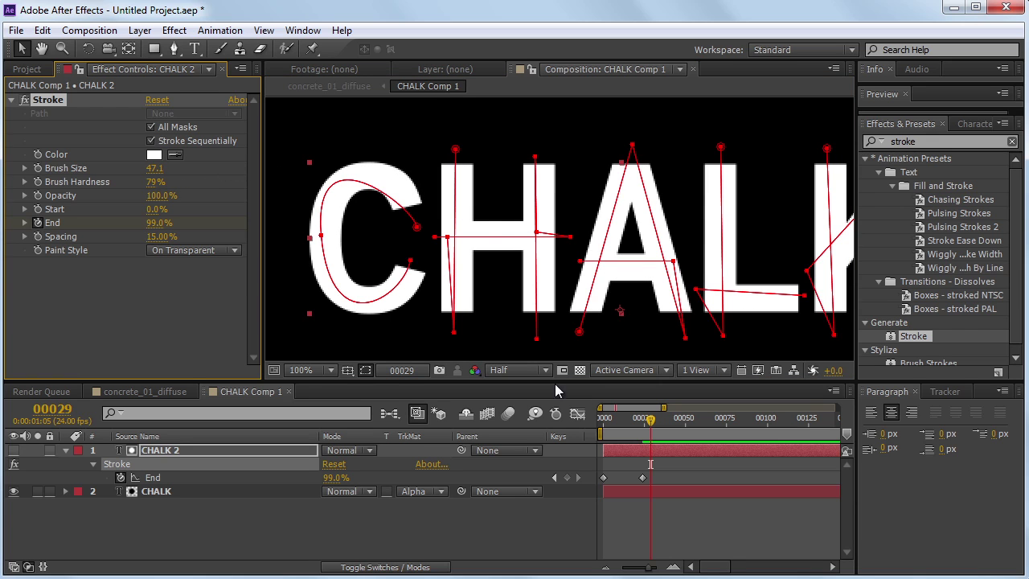
drag(562, 220, 373, 205)
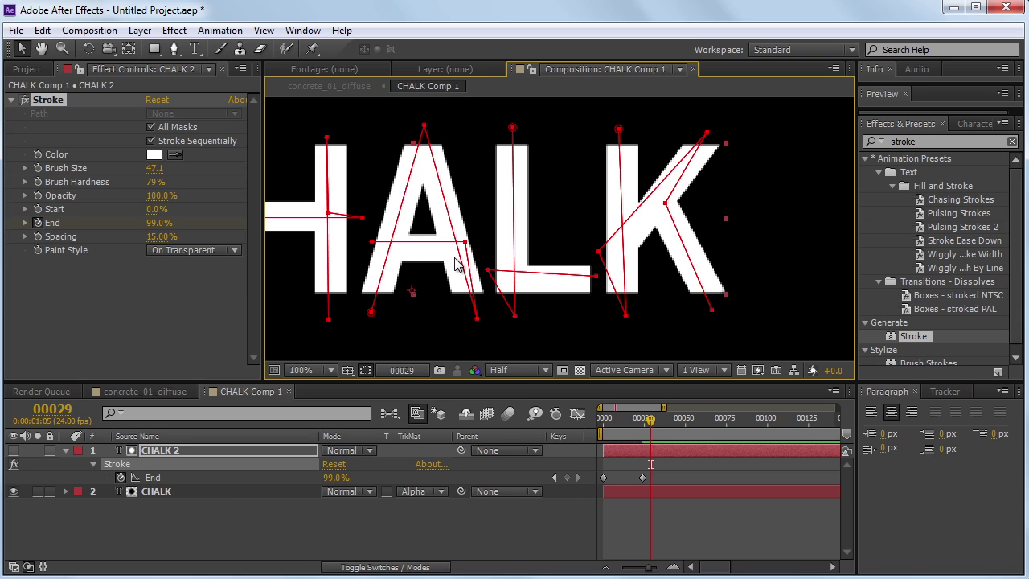
key(j)
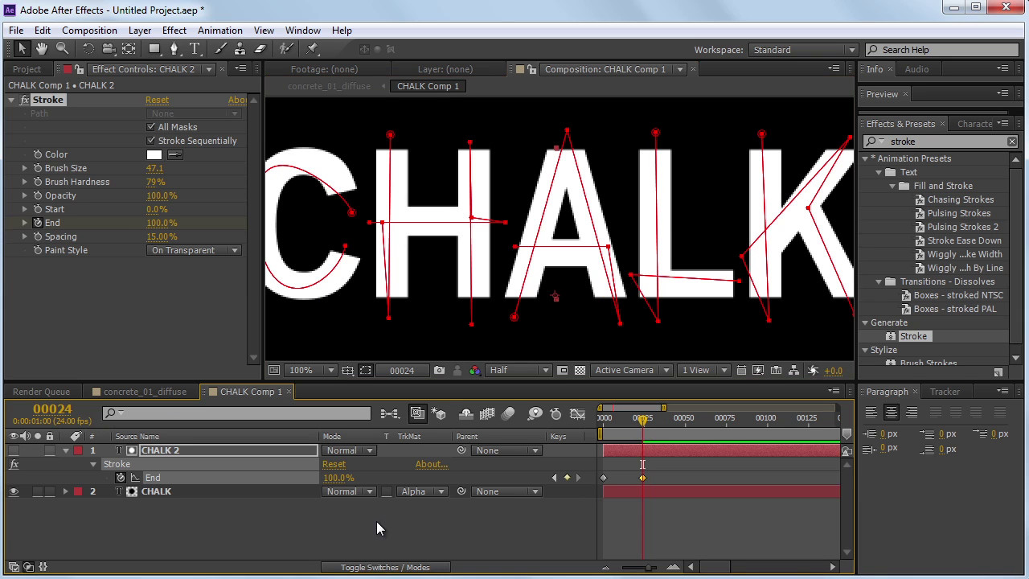
Step: Import chalk_texture_01.png from the SP_chalk_textures folder and place it directly below CHALK Comp 1 in the concrete_01_diffuse composition
click(170, 391)
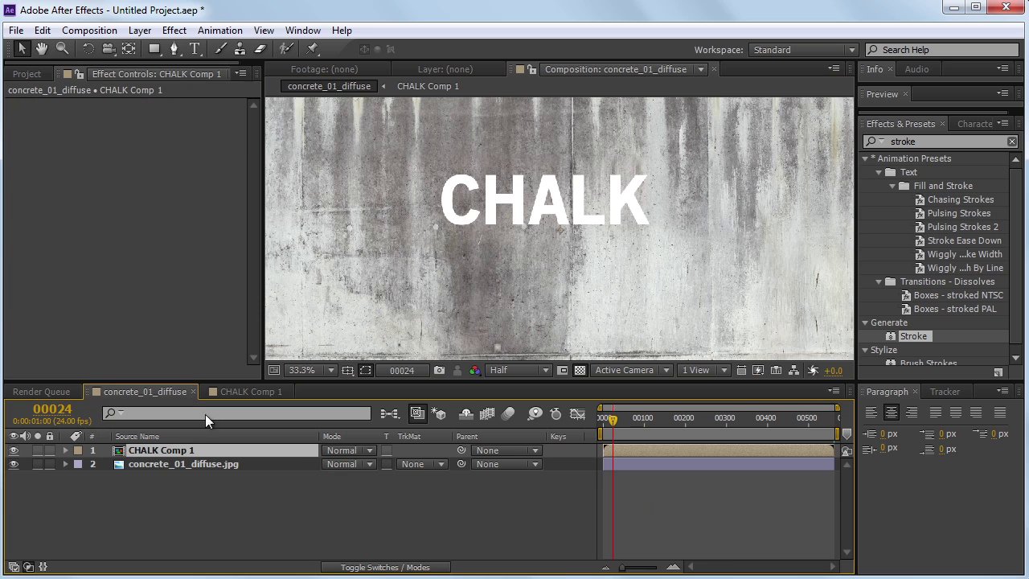
click(29, 74)
double_click(80, 310)
key(BackSpace)
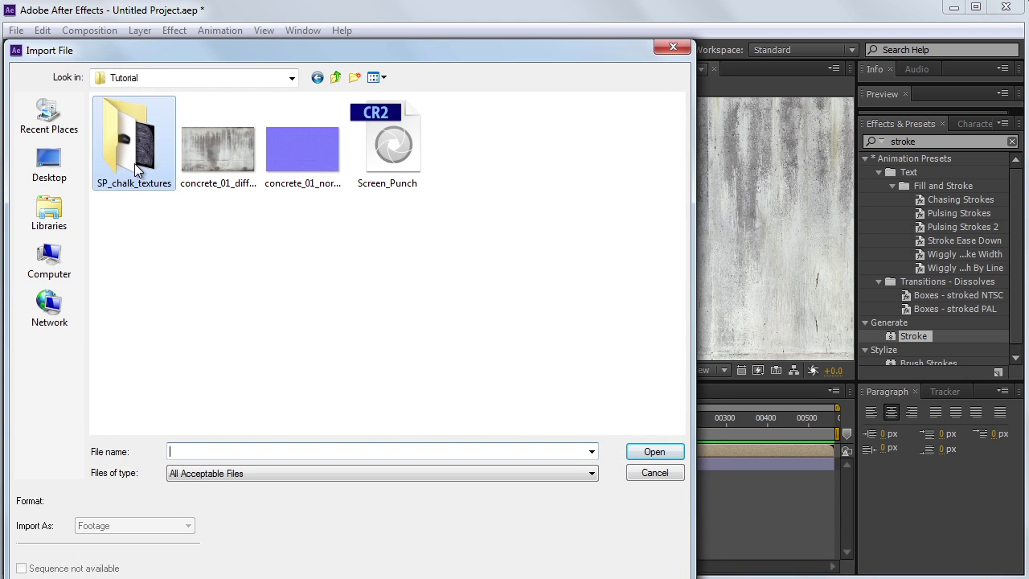
double_click(134, 163)
drag(683, 165, 667, 288)
click(481, 404)
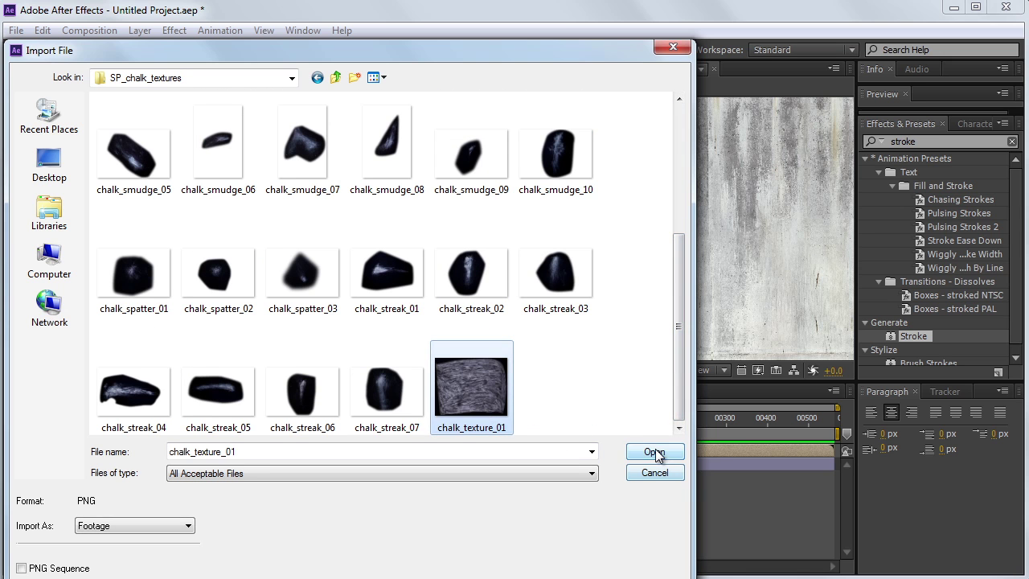
click(654, 453)
drag(102, 251, 159, 455)
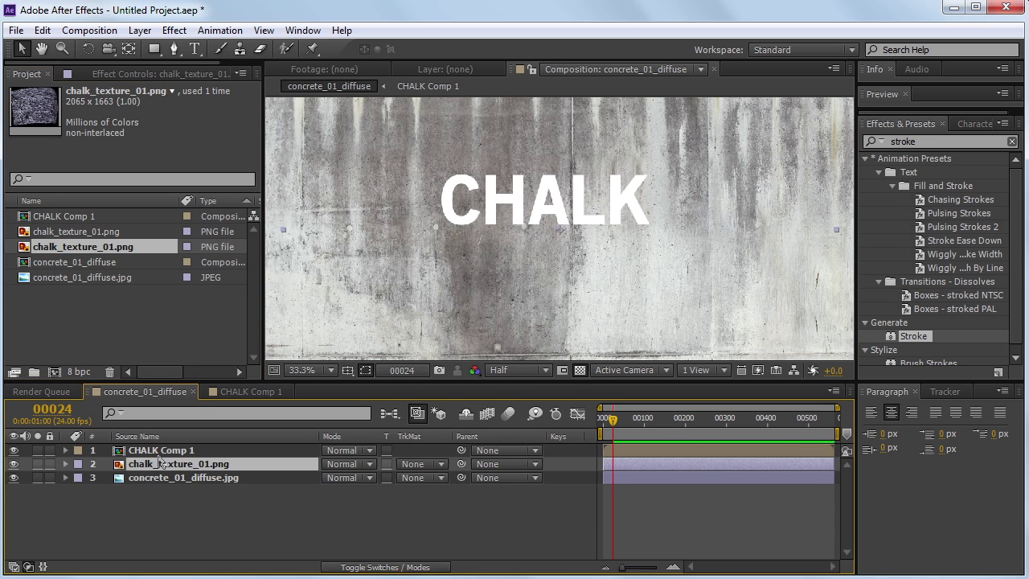
Step: Give chalk_texture_01.png the Alpha Matte "CHALK Comp 1" and set its blending mode to Screen
click(412, 464)
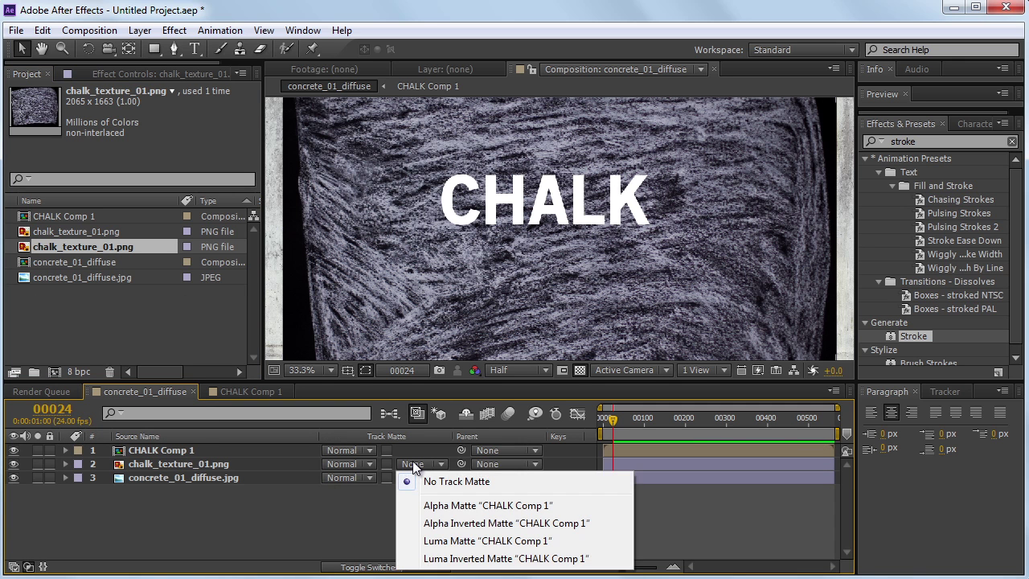
click(487, 505)
click(341, 464)
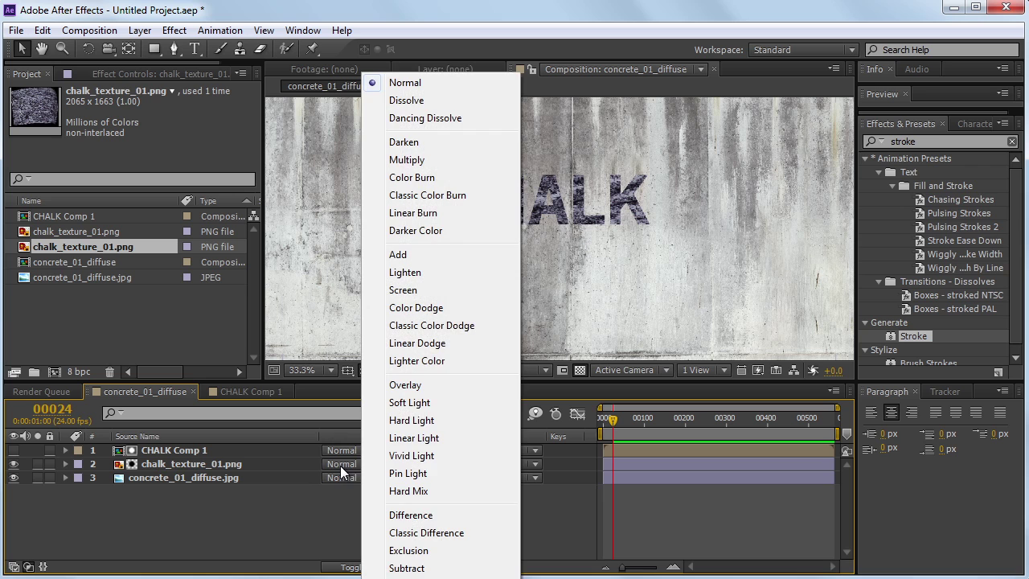
click(462, 288)
scroll(461, 288, up, 1)
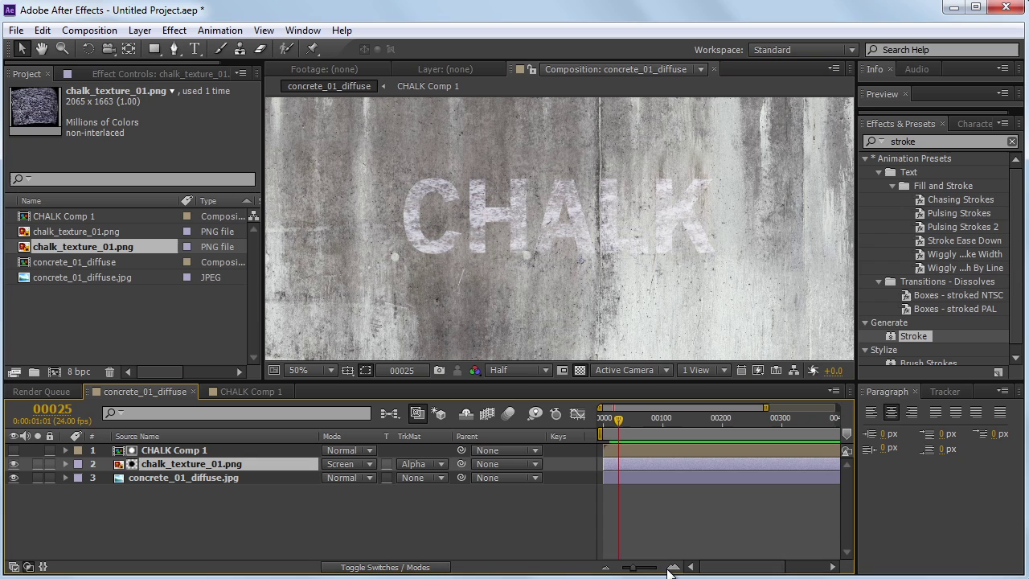
Step: Check the reveal timing, move the second Stroke End keyframe in CHALK Comp 1 to about frame 16, and review it in concrete_01_diffuse
click(670, 568)
click(671, 568)
click(671, 568)
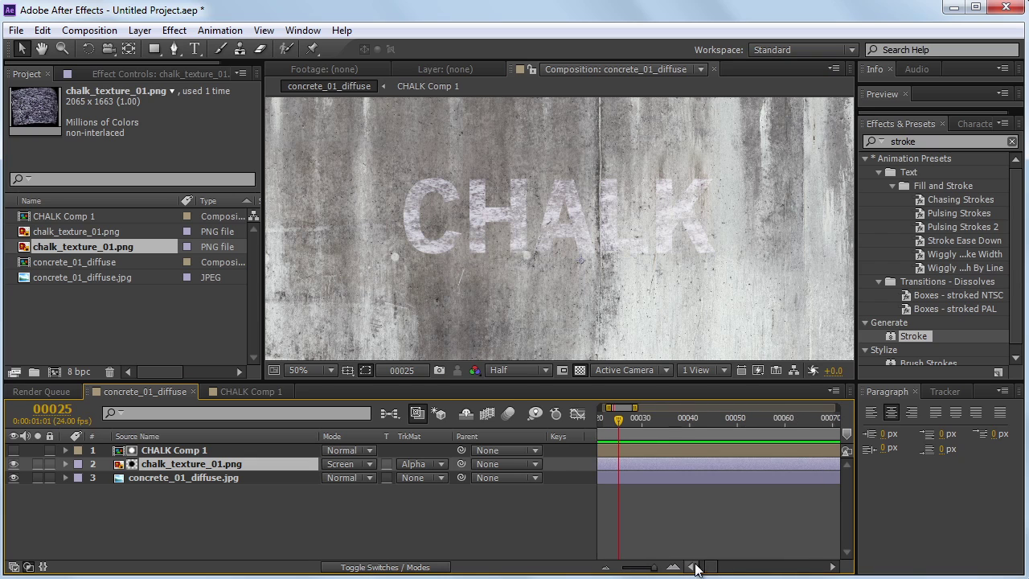
drag(712, 567, 702, 567)
mouse_move(668, 428)
mouse_down()
mouse_move(599, 441)
mouse_move(652, 430)
mouse_up()
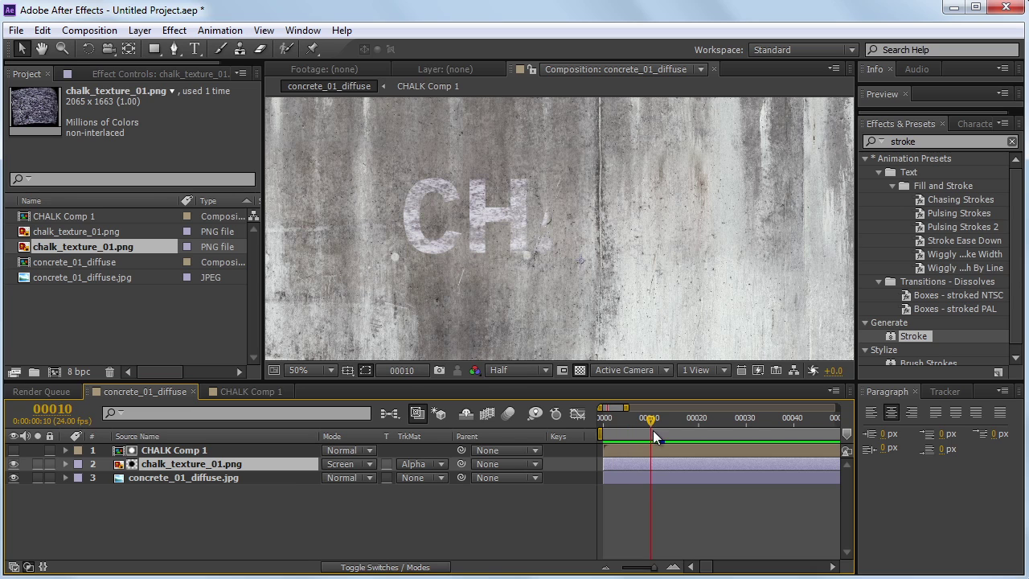
click(223, 389)
click(642, 478)
drag(619, 428, 628, 429)
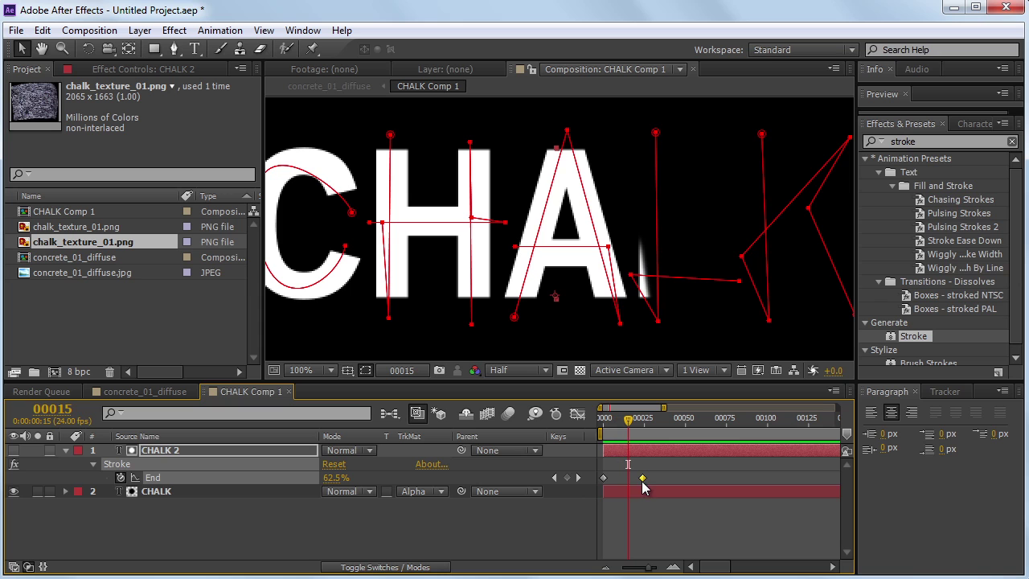
drag(643, 480, 629, 484)
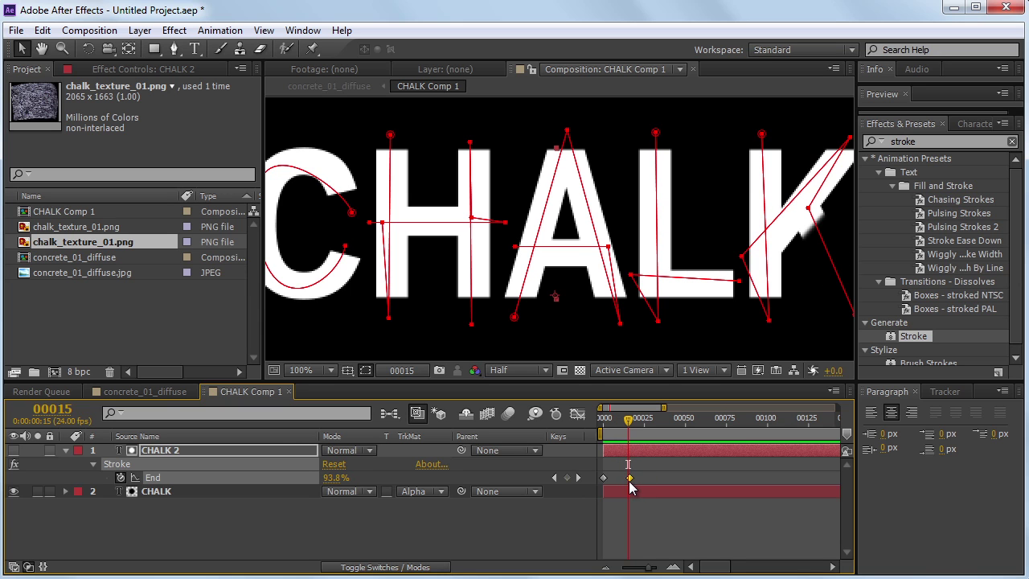
click(167, 394)
drag(627, 425, 721, 429)
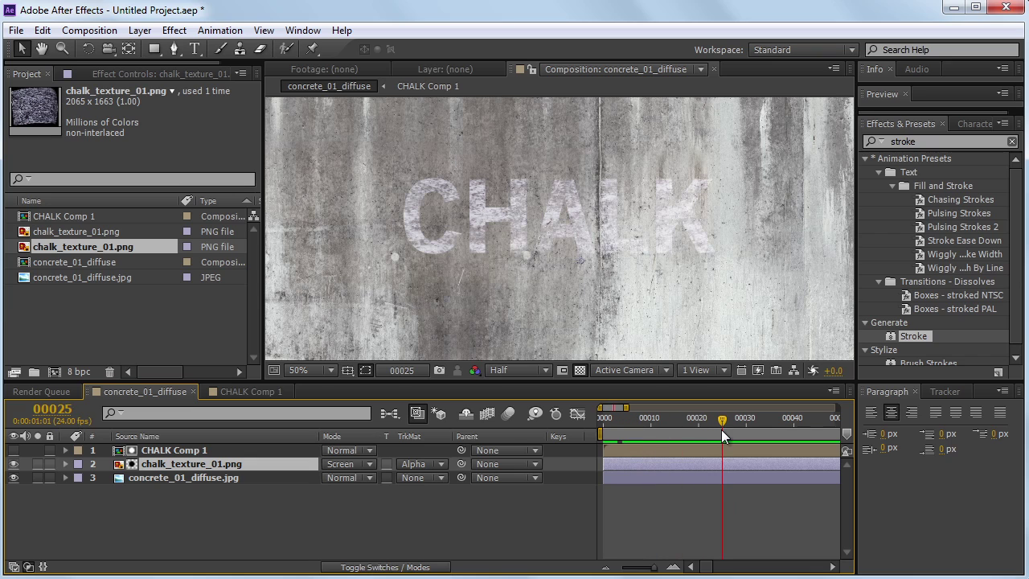
Step: End the work area at frame 25 and scale chalk_texture_01.png down to about half its size around the CHALK text
key(n)
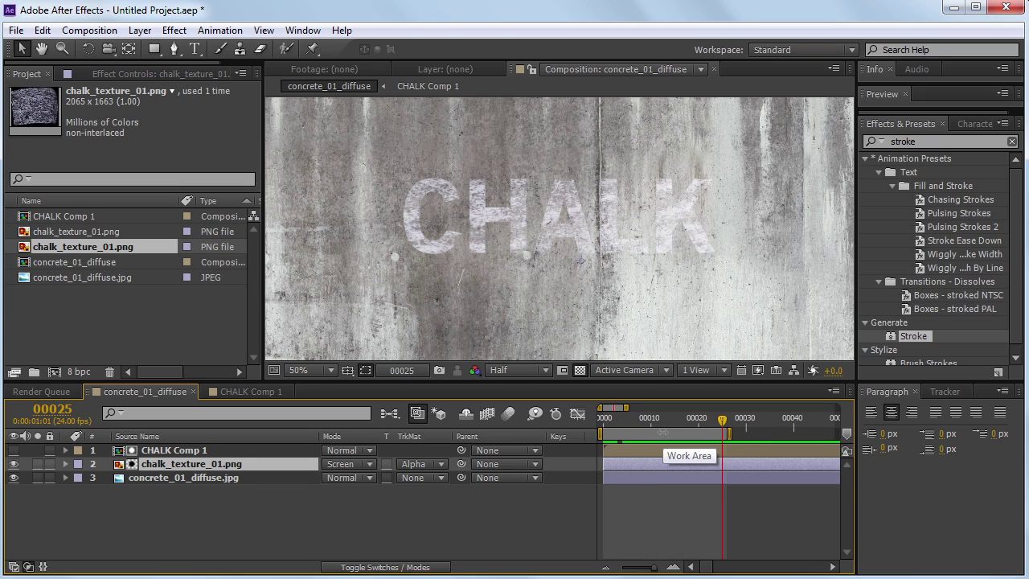
scroll(580, 221, down, 2)
scroll(584, 249, down, 2)
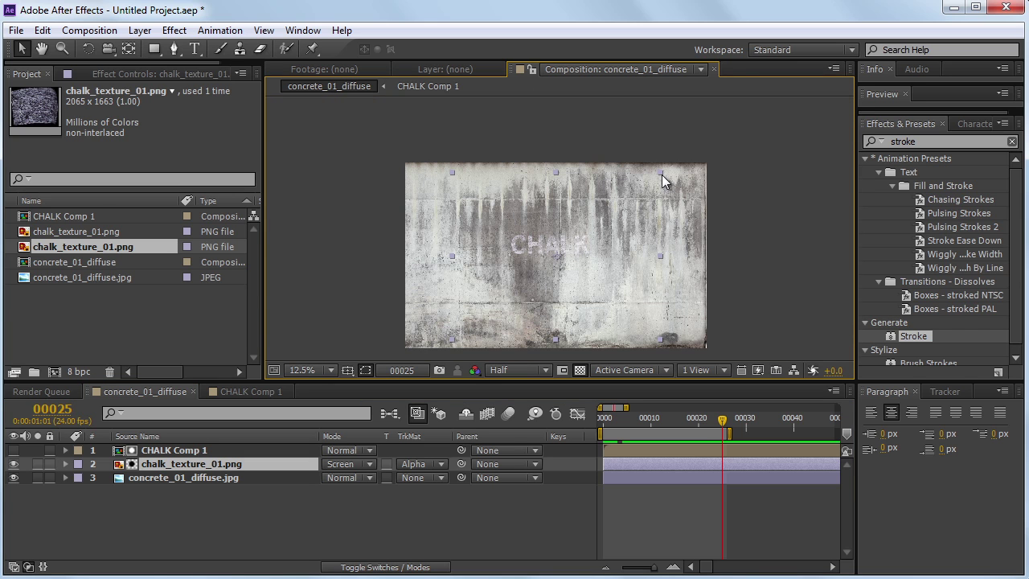
drag(661, 175, 652, 210)
scroll(626, 218, up, 4)
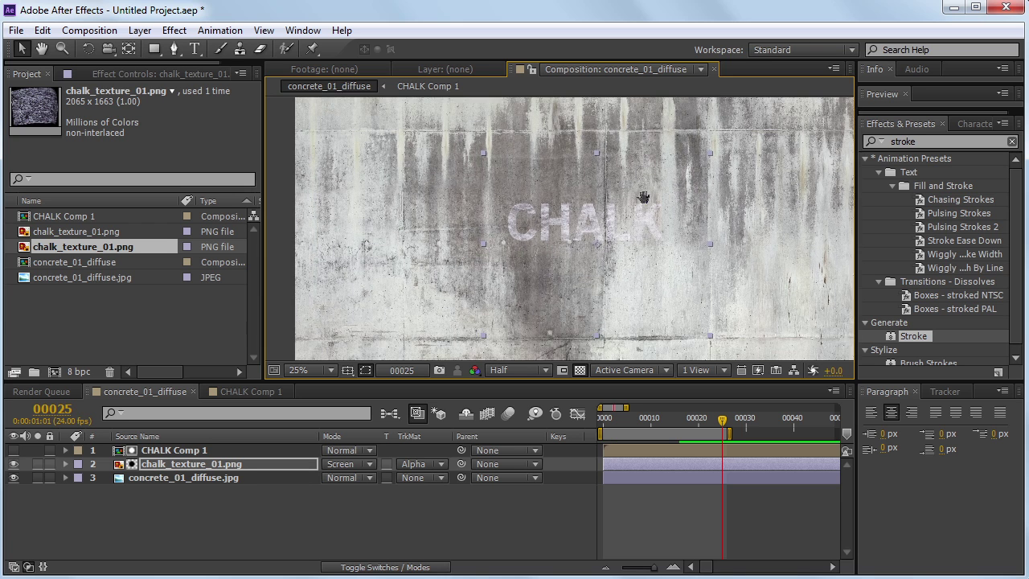
drag(635, 202, 584, 220)
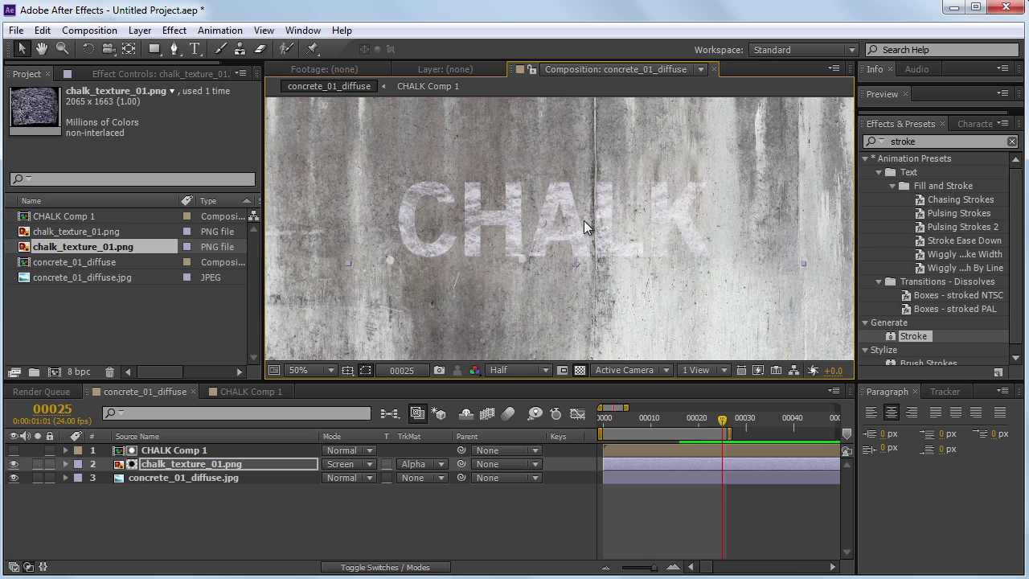
Step: Apply Curves to chalk_texture_01.png and shape the RGB curve into a steep S to raise the contrast
click(174, 32)
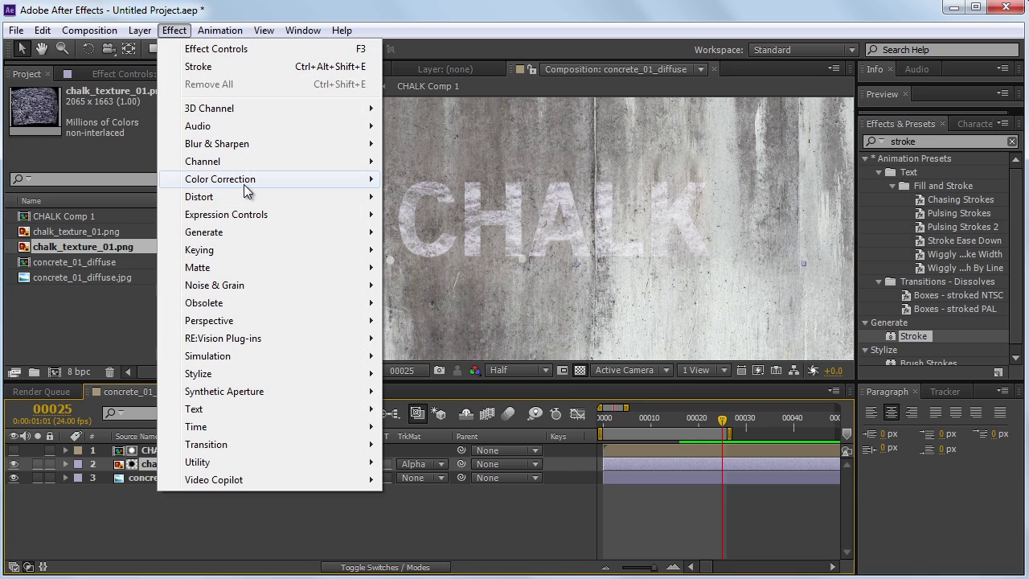
mouse_move(245, 185)
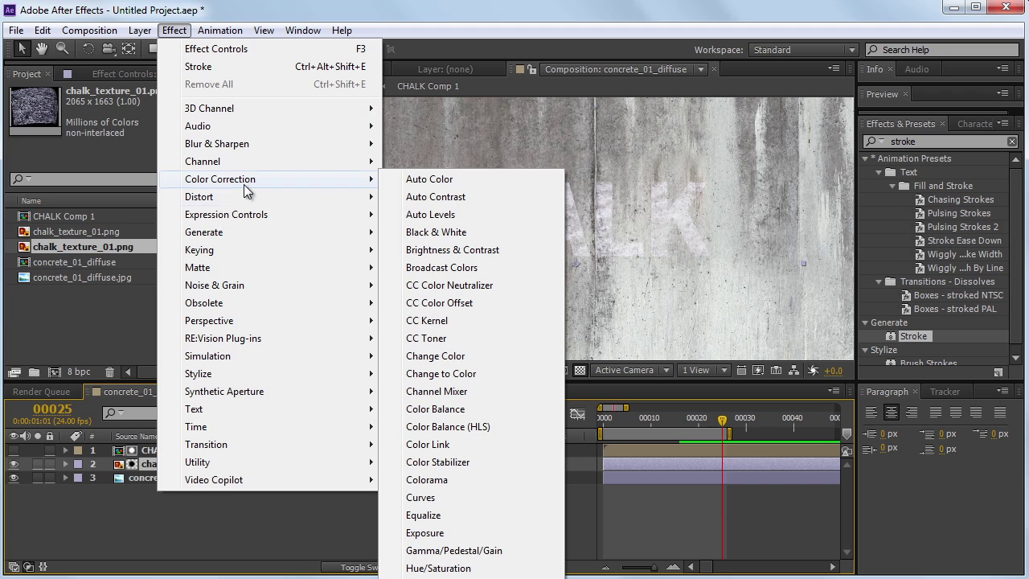
click(489, 502)
drag(149, 172, 154, 151)
mouse_move(68, 254)
mouse_down()
mouse_move(81, 276)
mouse_move(76, 268)
mouse_up()
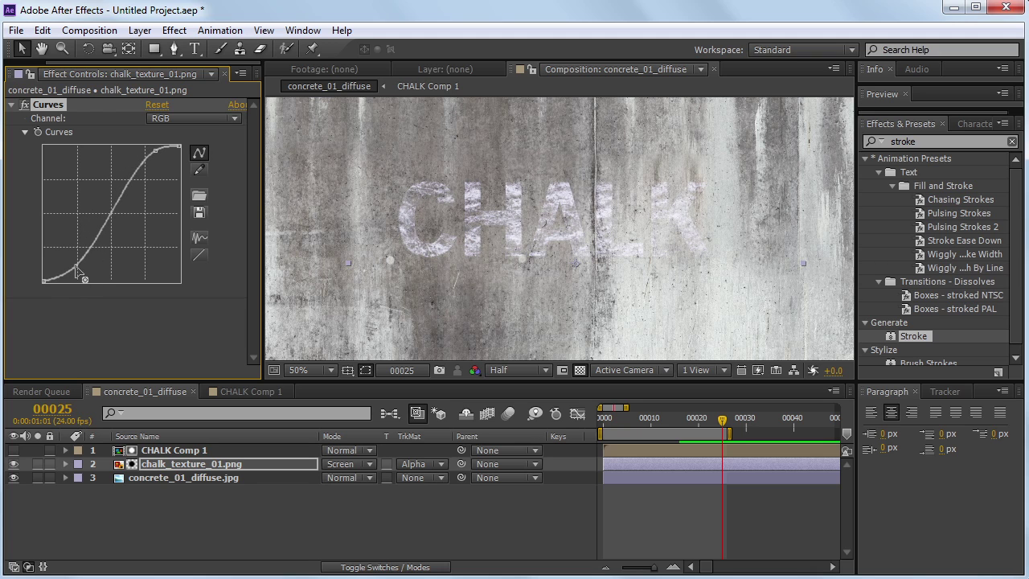
mouse_move(131, 176)
mouse_down()
mouse_move(132, 167)
mouse_move(141, 188)
mouse_move(132, 190)
mouse_up()
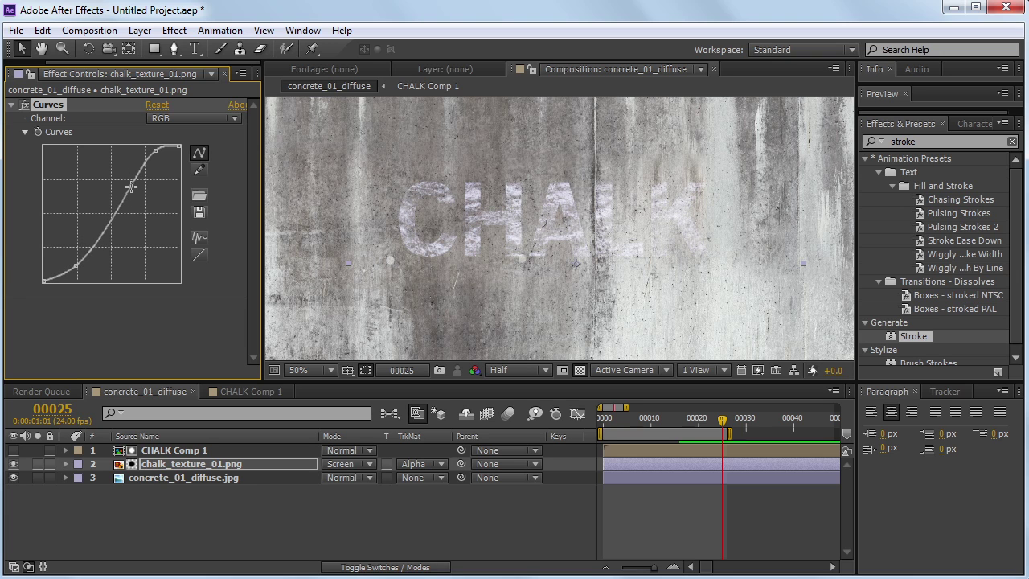
Step: Apply Curves to concrete_01_diffuse.jpg and pull the RGB curve below the diagonal to darken the wall
click(193, 479)
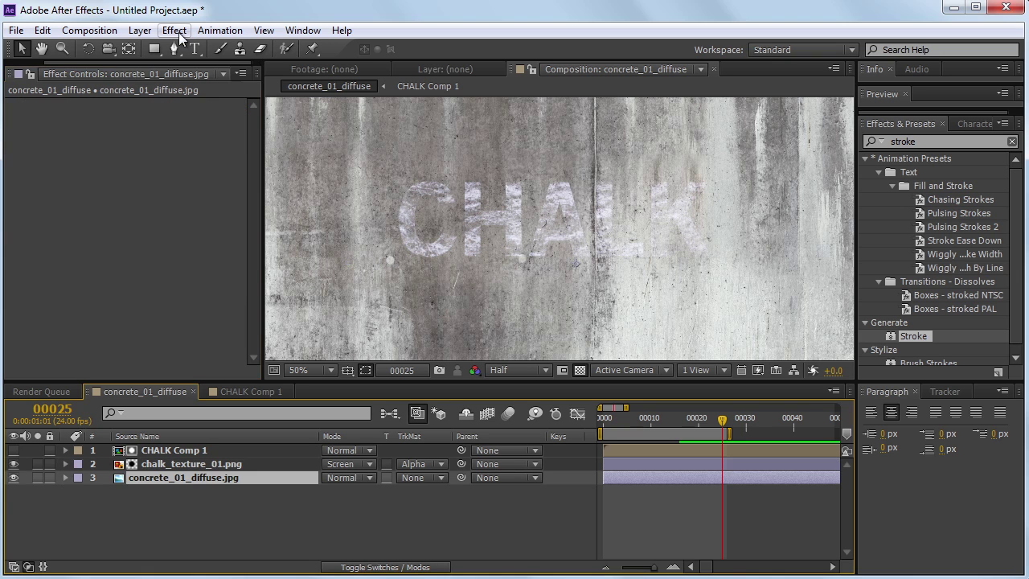
click(175, 32)
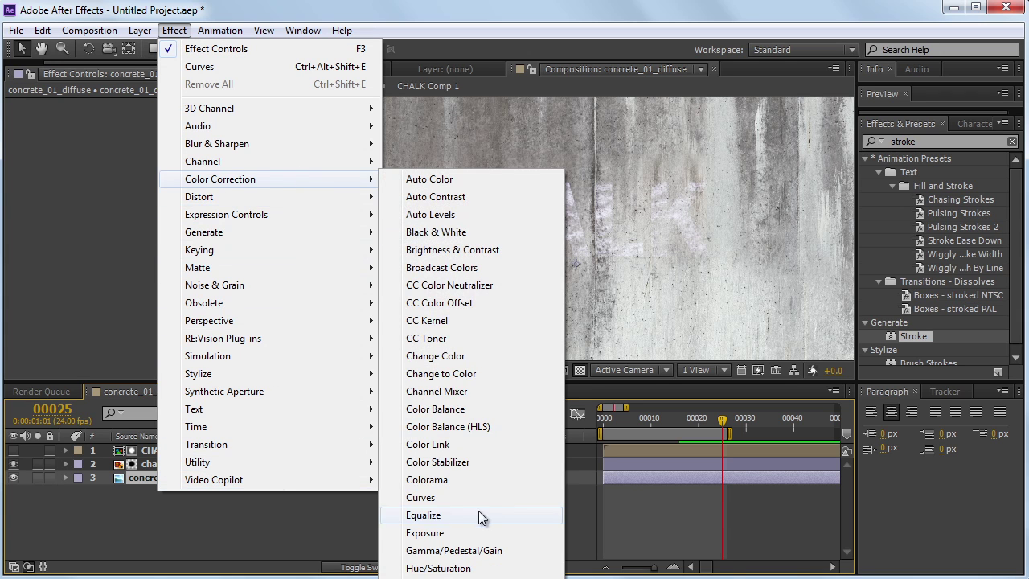
click(475, 498)
drag(72, 256, 161, 186)
mouse_move(84, 267)
mouse_down()
mouse_move(69, 269)
mouse_move(73, 281)
mouse_move(77, 270)
mouse_up()
drag(468, 243, 474, 280)
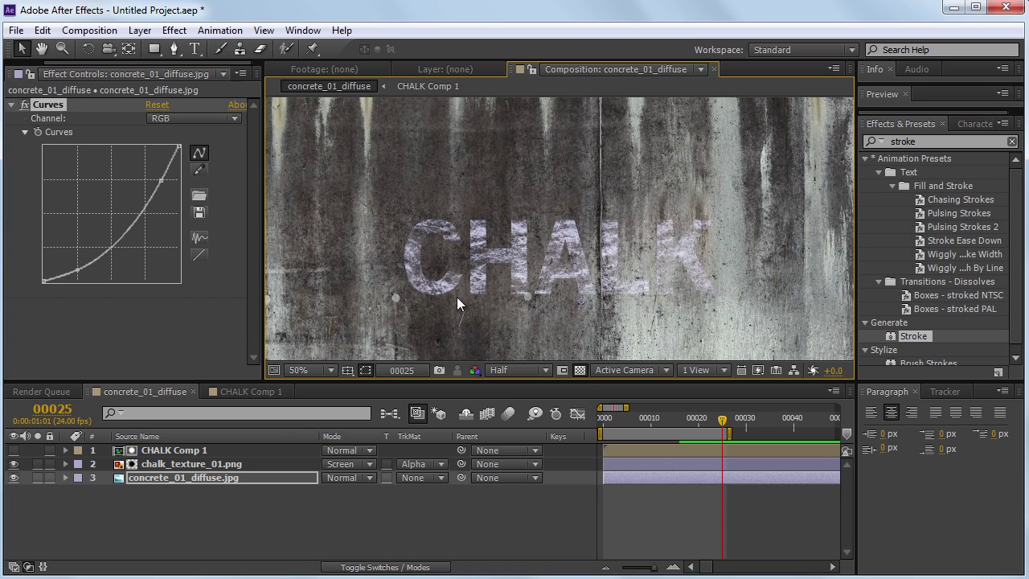
Step: Move CHALK Comp 1 and chalk_texture_01.png together up and over the darkest part of the concrete wall
click(178, 449)
shift+click(179, 463)
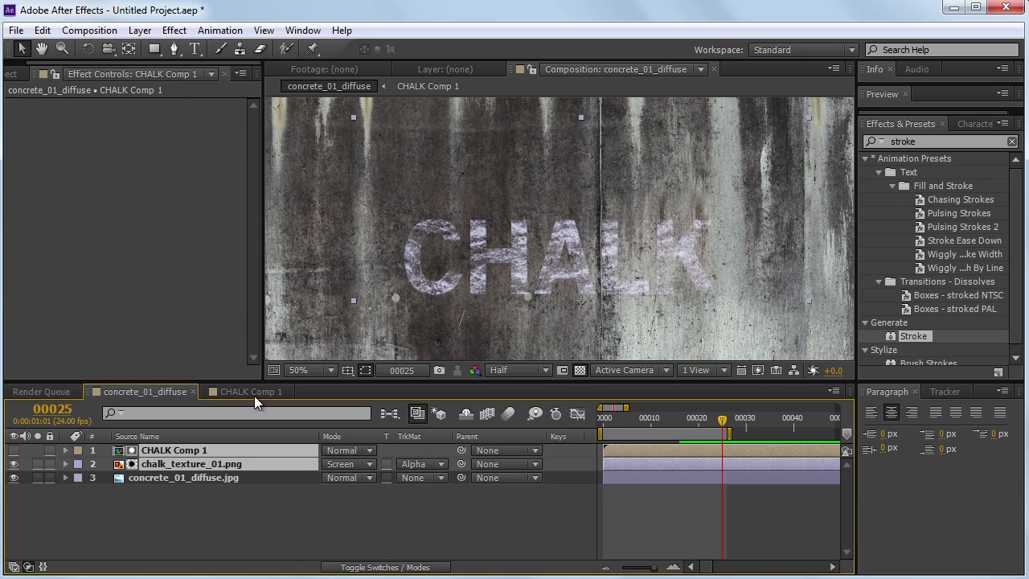
scroll(501, 220, down, 2)
drag(533, 234, 560, 209)
scroll(466, 213, up, 2)
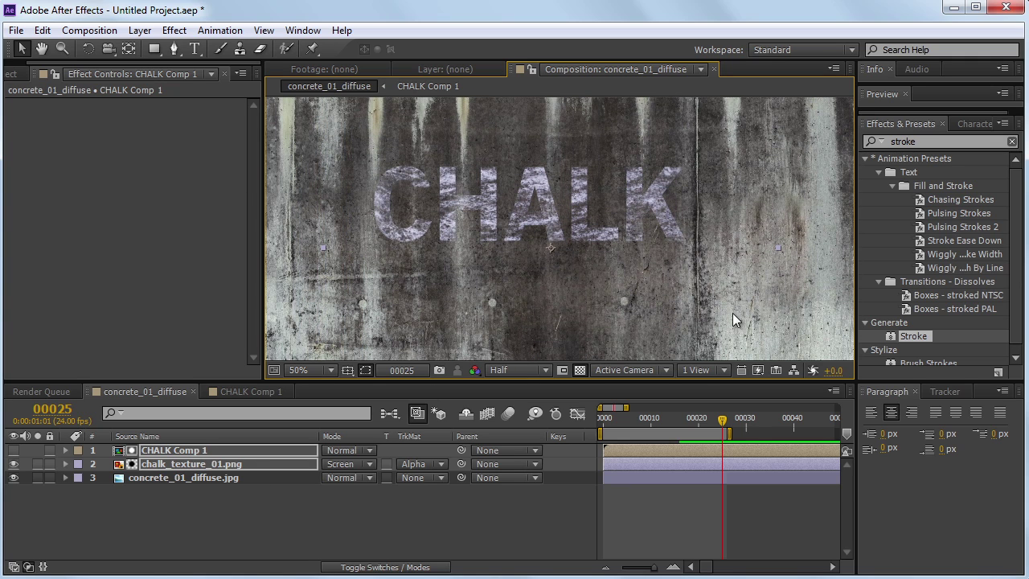
drag(471, 243, 476, 260)
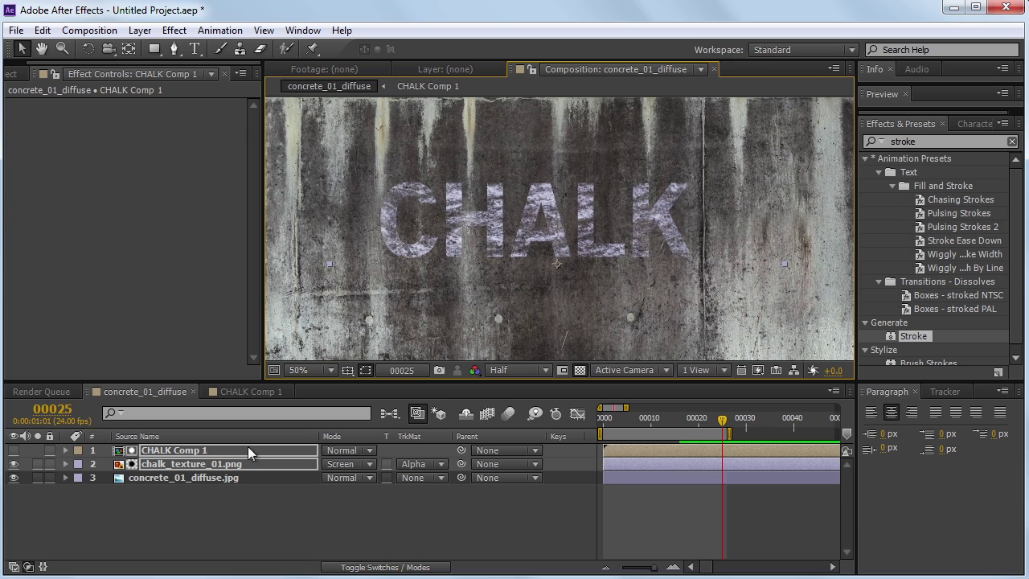
Step: Resize chalk_texture_01.png slightly over the text and raise the lower and middle points of its RGB curve a little
click(197, 464)
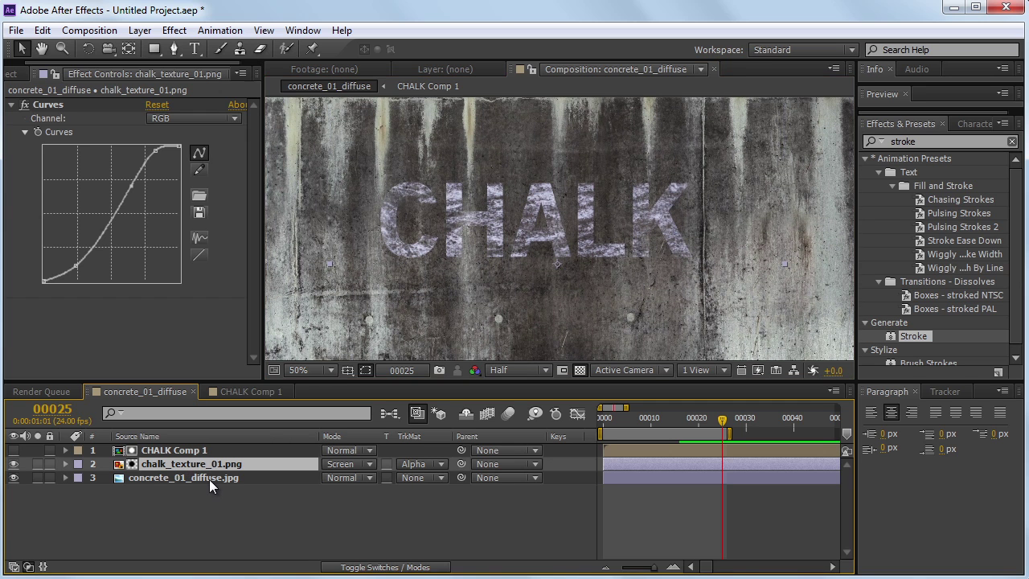
scroll(447, 309, down, 2)
mouse_move(673, 244)
mouse_down()
mouse_move(648, 249)
mouse_move(657, 248)
mouse_up()
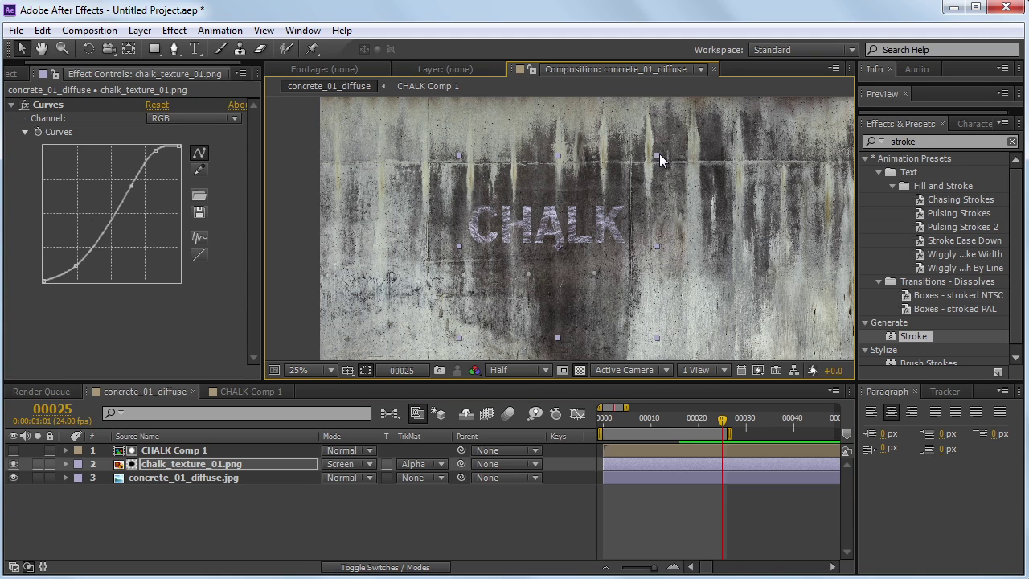
mouse_move(659, 153)
mouse_down()
mouse_move(655, 135)
mouse_move(651, 146)
mouse_move(666, 138)
mouse_up()
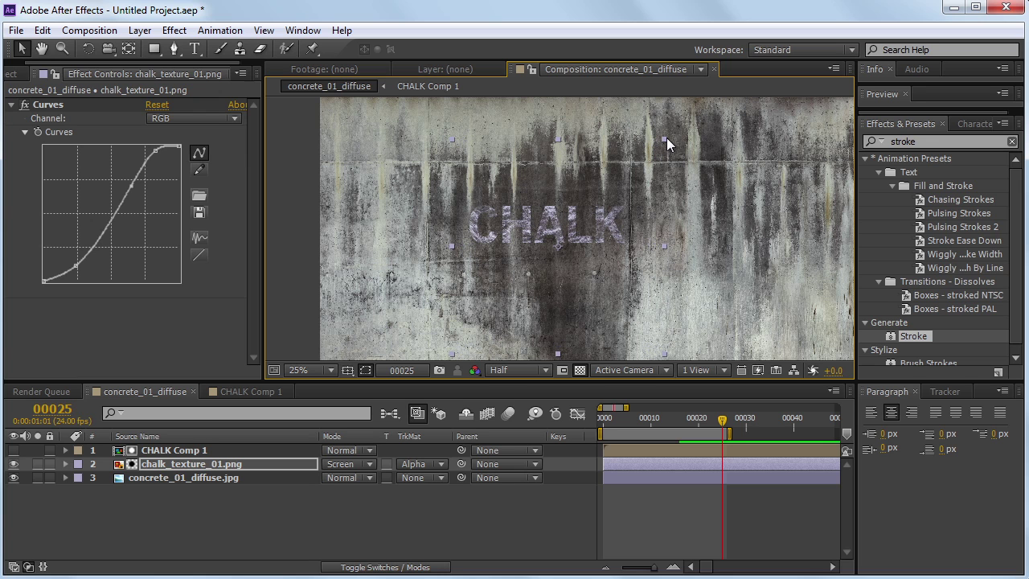
scroll(602, 188, up, 2)
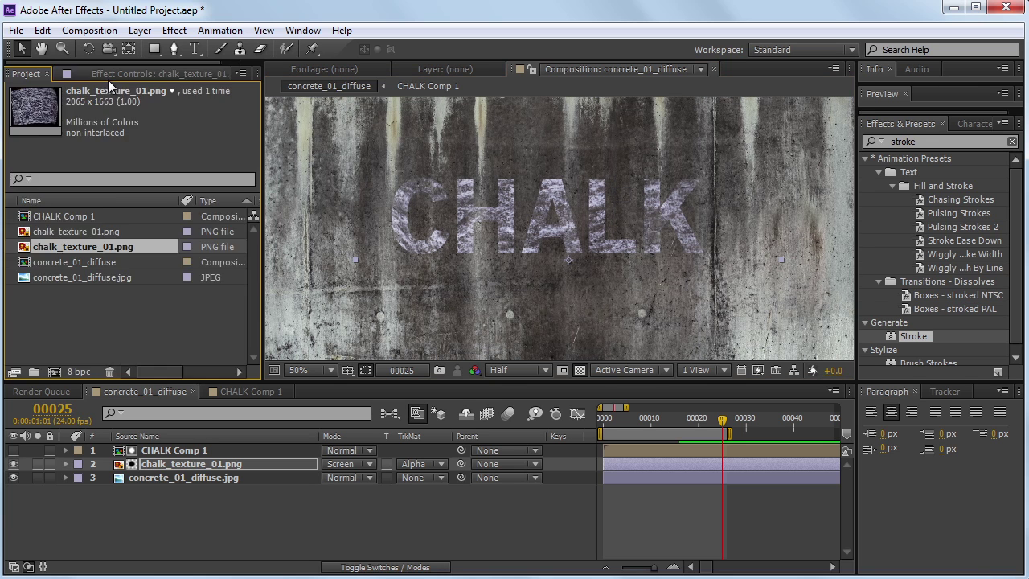
click(108, 76)
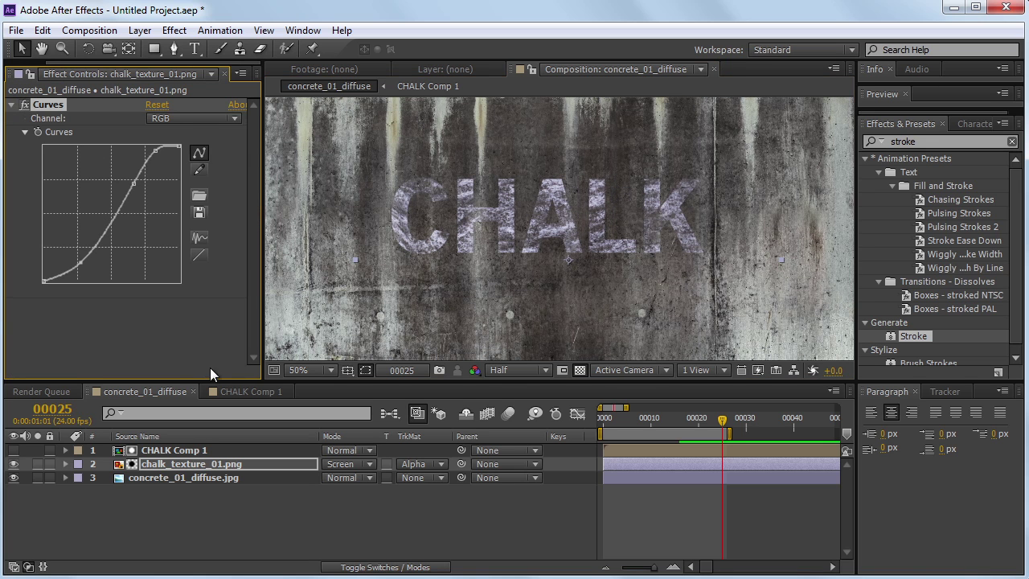
Step: Import chalk_large_smudge_01.png from the SP_chalk_textures folder and place it directly above concrete_01_diffuse.jpg
drag(62, 62, 18, 62)
click(27, 73)
double_click(93, 335)
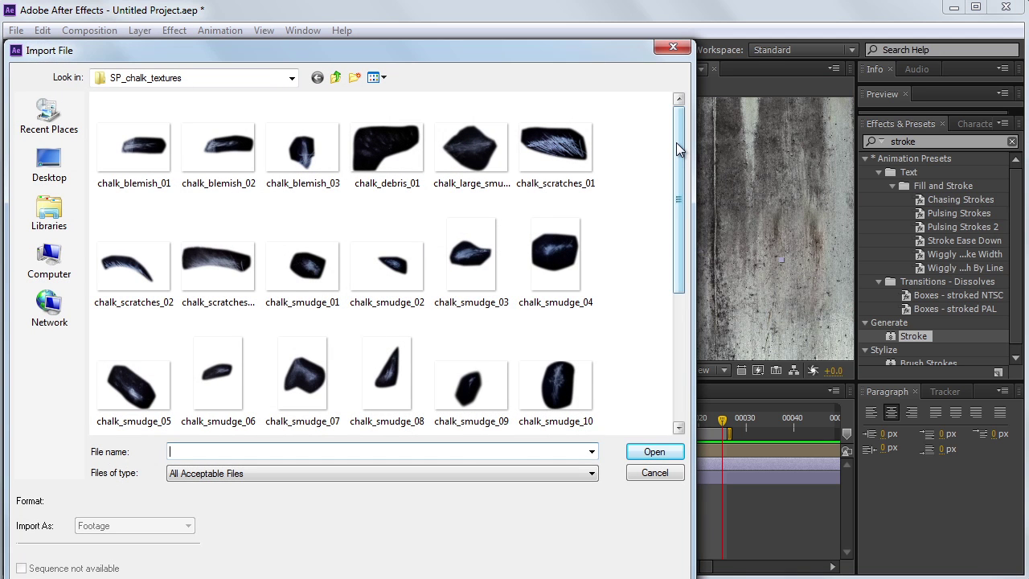
scroll(676, 148, down, 1)
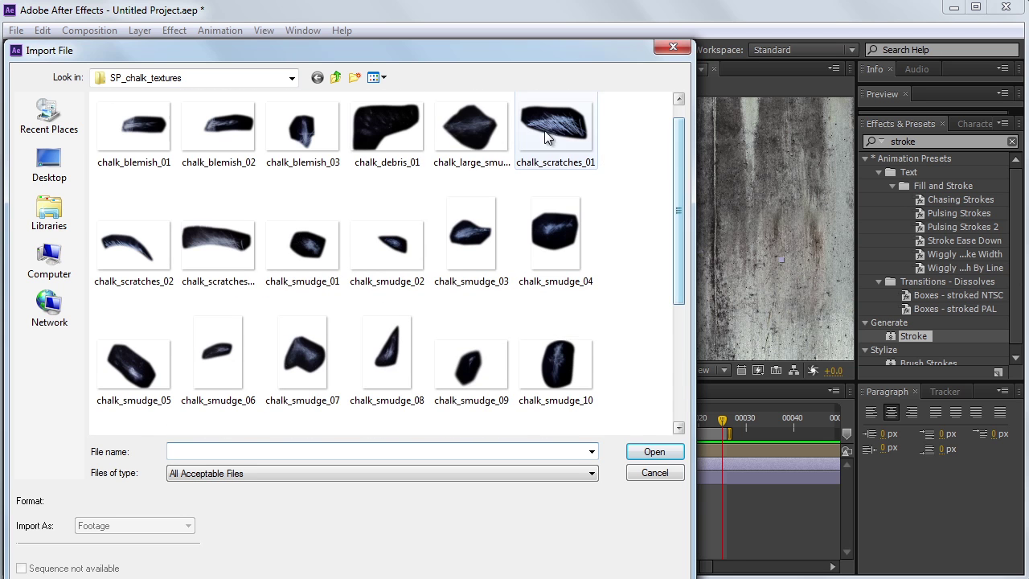
click(480, 139)
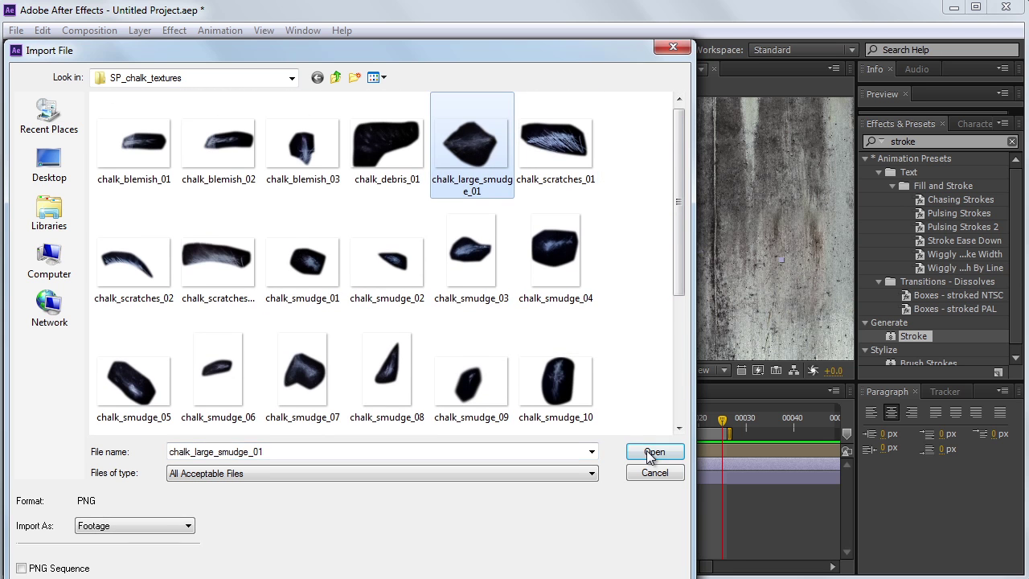
click(648, 451)
drag(63, 242, 136, 473)
Step: Scale chalk_large_smudge_01.png down to smaller than the wall and move it behind the CHALK text
scroll(434, 255, down, 2)
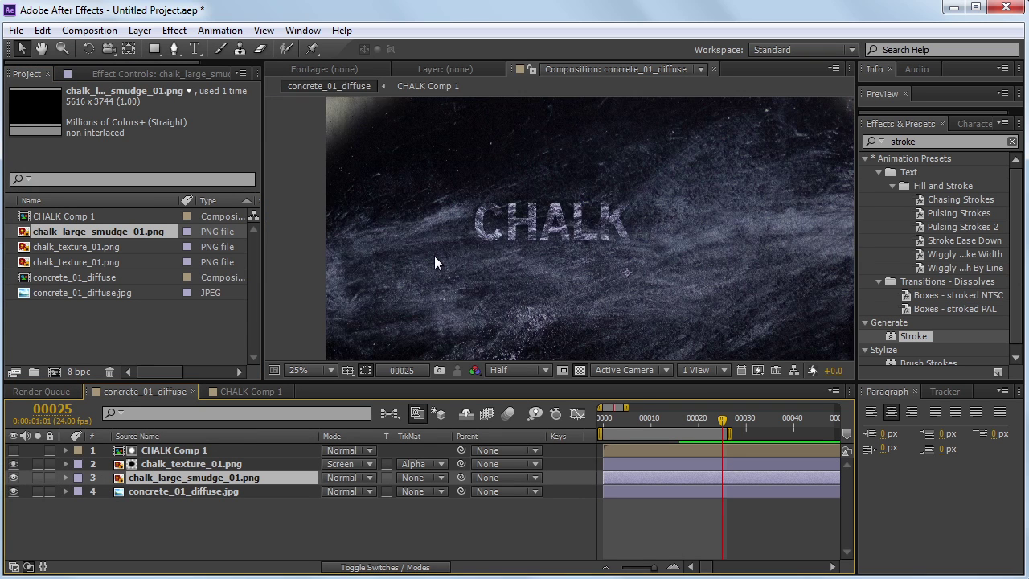
scroll(452, 253, down, 1)
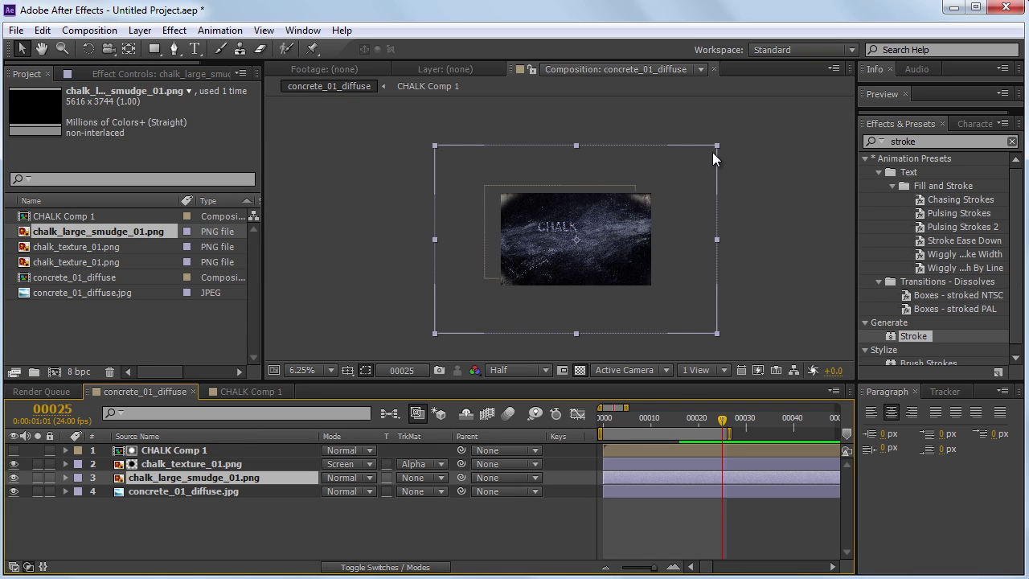
drag(716, 145, 635, 200)
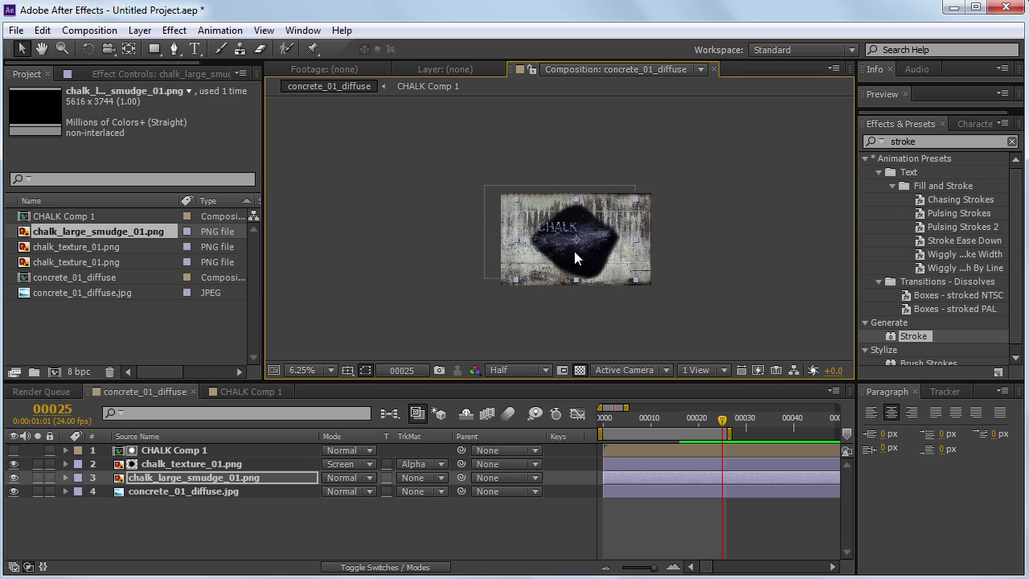
key(period)
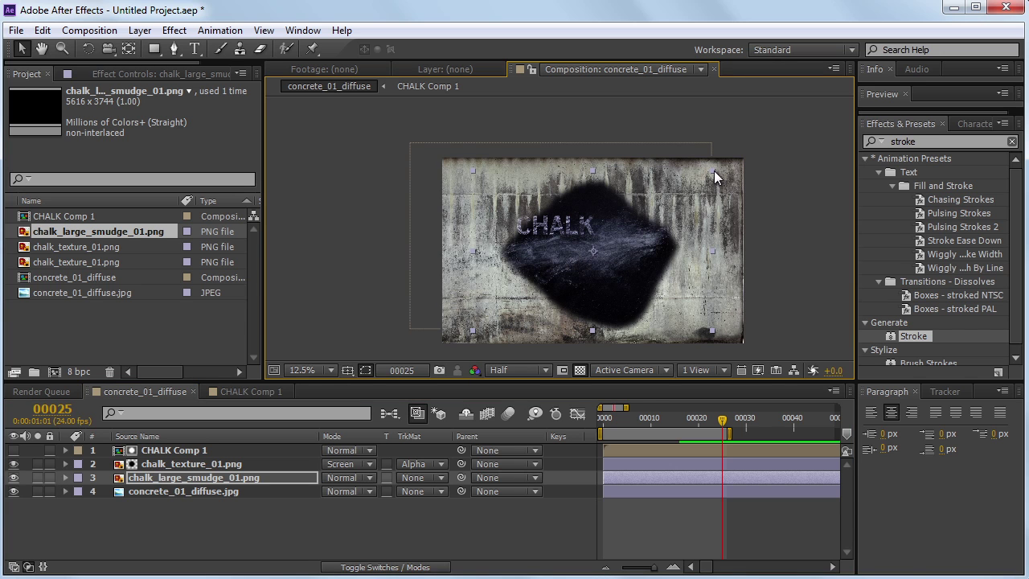
drag(713, 171, 696, 182)
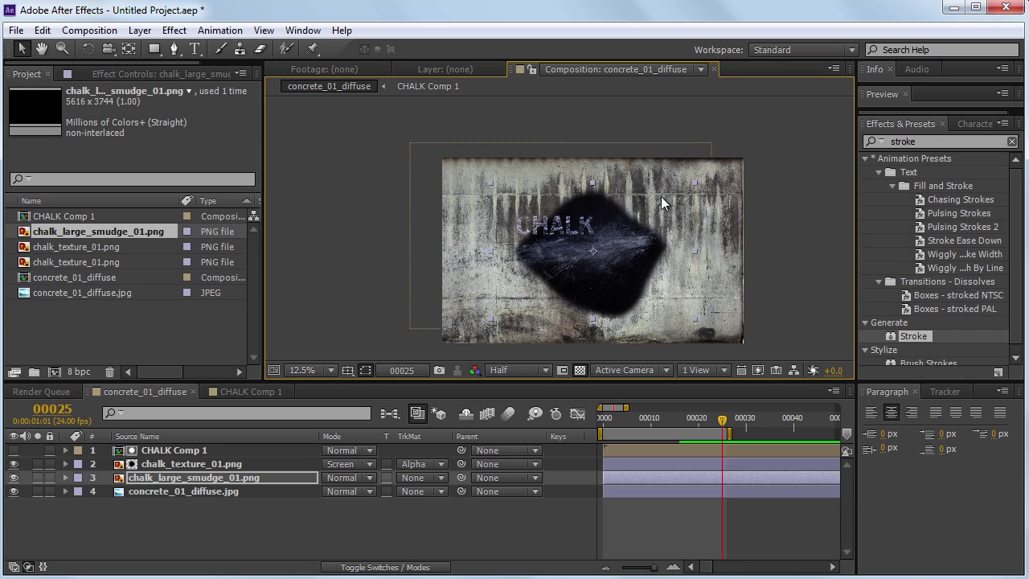
key(period)
drag(662, 175, 663, 163)
mouse_move(642, 240)
mouse_down()
mouse_move(576, 193)
mouse_move(586, 198)
mouse_up()
Step: Set the blending mode of chalk_large_smudge_01.png to Screen and its opacity to 90%
click(368, 478)
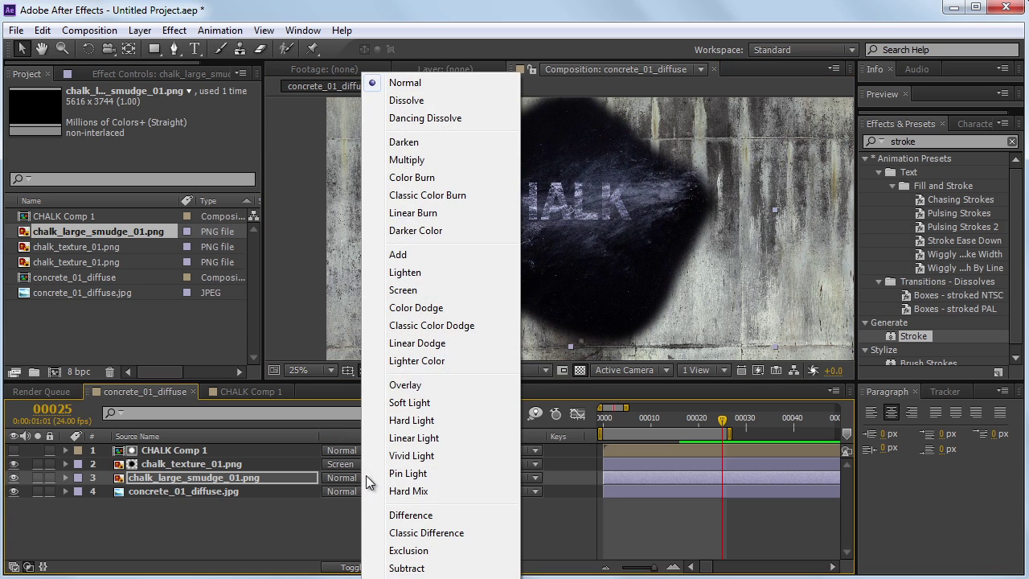
click(406, 290)
key(period)
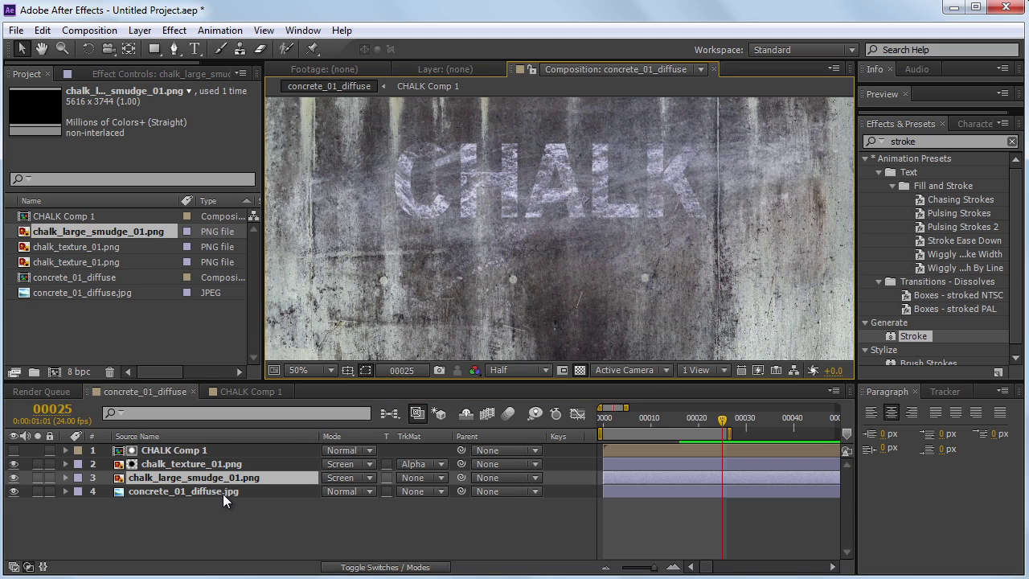
key(t)
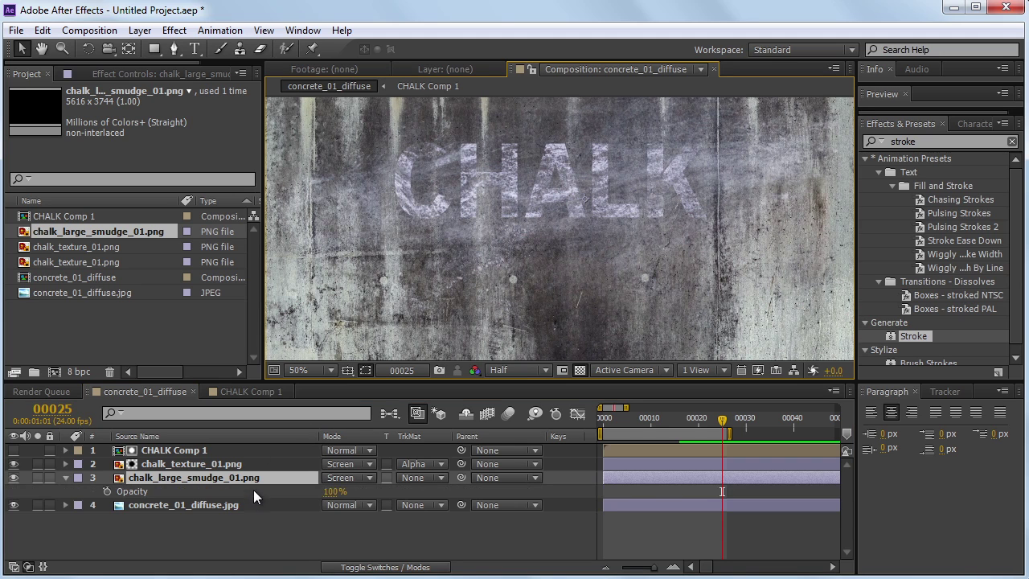
mouse_move(320, 492)
mouse_down()
mouse_move(298, 498)
mouse_move(324, 495)
mouse_up()
Step: Apply the Curves effect to chalk_large_smudge_01.png
click(173, 35)
click(173, 34)
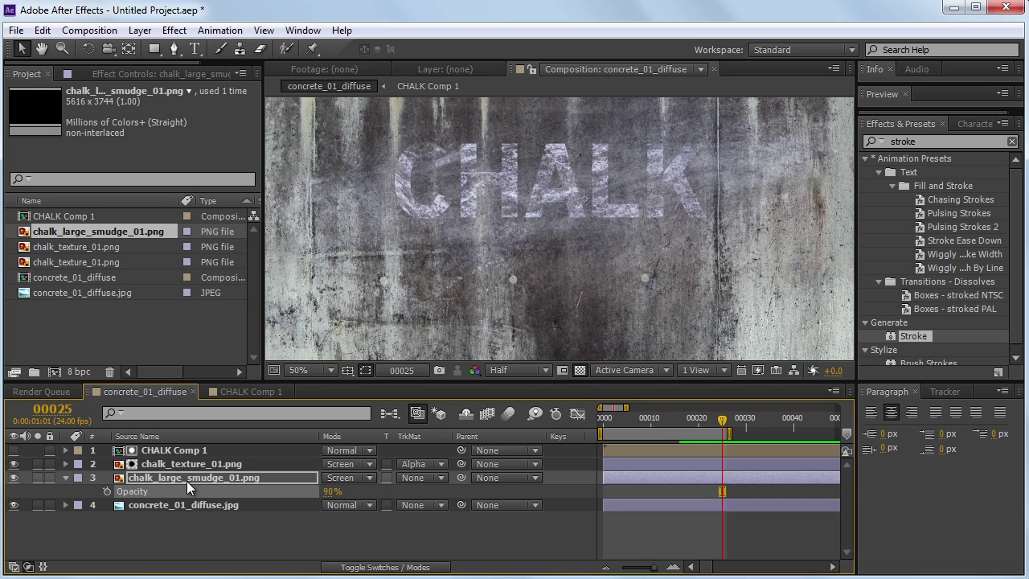
click(176, 32)
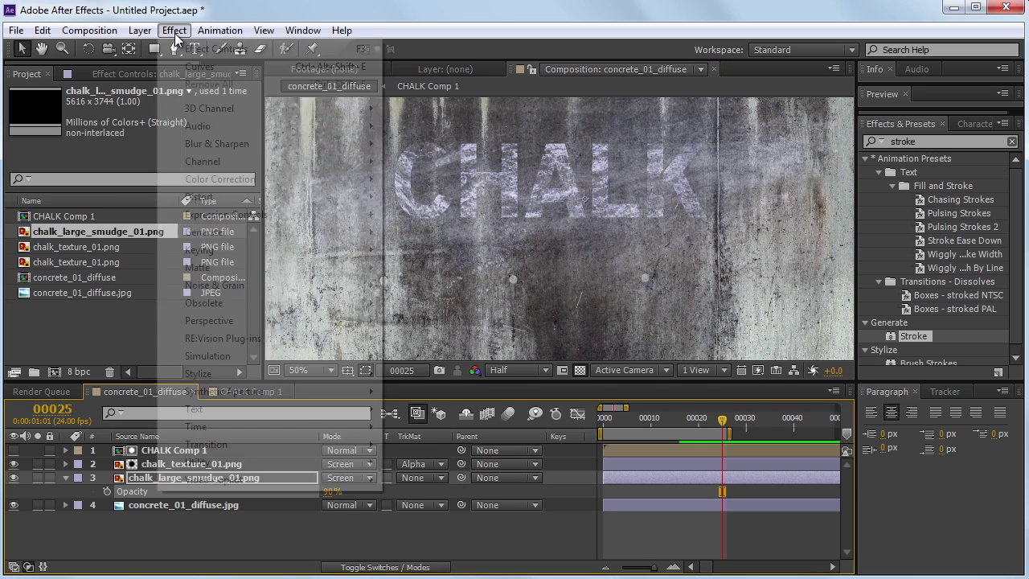
mouse_move(257, 179)
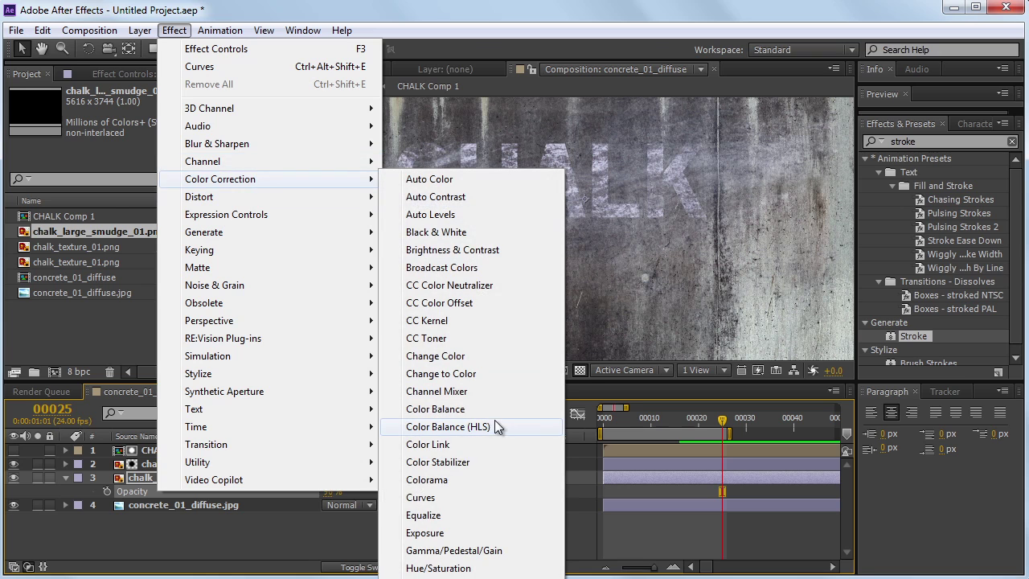
click(426, 498)
Step: Import chalk_smudge_02, chalk_smudge_04, chalk_smudge_05 and chalk_smudge_08 from the SP_chalk_textures folder as footage, not as a sequence
click(27, 73)
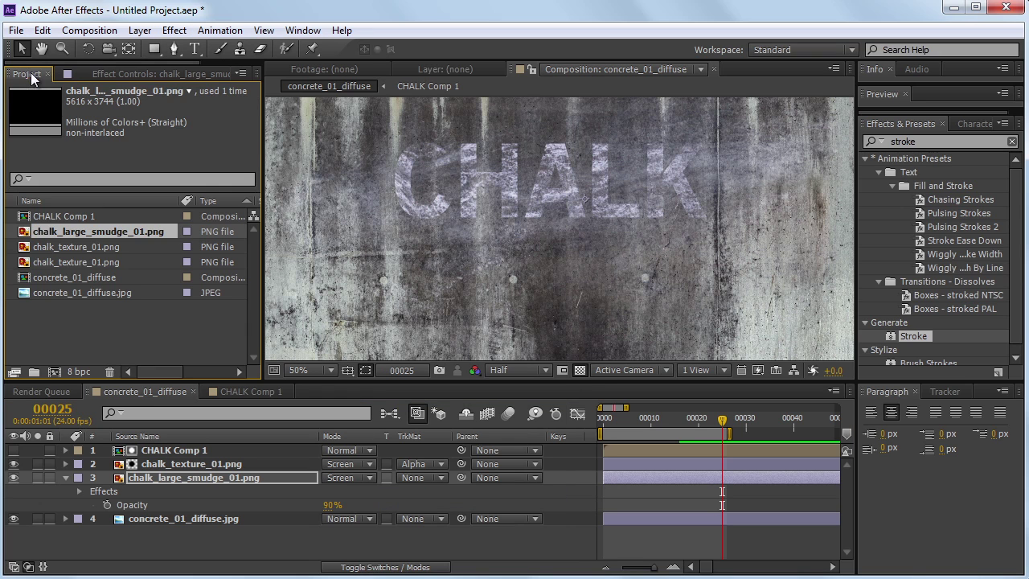
double_click(94, 320)
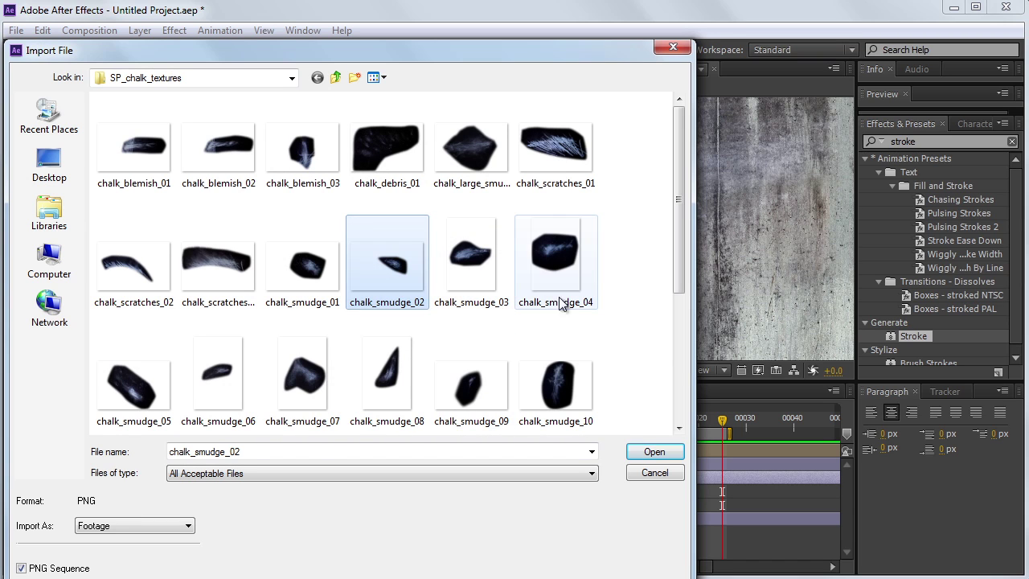
ctrl+click(543, 262)
ctrl+click(138, 389)
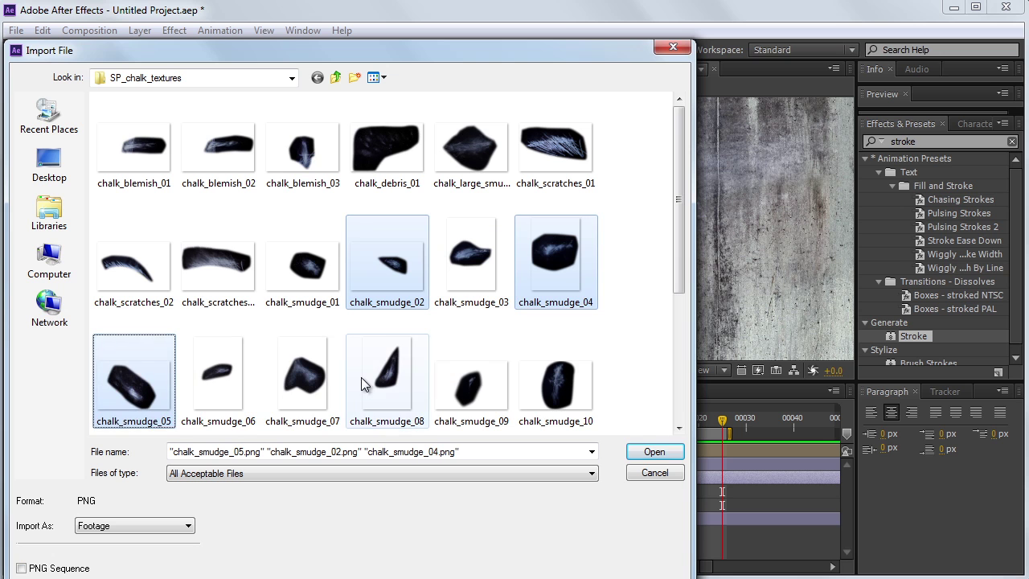
ctrl+click(361, 377)
click(655, 453)
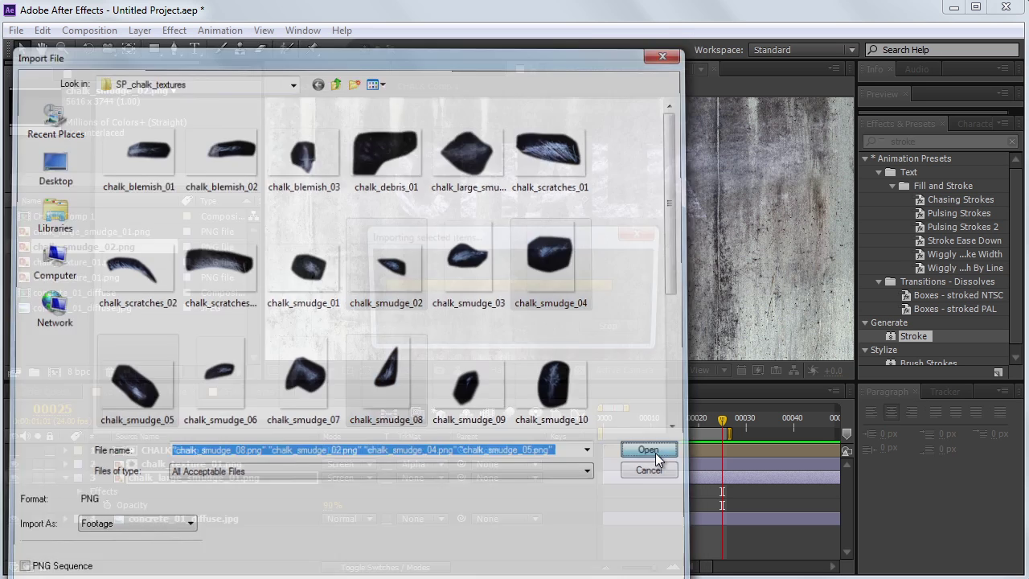
Step: Place the four imported smudges directly below chalk_texture_01.png in the layer stack and leave only chalk_smudge_02.png visible among them
drag(94, 244, 153, 471)
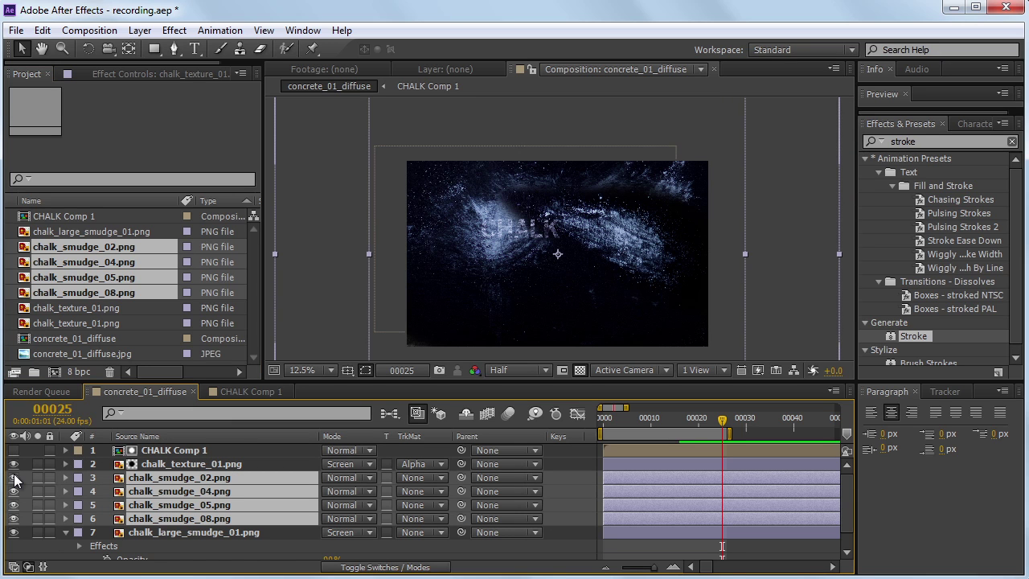
click(13, 477)
click(168, 465)
click(157, 476)
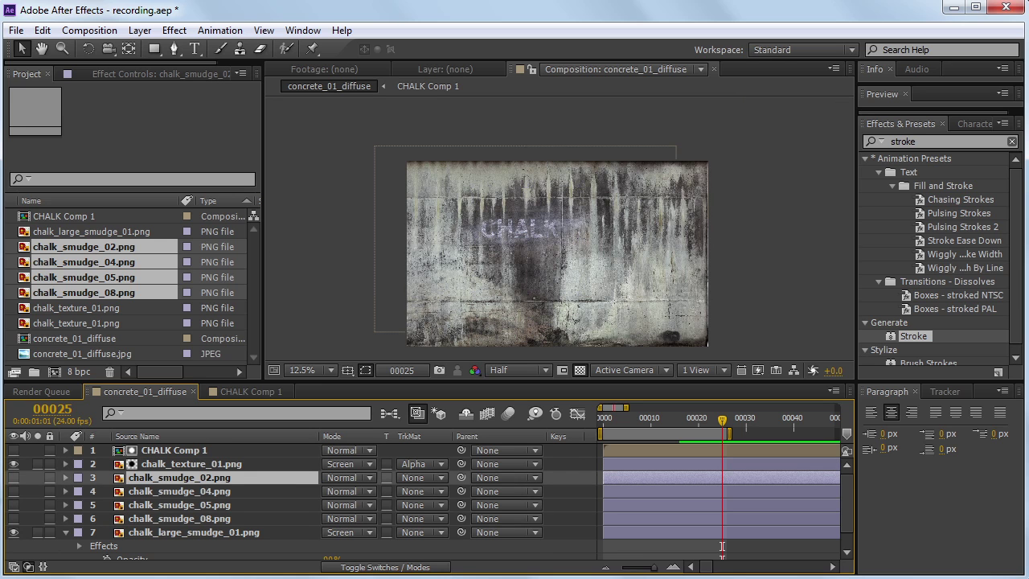
click(13, 477)
Step: Scale chalk_smudge_02.png down to a small smudge and position it at the lower end of the letter K
key(comma)
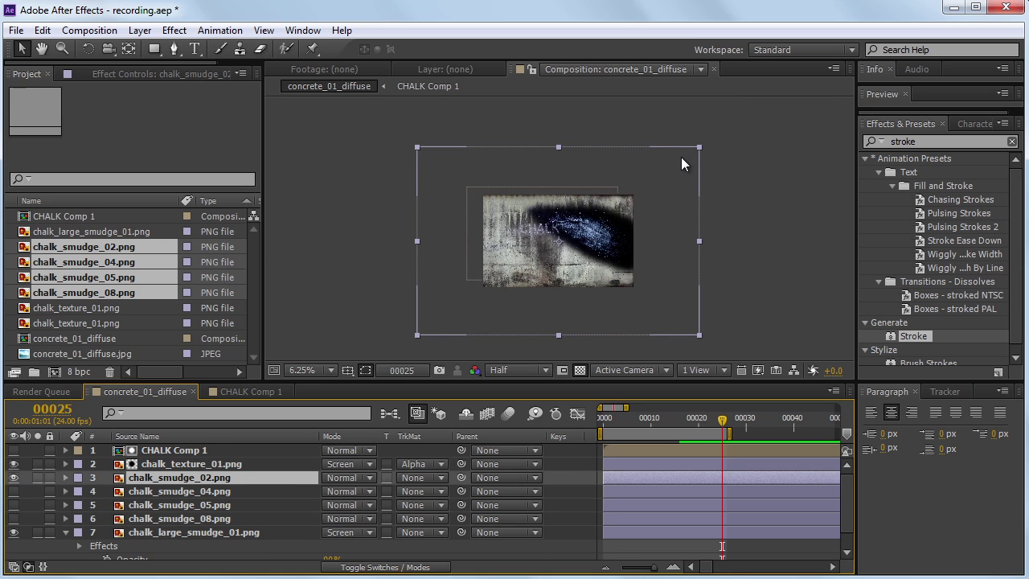
mouse_move(700, 149)
mouse_down()
mouse_move(673, 160)
mouse_move(632, 217)
mouse_up()
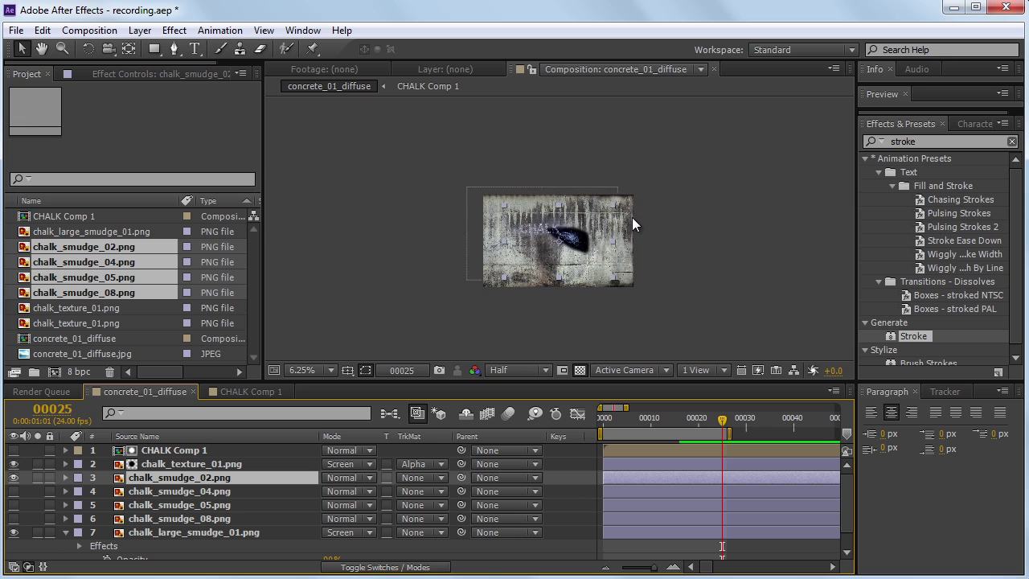
key(period)
key(period)
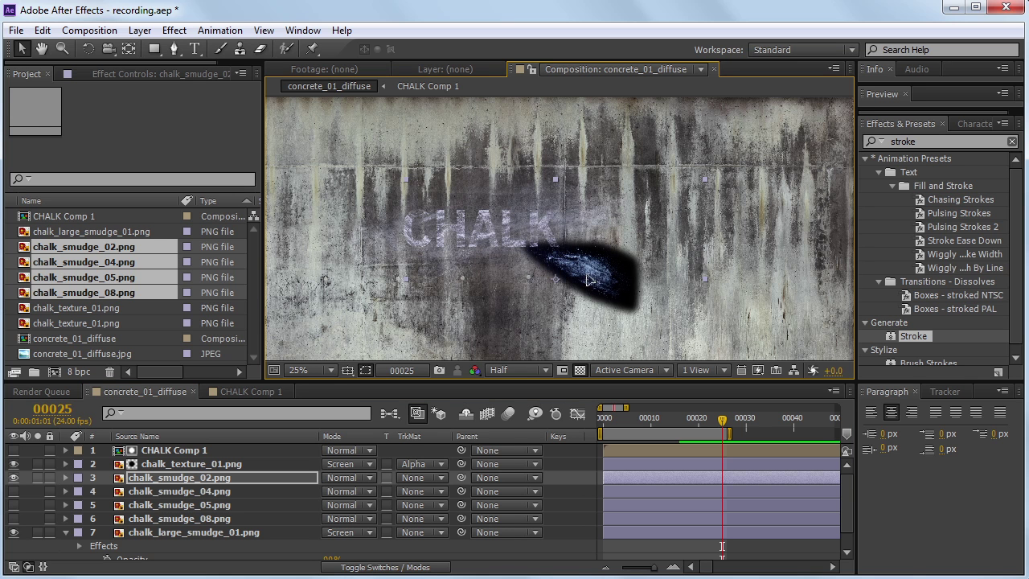
drag(592, 274, 574, 262)
key(period)
key(comma)
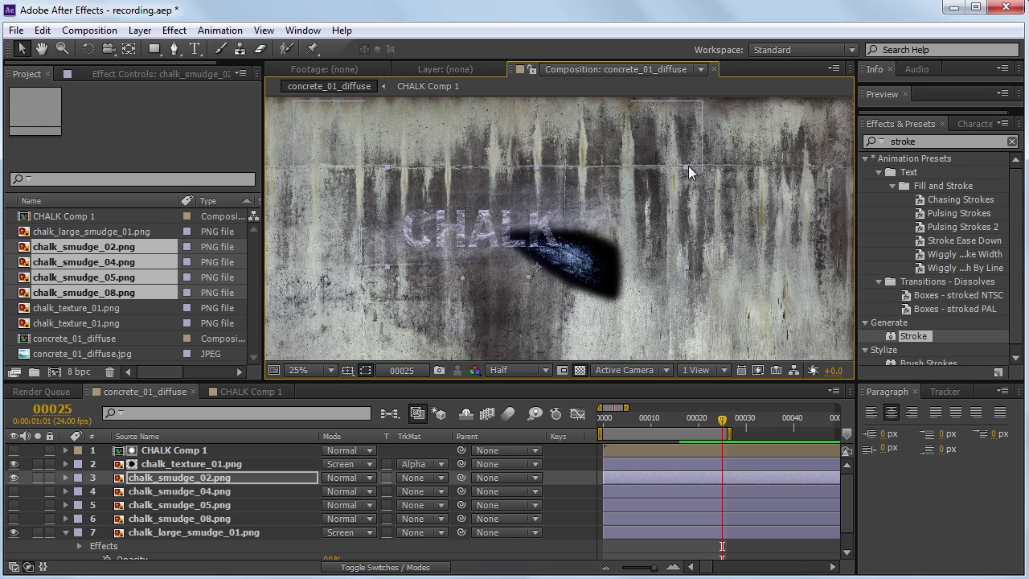
drag(667, 176, 639, 197)
drag(555, 271, 559, 258)
Step: Set the blending mode of chalk_smudge_02.png to Screen and nudge the smudge slightly off the foot of the K
click(355, 477)
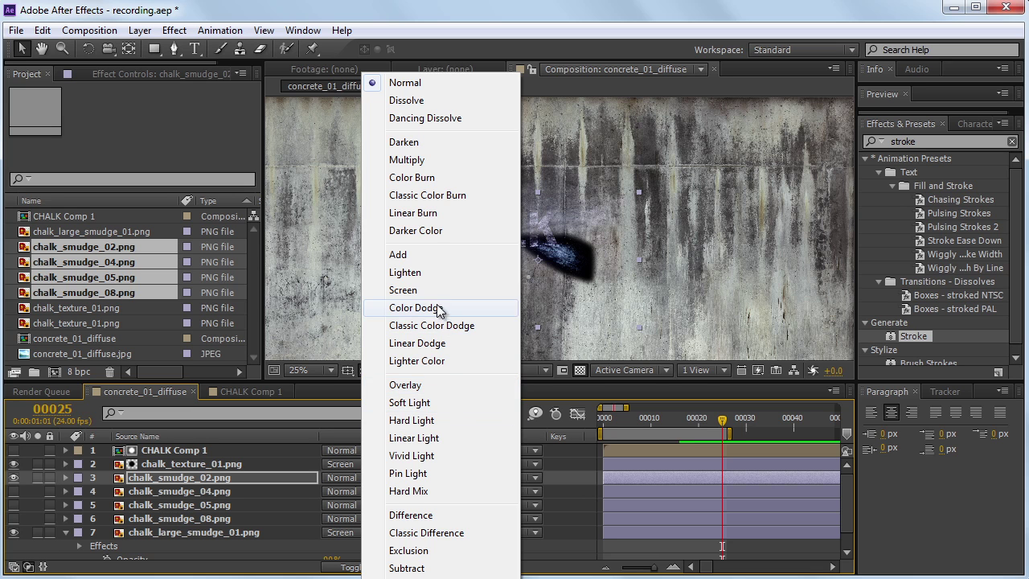
click(414, 291)
scroll(476, 237, up, 4)
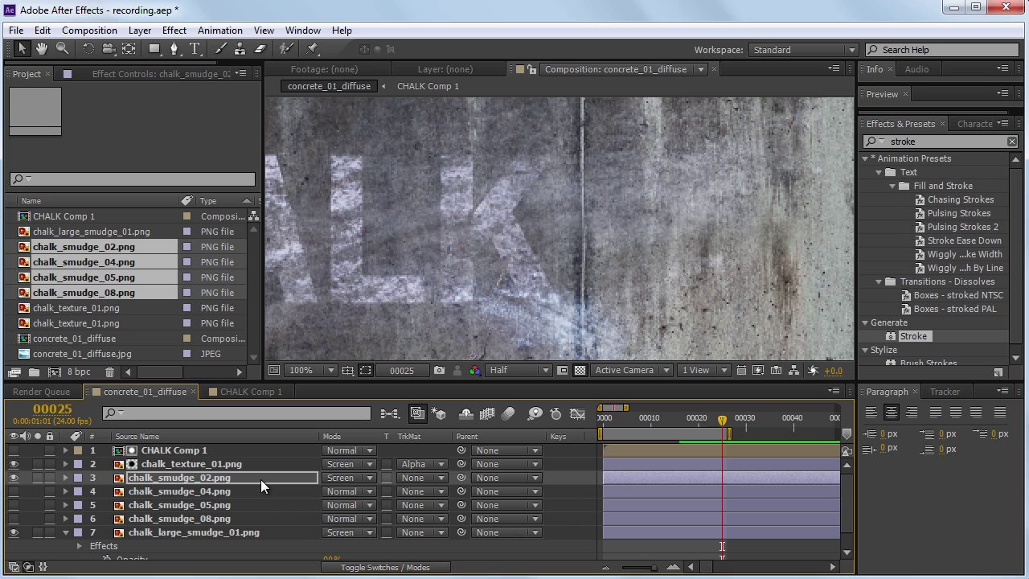
scroll(450, 289, down, 2)
mouse_move(600, 281)
mouse_down()
mouse_move(590, 275)
mouse_move(609, 270)
mouse_up()
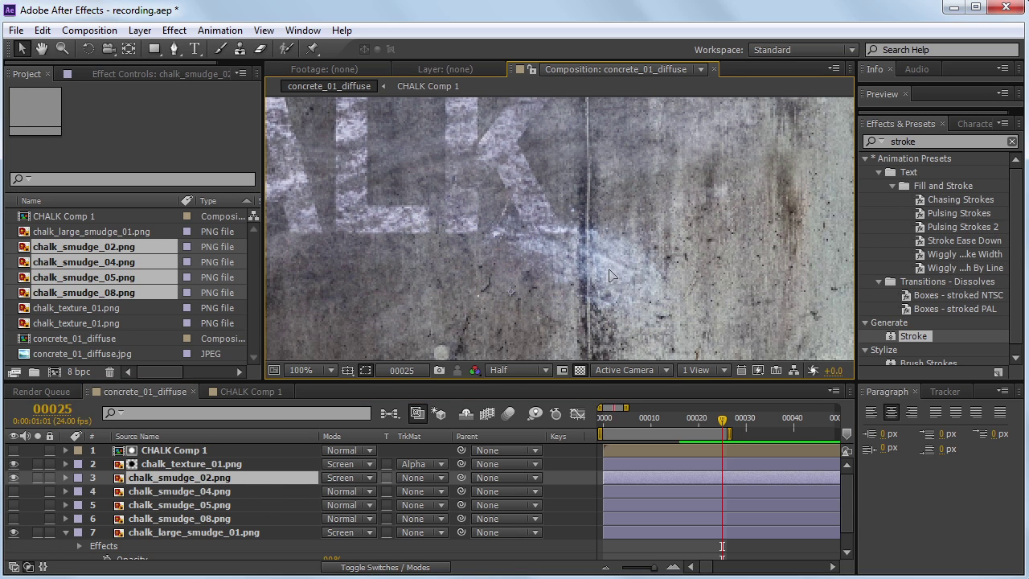
Step: Show chalk_smudge_04.png and set its blending mode to Screen
scroll(470, 193, down, 2)
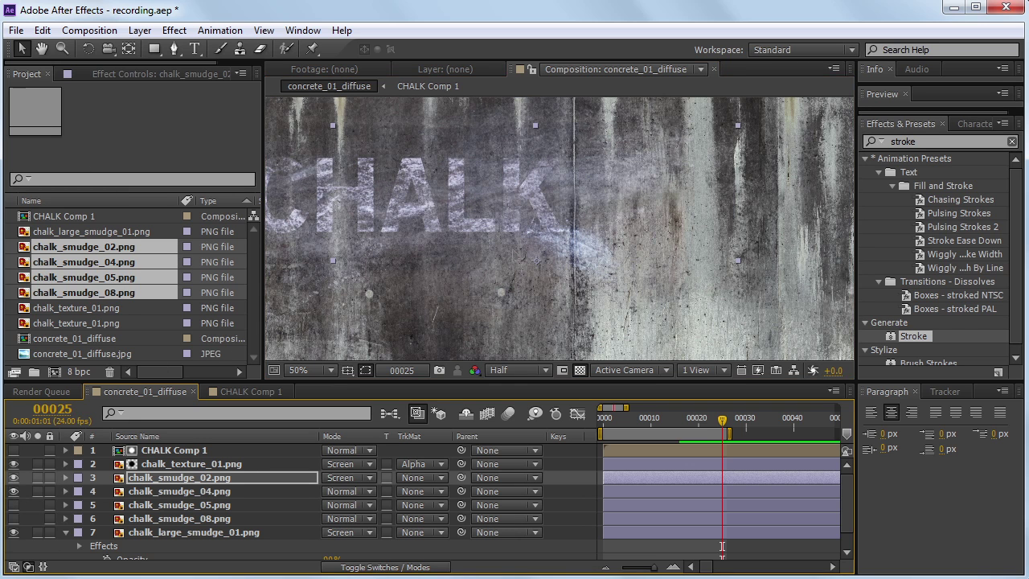
scroll(514, 255, down, 2)
click(332, 489)
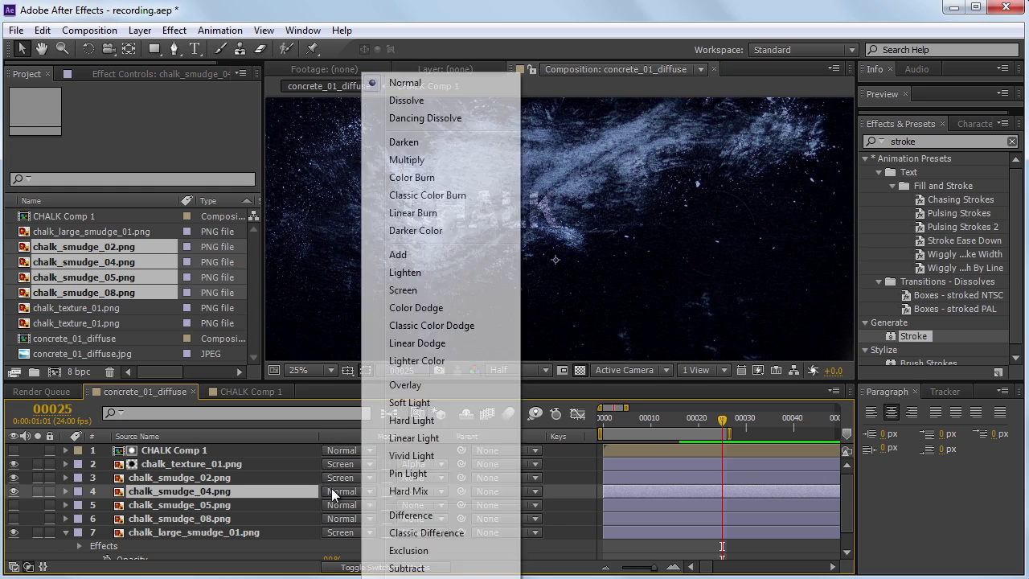
click(426, 291)
Step: Scale chalk_smudge_04.png down to a fraction of the wall and move it above the H and A of the CHALK text
scroll(498, 242, down, 4)
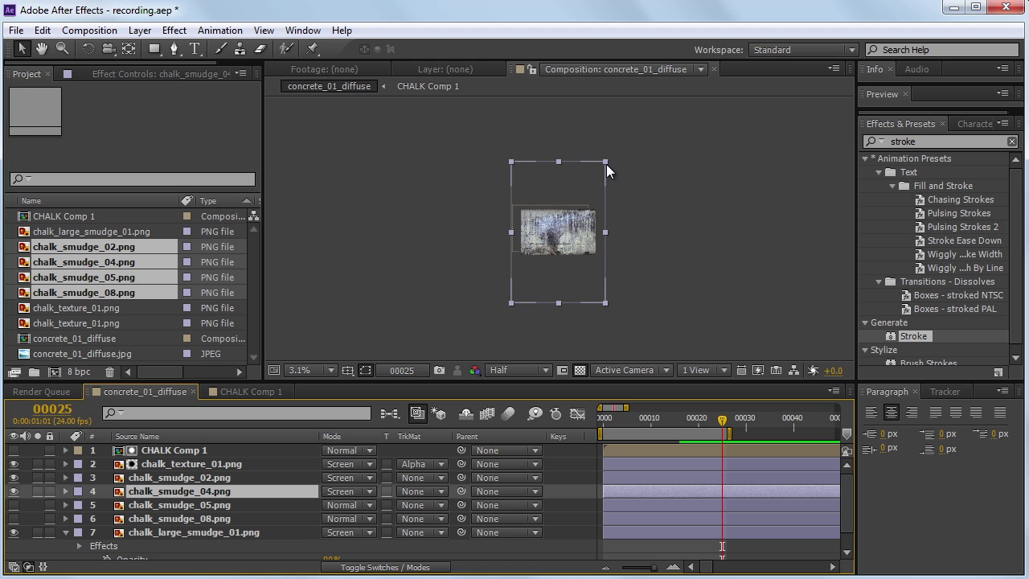
scroll(588, 220, up, 2)
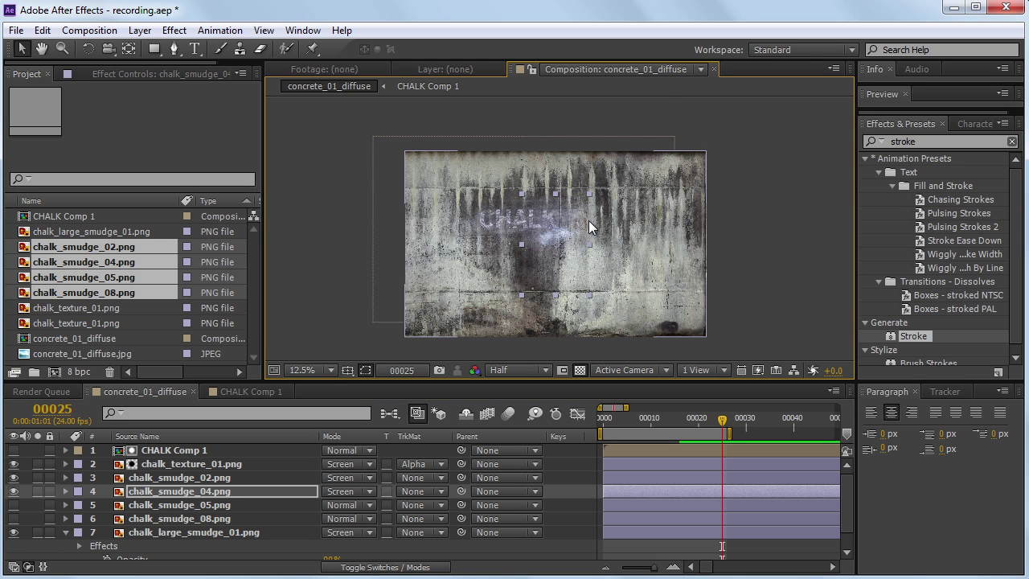
scroll(588, 220, up, 4)
mouse_move(540, 212)
mouse_down()
mouse_move(348, 103)
mouse_move(353, 95)
mouse_move(371, 109)
mouse_move(426, 114)
mouse_move(483, 157)
mouse_up()
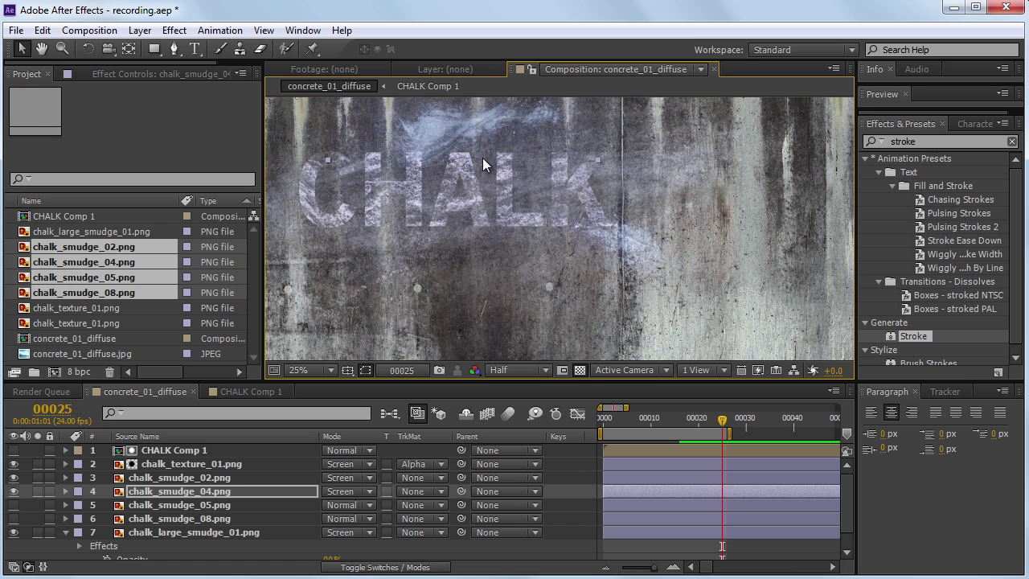
Step: Rotate chalk_smudge_04.png counter-clockwise until its streak is nearly vertical and move it onto the upper part of the L
scroll(482, 157, down, 2)
click(85, 48)
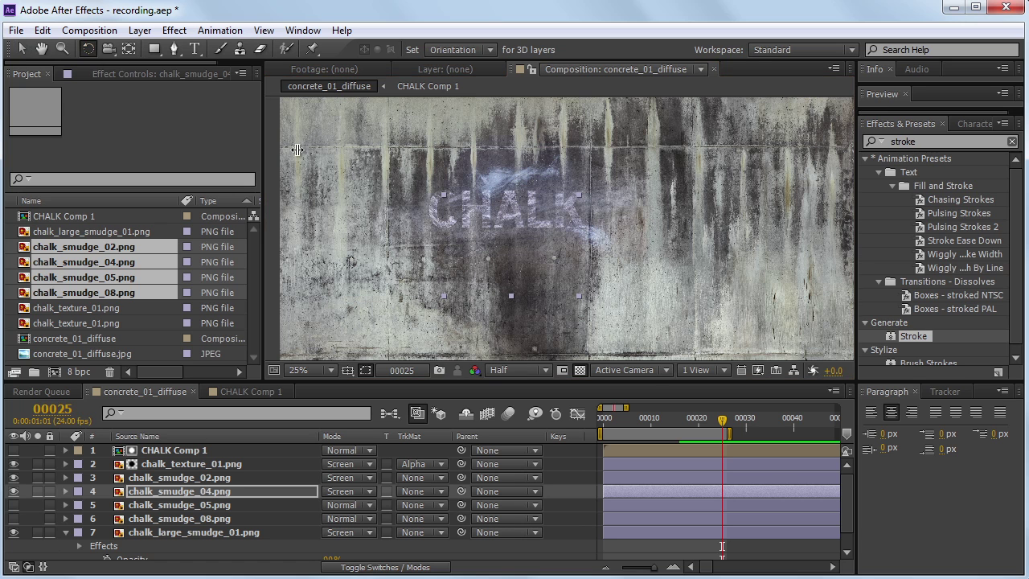
mouse_move(534, 260)
mouse_down()
mouse_move(594, 242)
mouse_move(610, 216)
mouse_up()
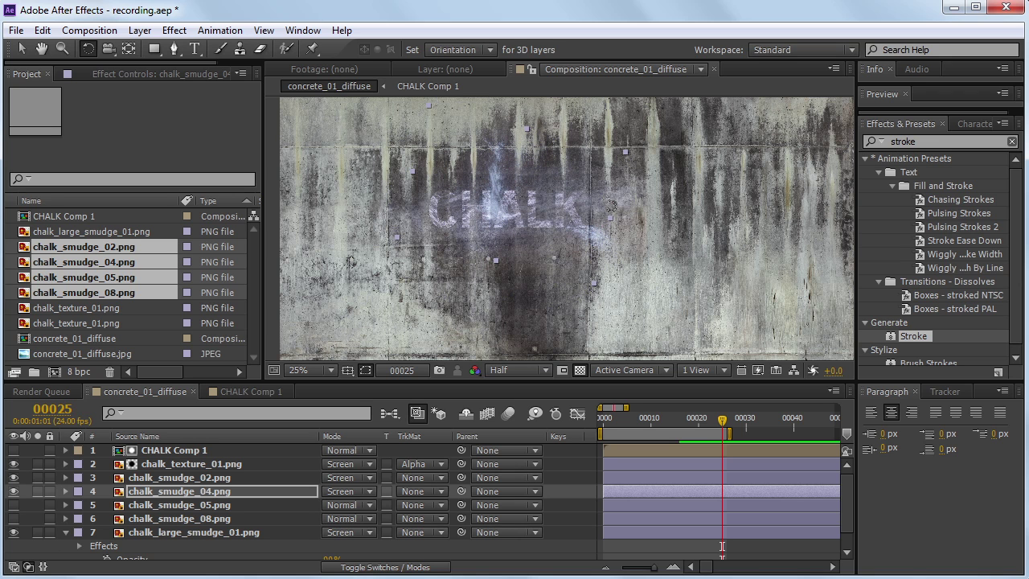
click(21, 50)
scroll(556, 301, up, 4)
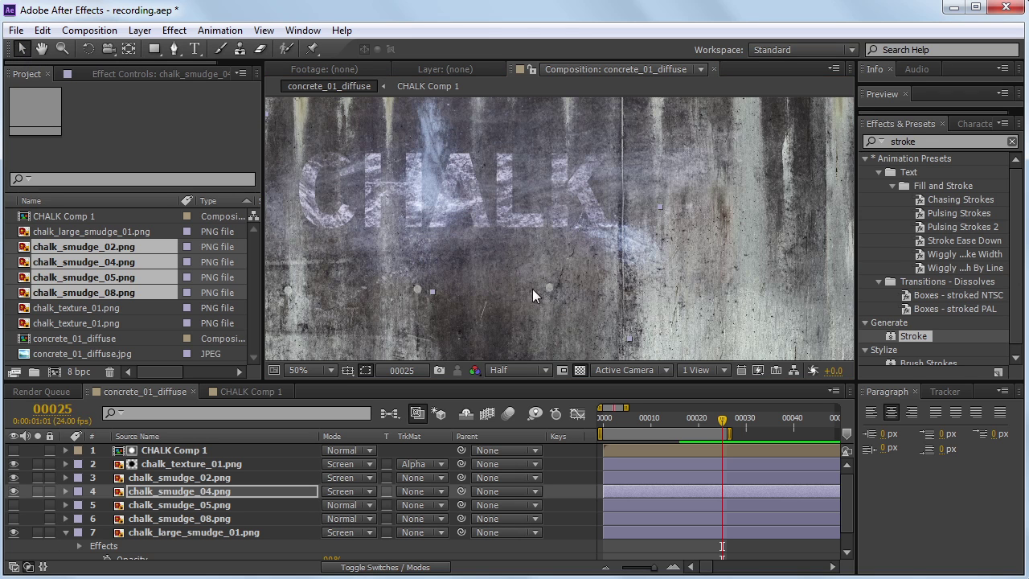
mouse_move(539, 301)
mouse_down()
mouse_move(683, 235)
mouse_move(691, 205)
mouse_up()
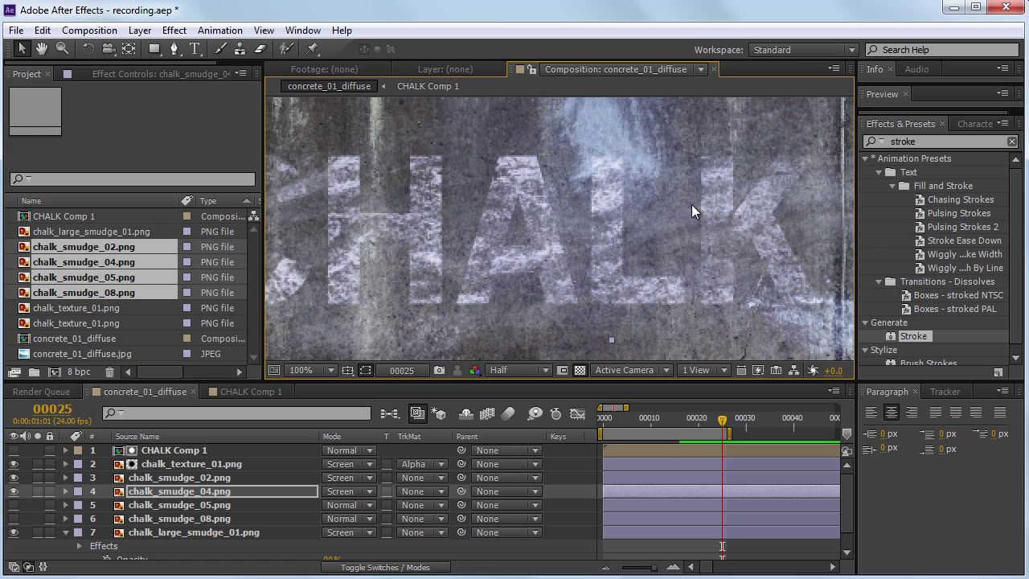
Step: Set the scale of chalk_smudge_04.png to 10.9% and reposition the smudge just above the L
click(191, 491)
key(s)
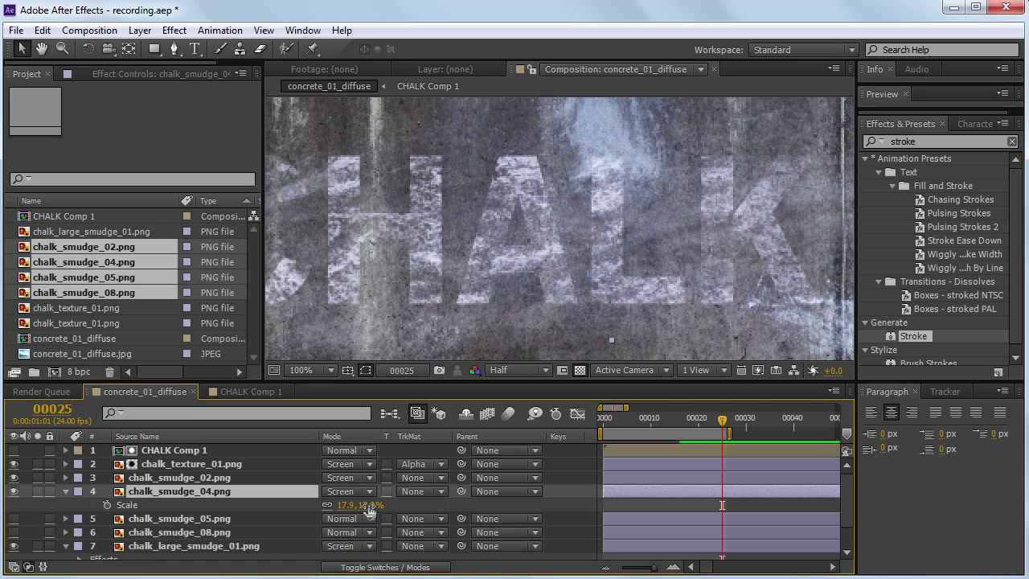
drag(347, 507, 342, 512)
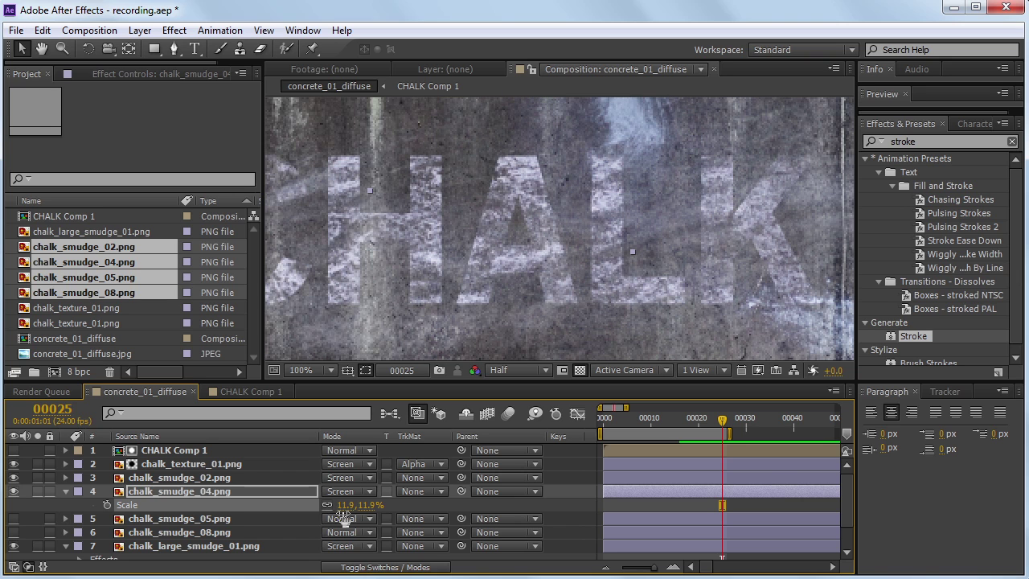
drag(650, 155, 621, 171)
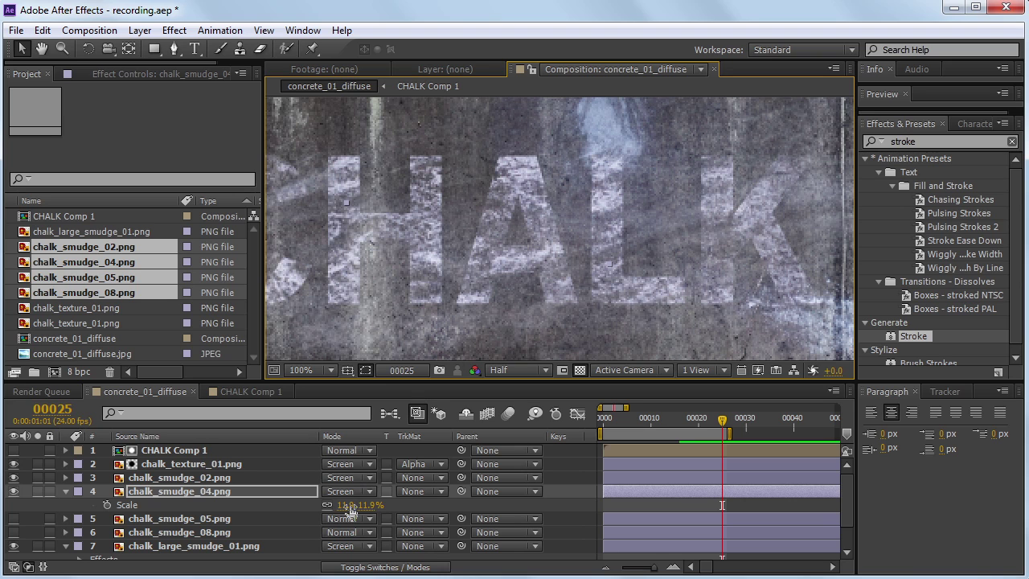
drag(348, 505, 345, 505)
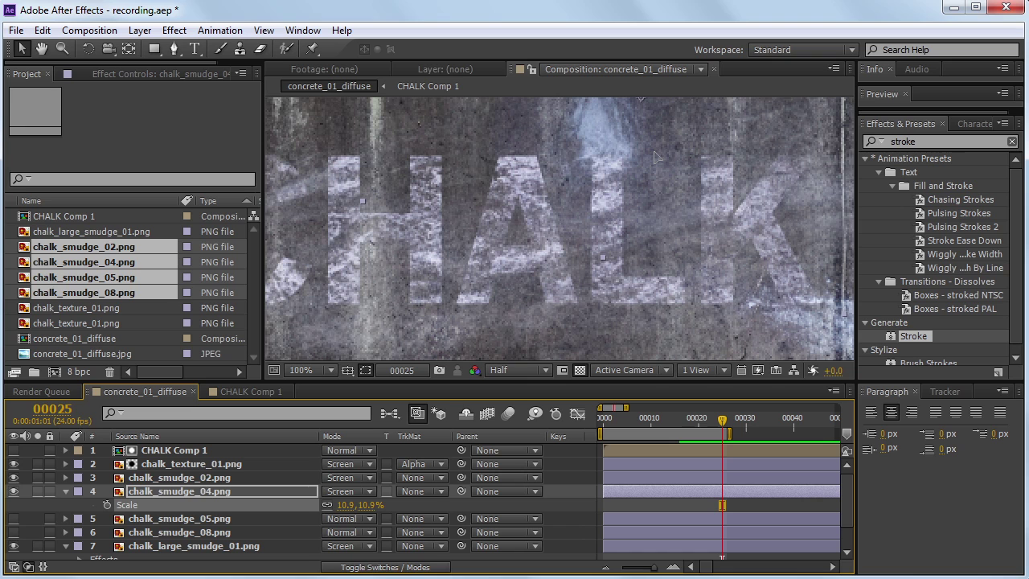
Step: Try the Tint effect on chalk_smudge_04.png and remove it again
click(217, 494)
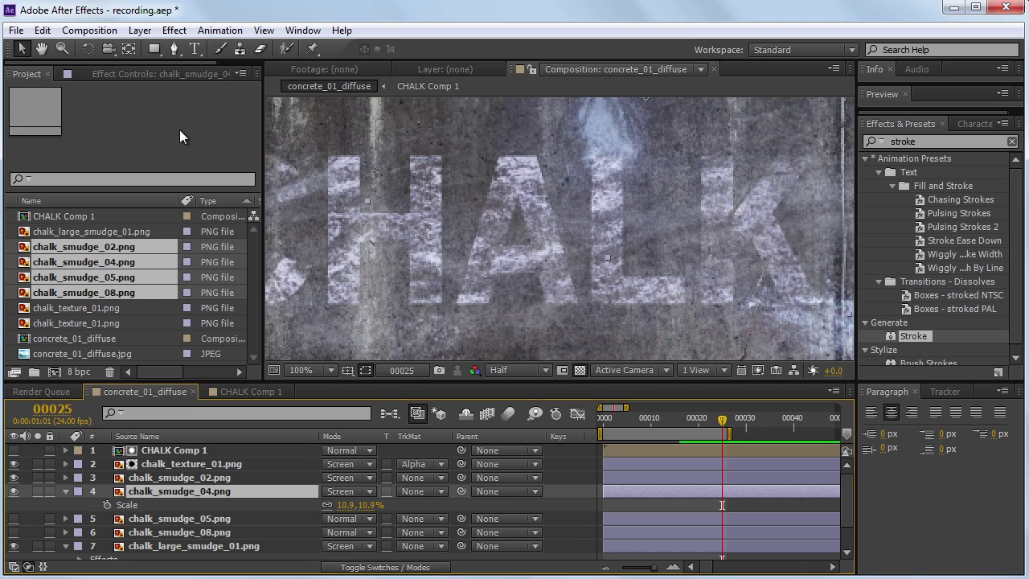
click(176, 33)
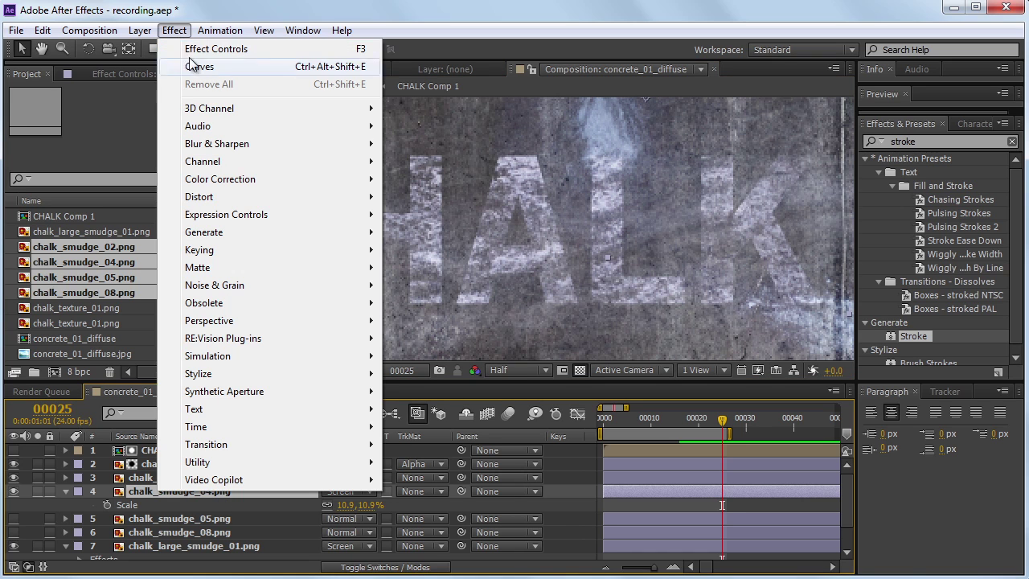
mouse_move(248, 178)
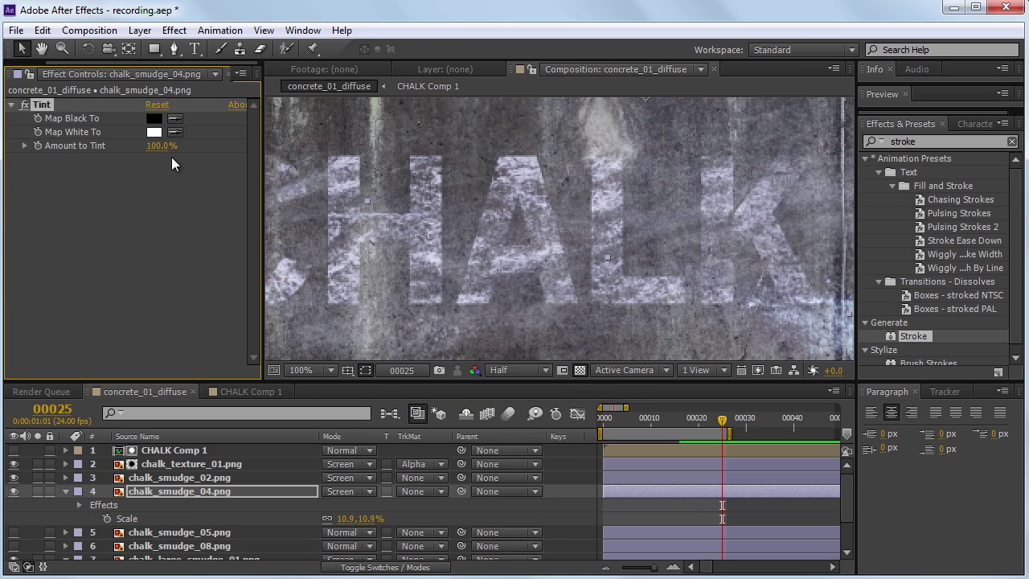
click(51, 98)
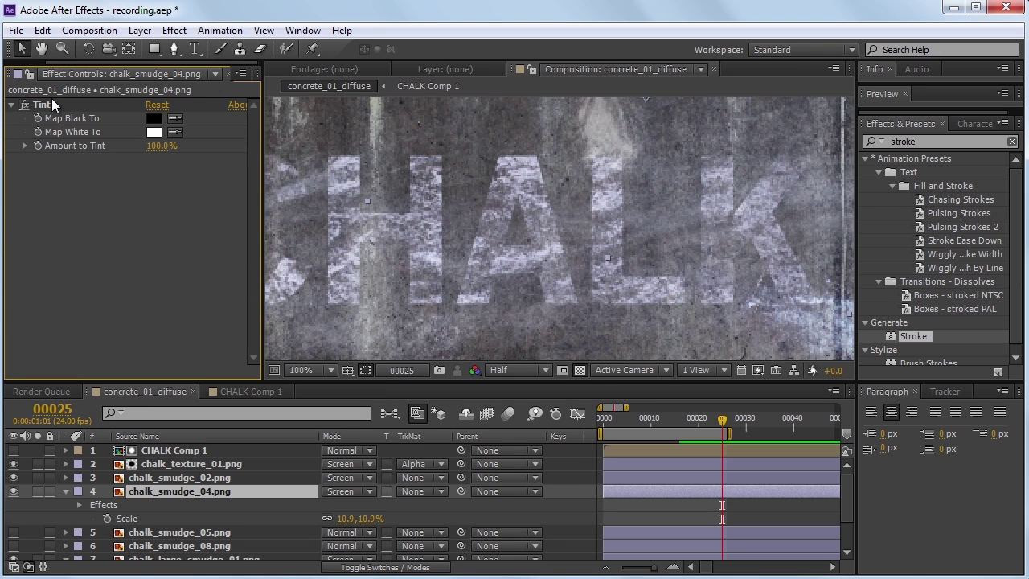
click(44, 110)
key(Delete)
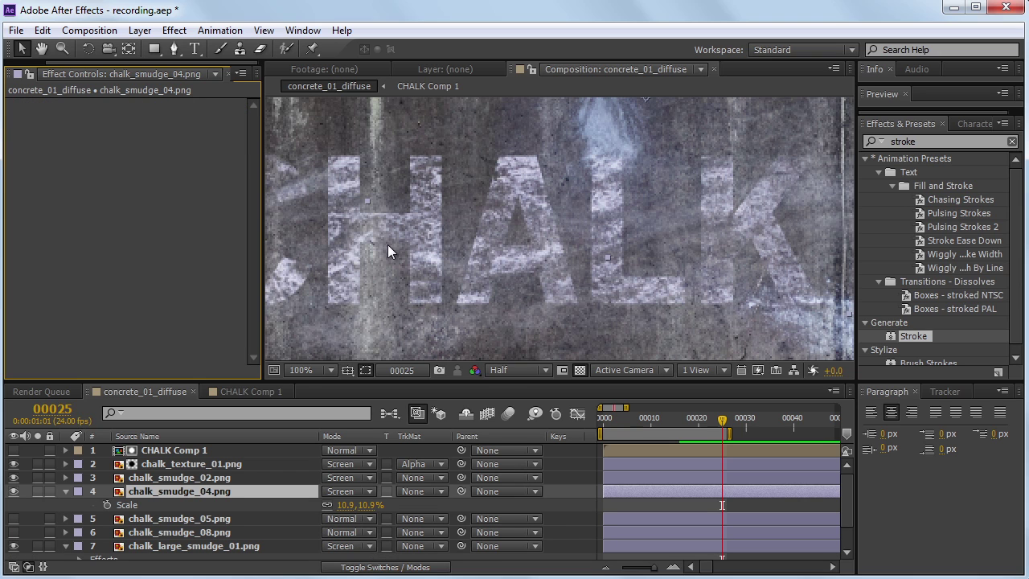
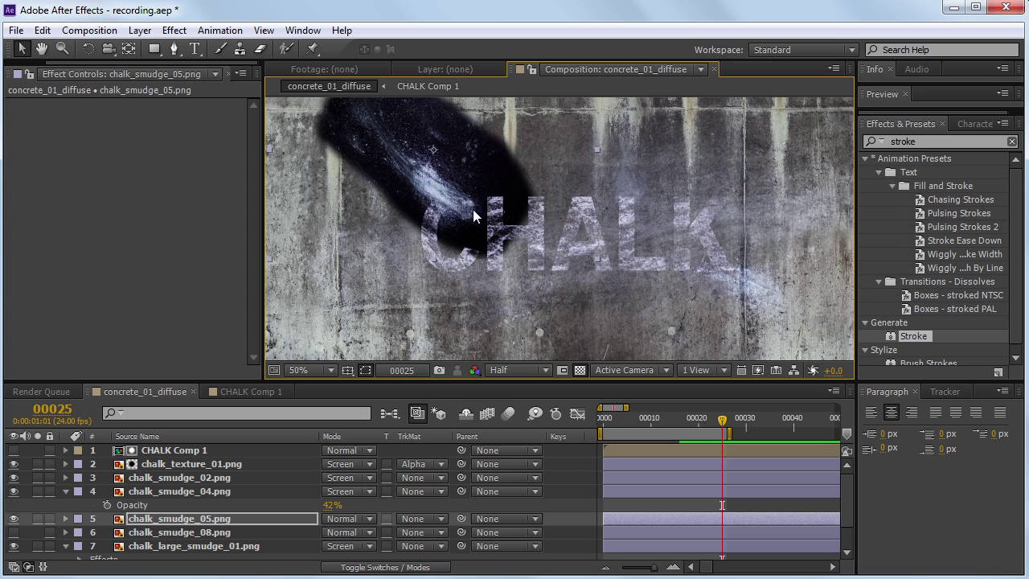
Step: Set the opacity of chalk_smudge_05.png to 50%
scroll(482, 204, up, 1)
click(211, 519)
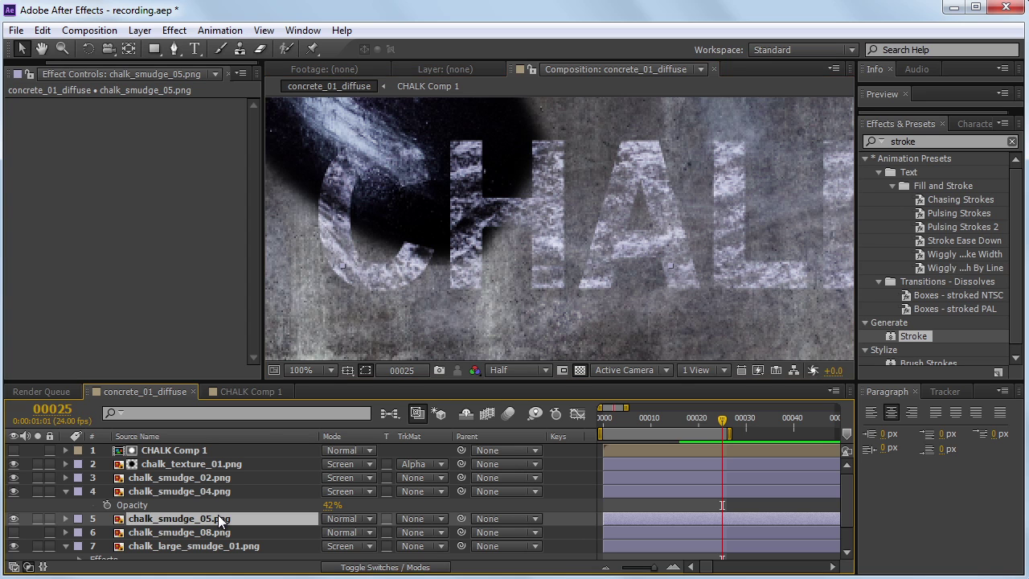
key(t)
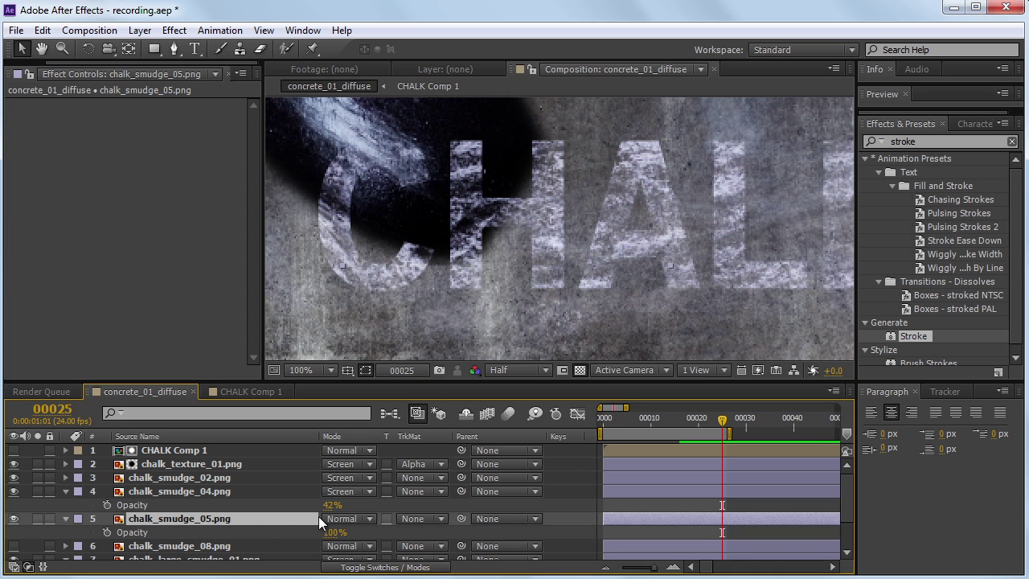
drag(330, 536, 301, 548)
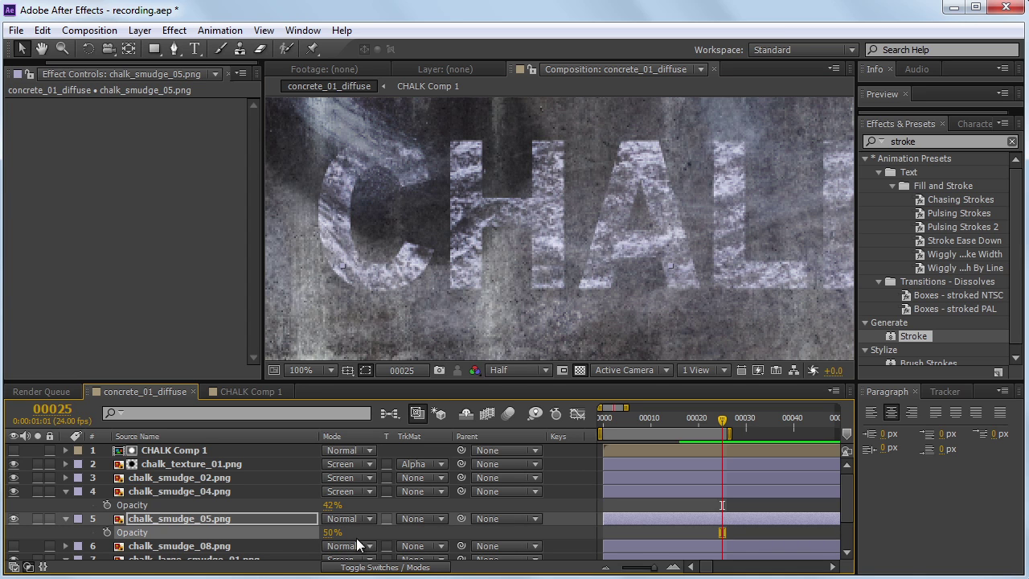
Step: Set the blending mode of chalk_smudge_05.png to Screen and its opacity to 41%
click(352, 519)
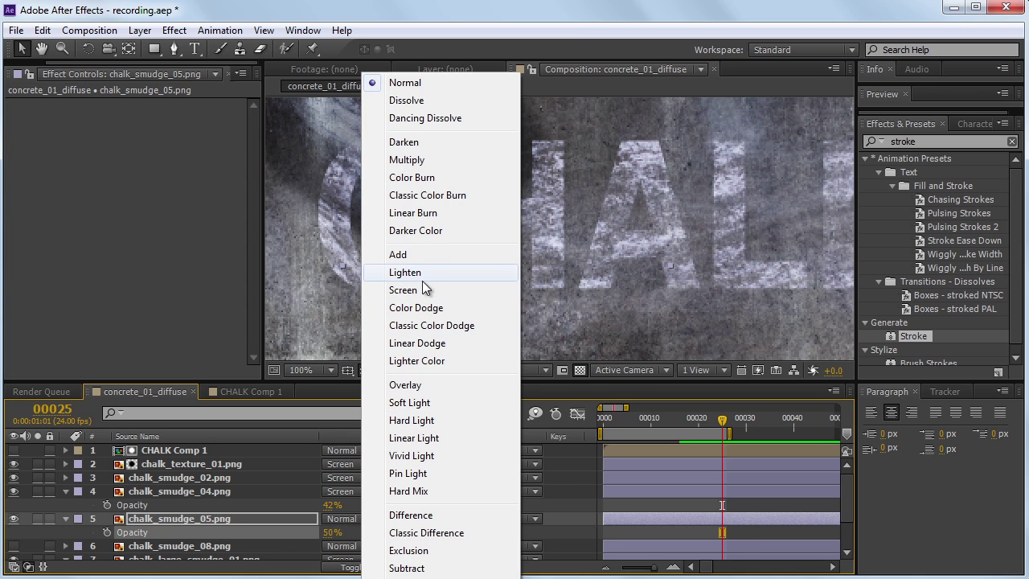
click(410, 288)
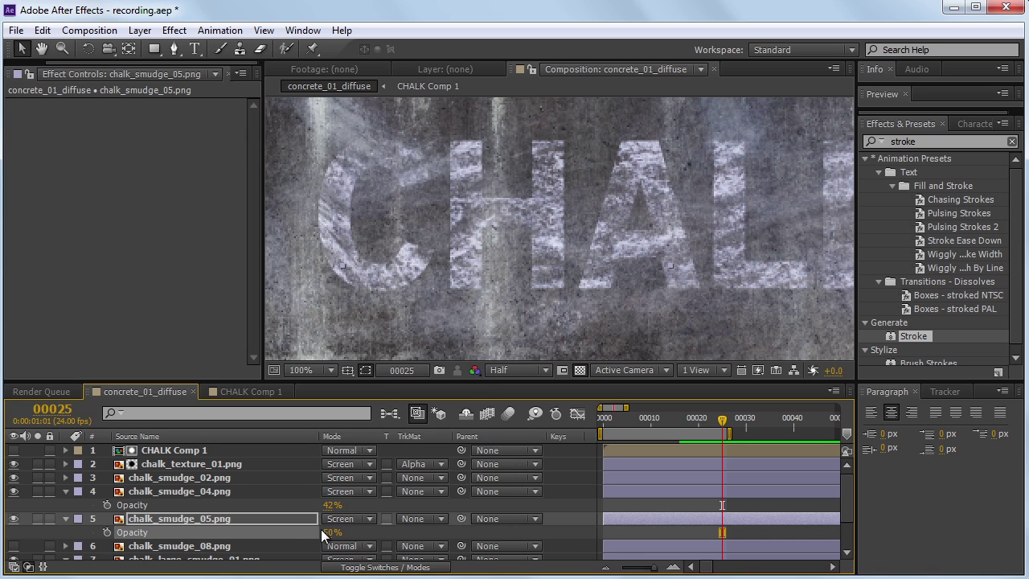
drag(331, 539, 328, 538)
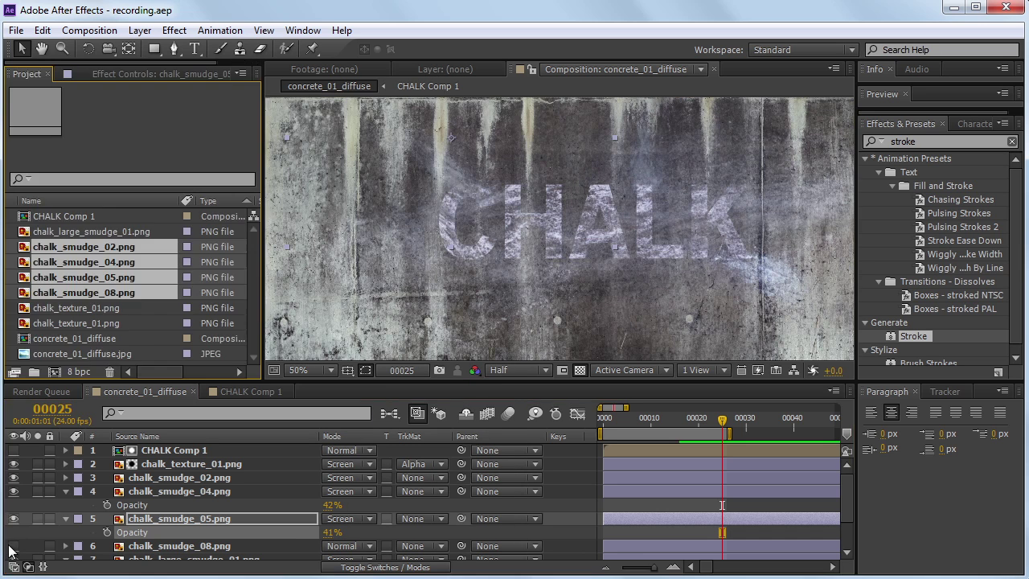
Step: Make chalk_smudge_08.png visible, shrink it well below the wall's size and move its streak over the H and A
click(12, 548)
click(160, 551)
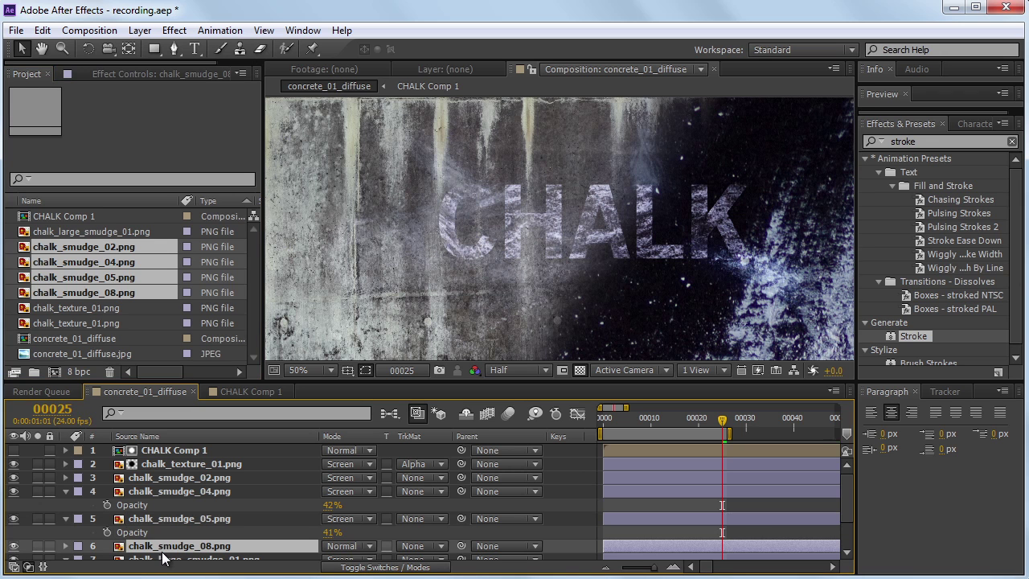
scroll(568, 228, down, 4)
drag(527, 200, 501, 187)
mouse_move(584, 279)
mouse_down()
mouse_move(670, 185)
mouse_move(590, 147)
mouse_move(552, 219)
mouse_move(555, 161)
mouse_move(495, 181)
mouse_move(531, 225)
mouse_move(582, 227)
mouse_up()
scroll(582, 226, down, 2)
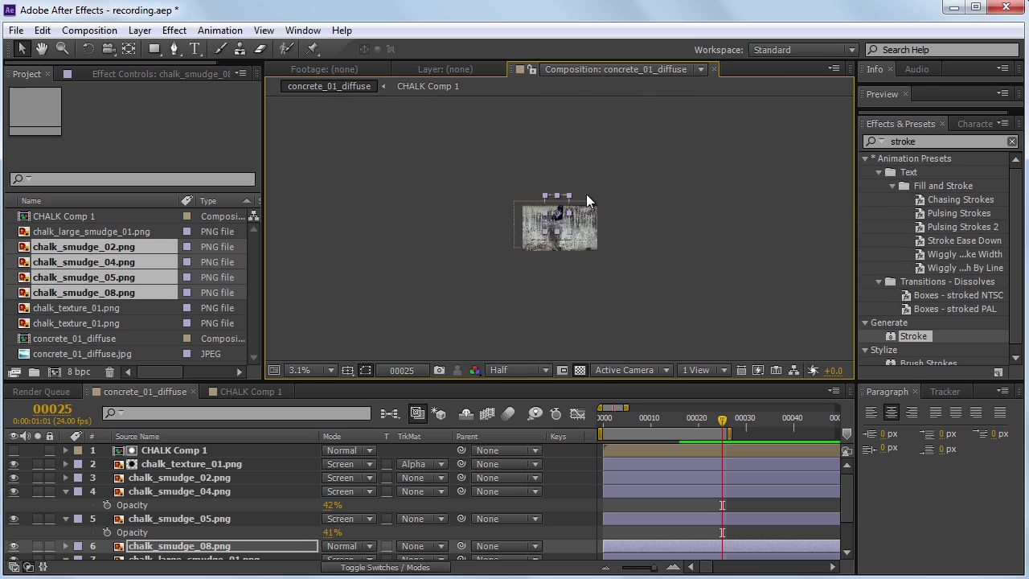
scroll(586, 194, up, 3)
scroll(554, 213, up, 2)
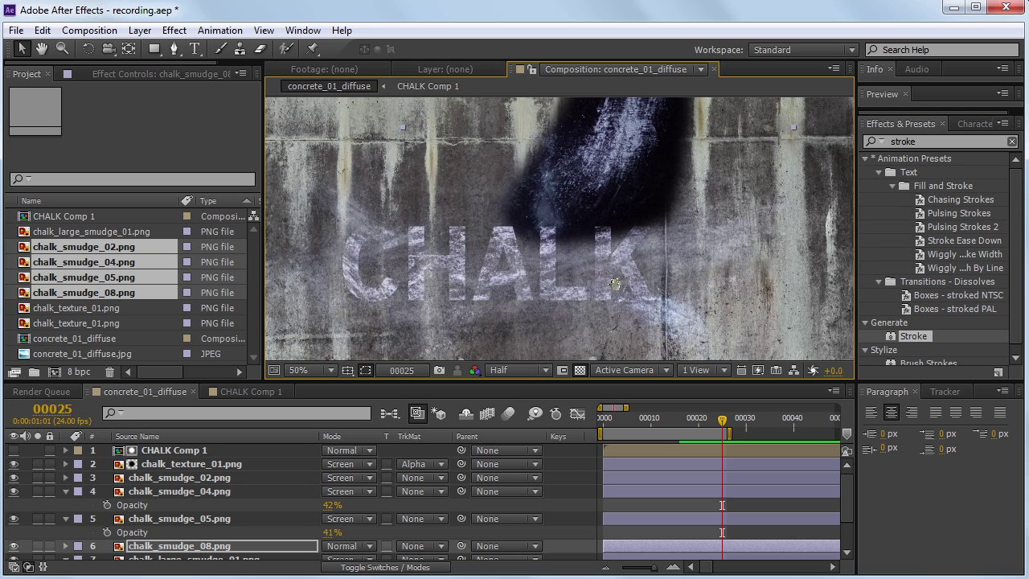
mouse_move(496, 221)
mouse_down()
mouse_move(455, 241)
mouse_move(464, 236)
mouse_up()
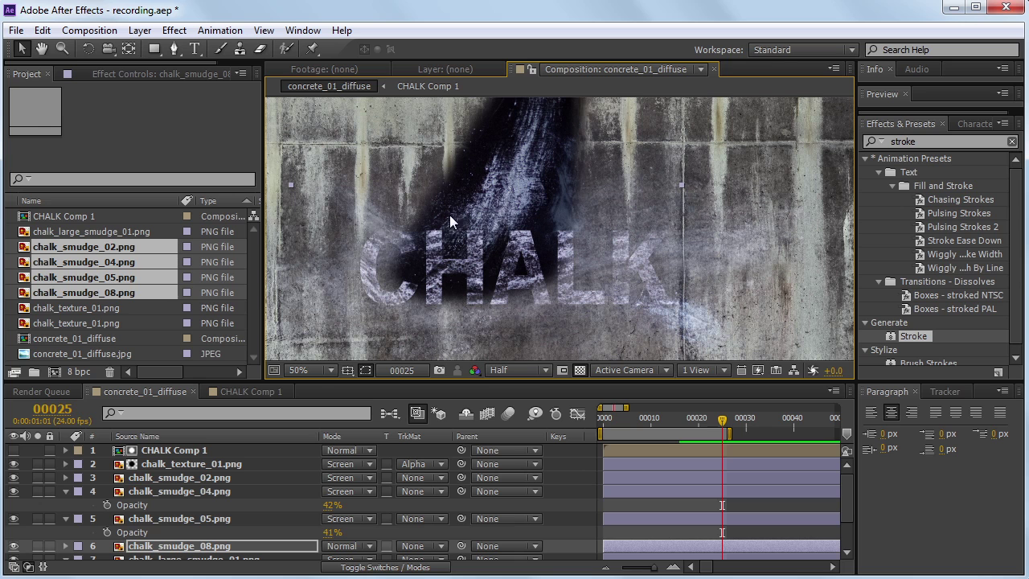
Step: Rotate chalk_smudge_08.png counter-clockwise so its streak slants down to the right, and move it below the H
click(89, 49)
mouse_move(559, 261)
mouse_down()
mouse_move(434, 265)
mouse_move(358, 249)
mouse_move(304, 201)
mouse_up()
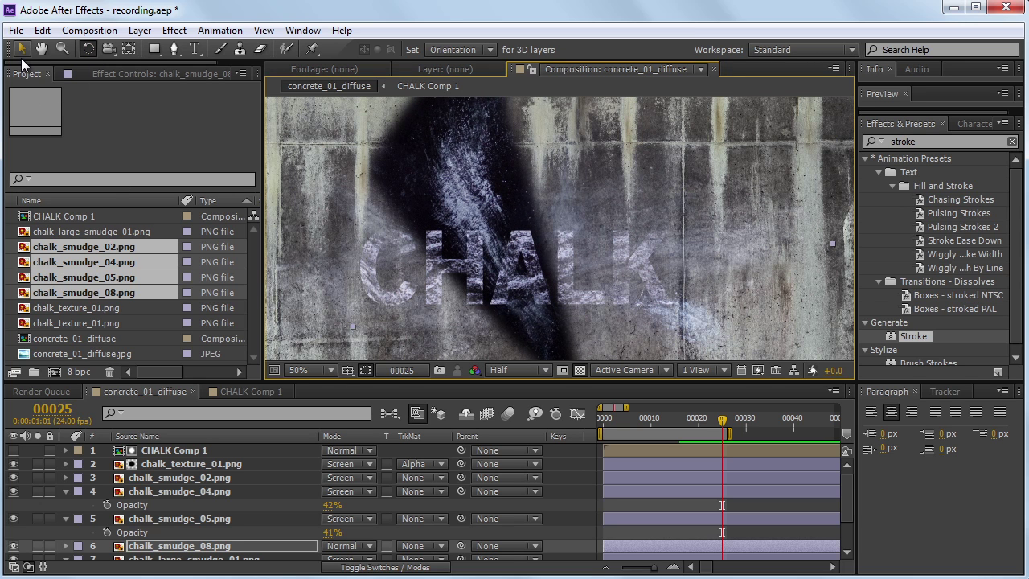
click(22, 49)
mouse_move(526, 288)
mouse_down()
mouse_move(536, 390)
mouse_move(567, 345)
mouse_move(546, 341)
mouse_up()
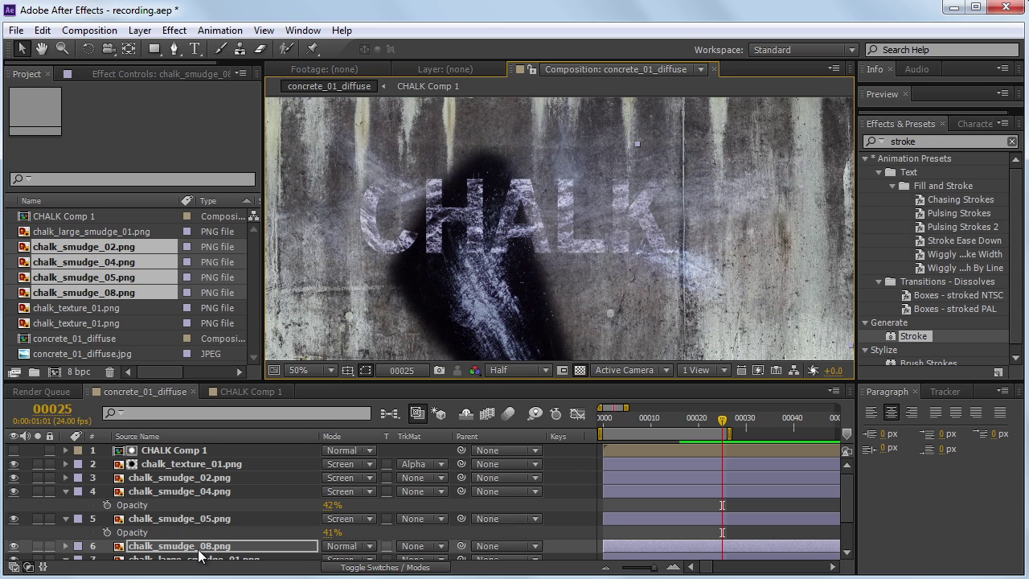
Step: Set the opacity of chalk_smudge_08.png to 45% and its blending mode to Screen
key(t)
drag(326, 563, 285, 566)
click(344, 545)
click(416, 289)
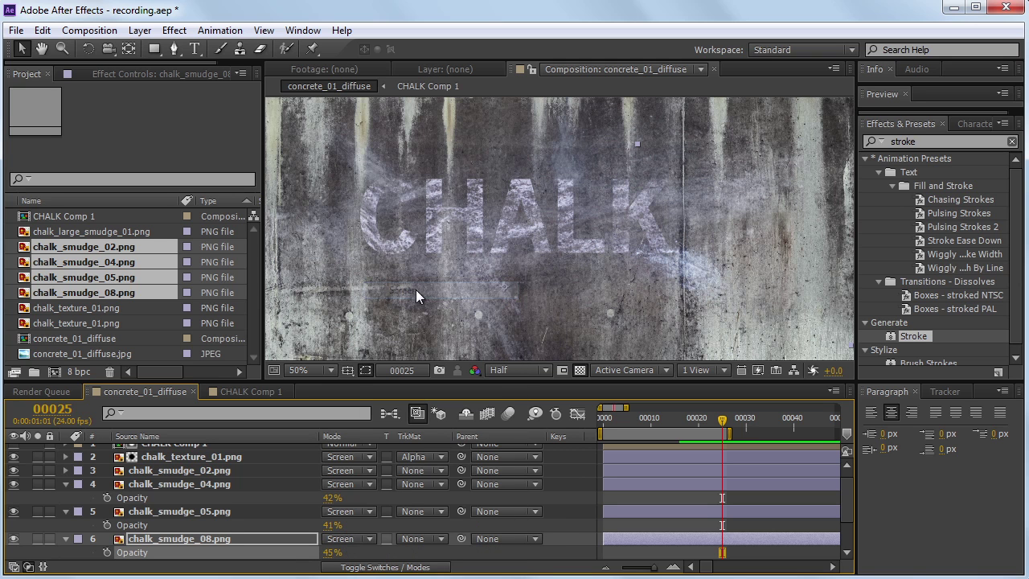
Step: Set the scale of chalk_smudge_08.png to 19.9% and nudge the smudge into place just below the H
scroll(474, 256, down, 2)
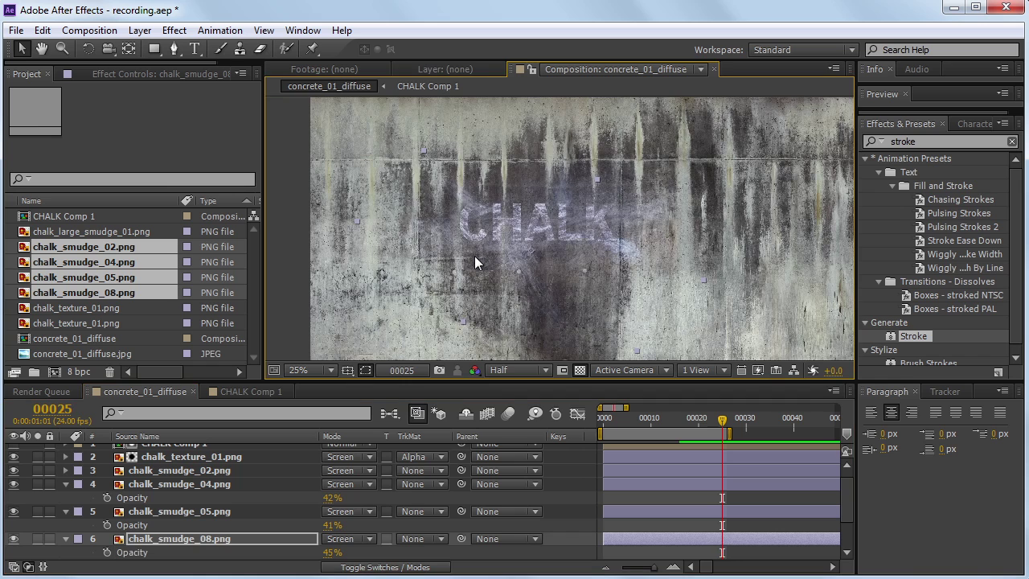
scroll(474, 255, up, 2)
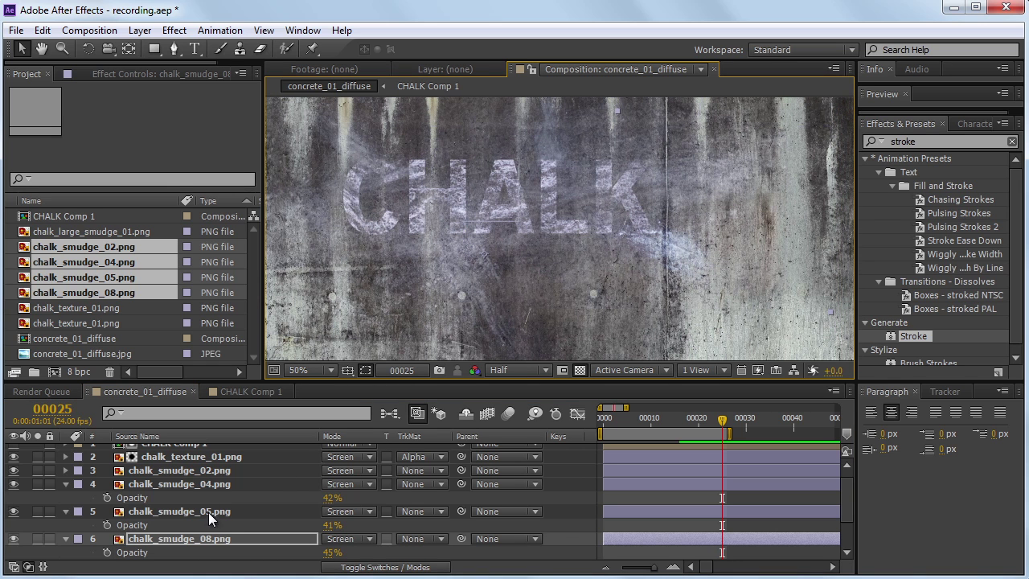
key(s)
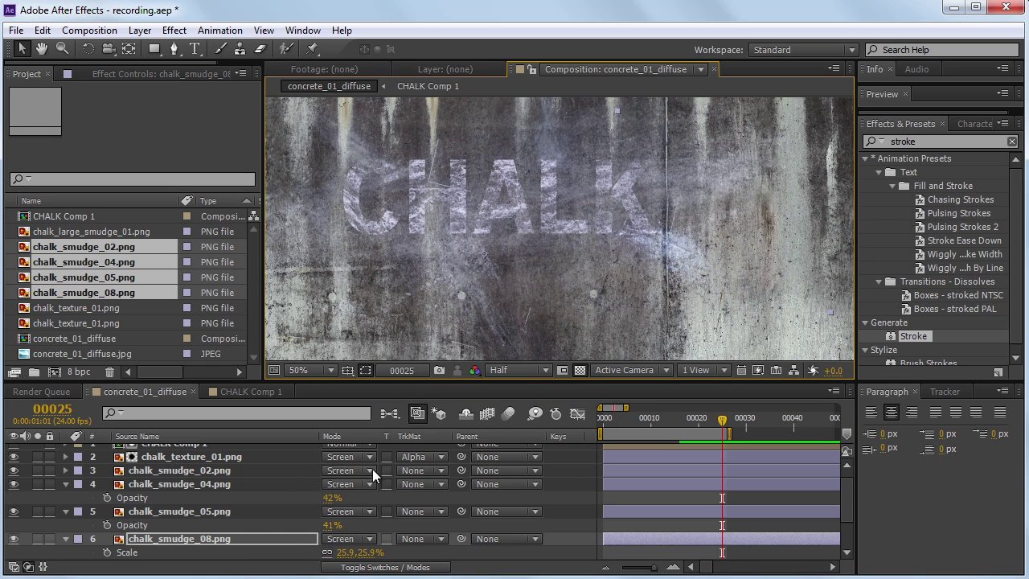
drag(352, 552, 344, 552)
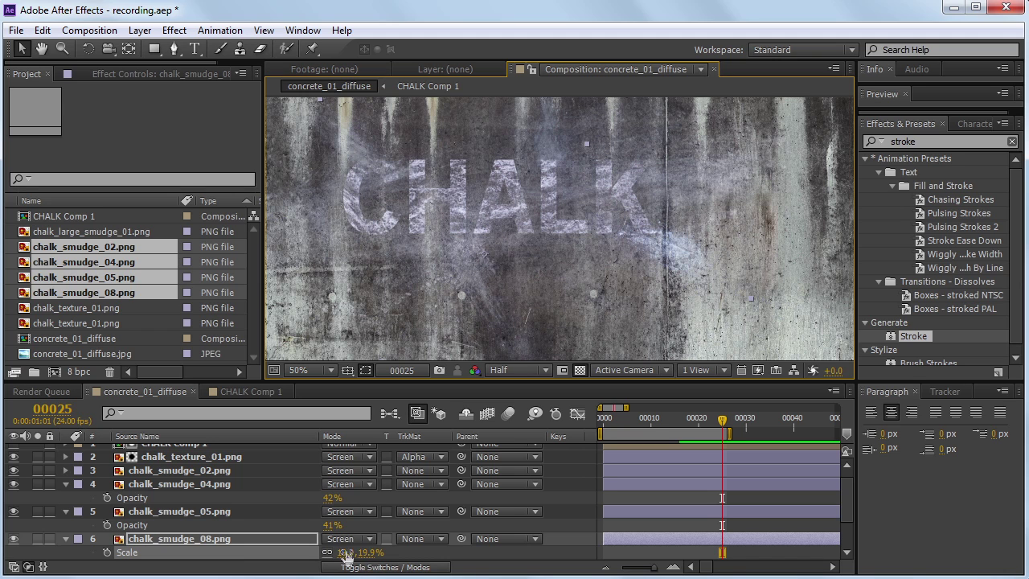
click(466, 257)
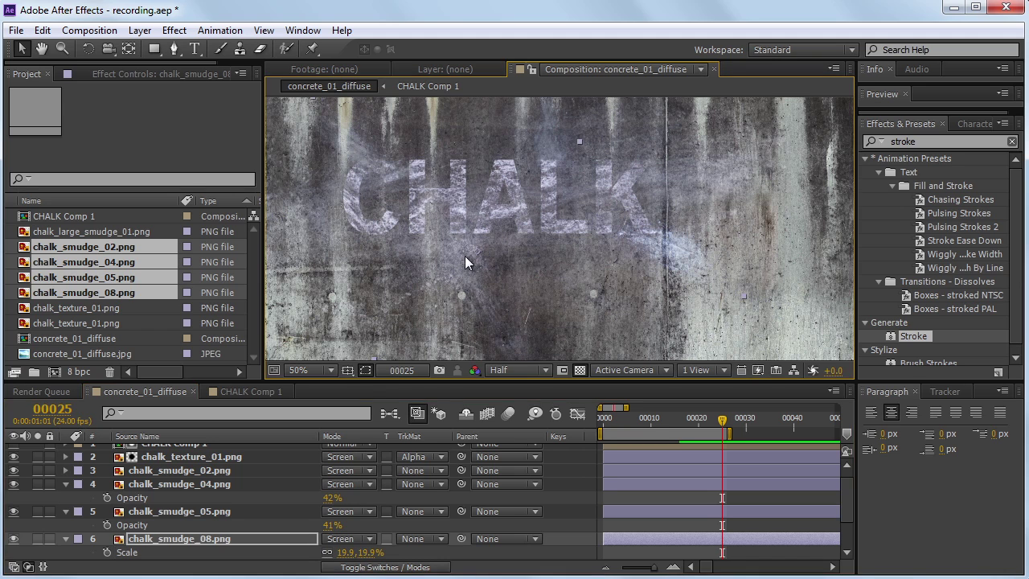
mouse_move(465, 256)
mouse_down()
mouse_move(474, 252)
mouse_move(465, 252)
mouse_up()
scroll(480, 274, up, 1)
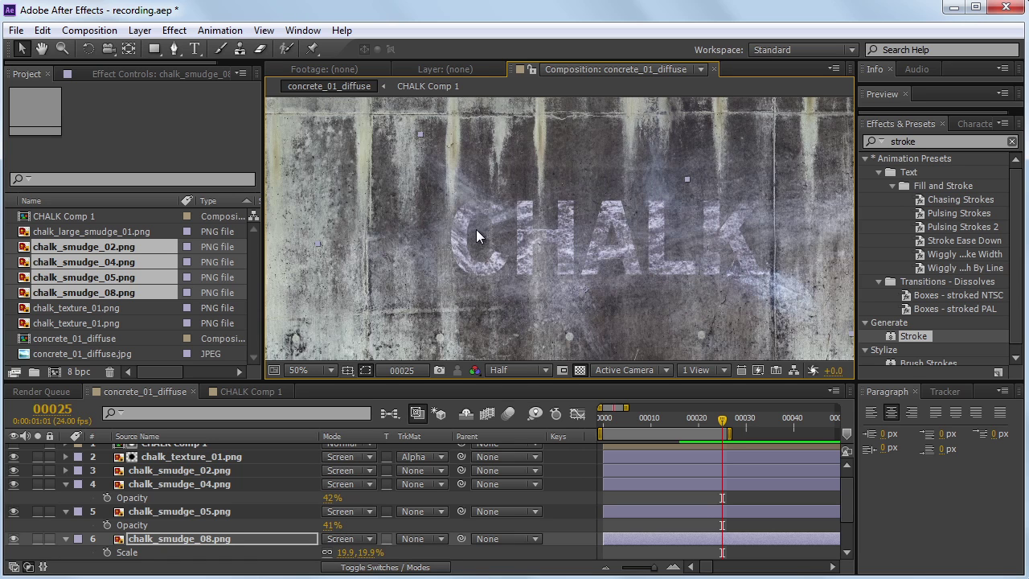
scroll(476, 229, up, 1)
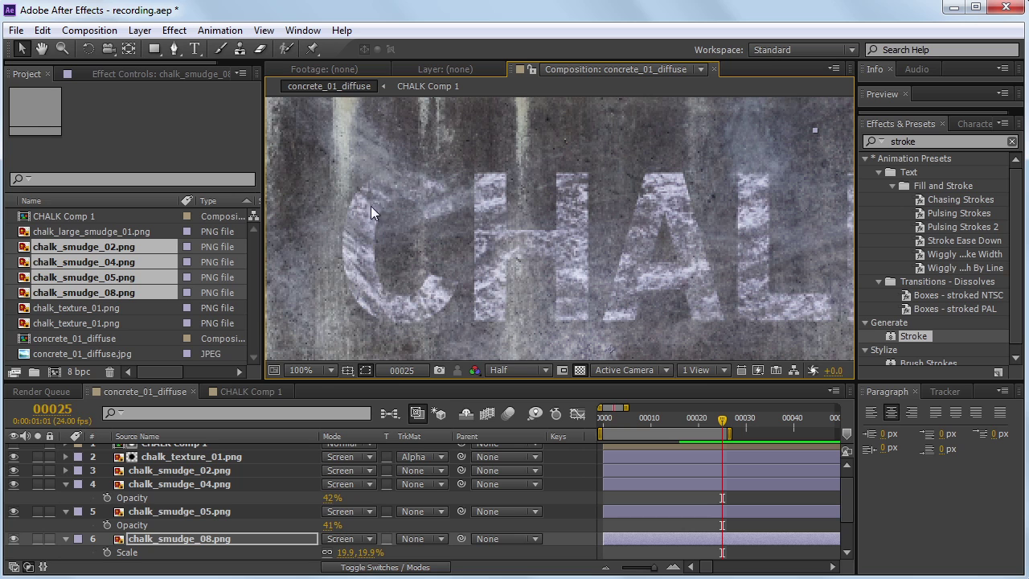
scroll(485, 272, down, 2)
Step: Import chalk_debris_01 from the SP_chalk_textures folder and add it as the top layer of concrete_01_diffuse
click(88, 354)
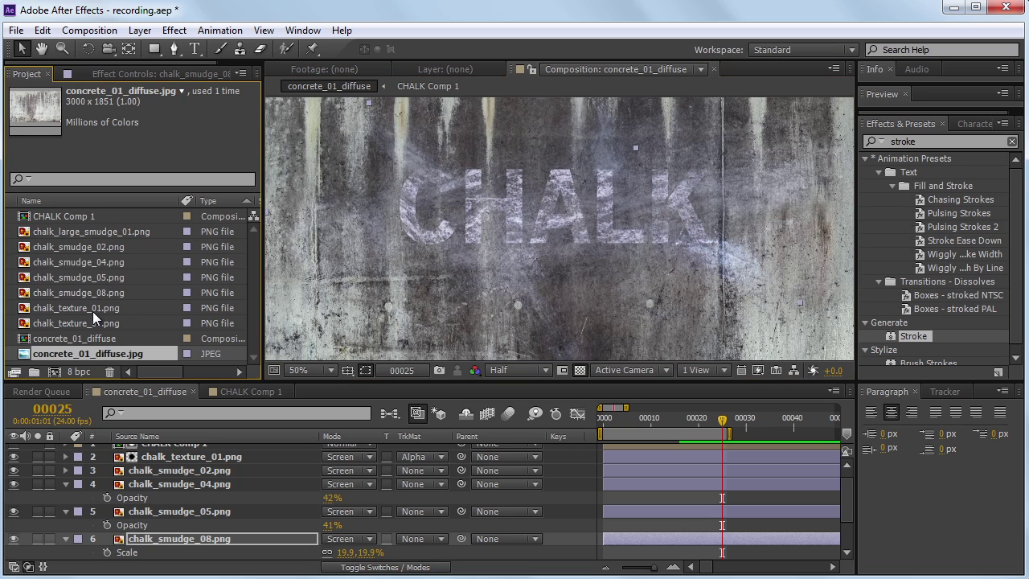
double_click(10, 230)
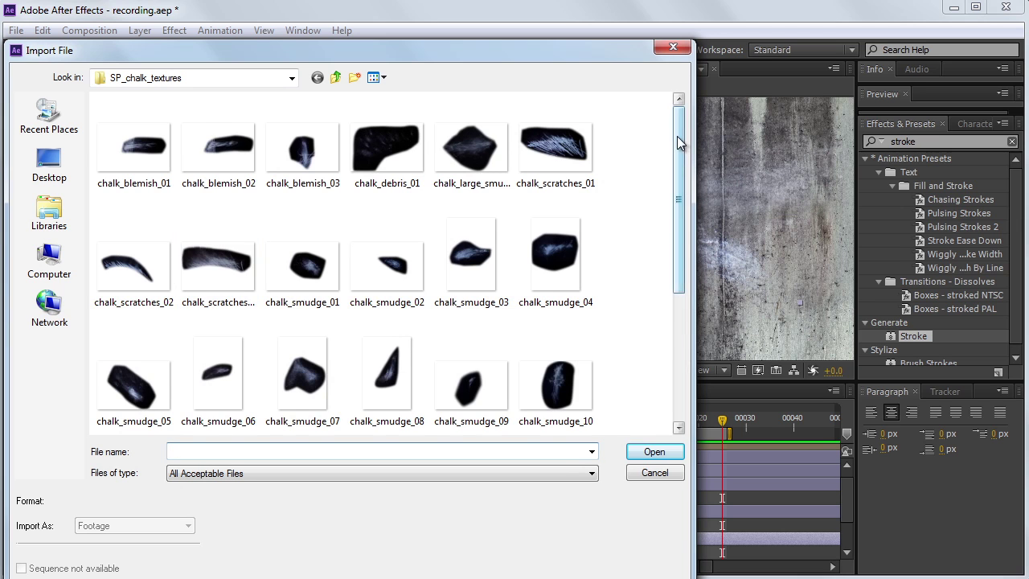
scroll(677, 135, down, 3)
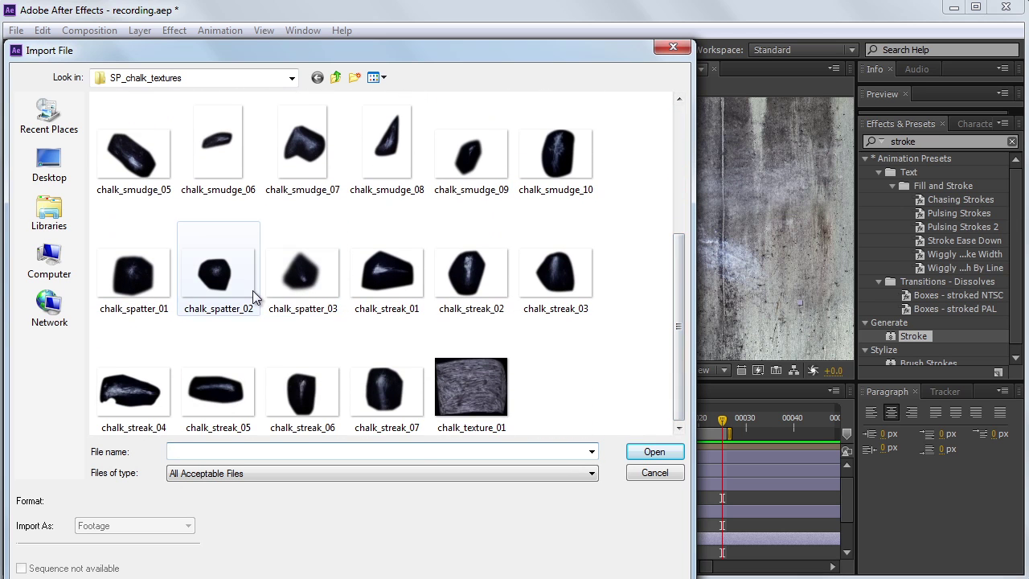
drag(676, 299, 678, 160)
click(391, 150)
click(643, 453)
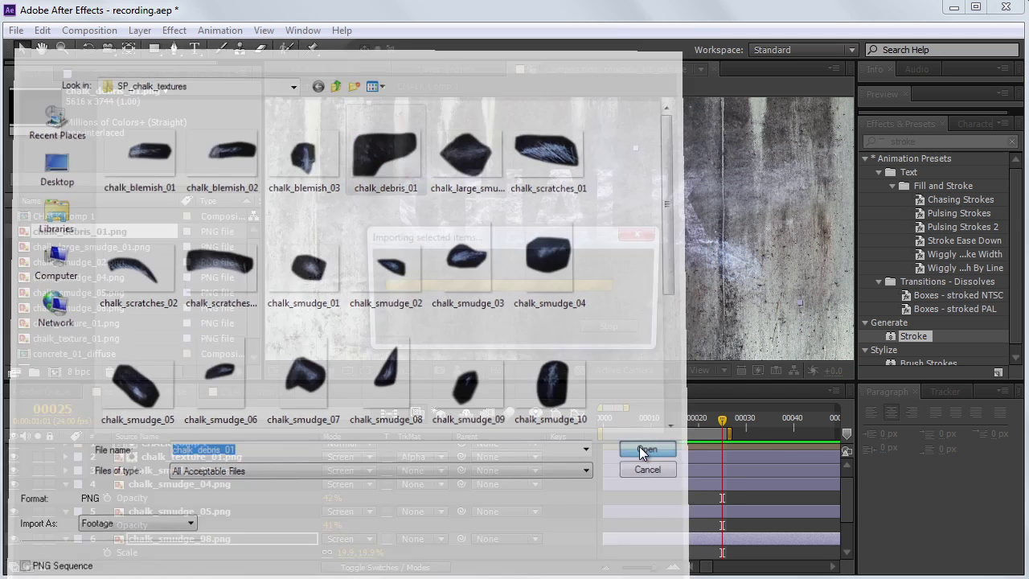
drag(67, 231, 132, 447)
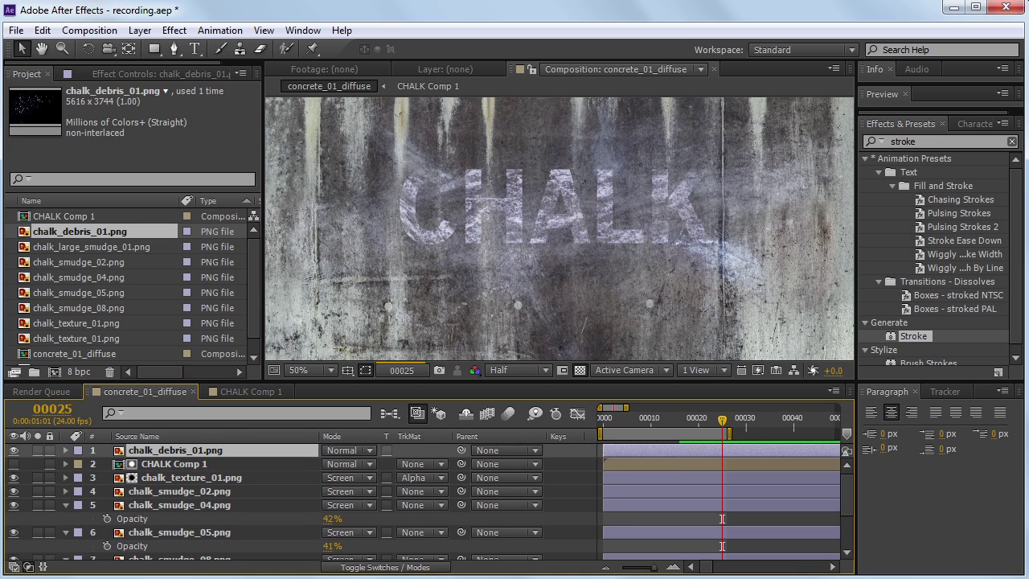
Step: Scale chalk_debris_01.png down to about the width of the wall and set its blending mode to Screen
scroll(521, 245, down, 4)
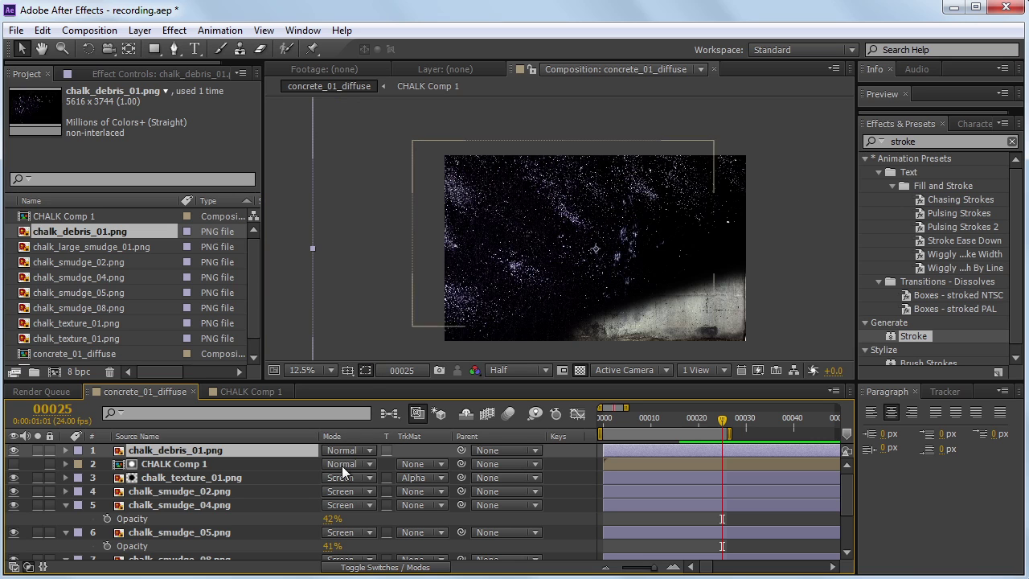
scroll(539, 245, down, 1)
key(ctrl+alt+f)
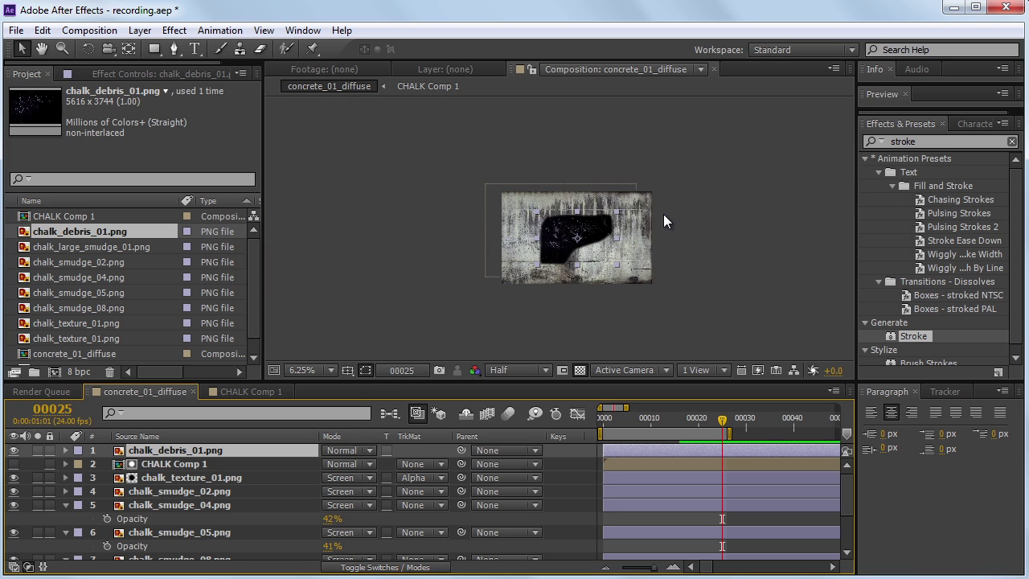
scroll(639, 207, up, 3)
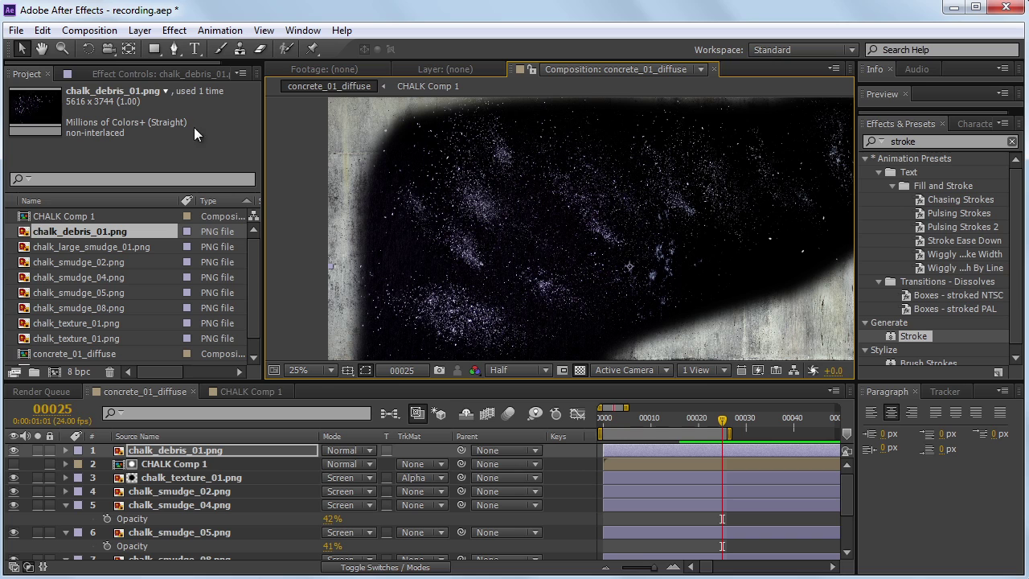
click(342, 450)
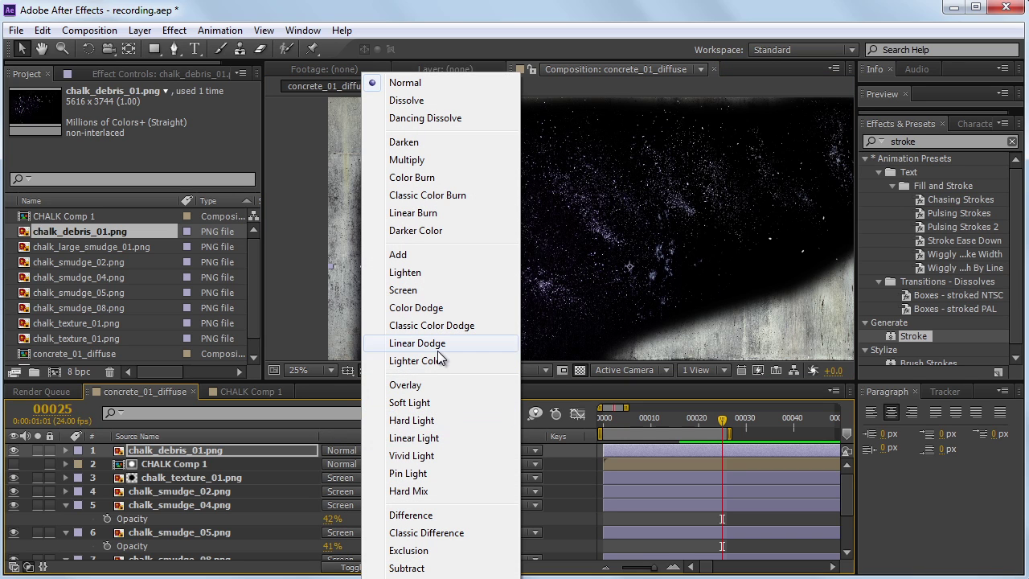
click(432, 290)
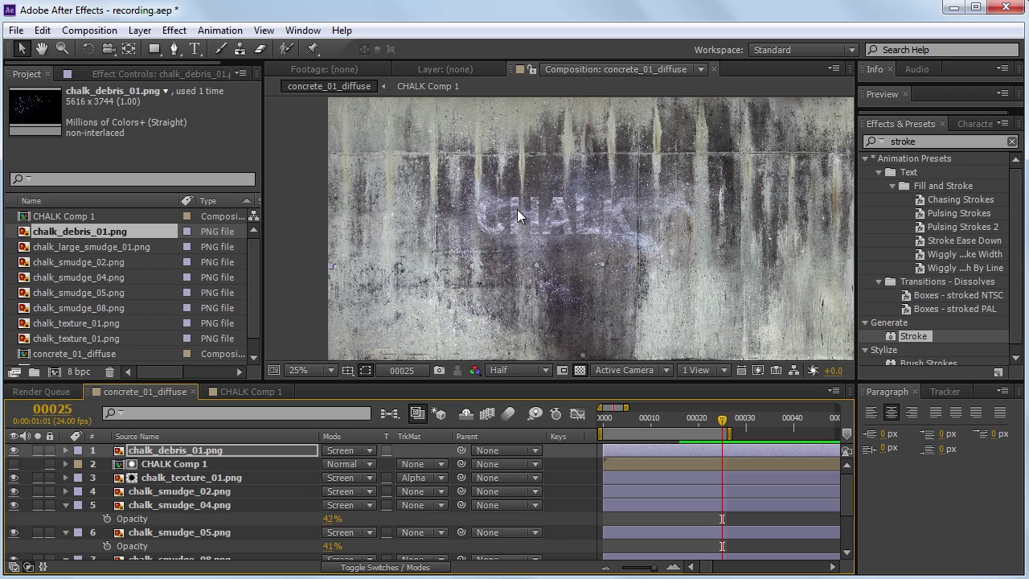
Step: Shrink chalk_debris_01.png to about 60% of the wall's width so the specks gather around the CHALK title
scroll(523, 205, down, 1)
drag(743, 148, 685, 186)
scroll(581, 206, up, 1)
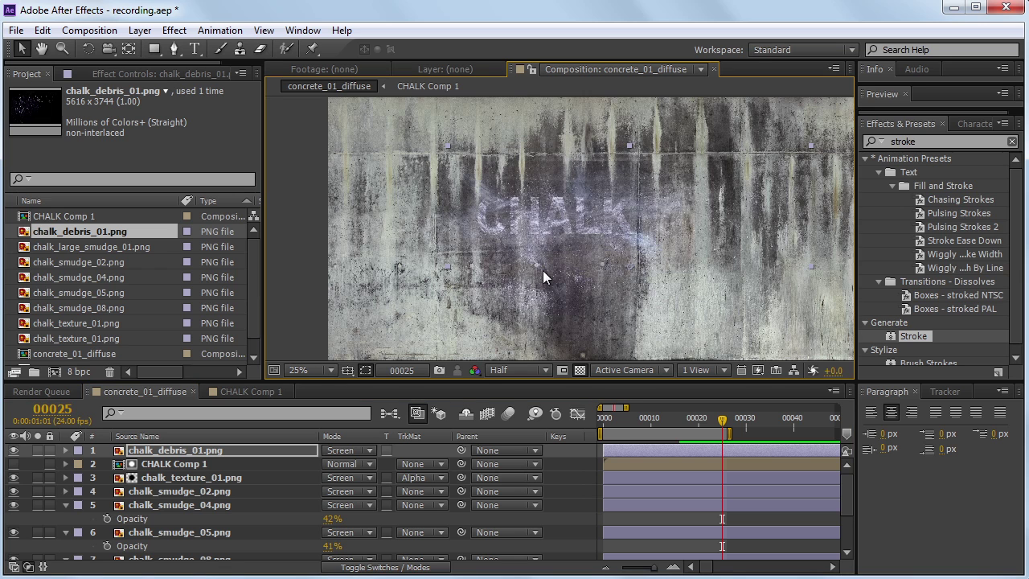
scroll(502, 247, up, 1)
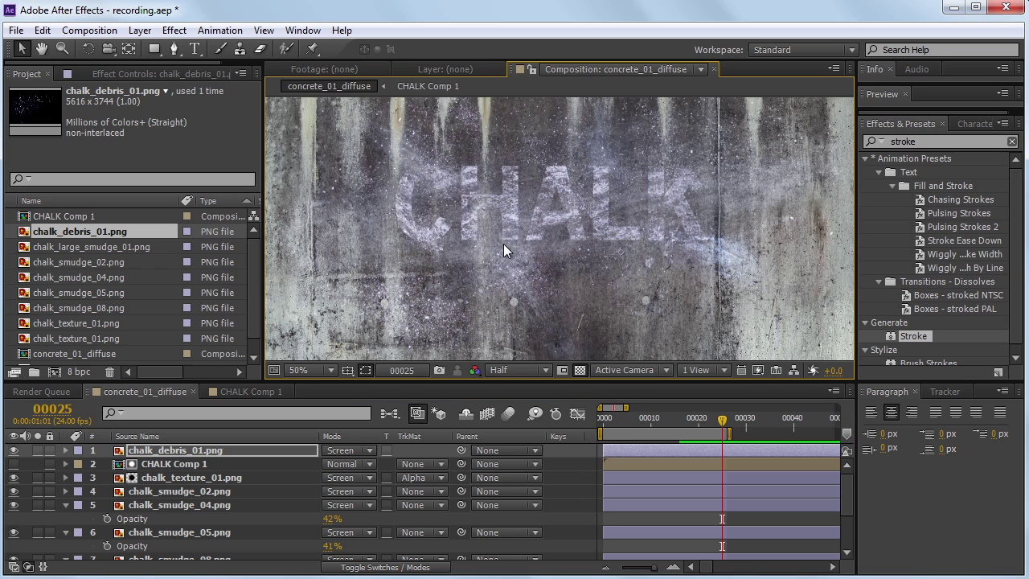
Step: Set the opacity of chalk_debris_01.png to 72%
click(194, 448)
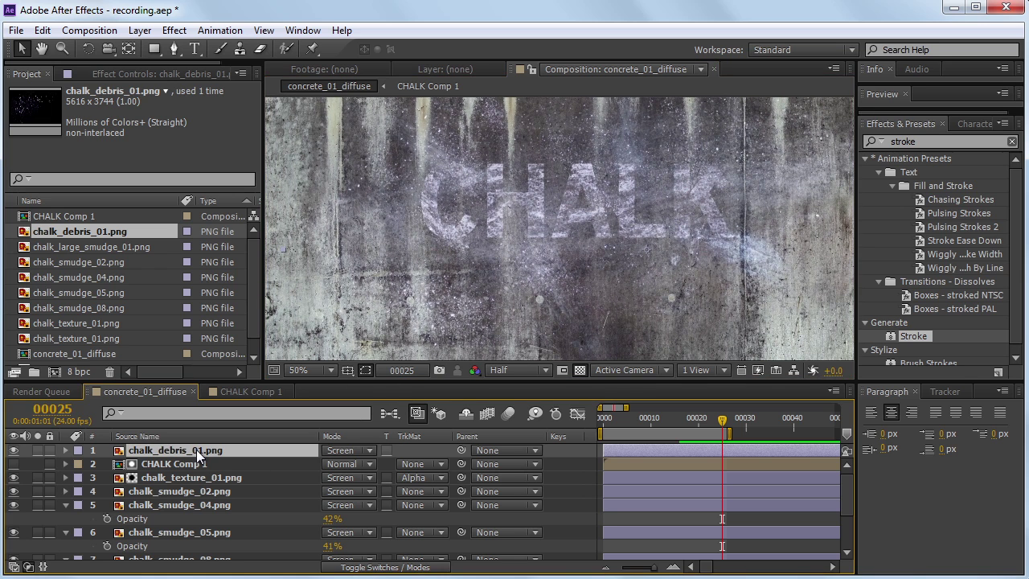
key(t)
mouse_move(326, 469)
mouse_down()
mouse_move(285, 475)
mouse_move(315, 474)
mouse_up()
click(170, 479)
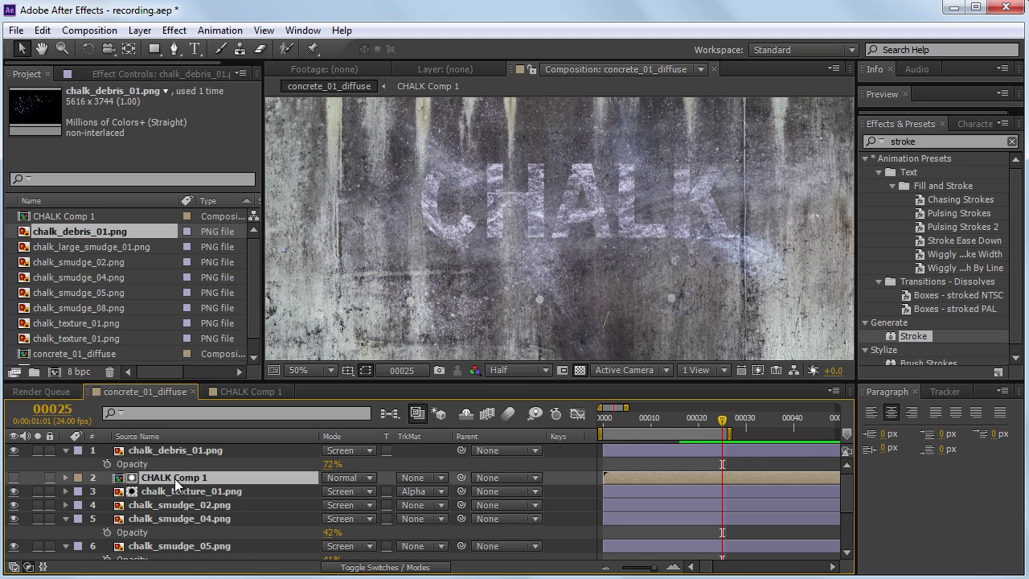
key(t)
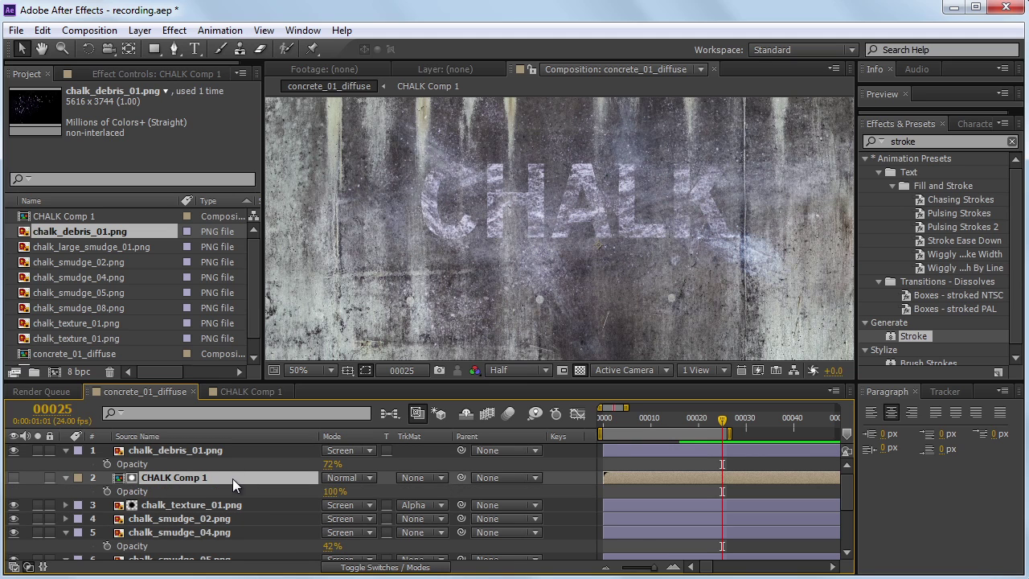
click(182, 78)
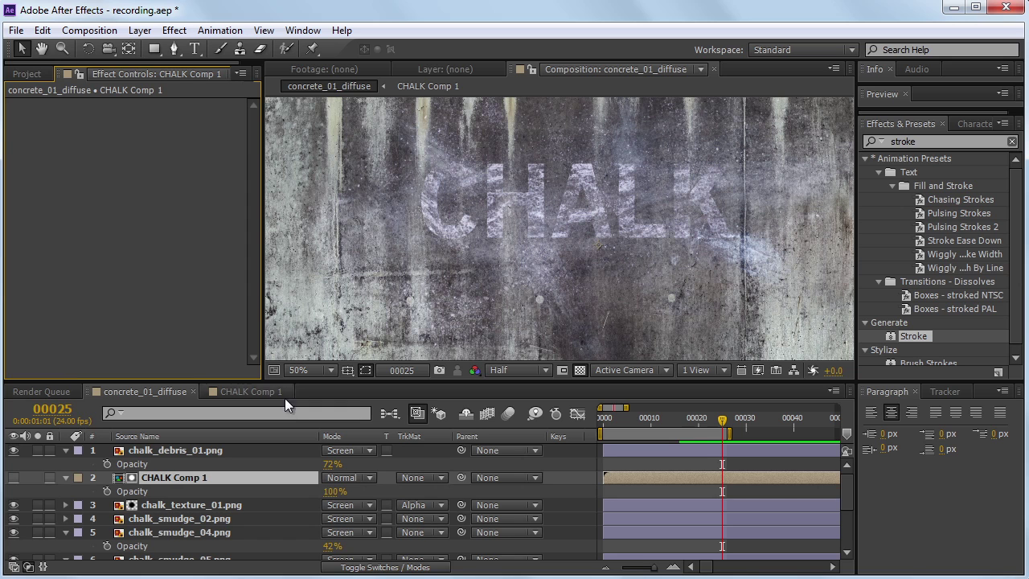
click(174, 30)
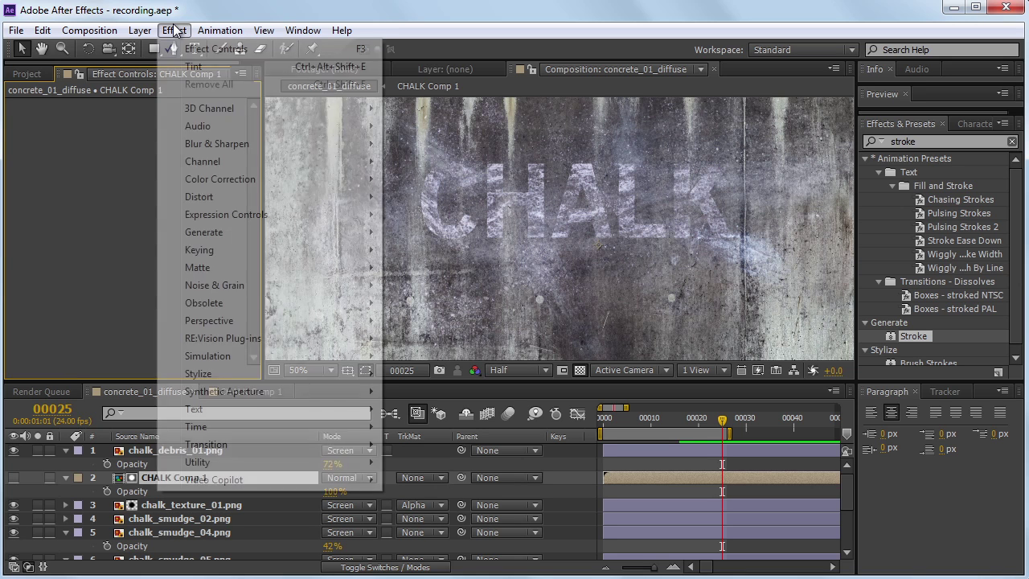
click(174, 30)
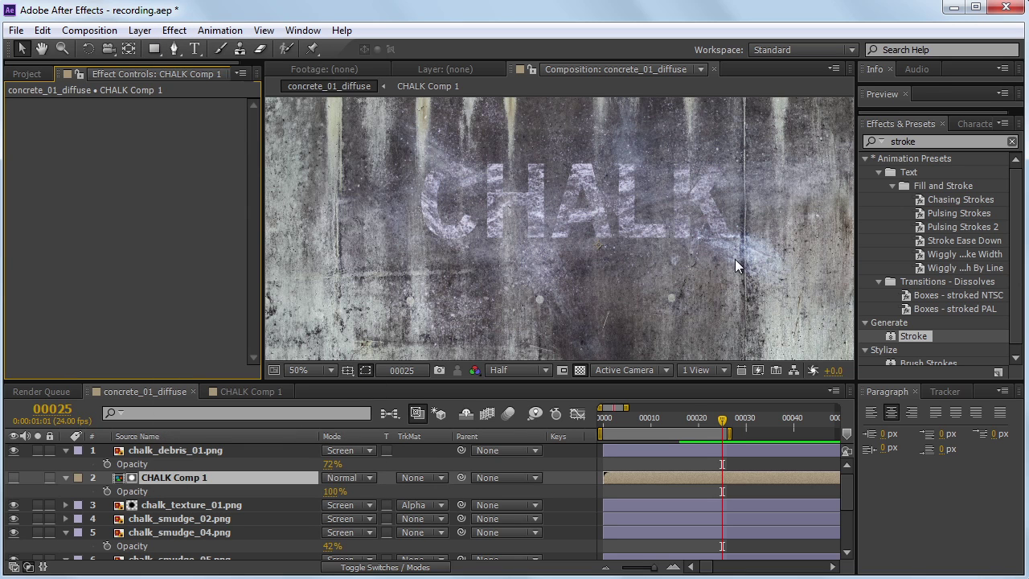
Step: Set the opacity of chalk_smudge_02.png to 79%
scroll(183, 490, down, 3)
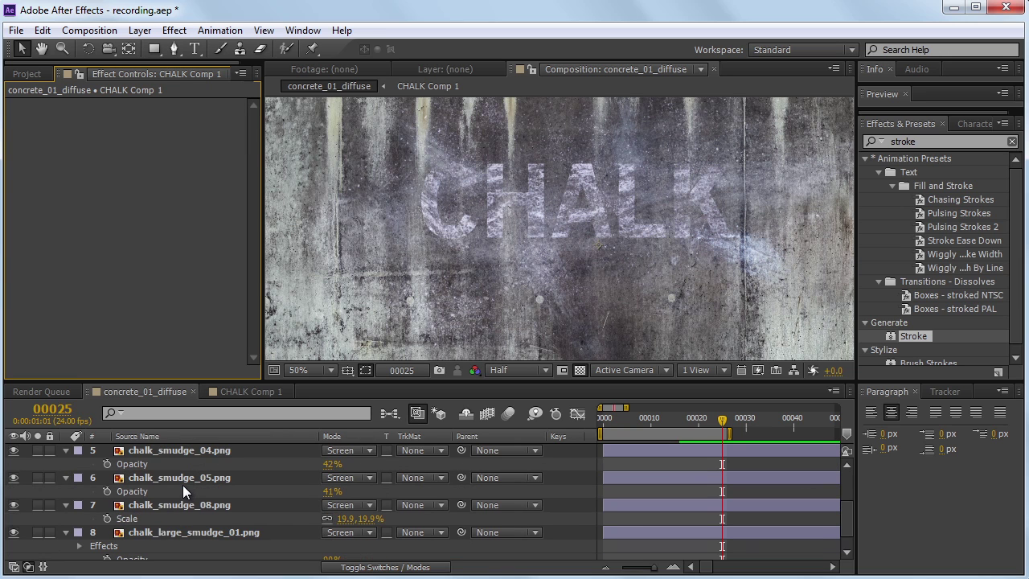
scroll(193, 514, up, 3)
click(200, 492)
click(174, 29)
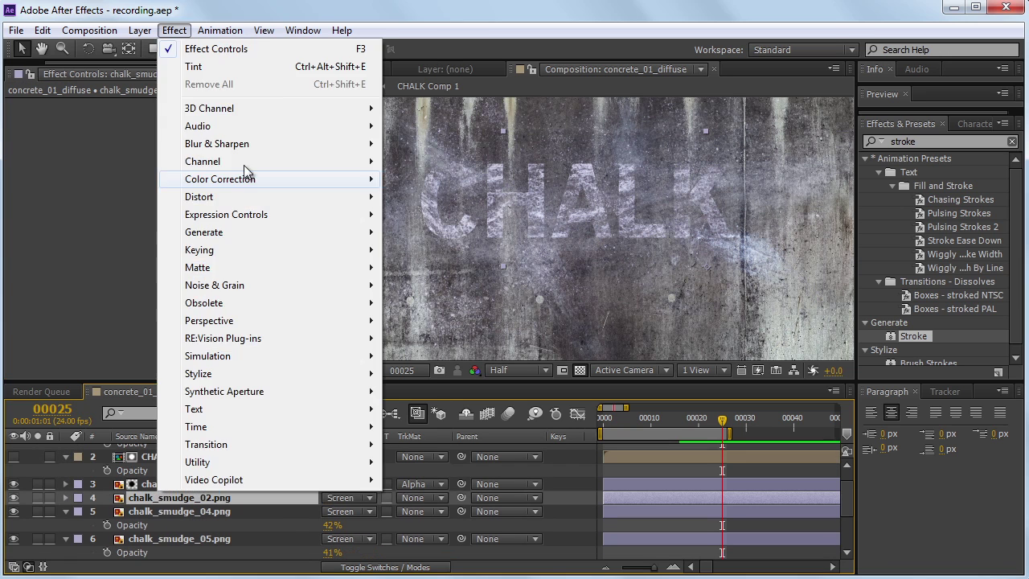
key(Escape)
key(t)
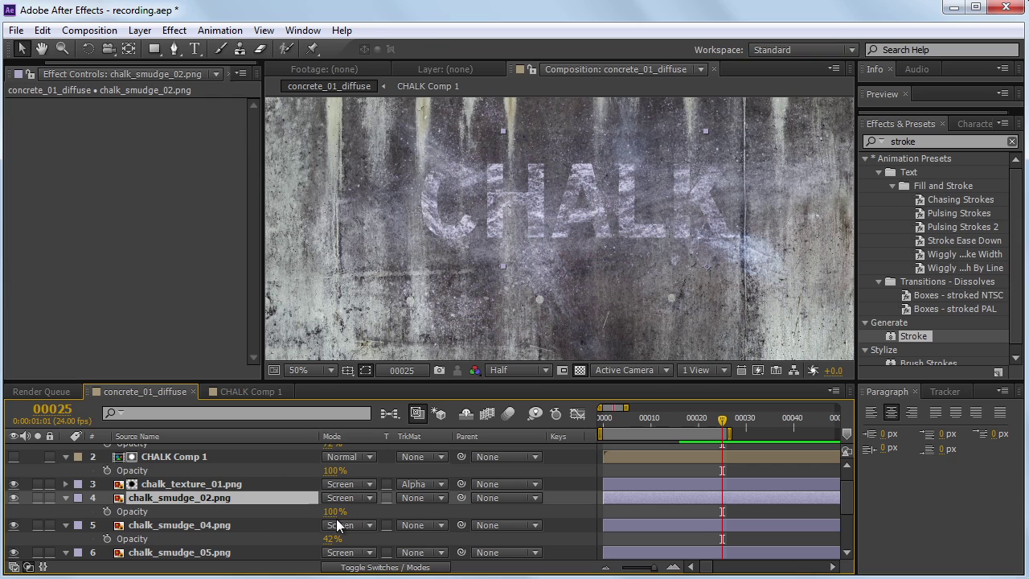
drag(333, 511, 325, 519)
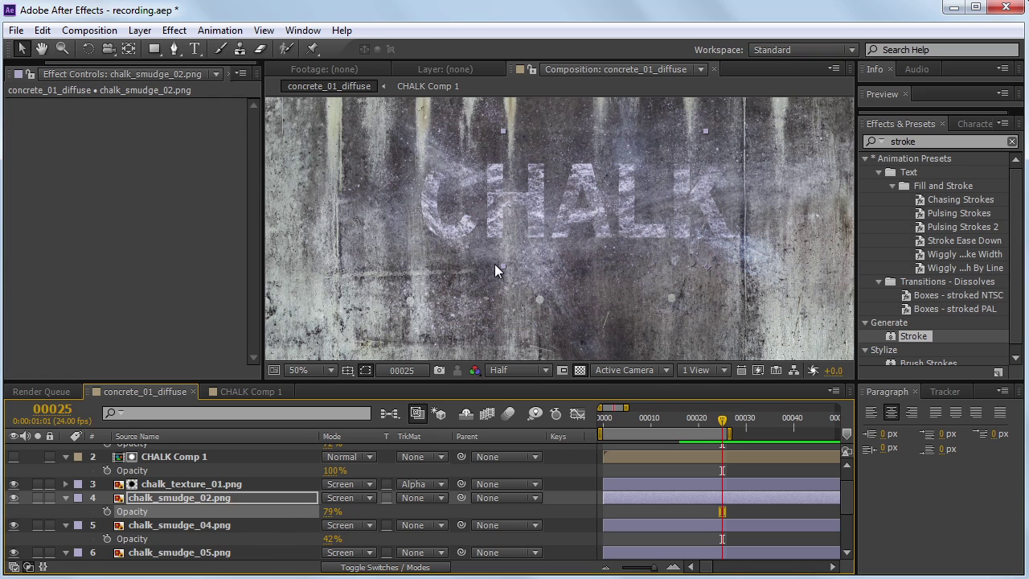
drag(494, 264, 460, 269)
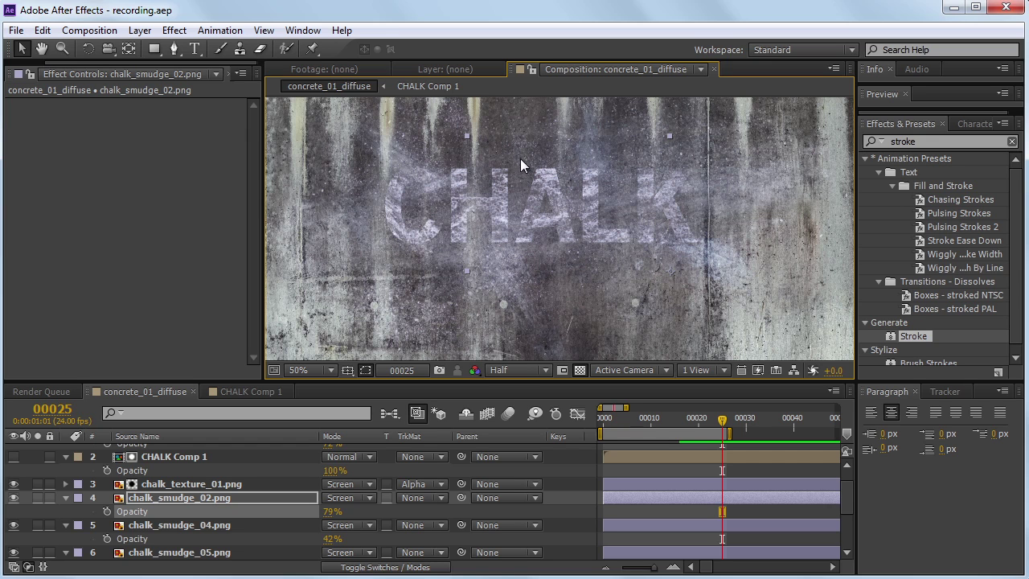
scroll(532, 150, down, 2)
scroll(532, 151, up, 2)
key(alt+Tab)
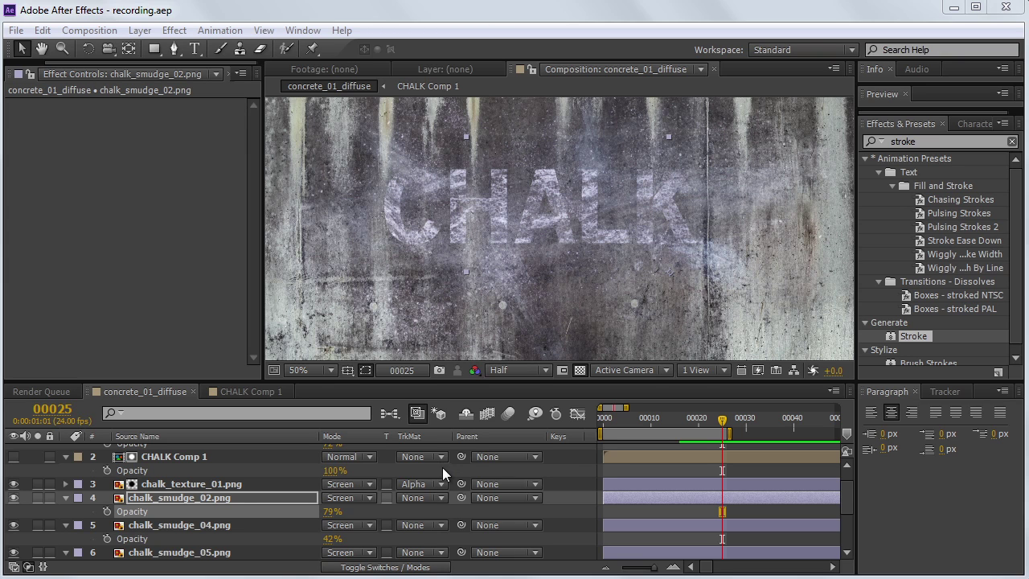
Step: Apply the Linear Wipe transition effect to chalk_smudge_05.png and set its Wipe Angle to -90°
drag(687, 418, 609, 426)
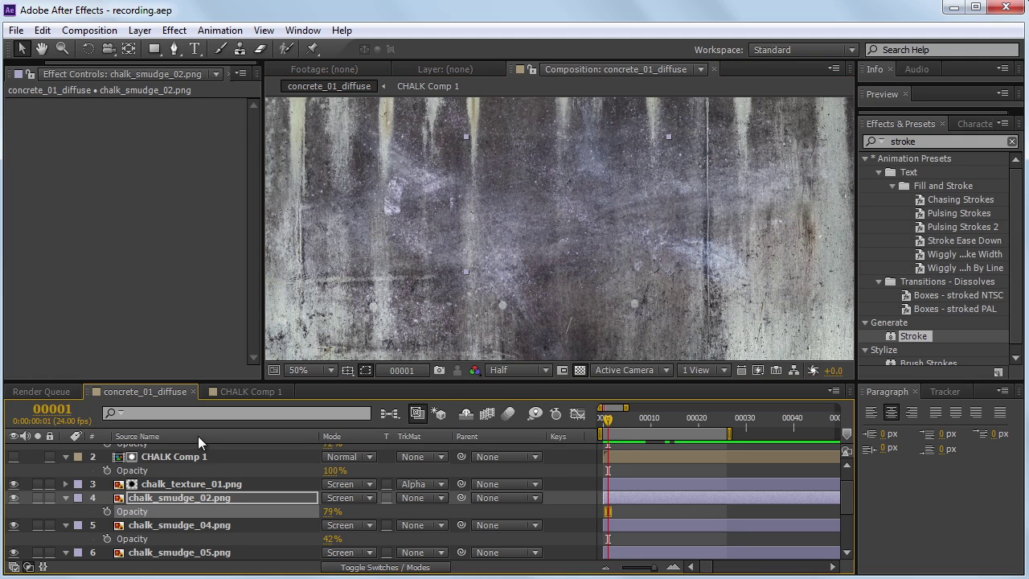
click(192, 486)
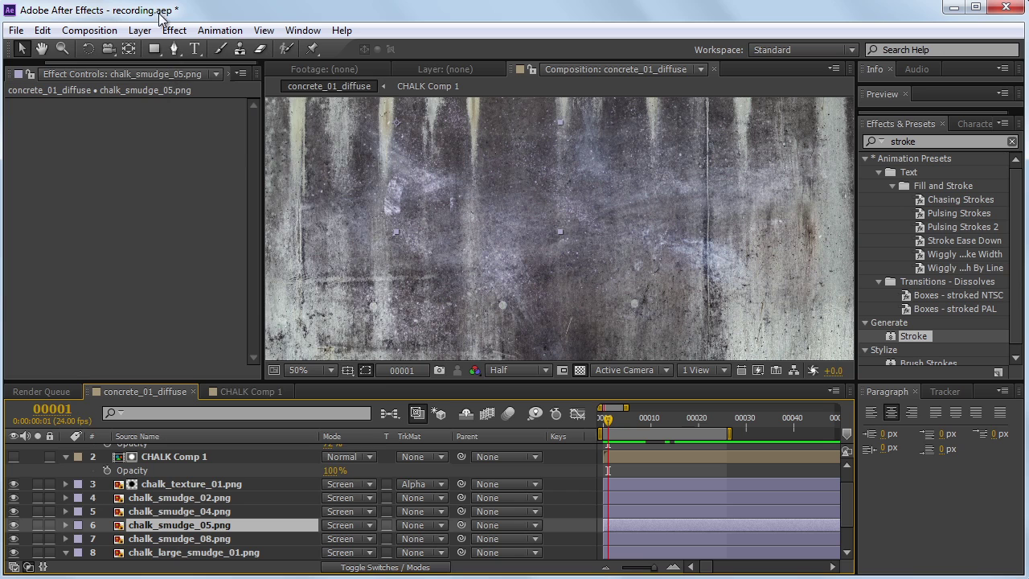
click(177, 33)
mouse_move(348, 452)
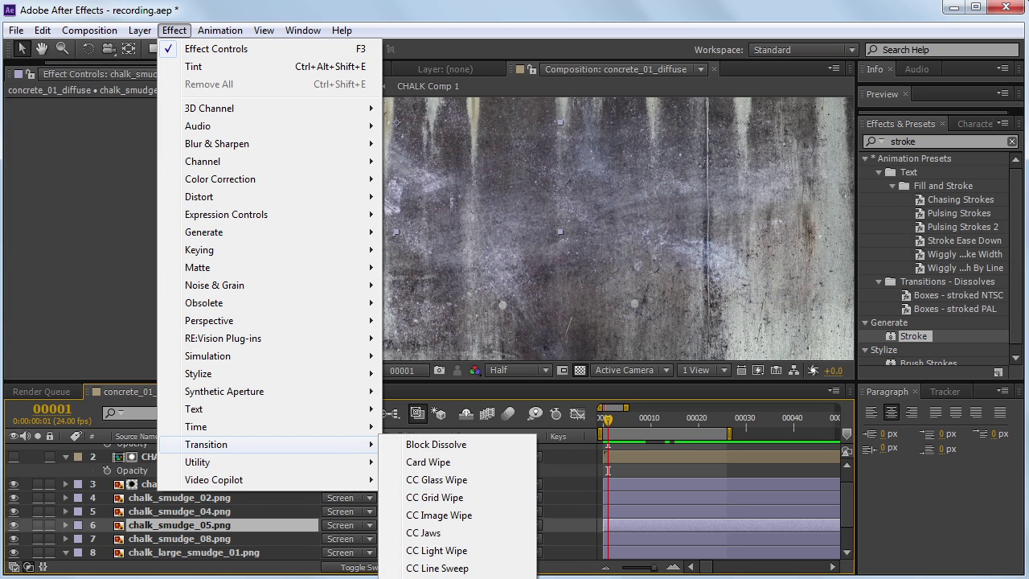
click(438, 575)
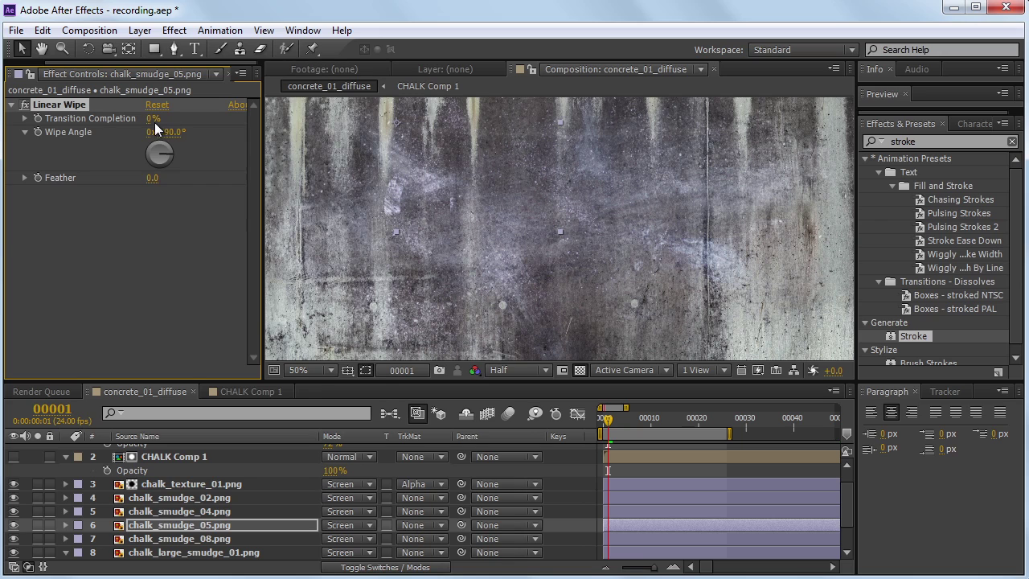
mouse_move(167, 137)
mouse_down()
mouse_move(19, 151)
mouse_move(34, 147)
mouse_up()
Step: Keyframe the Linear Wipe's Transition Completion on chalk_smudge_05.png at 0% on frame 1 and 100% on frame 2
click(37, 119)
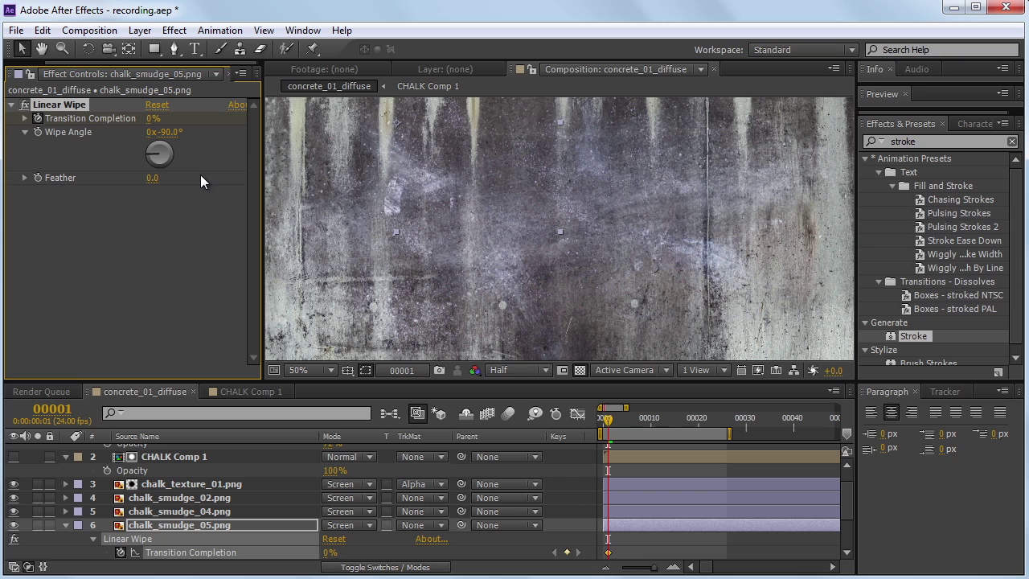
key(Page_Down)
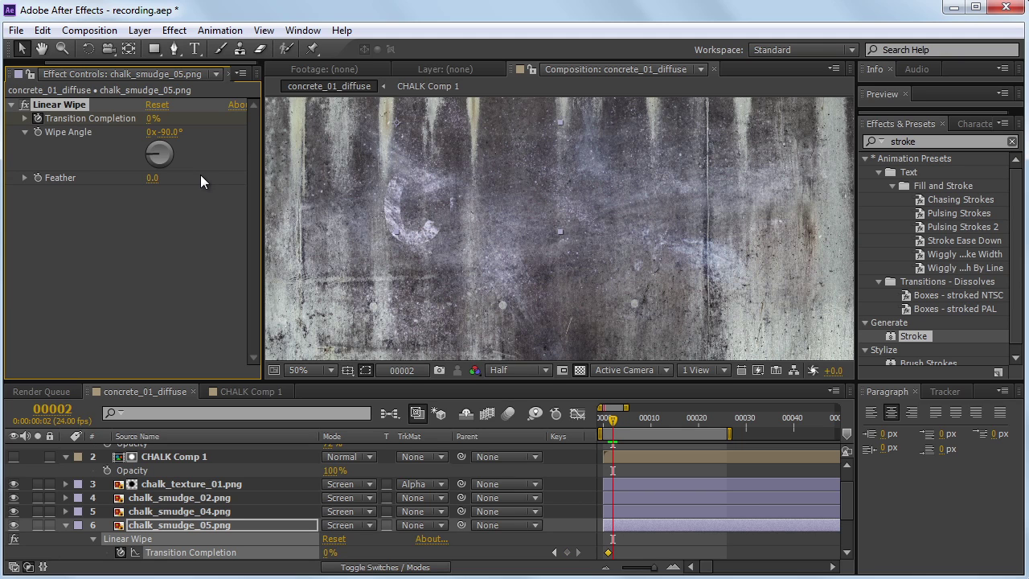
key(Page_Up)
drag(151, 119, 383, 127)
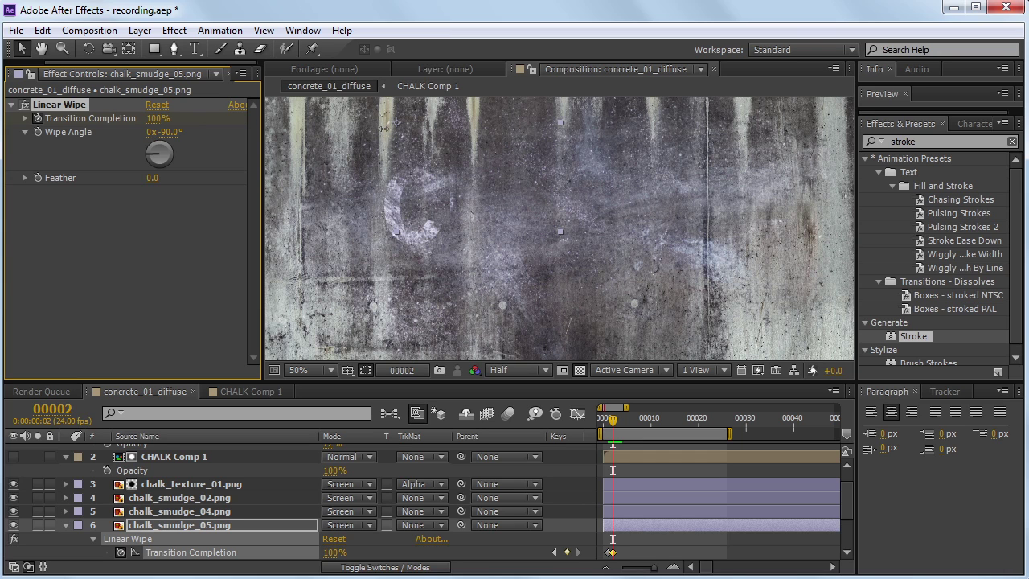
Step: Move the first Transition Completion keyframe of chalk_smudge_05.png to frame 0 and set its value to 100%
click(674, 565)
drag(709, 566, 693, 566)
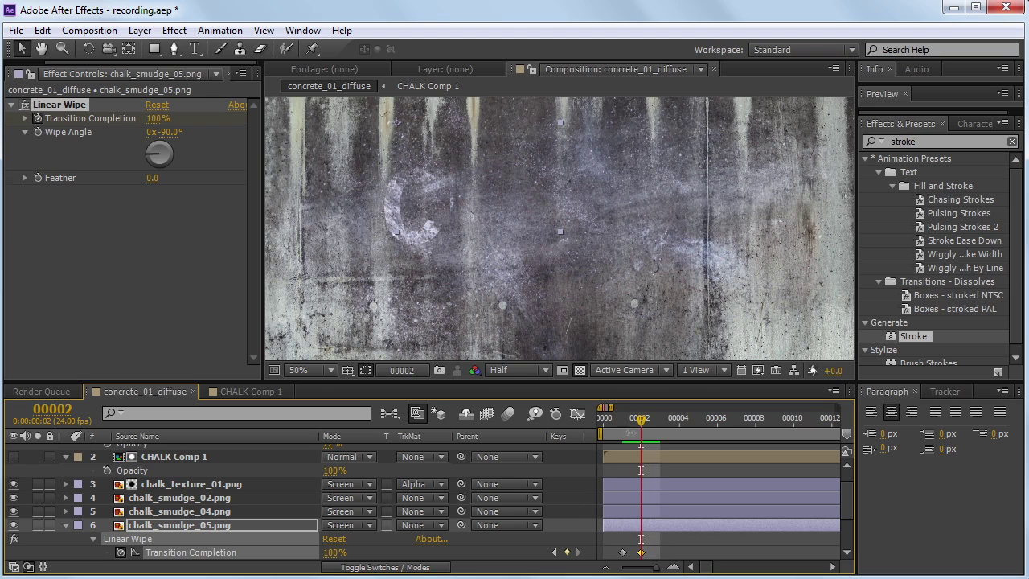
drag(641, 419, 624, 420)
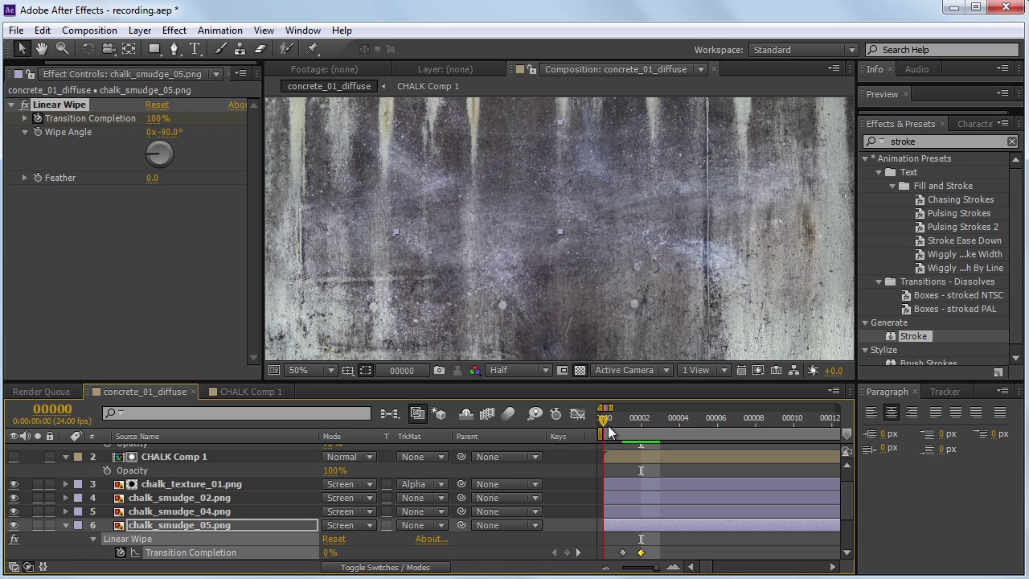
click(599, 428)
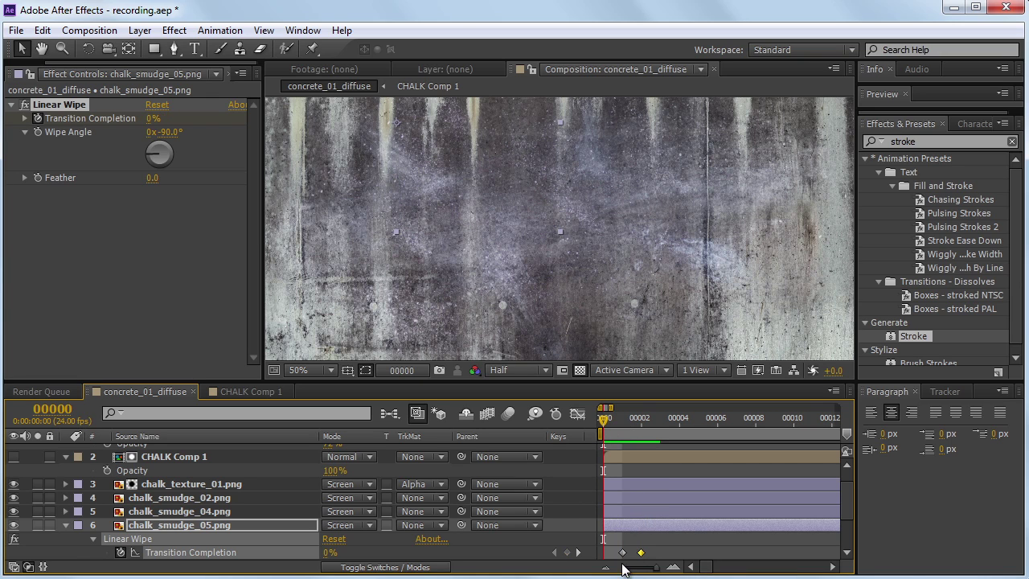
drag(623, 553, 603, 552)
drag(151, 119, 450, 140)
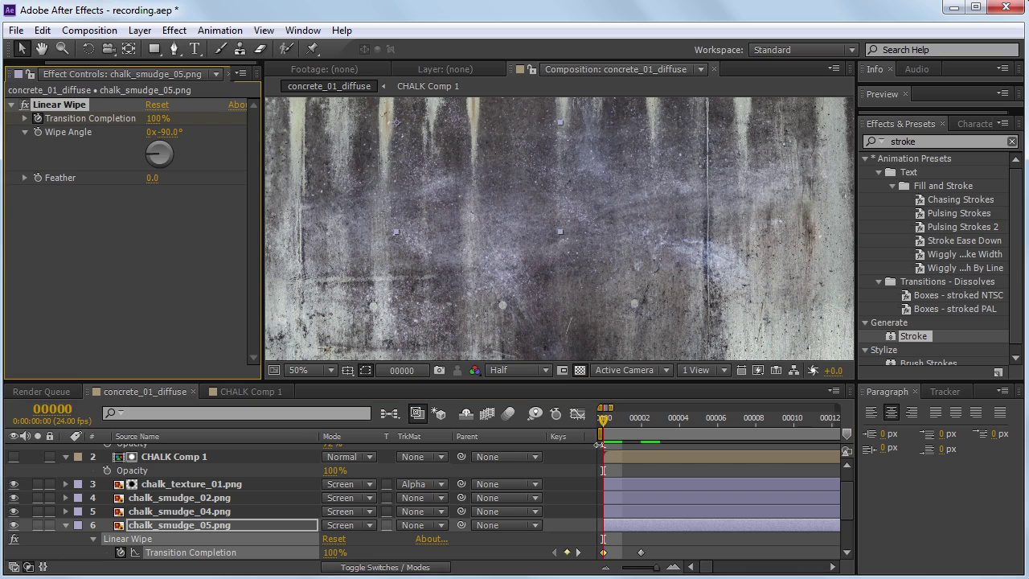
Step: Set the wipe's Transition Completion to 0% at frame 2 and play back the smudge reveal
drag(619, 418, 639, 418)
drag(158, 122, 3, 135)
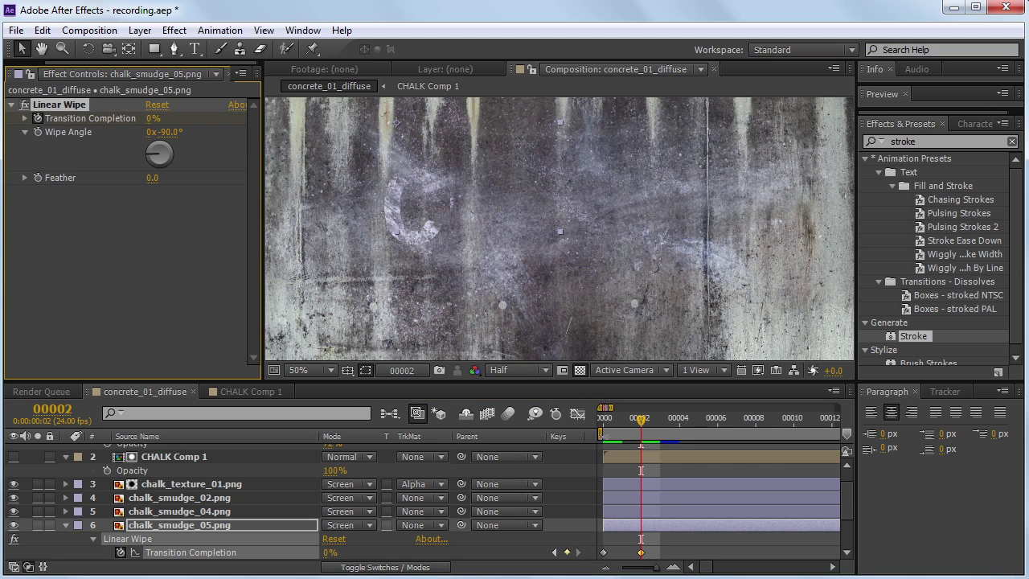
mouse_move(615, 420)
mouse_down()
mouse_move(583, 431)
mouse_move(634, 418)
mouse_up()
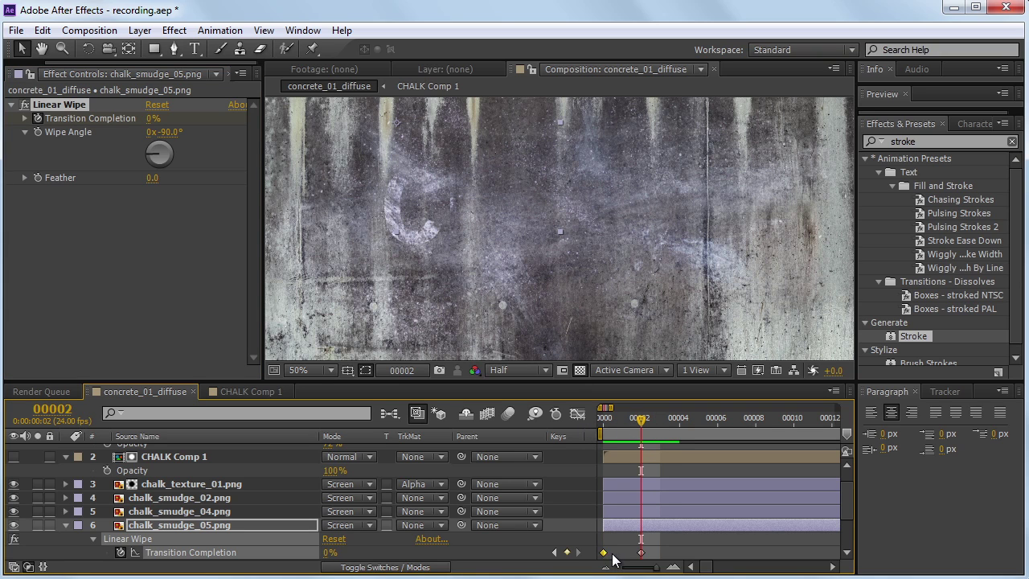
Step: Shift the Transition Completion keyframes to frames 1 and 3 and set the Linear Wipe's Feather to 73
drag(645, 556, 661, 554)
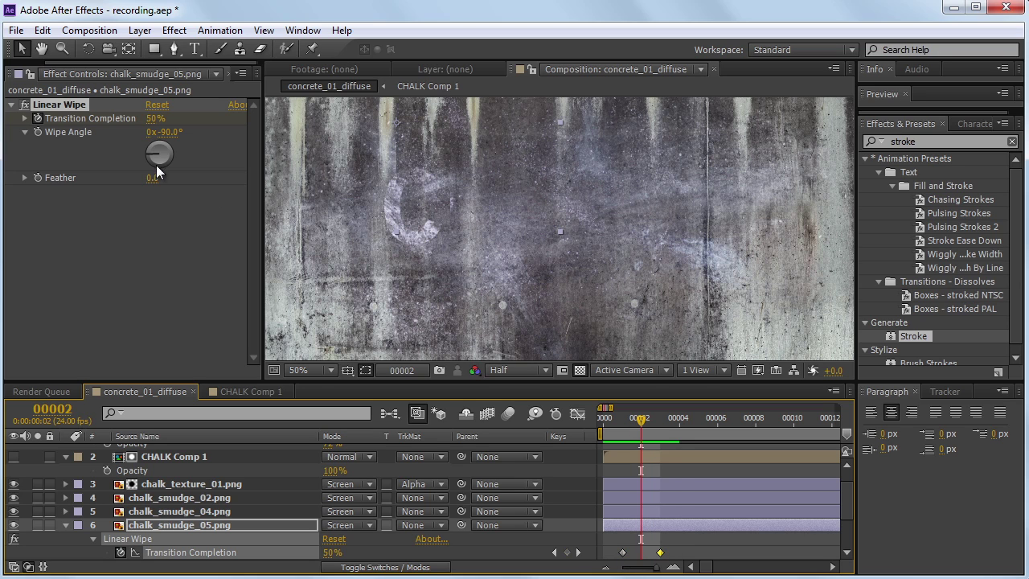
drag(152, 178, 188, 175)
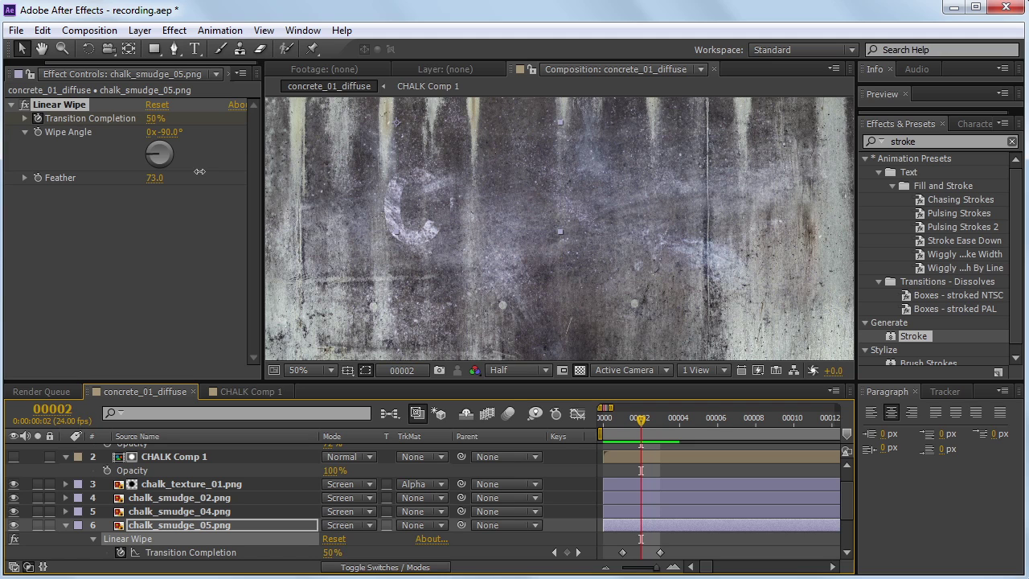
click(200, 171)
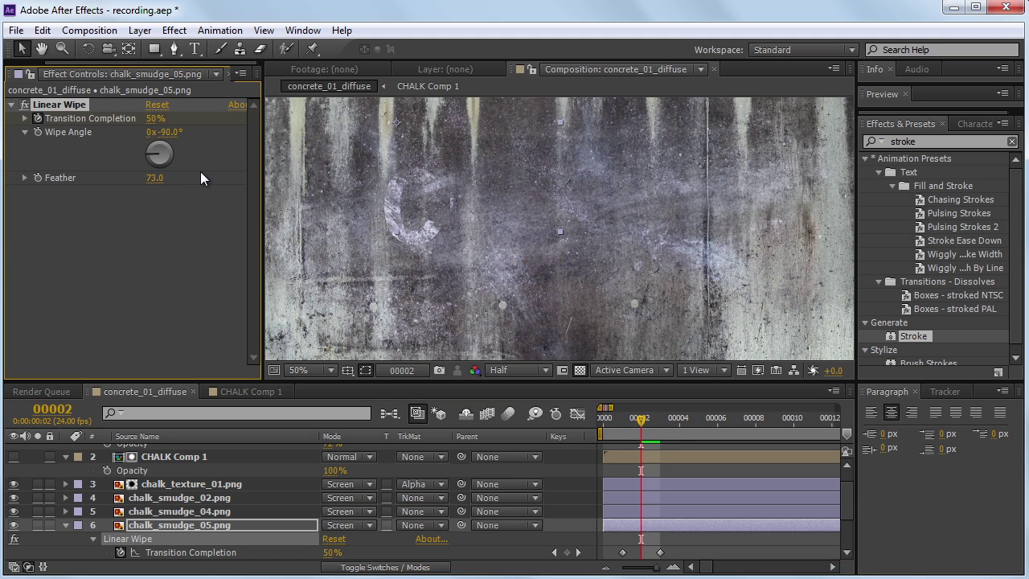
mouse_move(643, 433)
mouse_down()
mouse_move(607, 433)
mouse_move(659, 432)
mouse_move(603, 435)
mouse_move(675, 431)
mouse_move(604, 439)
mouse_move(654, 431)
mouse_move(640, 434)
mouse_up()
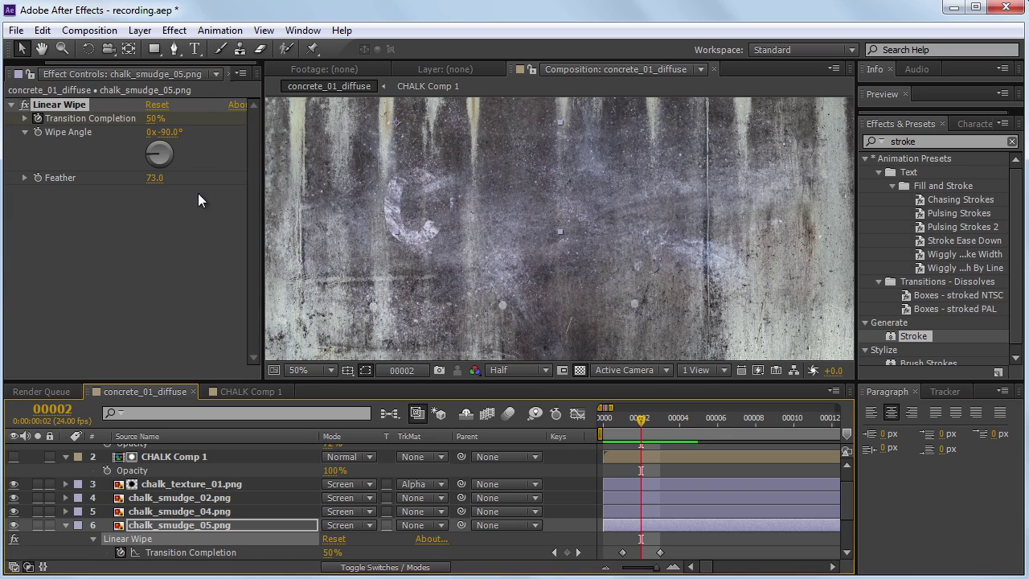
Step: Set the Linear Wipe's Wipe Angle to -229° and move its Transition Completion keyframes to frames 0 and 1
drag(173, 132, 63, 140)
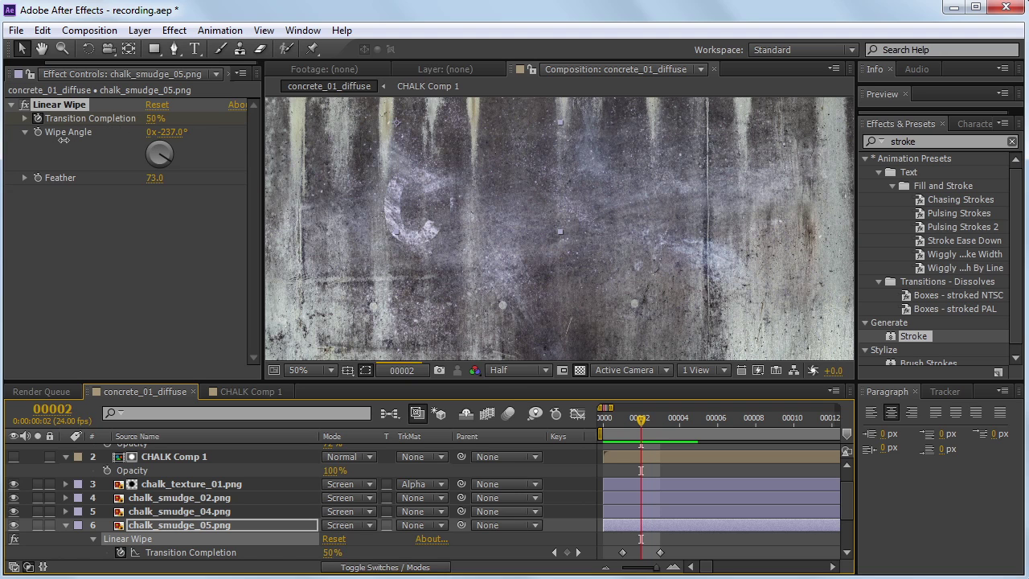
mouse_move(641, 419)
mouse_down()
mouse_move(598, 421)
mouse_move(662, 418)
mouse_move(644, 414)
mouse_up()
drag(659, 552, 652, 552)
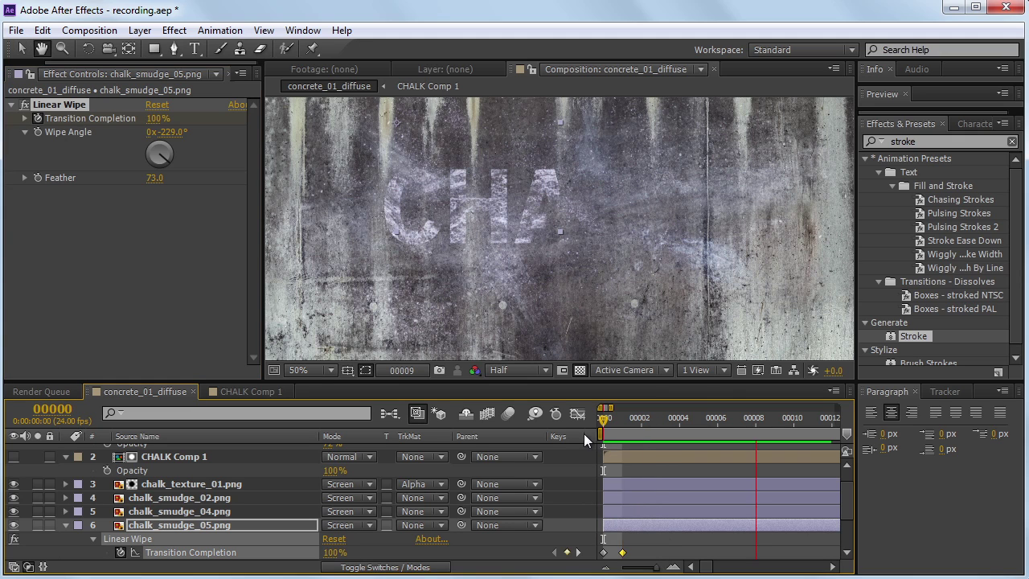
key(space)
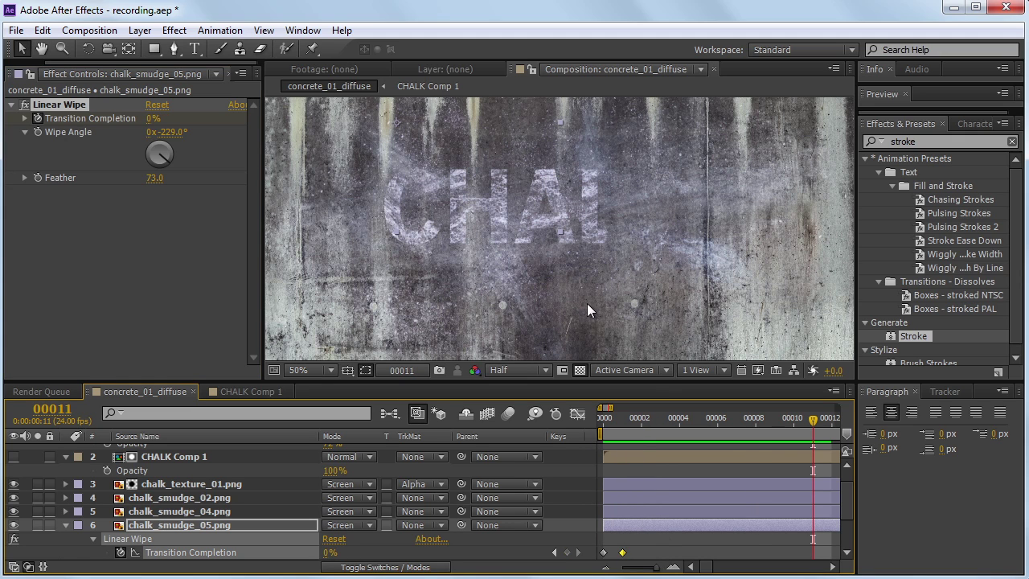
Step: Move the end keyframe of the smudge wipe to frame 2 and set its Feather to 79
mouse_move(618, 420)
mouse_down()
mouse_move(597, 424)
mouse_move(639, 432)
mouse_move(623, 420)
mouse_up()
drag(155, 178, 182, 180)
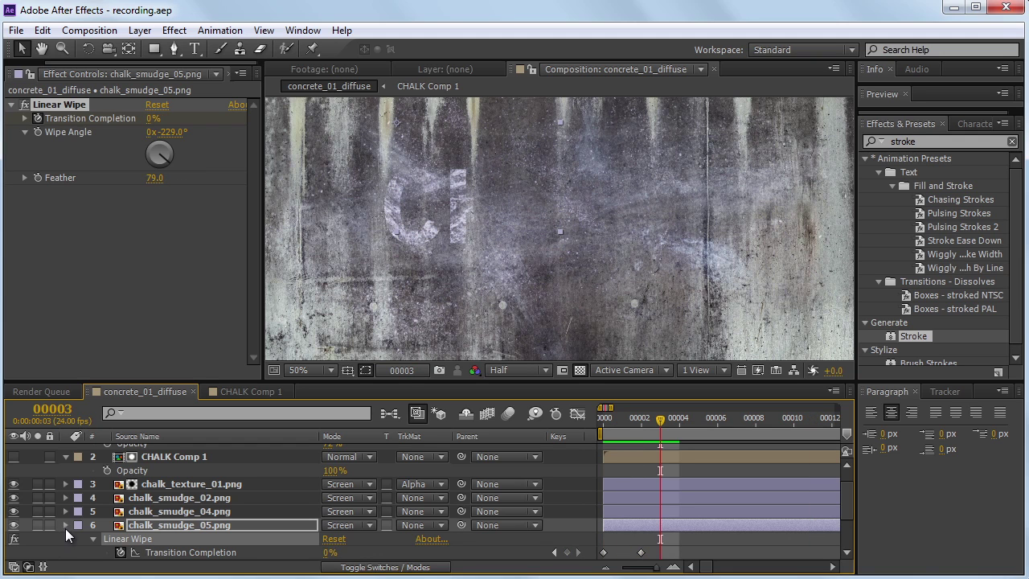
click(66, 526)
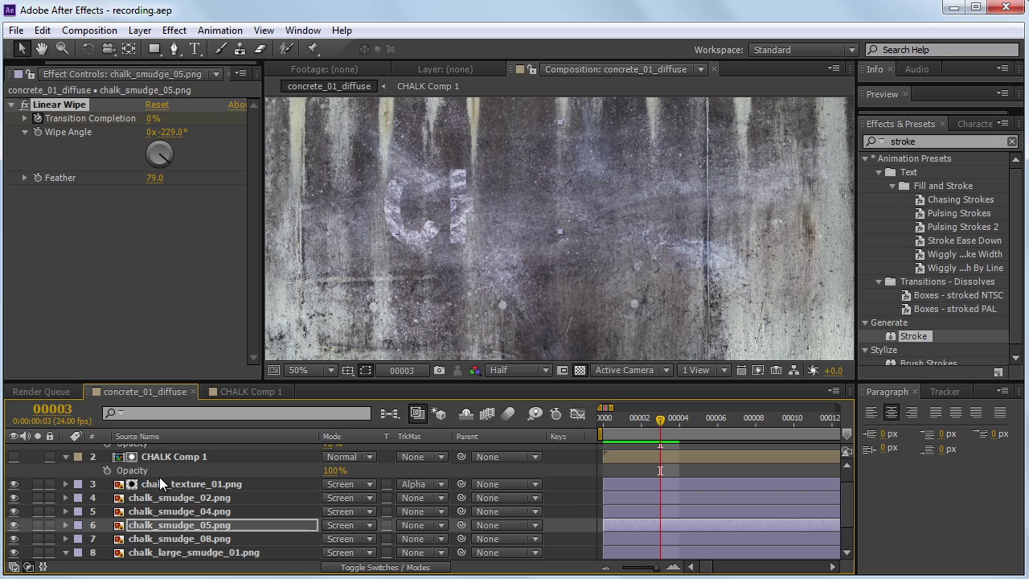
click(160, 542)
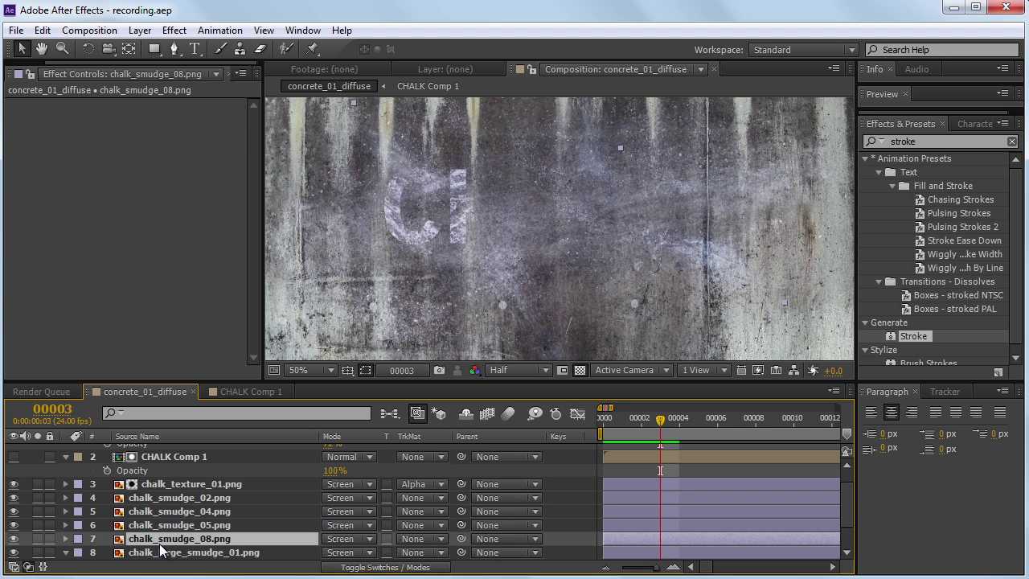
click(193, 554)
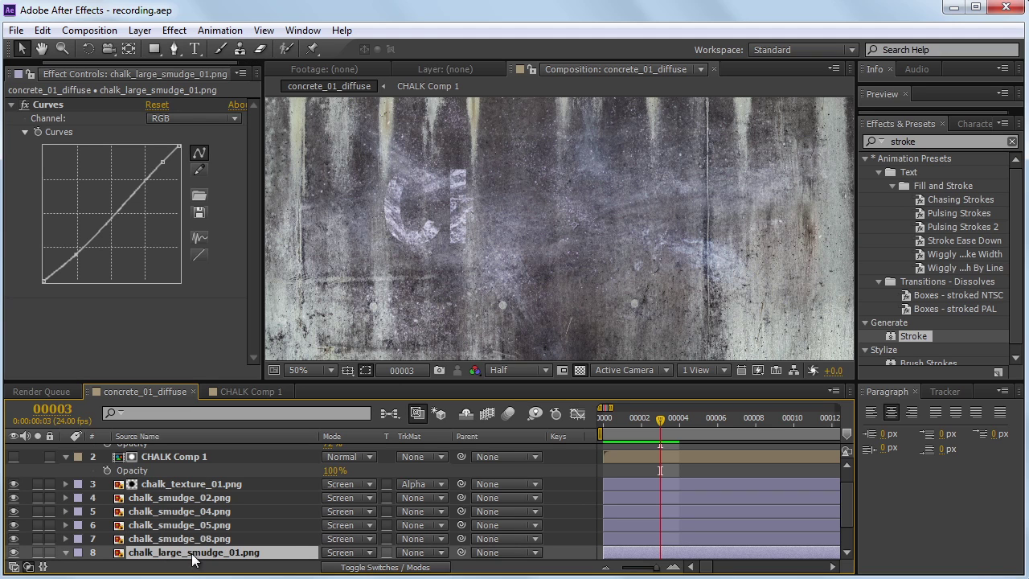
drag(512, 251, 532, 223)
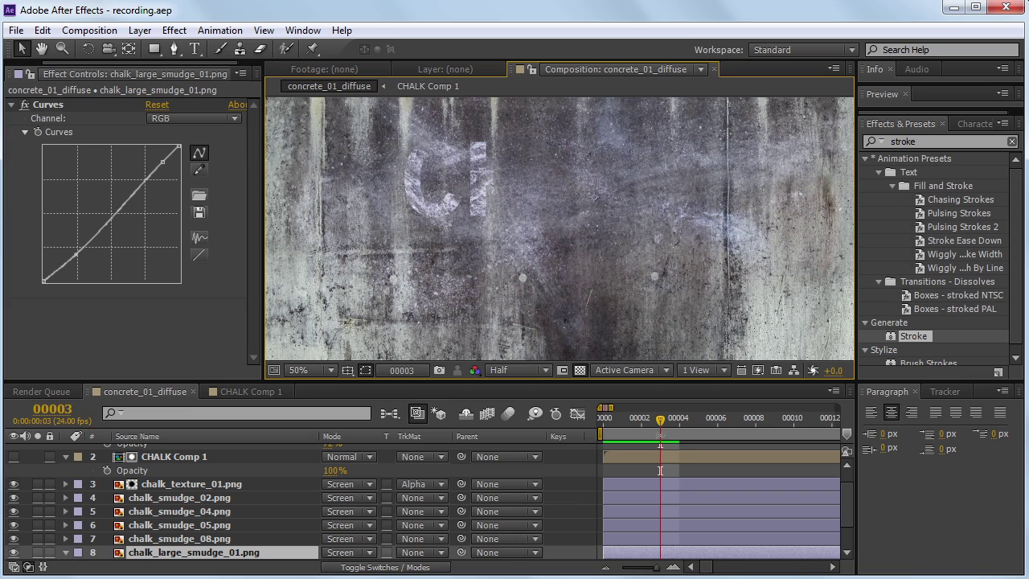
Step: At frame 0, apply Linear Wipe to chalk_large_smudge_01.png with a -90° wipe angle and 100% transition completion
drag(641, 426, 604, 430)
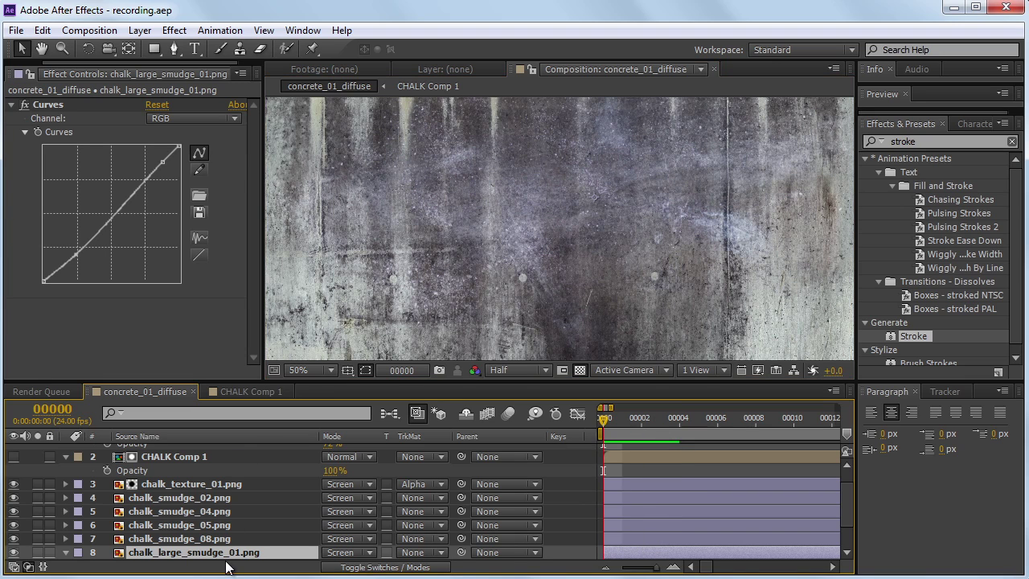
click(179, 33)
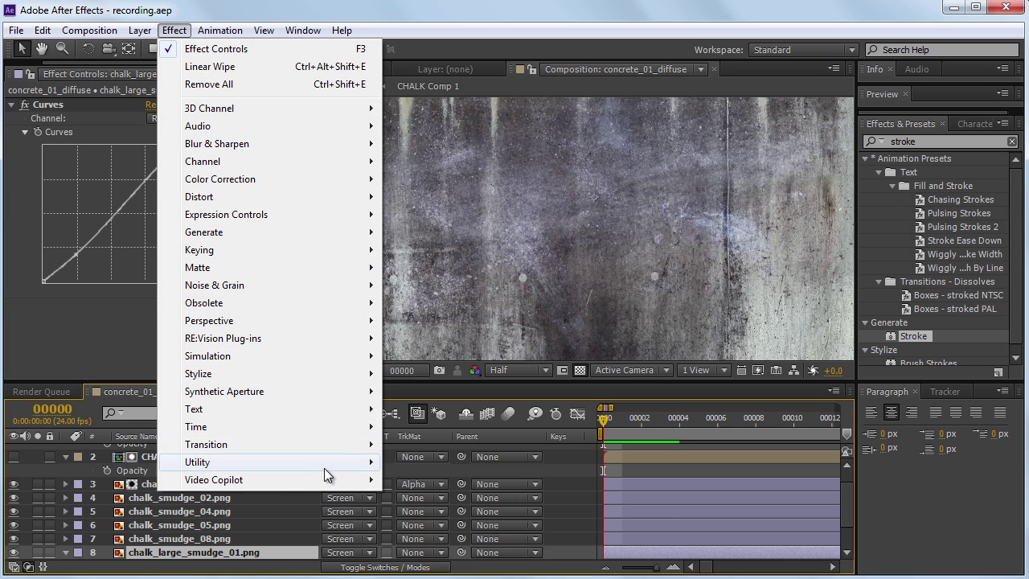
mouse_move(324, 467)
mouse_move(331, 443)
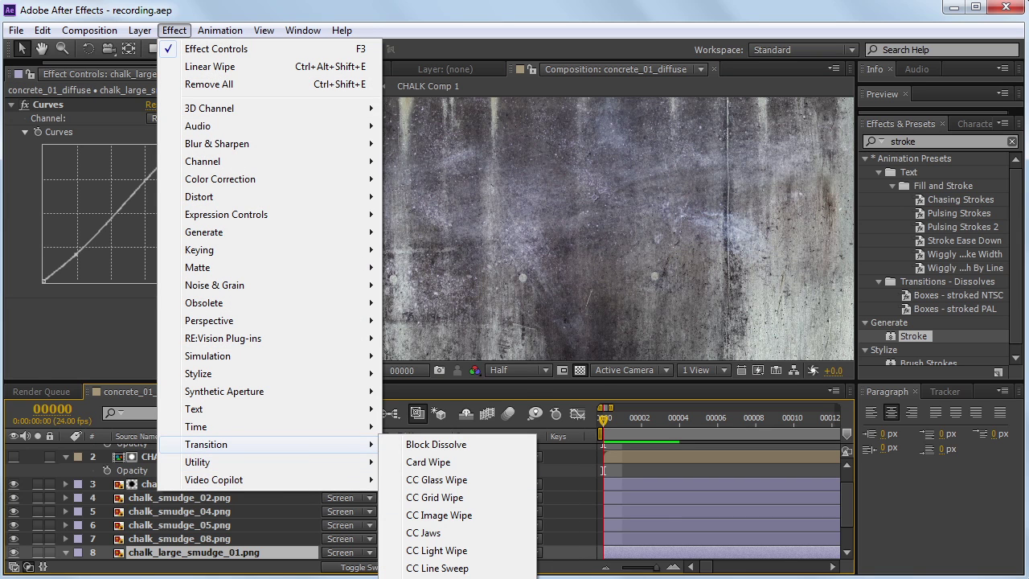
click(436, 578)
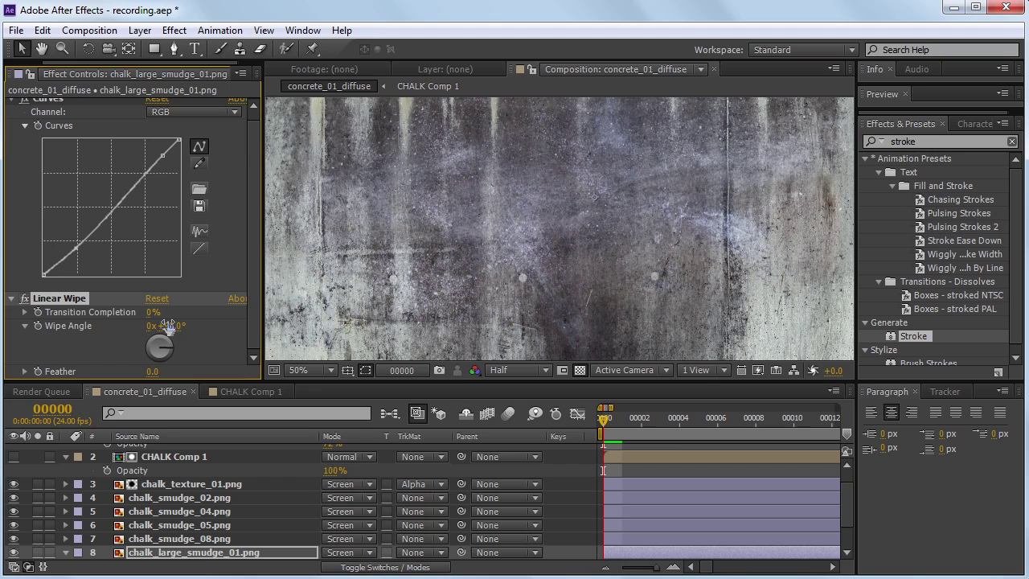
drag(131, 333, 50, 348)
mouse_move(150, 312)
mouse_down()
mouse_move(430, 310)
mouse_move(370, 320)
mouse_up()
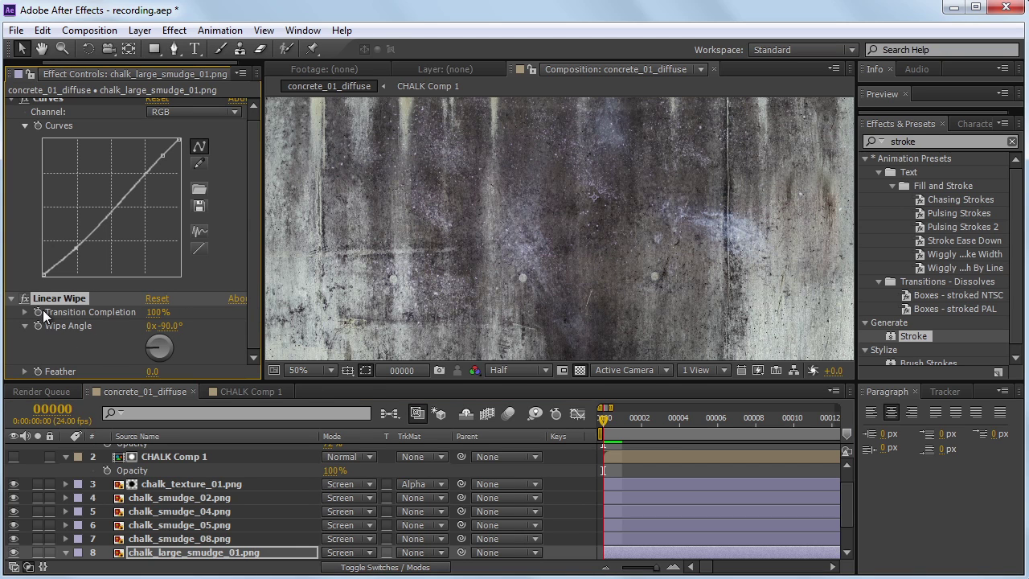
Step: Keyframe the large smudge's transition completion from 100% at frame 0 to 0% at frame 17
click(35, 313)
drag(615, 422, 698, 423)
drag(157, 312, 69, 329)
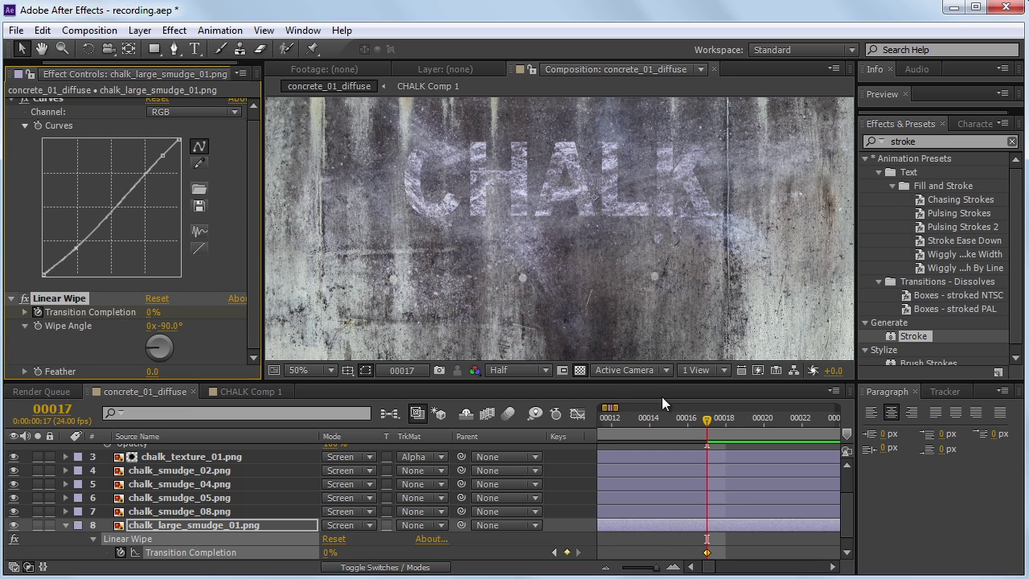
Step: Shorten the large smudge's wipe to end at frame 14 and set its feather to 246
drag(635, 419, 599, 426)
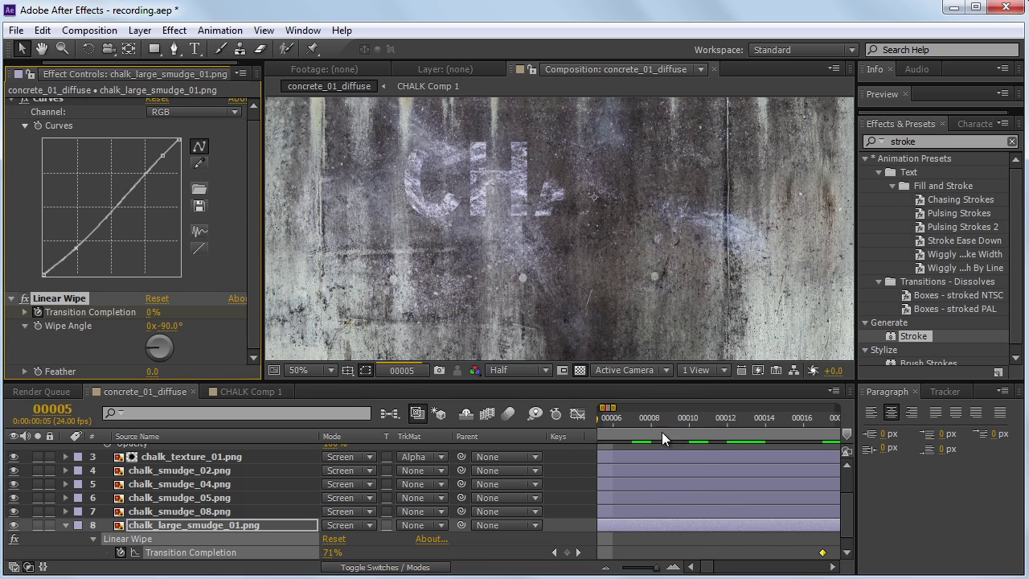
click(684, 434)
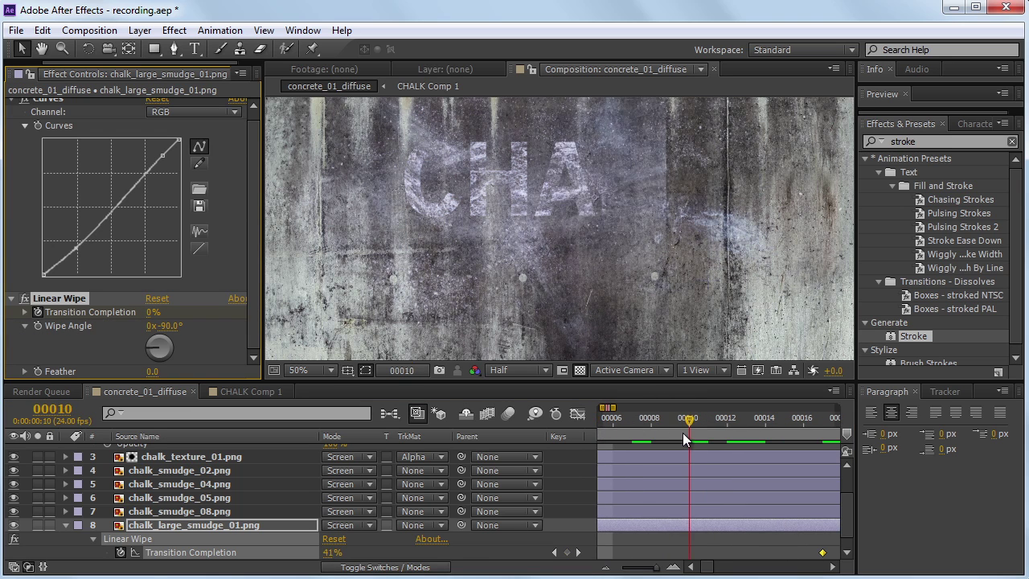
click(689, 538)
drag(202, 370, 265, 365)
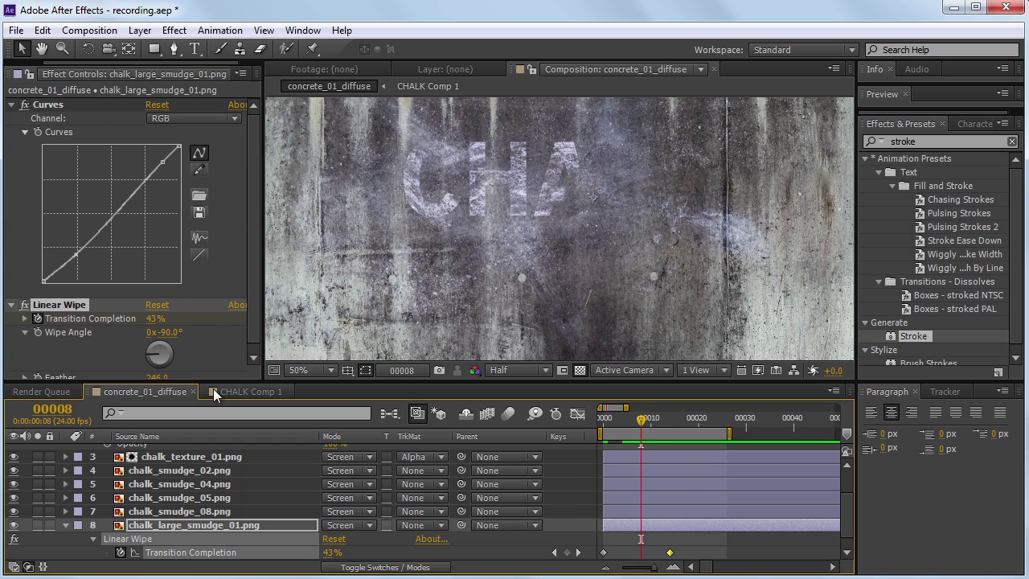
Step: In CHALK Comp 1, lower the Stroke effect's brush hardness on CHALK 2 to about 55%, and return to concrete_01_diffuse
click(239, 392)
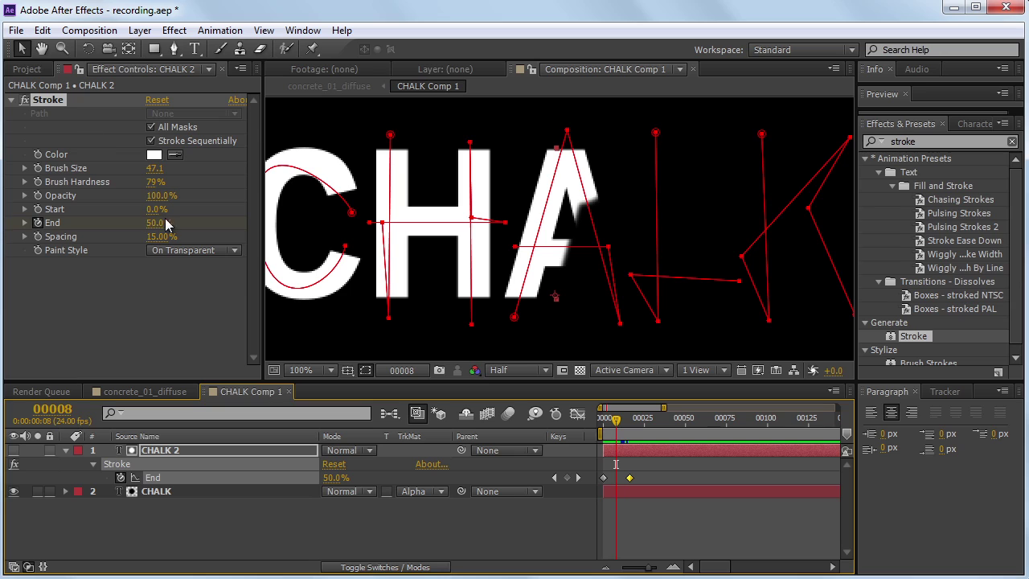
mouse_move(152, 182)
mouse_down()
mouse_move(11, 211)
mouse_move(115, 210)
mouse_move(21, 230)
mouse_move(59, 229)
mouse_up()
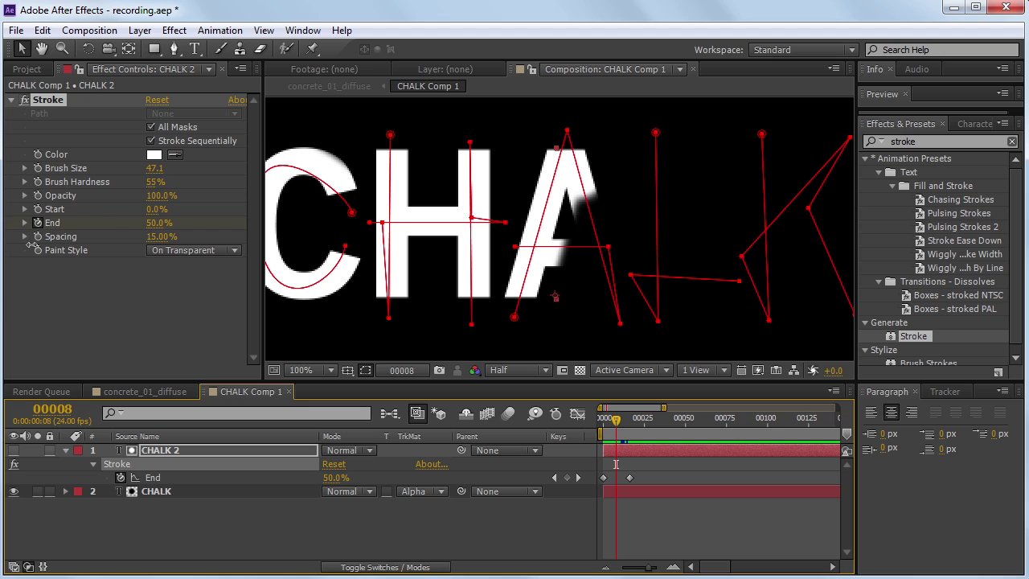
drag(64, 250, 68, 250)
click(144, 392)
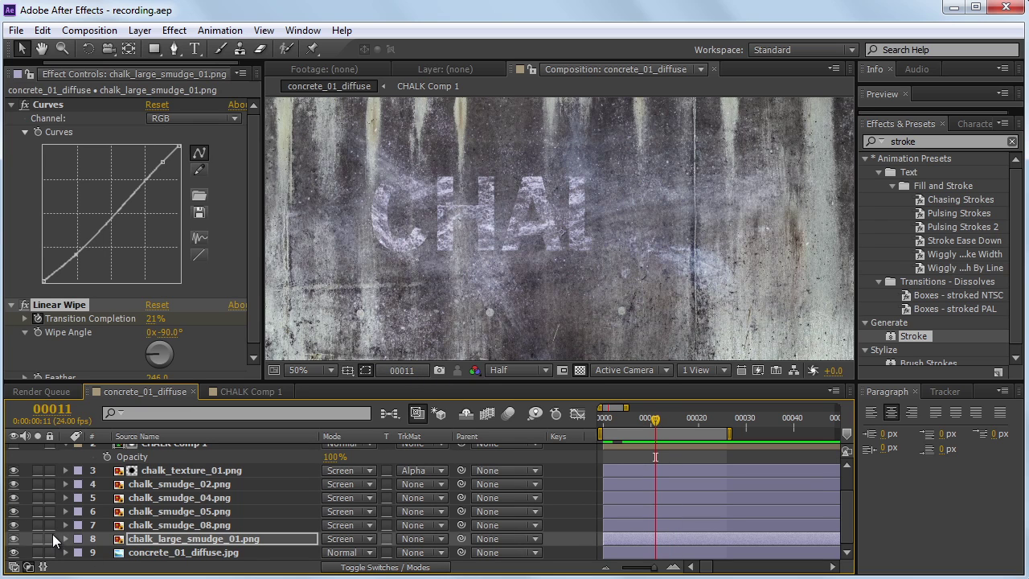
Step: Apply Linear Wipe to chalk_smudge_08.png at frame 6 with a wipe angle of -40°
click(147, 512)
click(186, 524)
key(Page_Up)
key(Page_Up)
key(Page_Up)
key(Page_Up)
key(Page_Up)
click(173, 30)
click(201, 67)
drag(172, 132, 66, 141)
Step: Keyframe the transition completion of chalk_smudge_08.png from 100% at frame 6 to 0% at frame 9, and preview the wipe
click(37, 118)
drag(150, 119, 241, 109)
key(u)
drag(633, 419, 646, 419)
drag(157, 119, 69, 118)
drag(649, 419, 625, 423)
key(space)
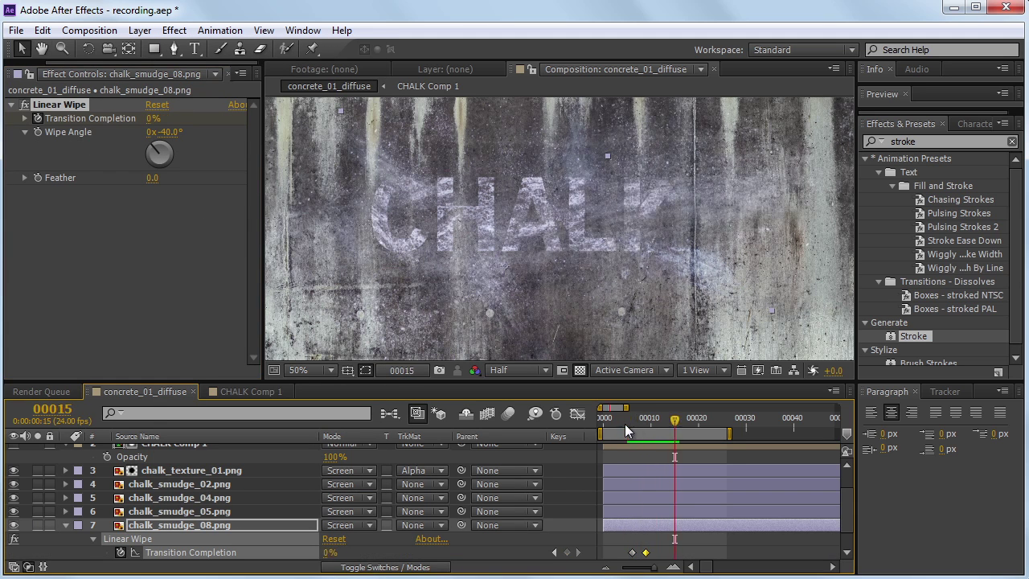
Step: Move the wipe keyframes of chalk_smudge_08.png to frames 5 and 8 and preview the timing
key(j)
drag(654, 567, 702, 567)
click(33, 568)
click(683, 421)
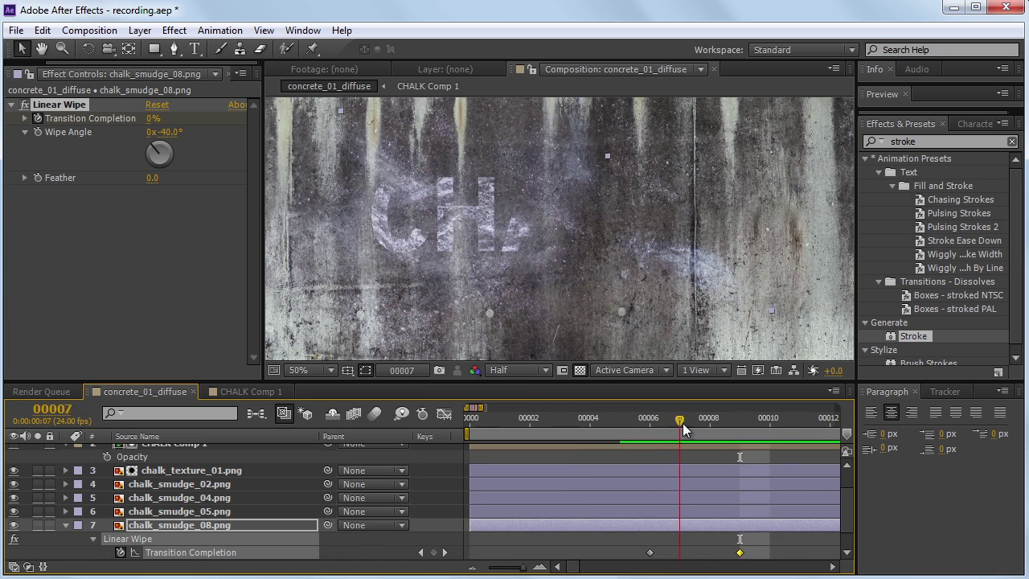
drag(739, 552, 710, 552)
drag(650, 552, 620, 553)
drag(643, 420, 590, 454)
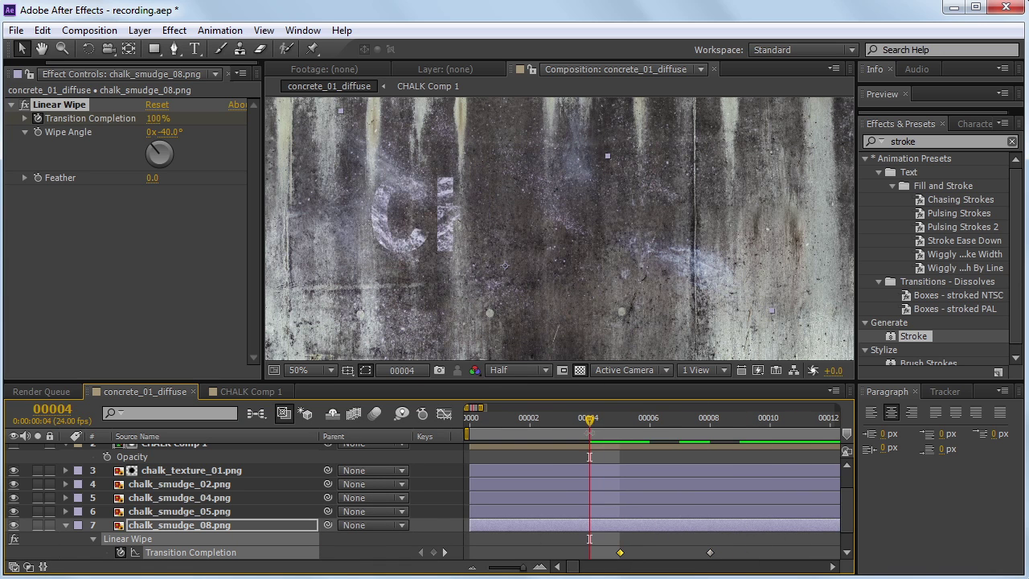
key(space)
click(472, 568)
click(472, 568)
drag(499, 421, 575, 456)
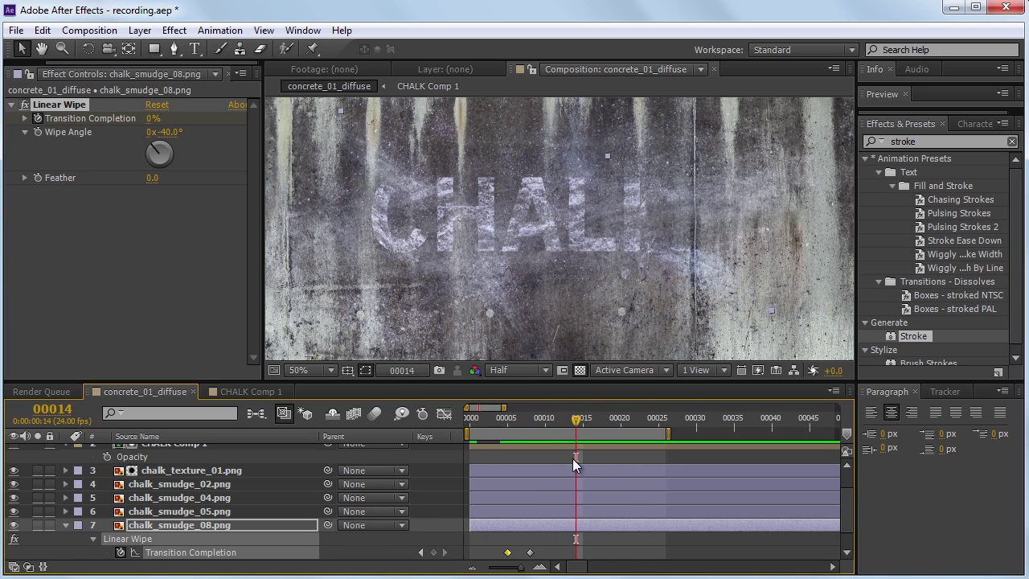
Step: Apply the Linear Wipe effect to chalk_smudge_04.png
click(66, 524)
click(93, 512)
click(16, 497)
click(174, 30)
click(201, 64)
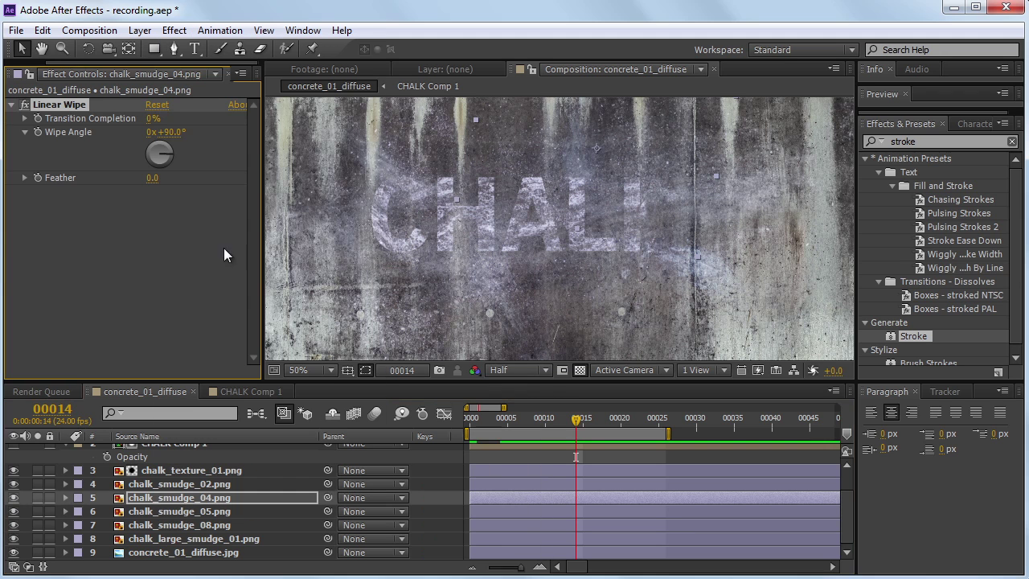
Step: Set the wipe angle of chalk_smudge_04.png to 0° and keyframe its transition completion from 100% at frame 10 to 0% at frame 13
click(38, 119)
drag(153, 120, 303, 127)
mouse_move(574, 421)
mouse_down()
mouse_move(545, 432)
mouse_move(561, 422)
mouse_up()
key(u)
drag(154, 118, 16, 118)
drag(561, 420, 549, 452)
drag(560, 525, 567, 523)
click(549, 422)
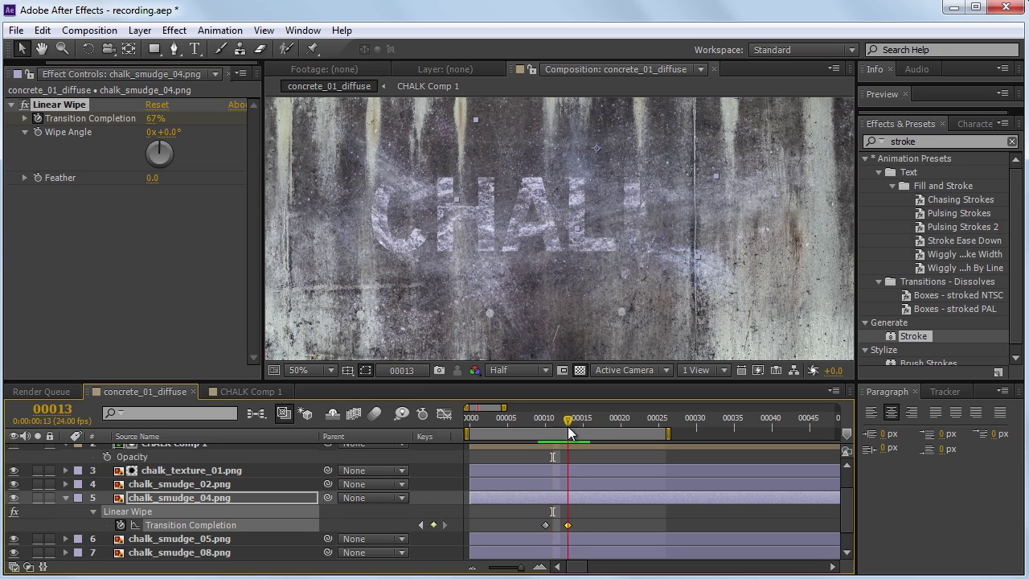
Step: Feather the wipe on chalk_smudge_04.png and move its first keyframe to frame 9
drag(147, 182, 216, 182)
drag(552, 421, 545, 429)
drag(545, 525, 537, 525)
Step: Apply Linear Wipe to chalk_smudge_02.png and rotate its wipe angle
key(Page_Down)
key(Page_Down)
click(168, 497)
key(Page_Down)
key(Page_Down)
key(Page_Down)
key(Page_Down)
click(168, 484)
click(174, 30)
click(430, 536)
drag(169, 131, 63, 131)
Step: Keyframe the transition completion of chalk_smudge_02.png around frame 15
click(38, 118)
key(u)
click(584, 422)
drag(590, 511, 582, 511)
key(Page_Down)
key(Page_Down)
drag(152, 118, 269, 120)
click(583, 427)
key(Page_Down)
Step: Feather the wipe on chalk_smudge_02.png and review the reveal back to frame 8
drag(153, 178, 256, 181)
drag(589, 440, 528, 423)
key(u)
scroll(155, 480, up, 1)
click(176, 450)
click(173, 30)
scroll(560, 229, down, 1)
scroll(188, 517, down, 2)
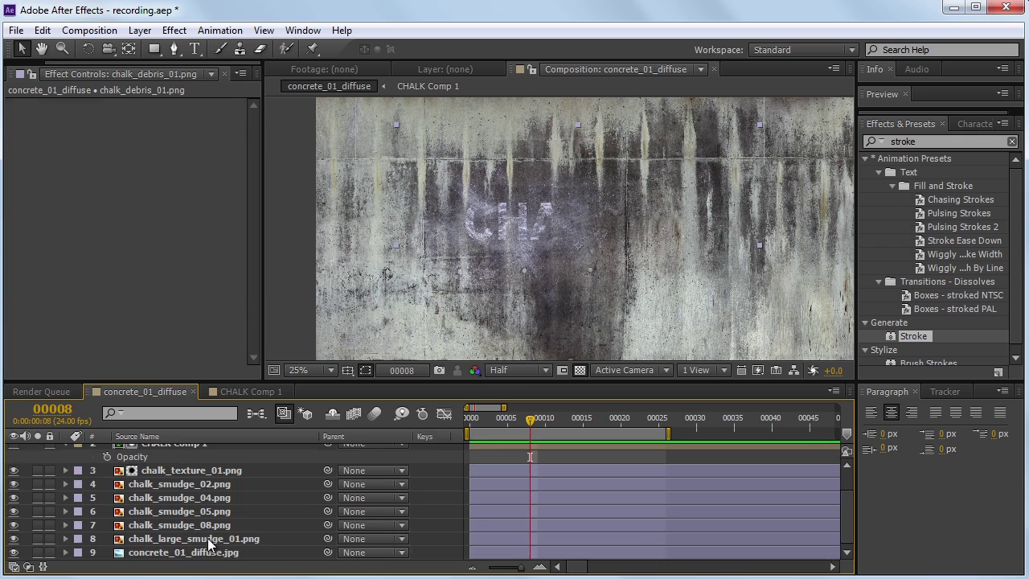
Step: Extend the wipe on chalk_large_smudge_01.png by moving its last transition completion keyframe to frame 20
click(197, 552)
click(206, 538)
key(u)
drag(568, 553, 598, 552)
drag(530, 421, 567, 439)
mouse_move(636, 552)
mouse_down()
mouse_move(653, 553)
mouse_move(625, 554)
mouse_up()
mouse_move(568, 422)
mouse_down()
mouse_move(477, 437)
mouse_move(478, 420)
mouse_move(566, 414)
mouse_move(483, 452)
mouse_move(620, 455)
mouse_move(560, 427)
mouse_up()
Step: Preview the reveal, set the large smudge's wipe angle to -75° and increase its feather
key(KP_0)
key(KP_0)
key(space)
scroll(578, 210, up, 2)
drag(171, 332, 183, 332)
key(KP_0)
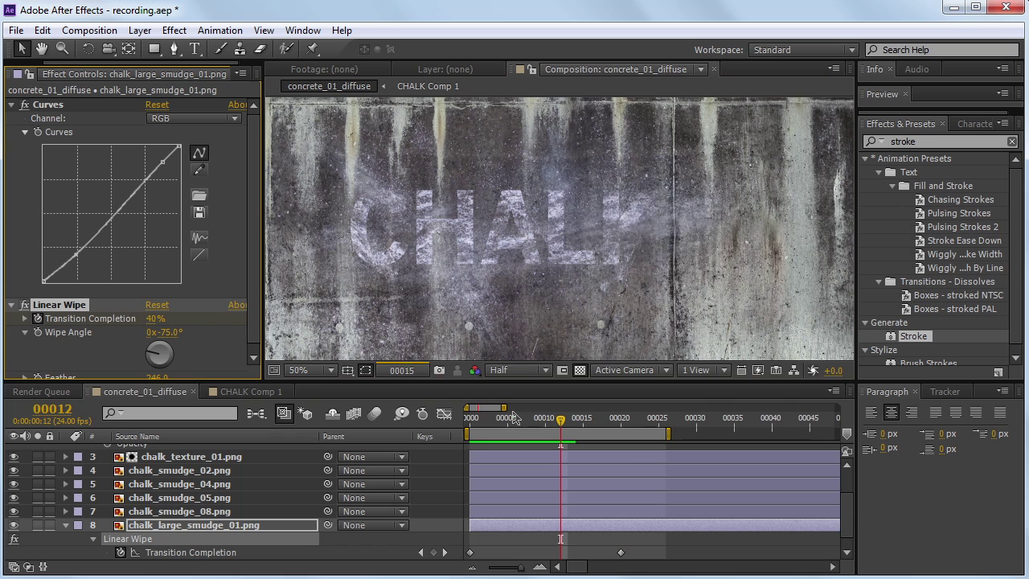
scroll(165, 372, down, 1)
drag(164, 371, 266, 360)
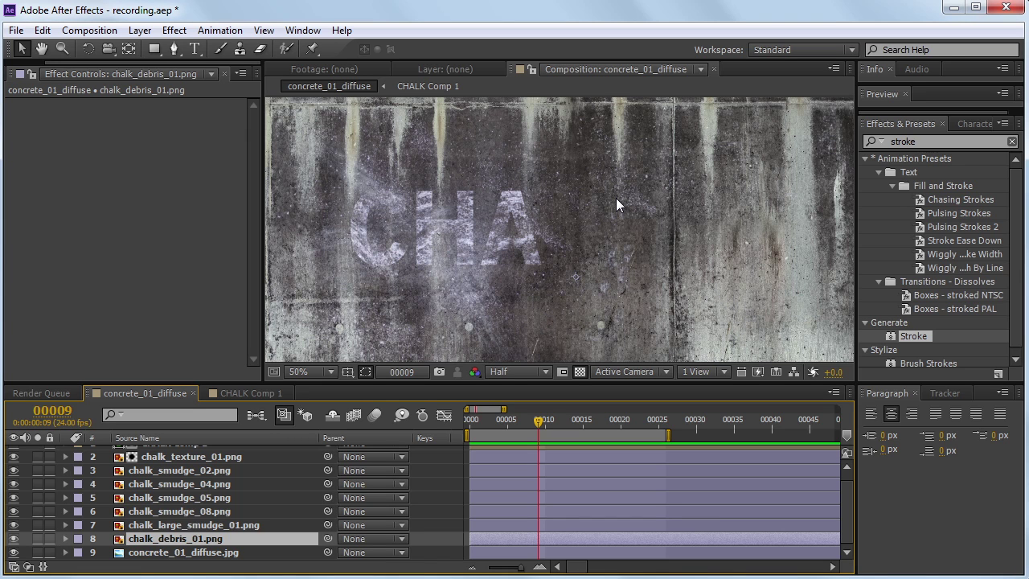
Step: Create an HDTV 1080 24 composition named Comp 1 and place the concrete_01_diffuse composition in it
key(ctrl+n)
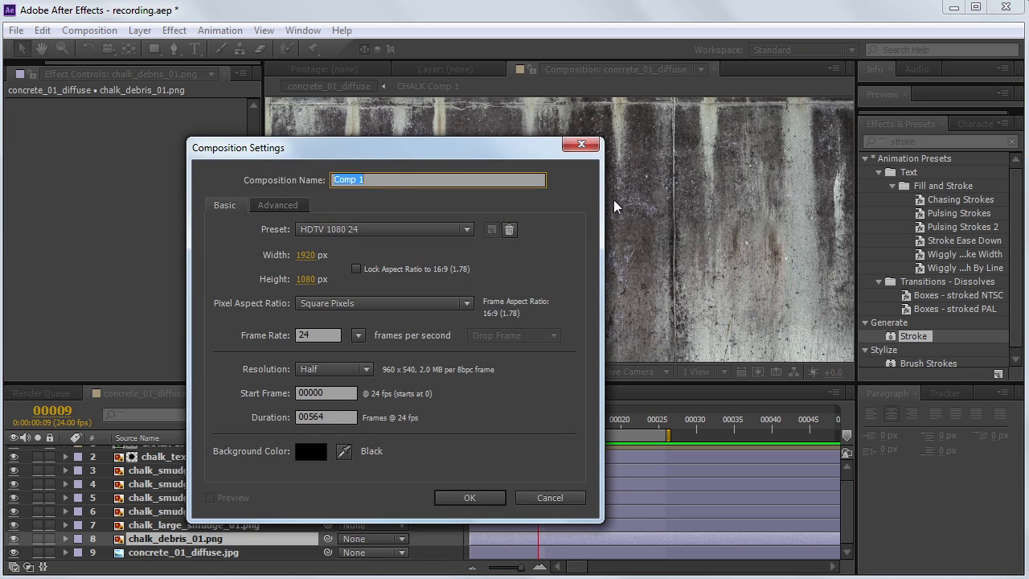
click(450, 497)
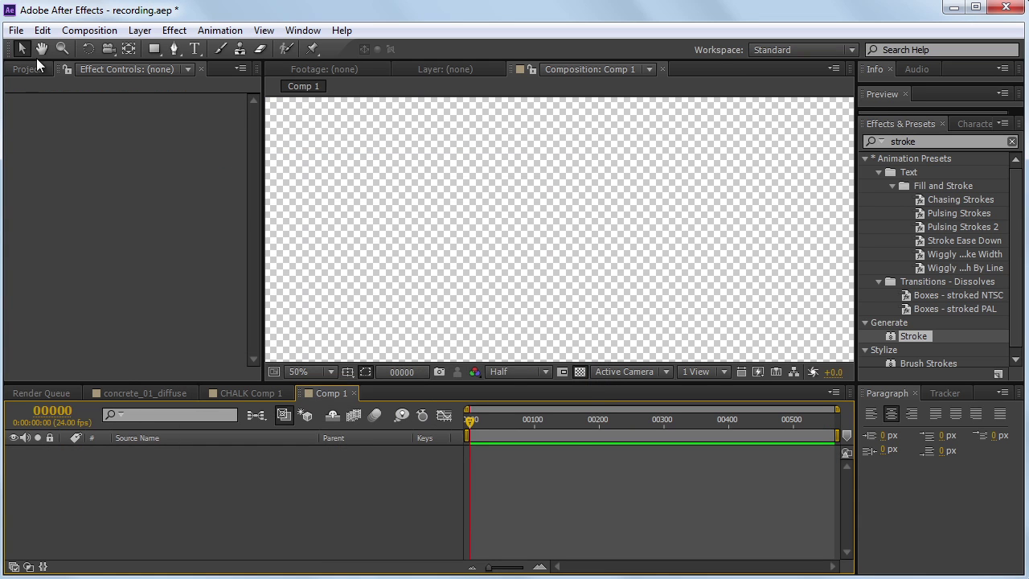
click(27, 70)
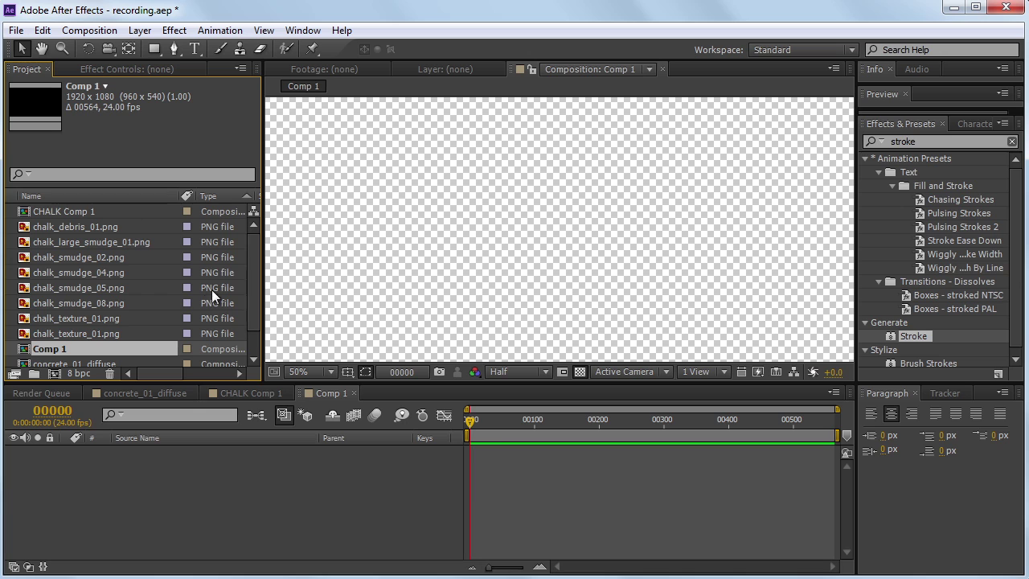
drag(251, 278, 253, 308)
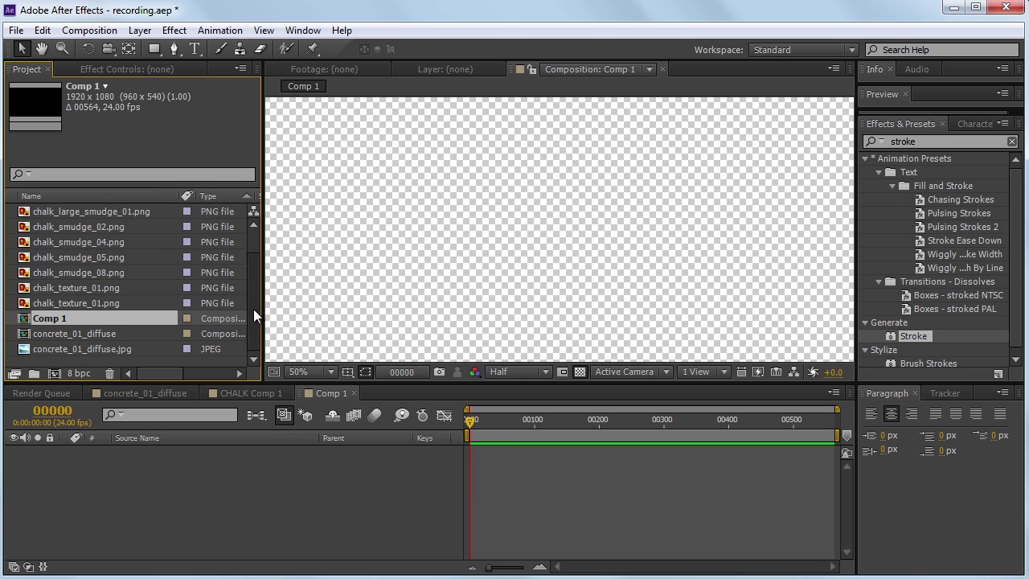
click(92, 334)
drag(51, 336, 100, 464)
Step: Go to frame 19 in Comp 1 and fit the whole composition in the viewer
scroll(461, 262, down, 2)
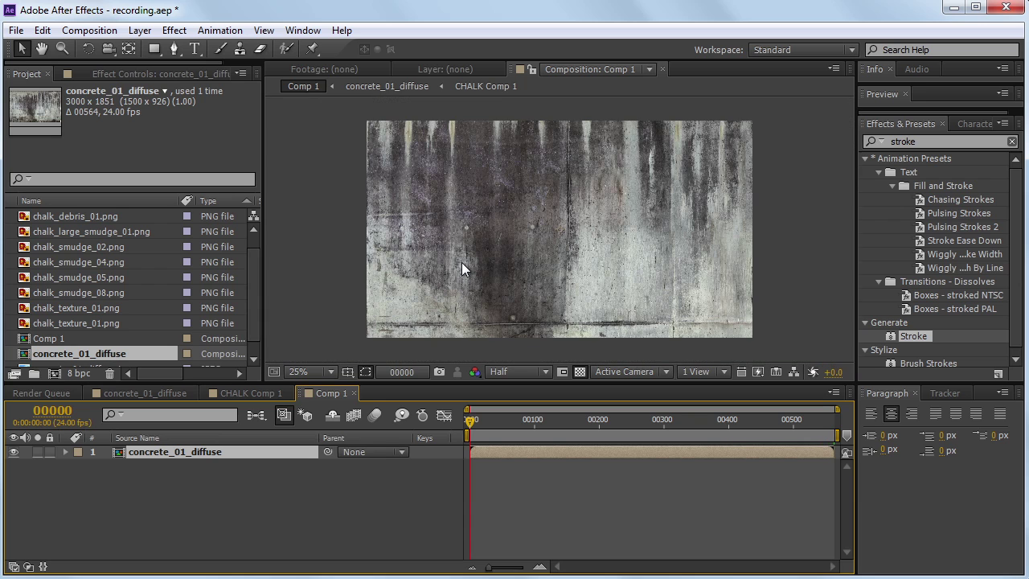
key(period)
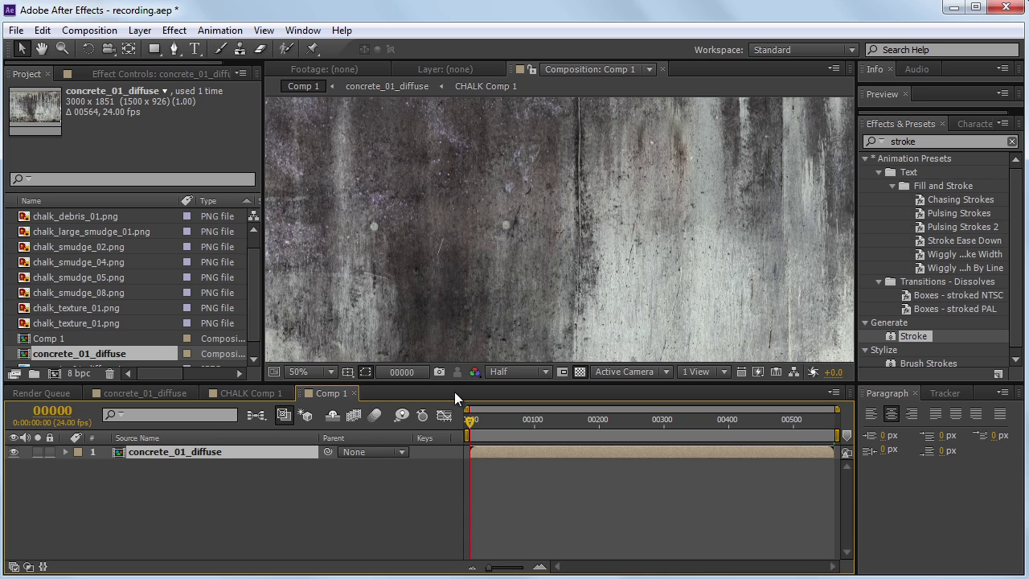
drag(467, 418, 483, 418)
drag(441, 261, 540, 330)
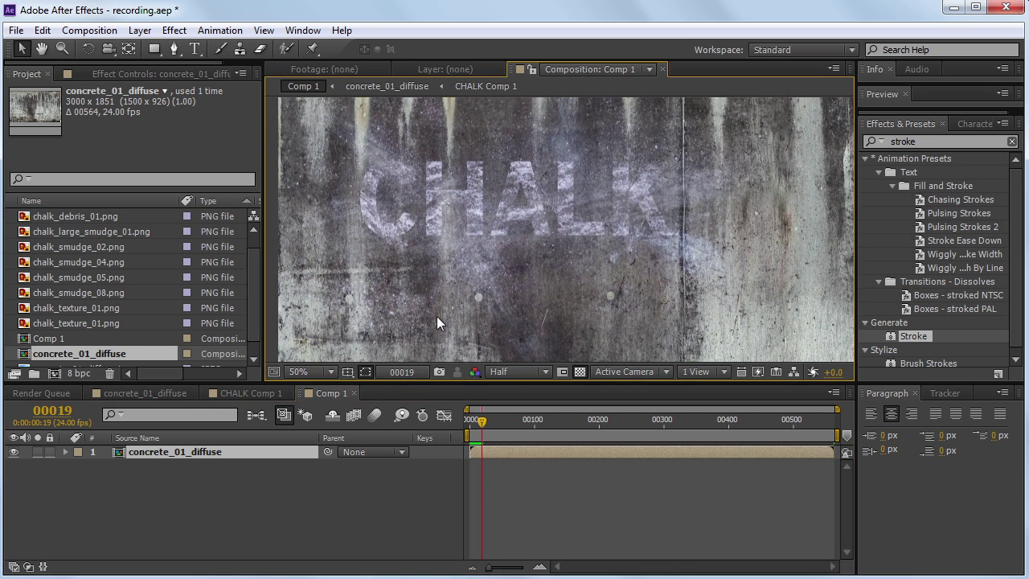
click(294, 373)
click(324, 390)
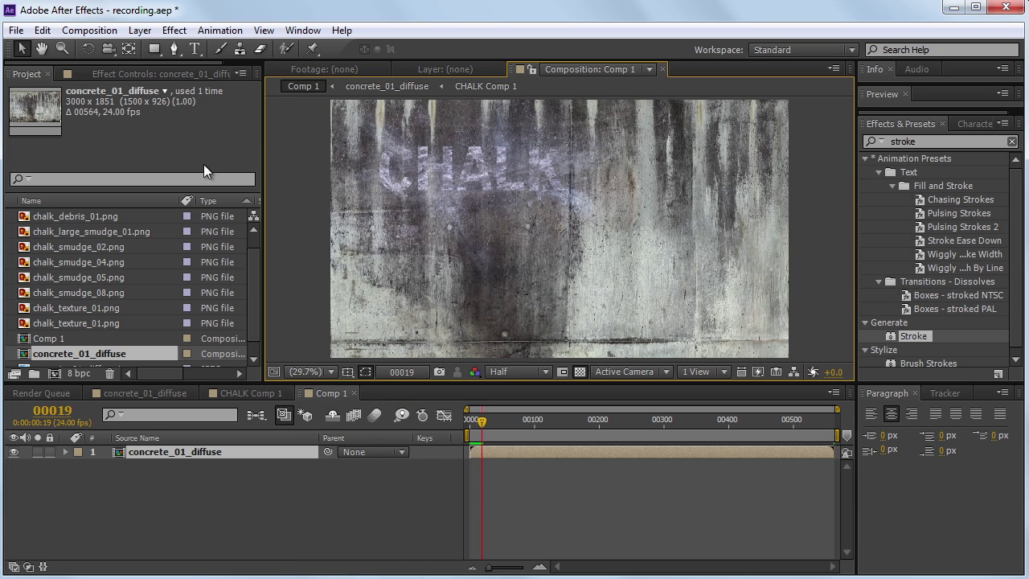
Step: Add a 1920 x 1080 white solid named White Solid 1 above the concrete_01_diffuse layer
click(176, 471)
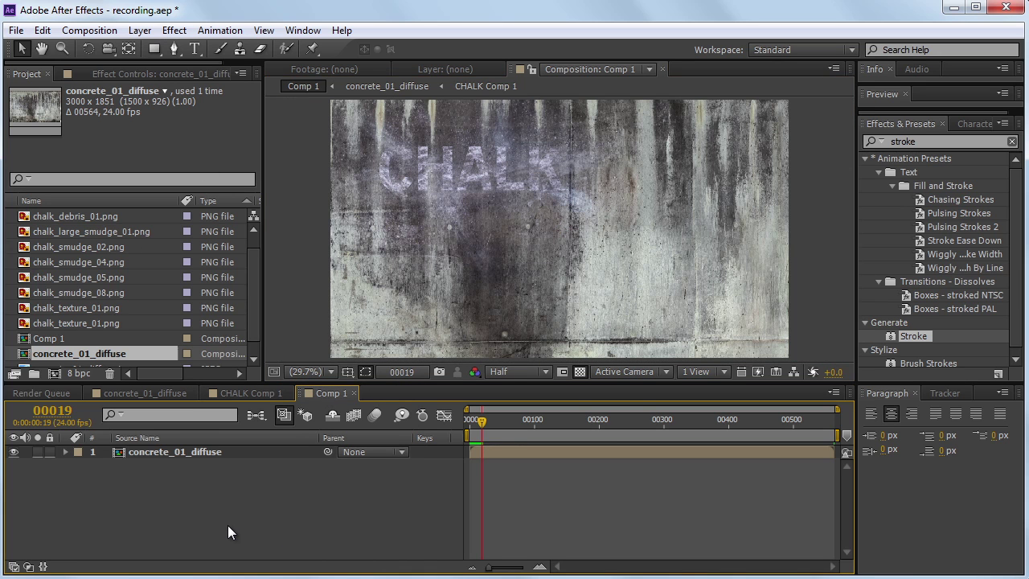
key(ctrl+y)
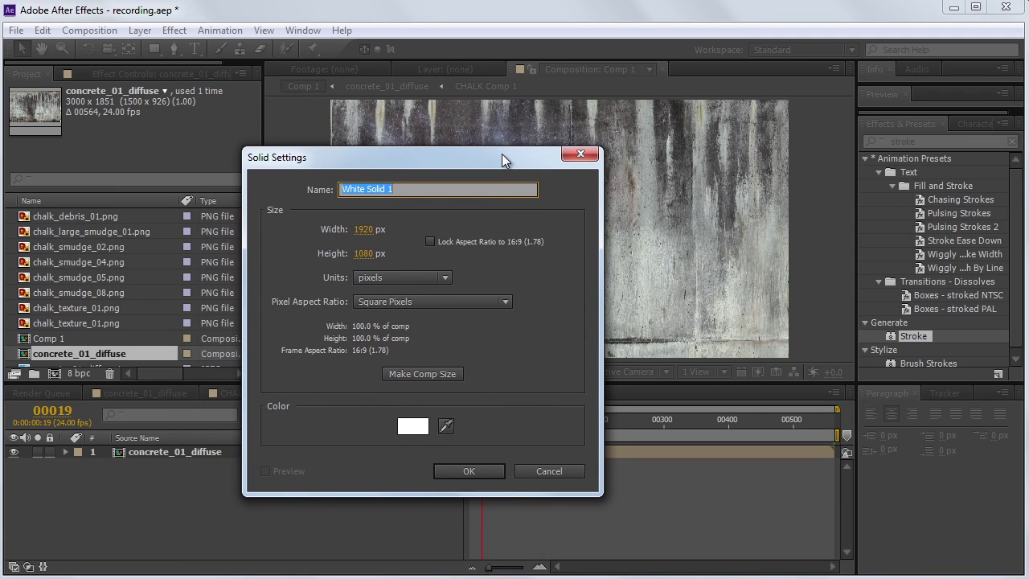
click(453, 474)
Step: Apply the Video Copilot Element effect to White Solid 1 and expand its Custom Layers settings
click(175, 30)
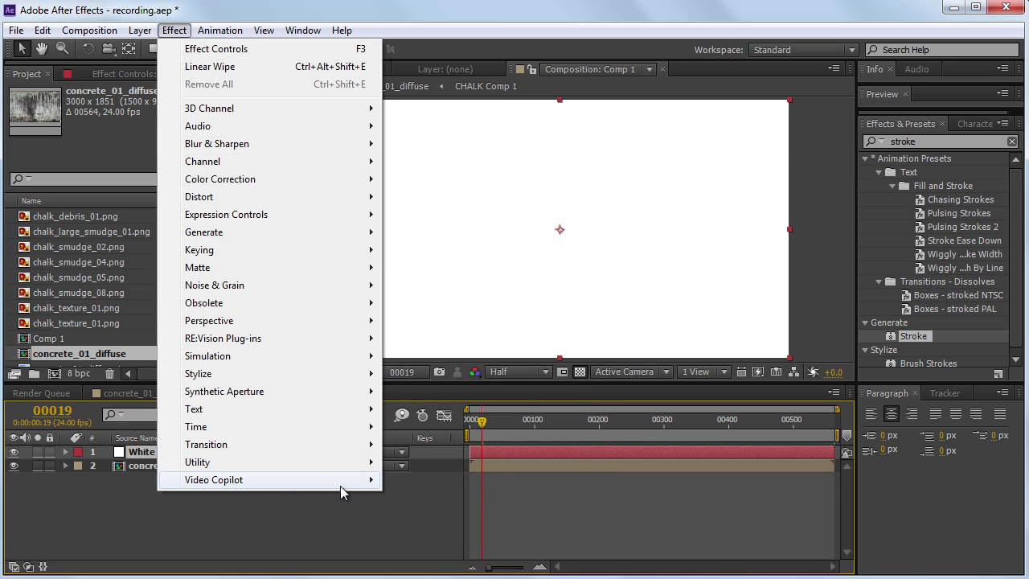
mouse_move(341, 485)
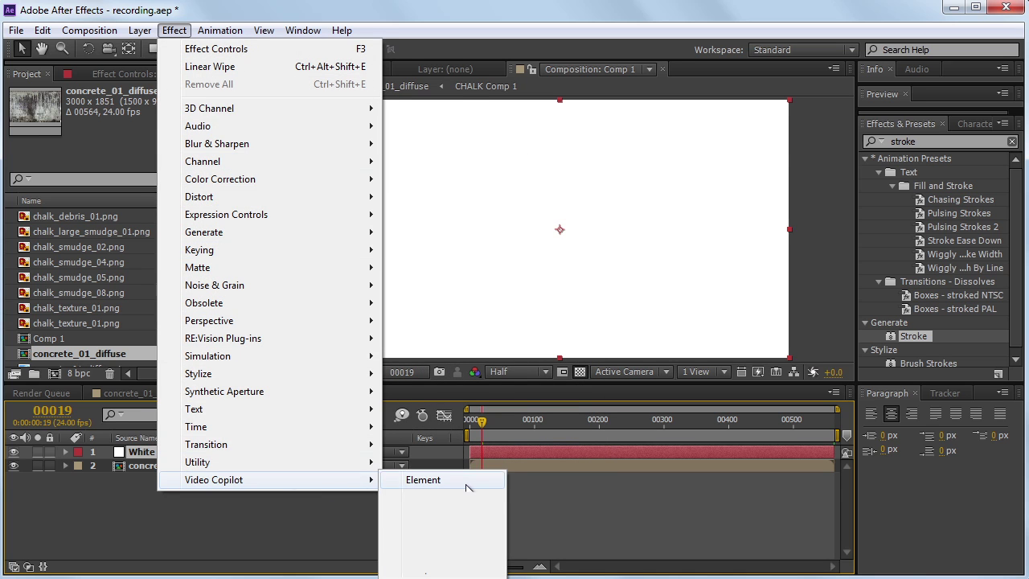
click(466, 484)
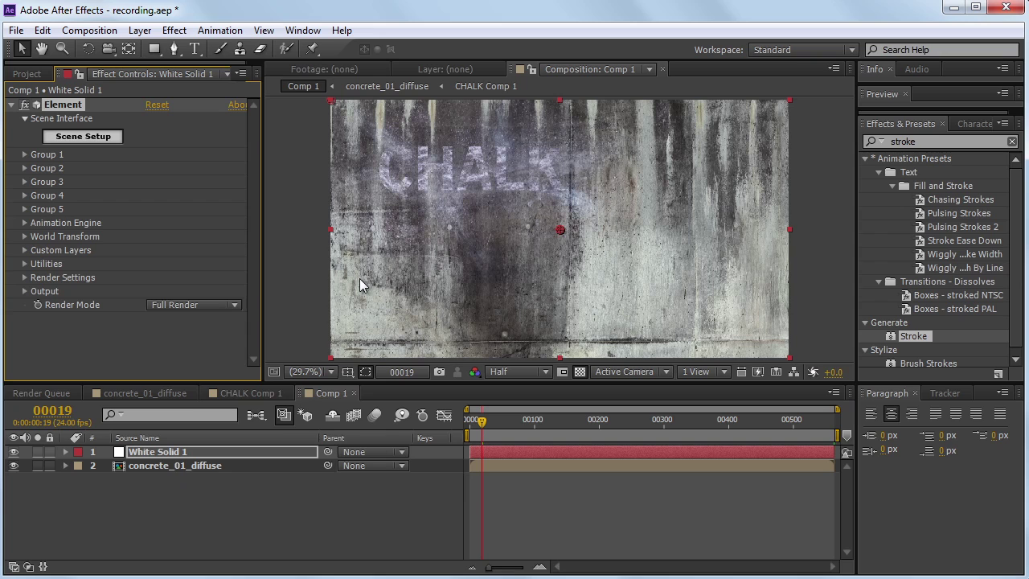
click(24, 250)
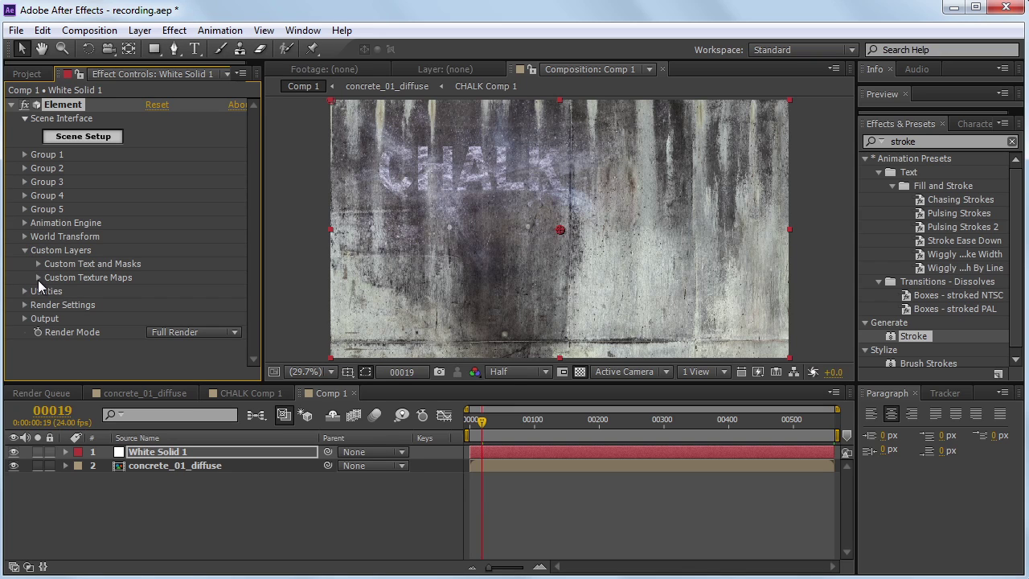
Step: Assign the concrete_01_diffuse layer to Layer 1 of Element's Custom Texture Maps
click(37, 278)
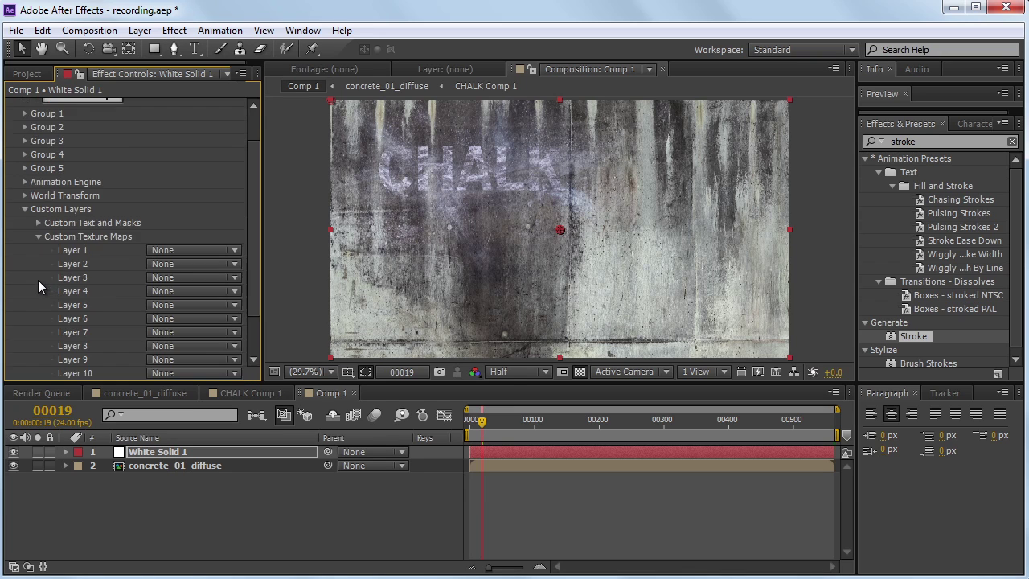
click(175, 249)
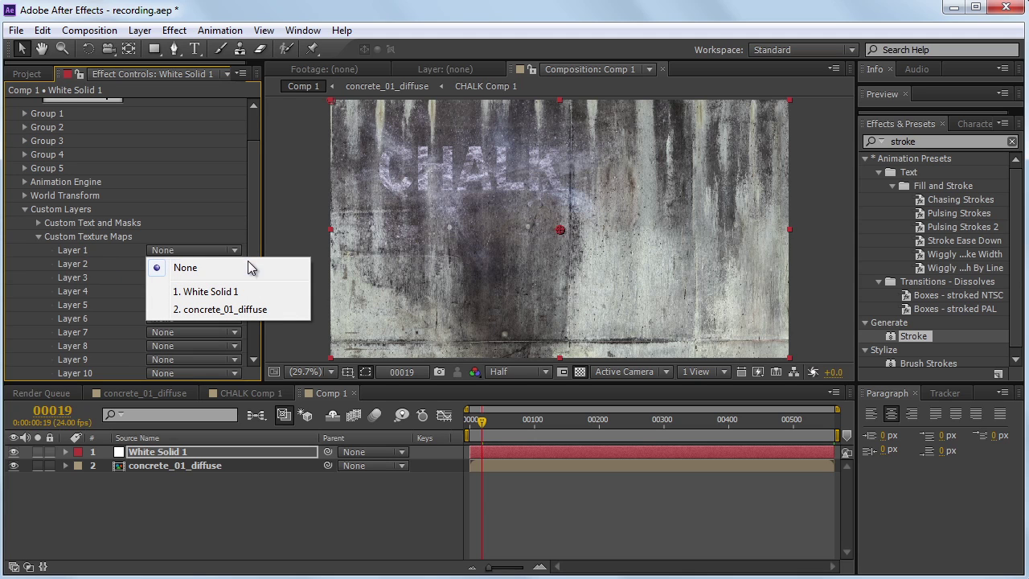
click(263, 311)
scroll(247, 163, up, 2)
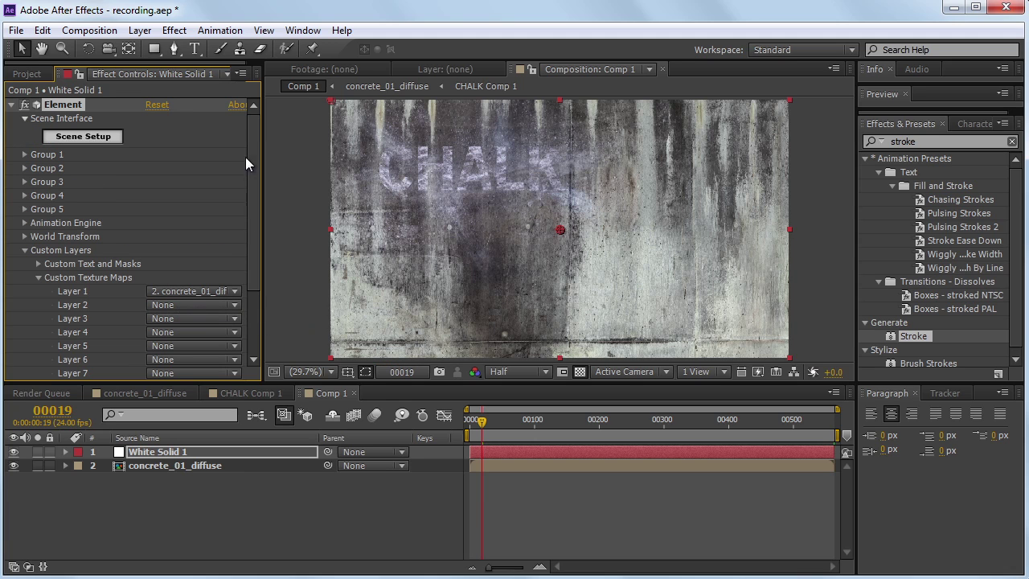
Step: Open Element's Scene Setup and add the empty_room model from the Primitives folder to the scene
click(89, 138)
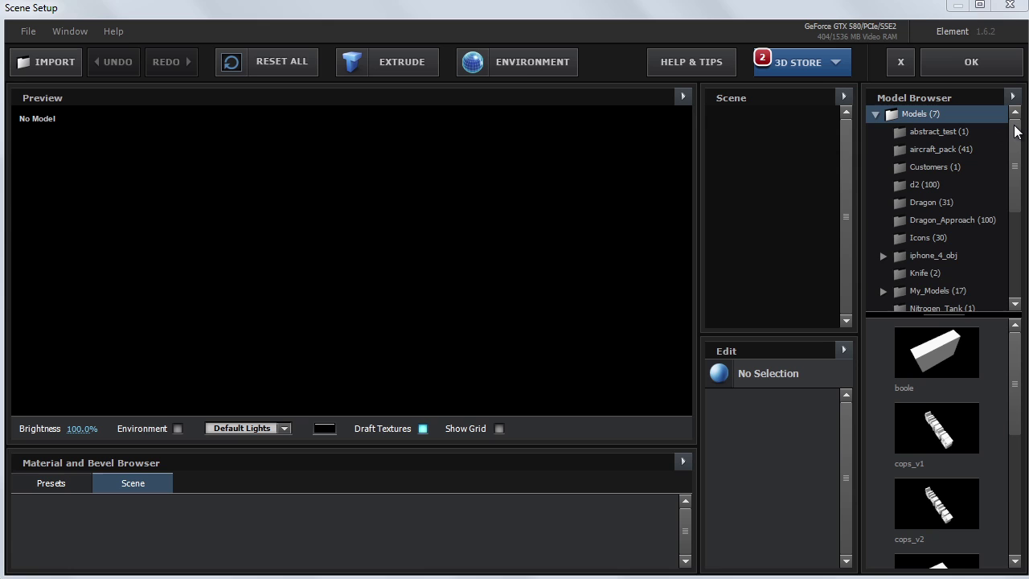
drag(1013, 131, 1002, 281)
click(950, 231)
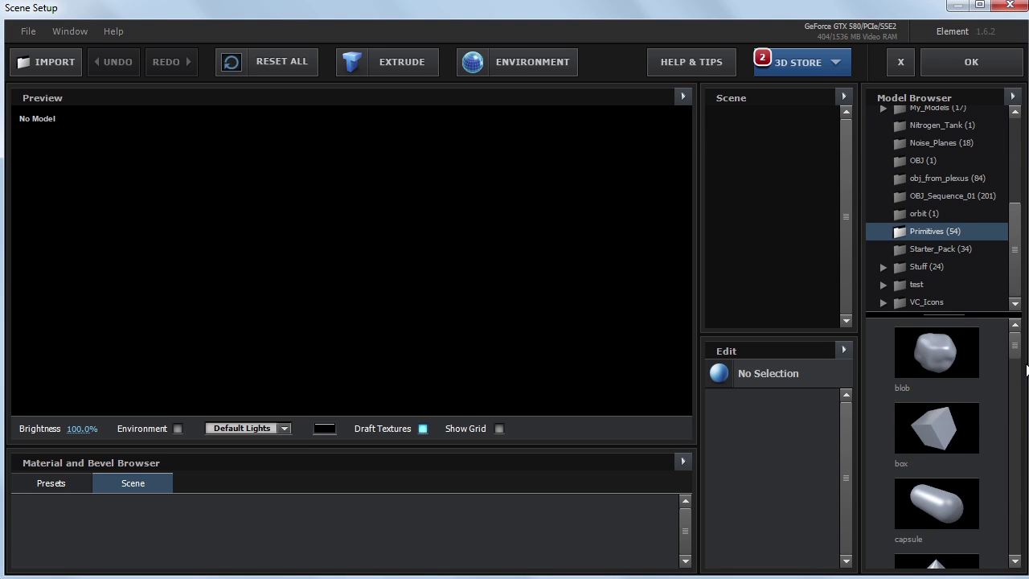
drag(1013, 344, 1015, 409)
click(931, 387)
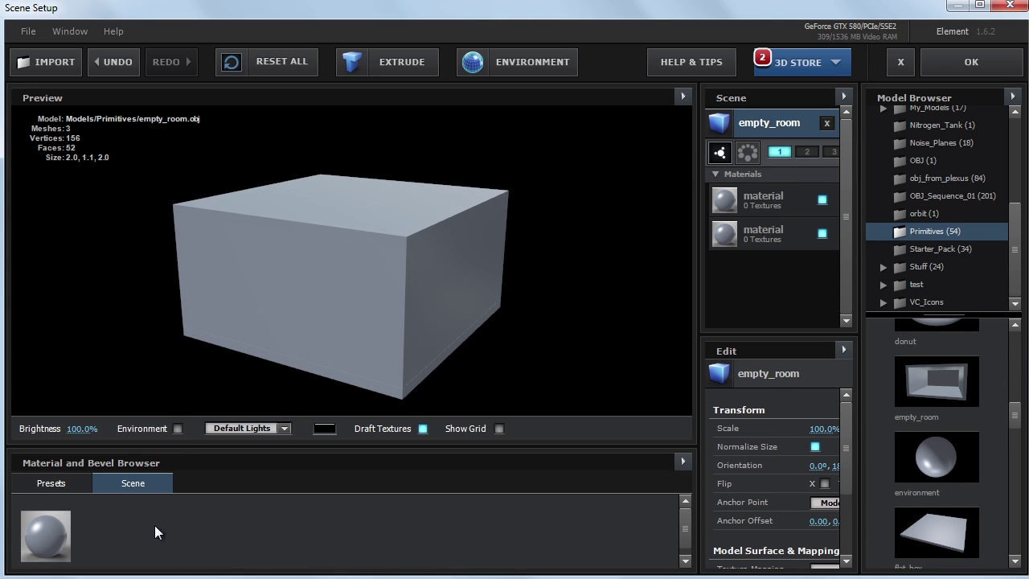
Step: Reset the scene's room material to its default settings
right_click(46, 530)
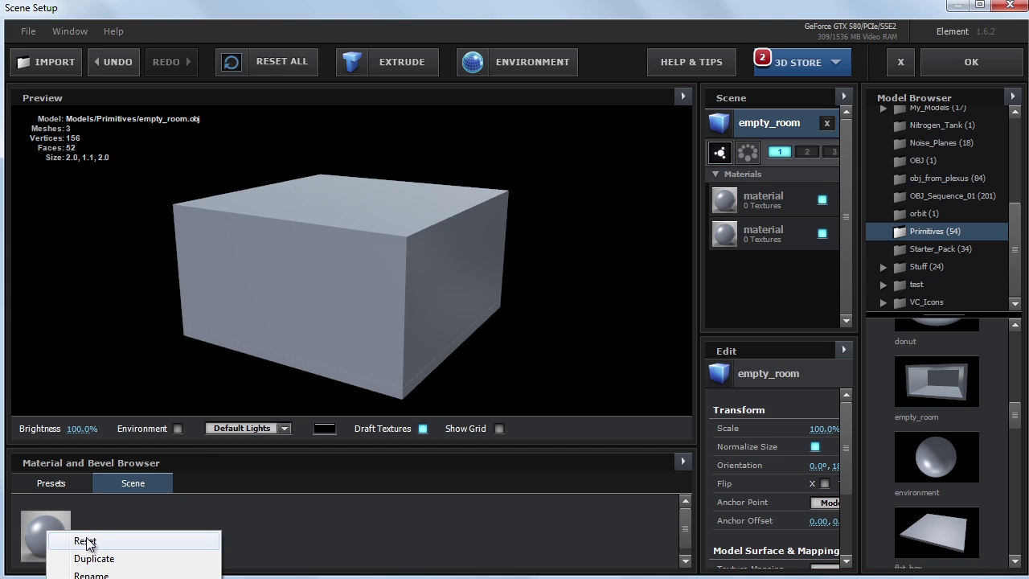
click(86, 543)
drag(381, 277, 487, 254)
Step: Load Custom Layer 1 [concrete_01_diffuse] as the Diffuse texture of the first empty_room material
click(775, 205)
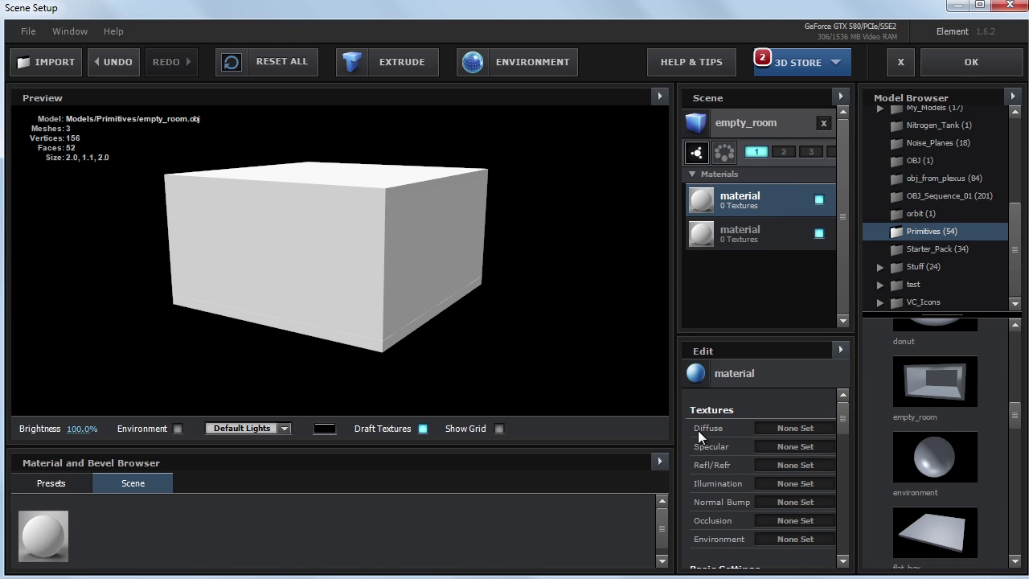
click(783, 435)
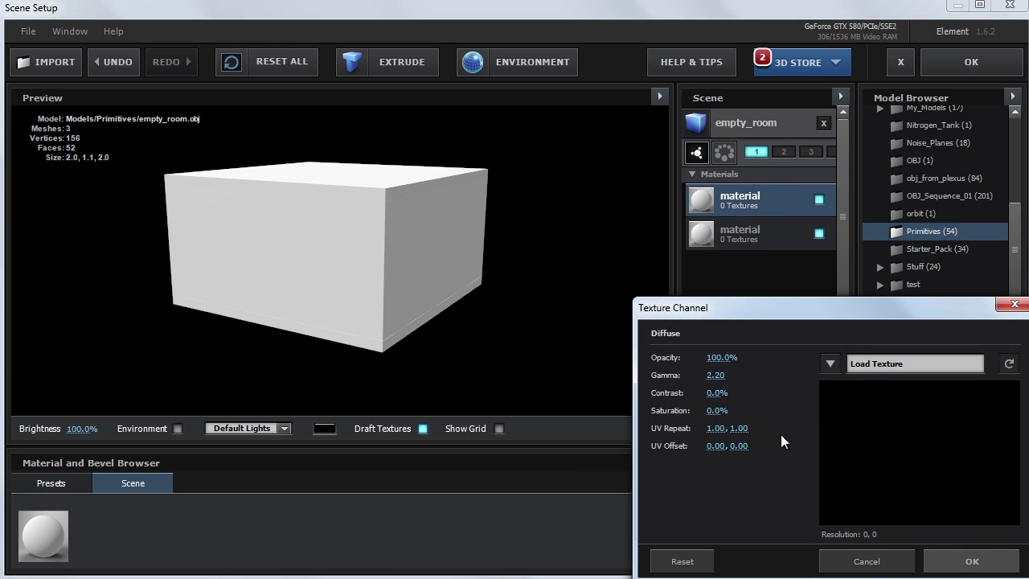
drag(778, 310, 614, 246)
click(663, 298)
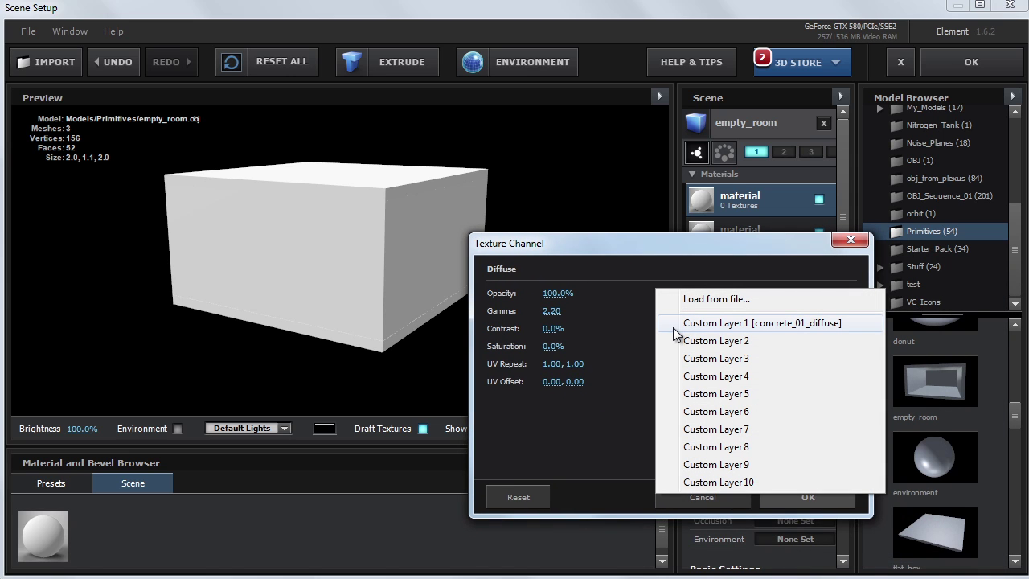
click(776, 323)
click(811, 494)
drag(413, 292, 204, 257)
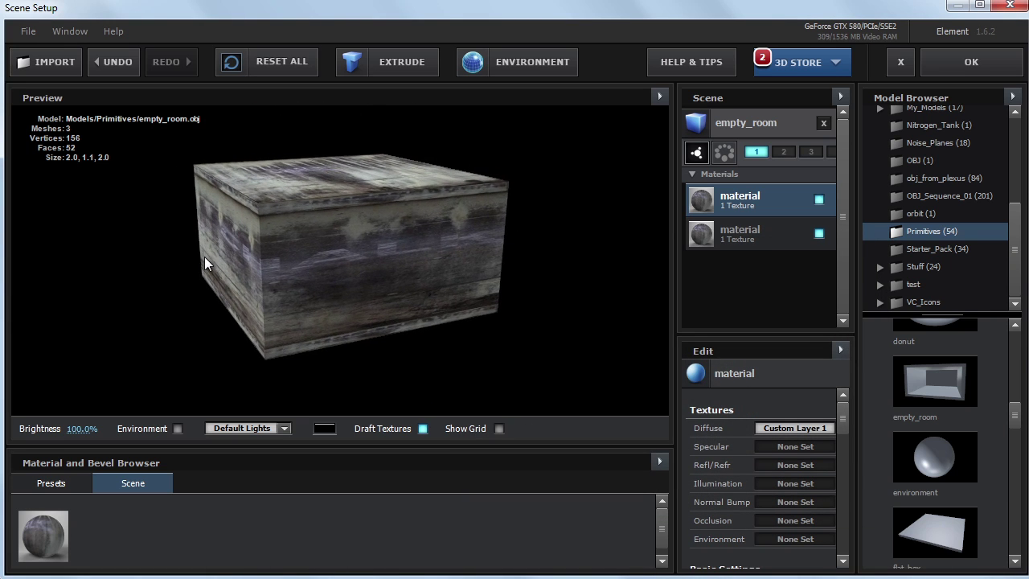
Step: Set the empty_room model's texture mapping to Box (Preserve Aspect Ratio)
click(755, 133)
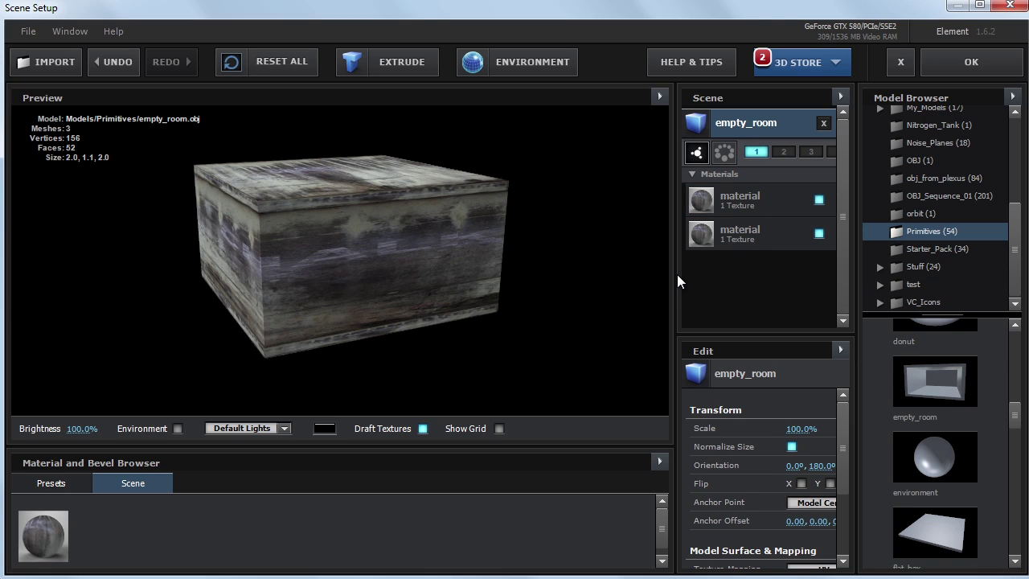
drag(677, 274, 576, 285)
scroll(792, 455, down, 3)
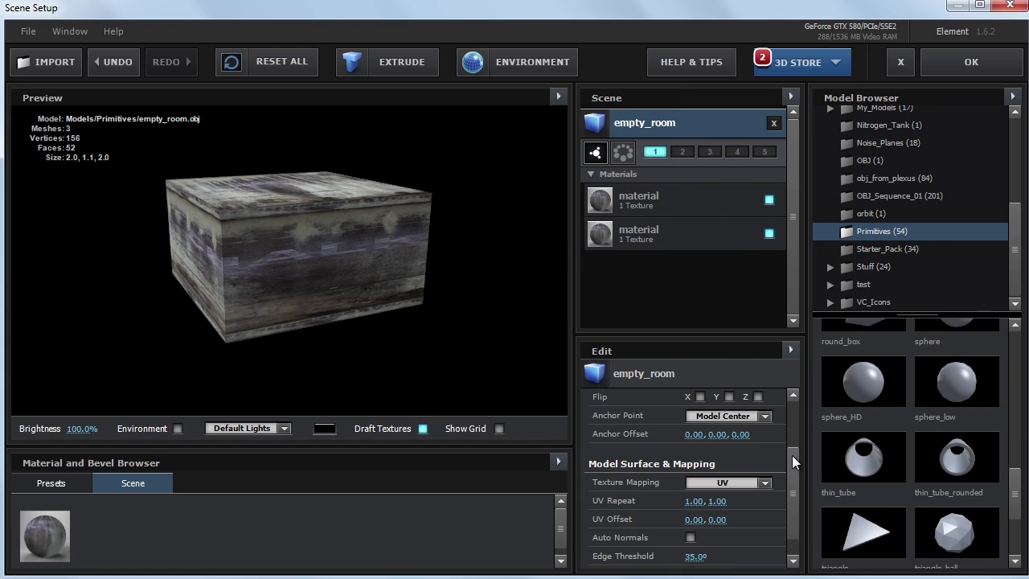
click(758, 482)
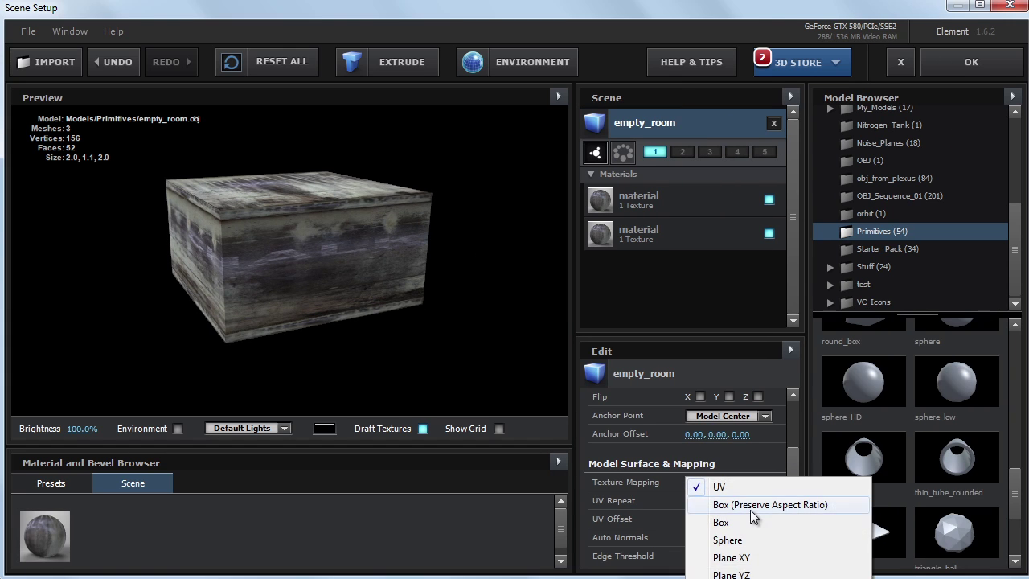
click(752, 507)
drag(363, 270, 425, 255)
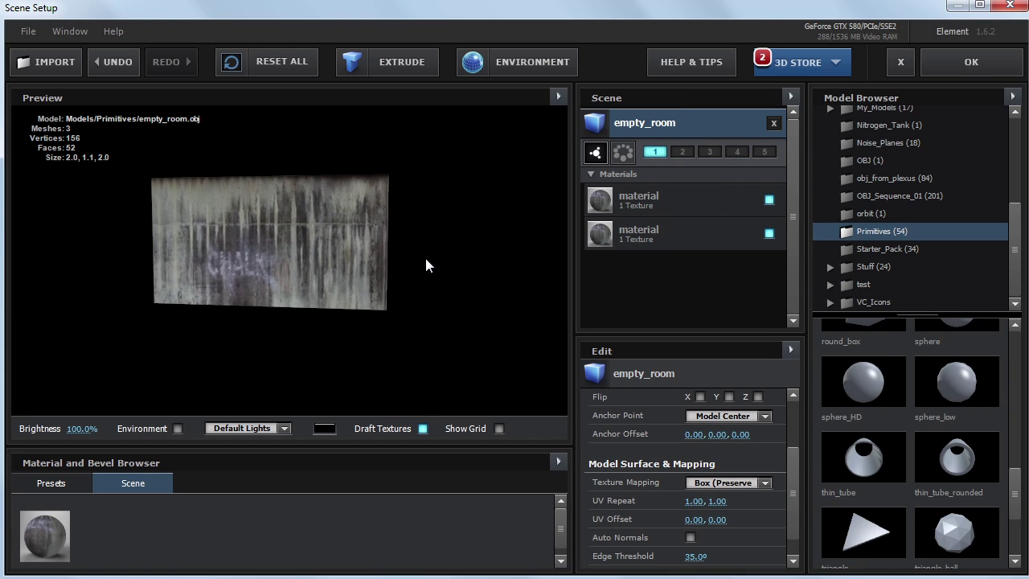
scroll(316, 284, up, 5)
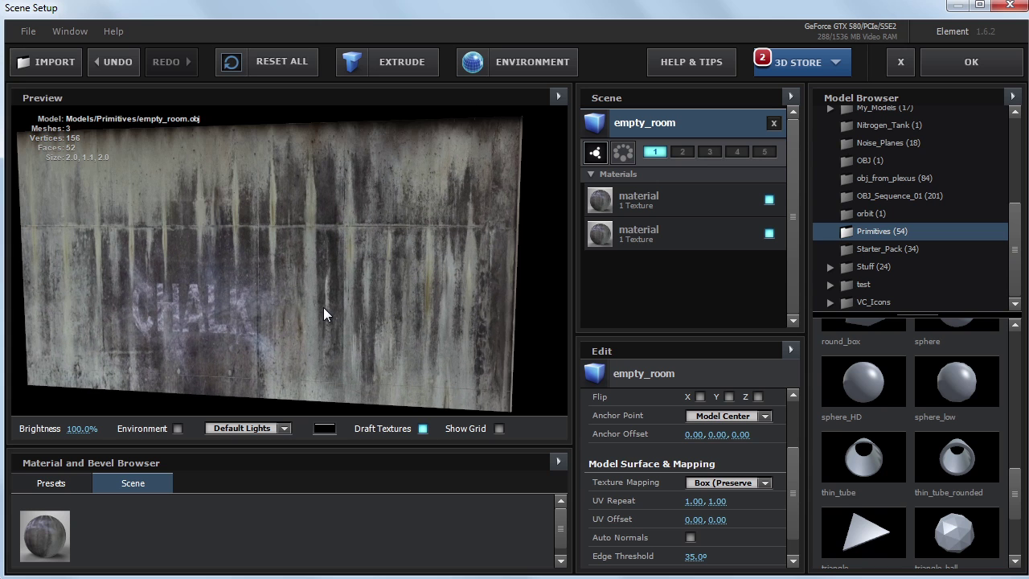
drag(323, 307, 364, 278)
Step: Set the empty_room model's UV Repeat to 1.00, 1.46 and UV Offset to -0.11, 0.03, with Draft Textures off in the preview
click(647, 195)
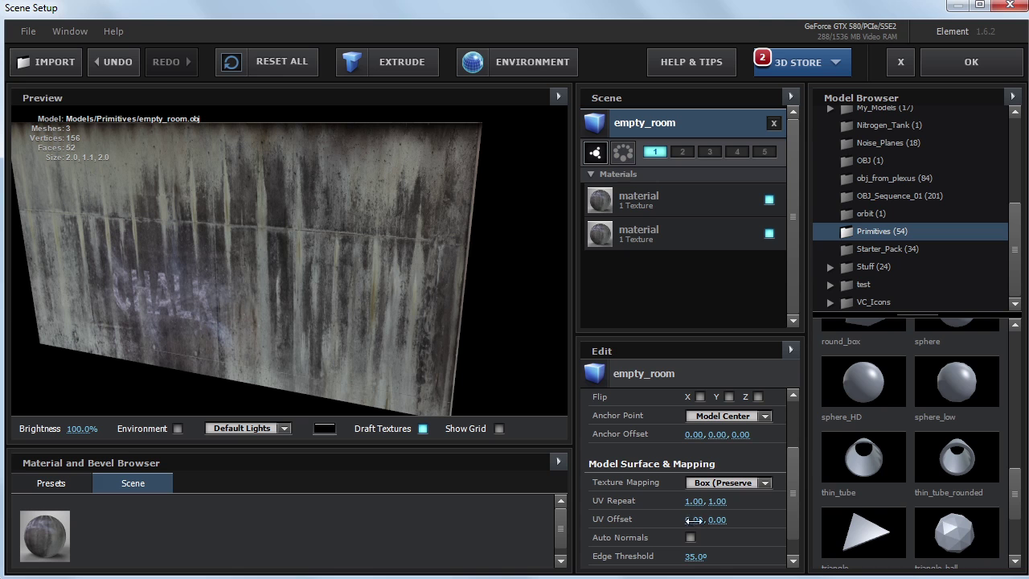
mouse_move(695, 522)
mouse_down()
mouse_move(730, 523)
mouse_move(693, 520)
mouse_move(689, 507)
mouse_up()
key(ctrl+z)
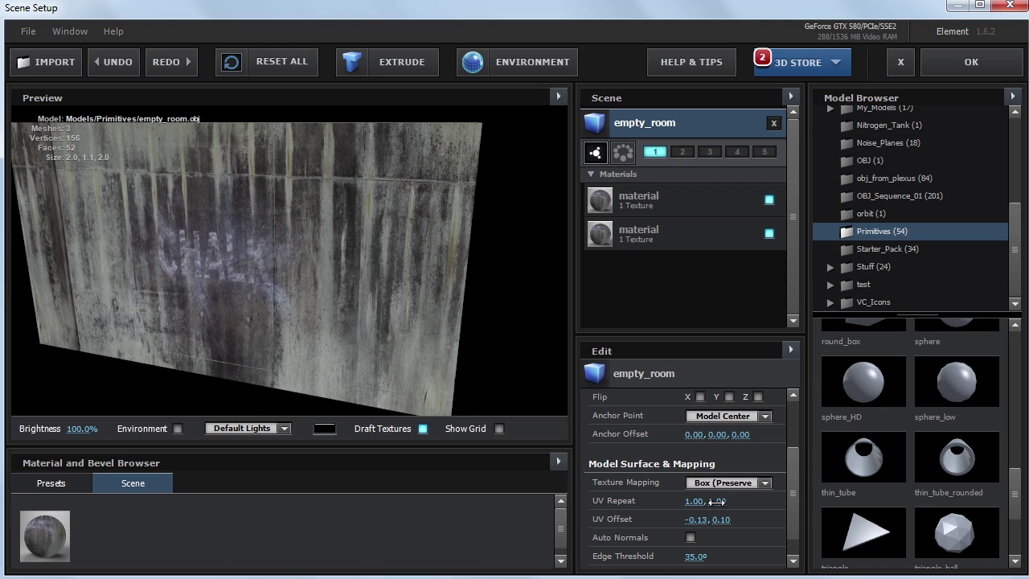
drag(718, 500, 747, 500)
drag(112, 193, 163, 173)
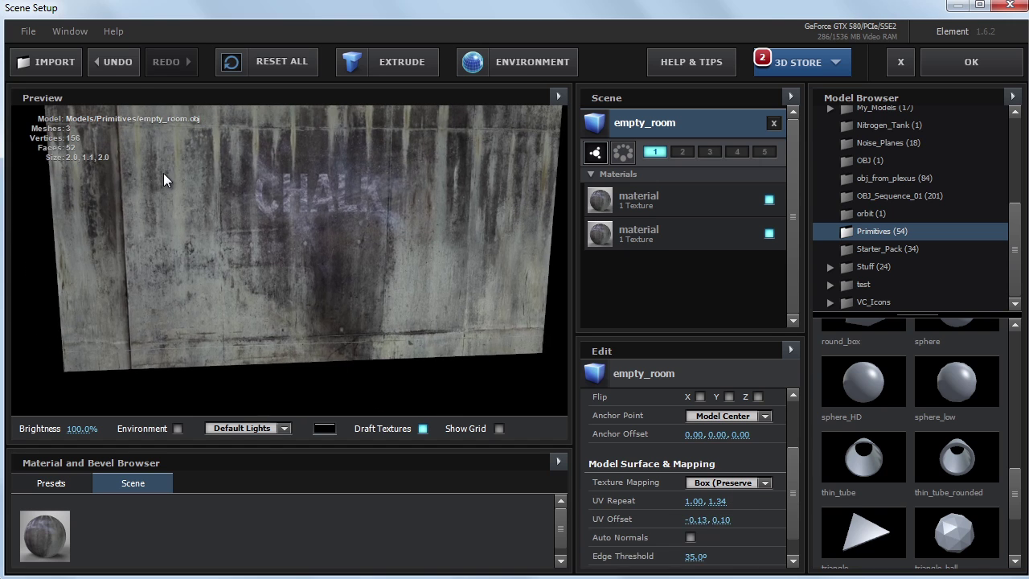
mouse_move(693, 521)
mouse_down()
mouse_move(718, 520)
mouse_move(698, 519)
mouse_up()
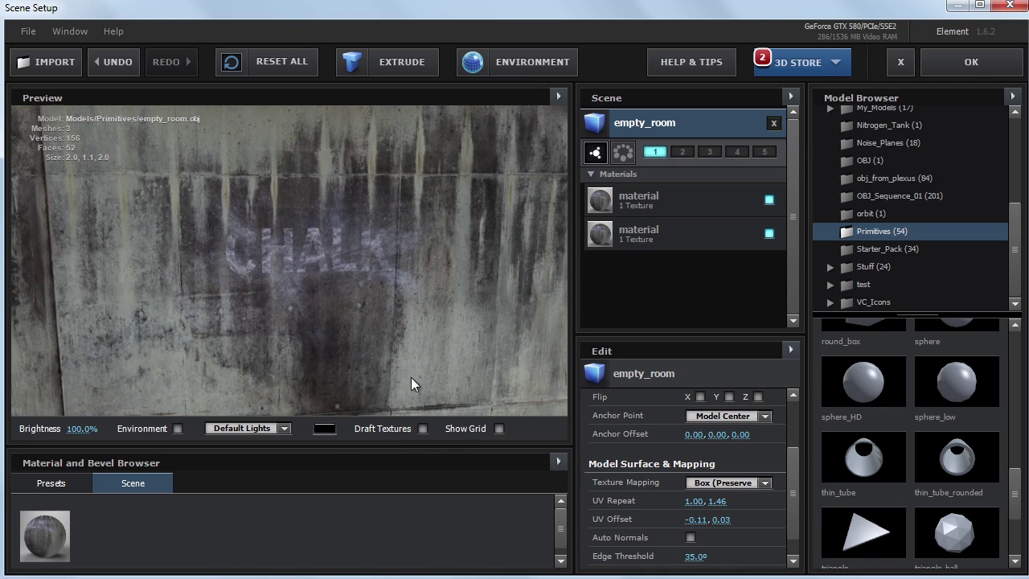
scroll(408, 366, up, 3)
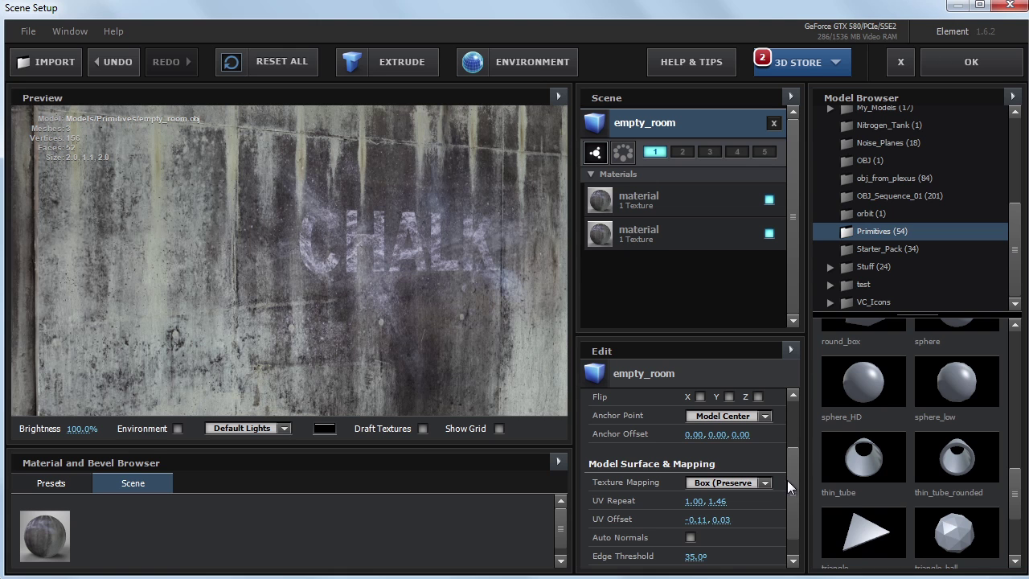
Step: Copy the first material's Diffuse texture into its Specular channel
drag(787, 480, 799, 424)
click(643, 200)
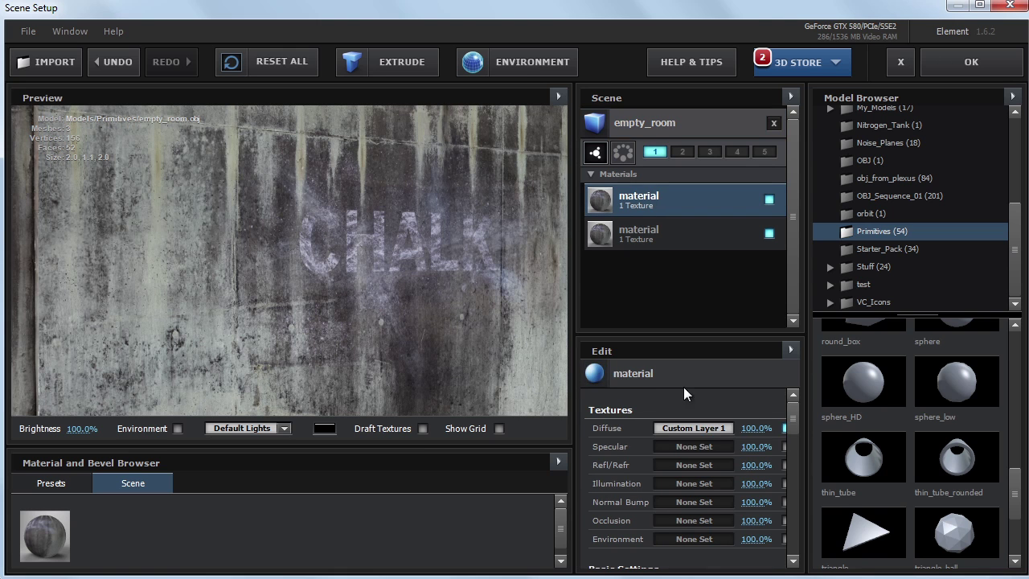
right_click(677, 429)
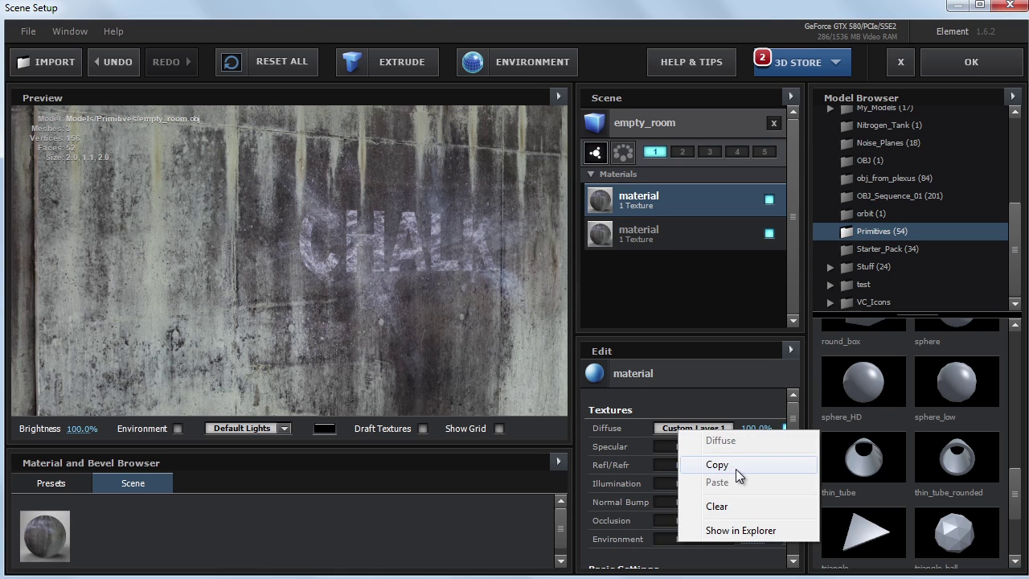
click(738, 469)
right_click(694, 447)
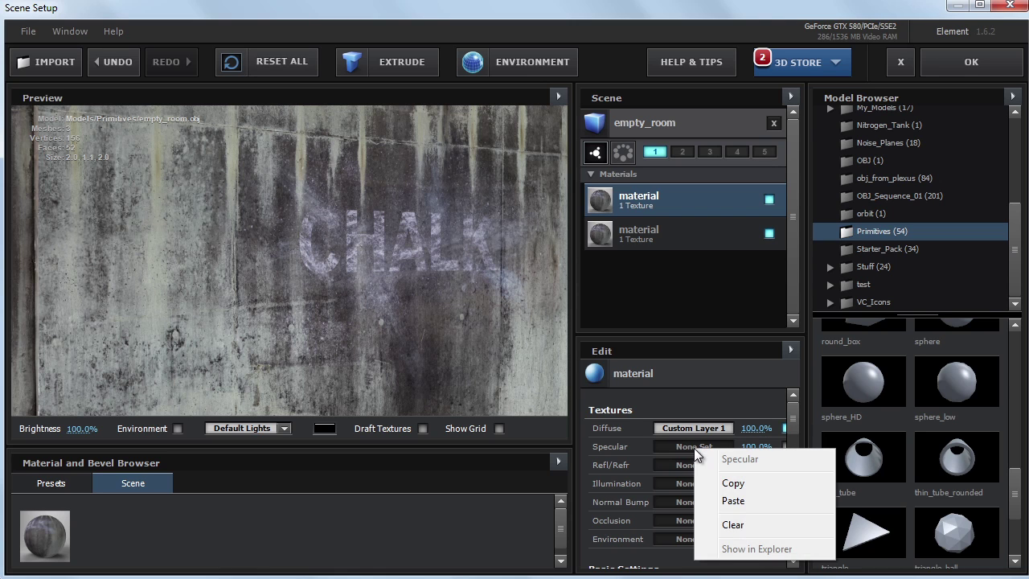
click(743, 503)
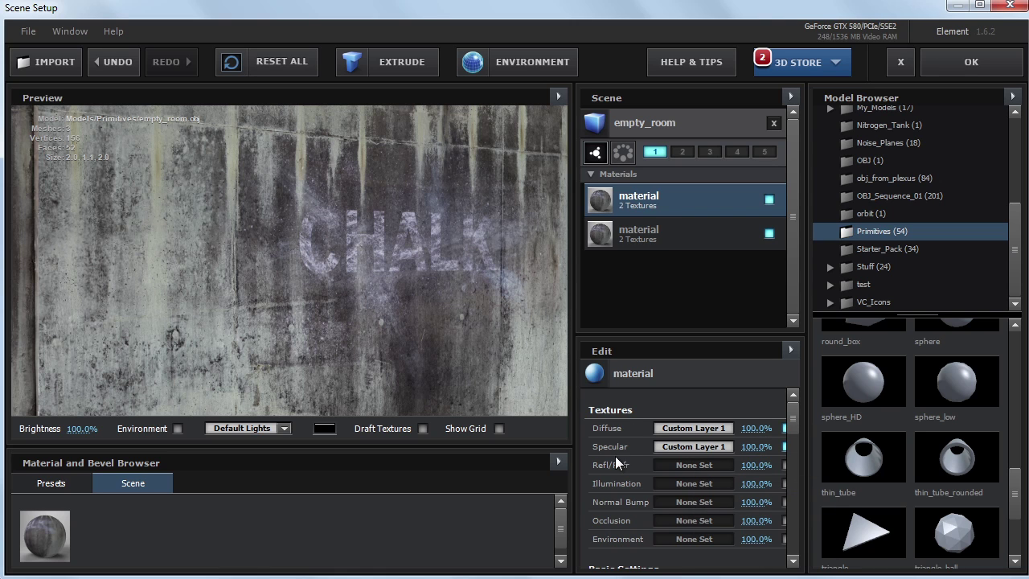
Step: Set the Specular texture's saturation to -100%, contrast to 2.0% and gamma to 2.70
click(664, 449)
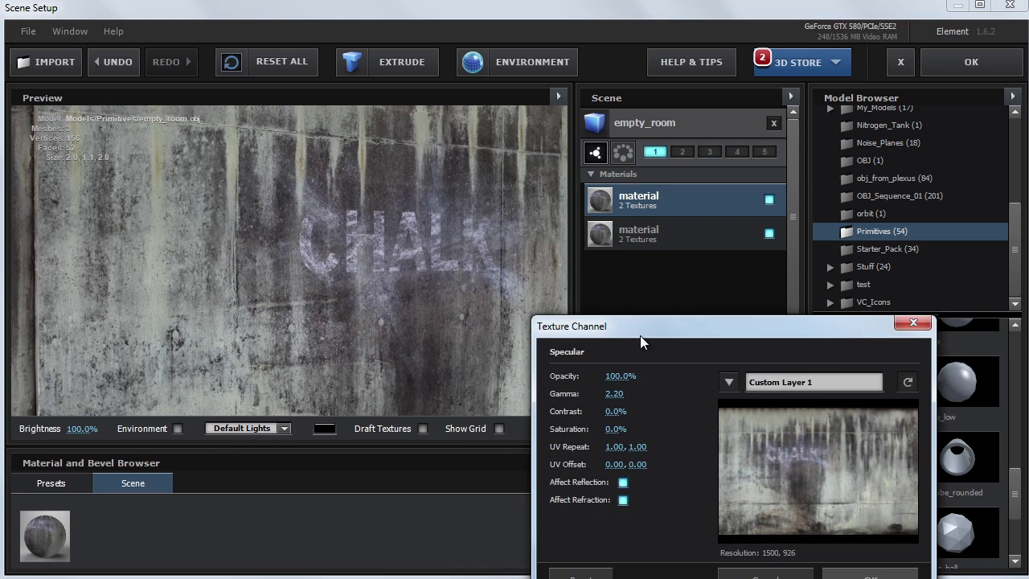
drag(636, 330, 609, 257)
drag(583, 353, 476, 373)
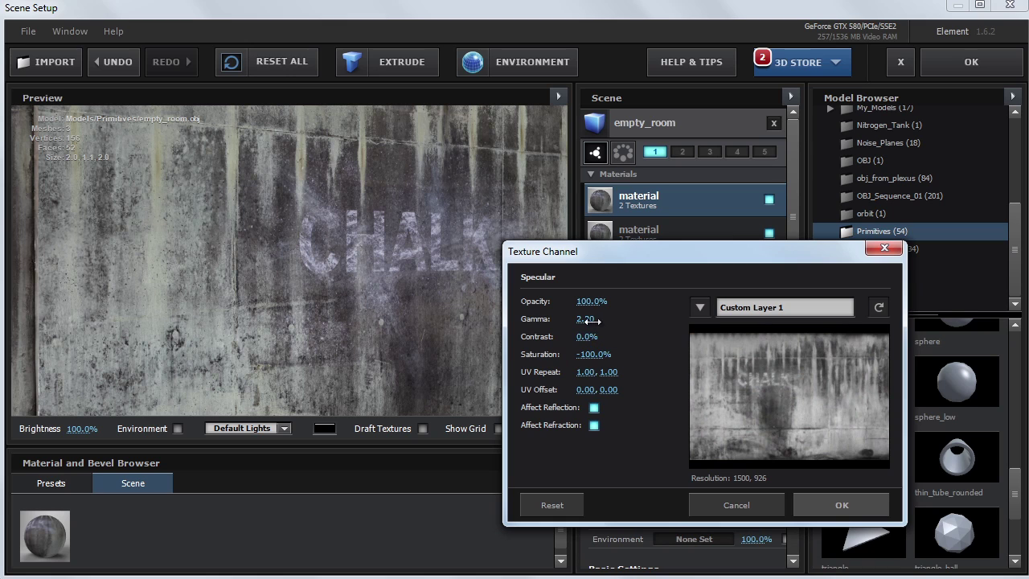
mouse_move(589, 320)
mouse_down()
mouse_move(614, 320)
mouse_move(592, 339)
mouse_up()
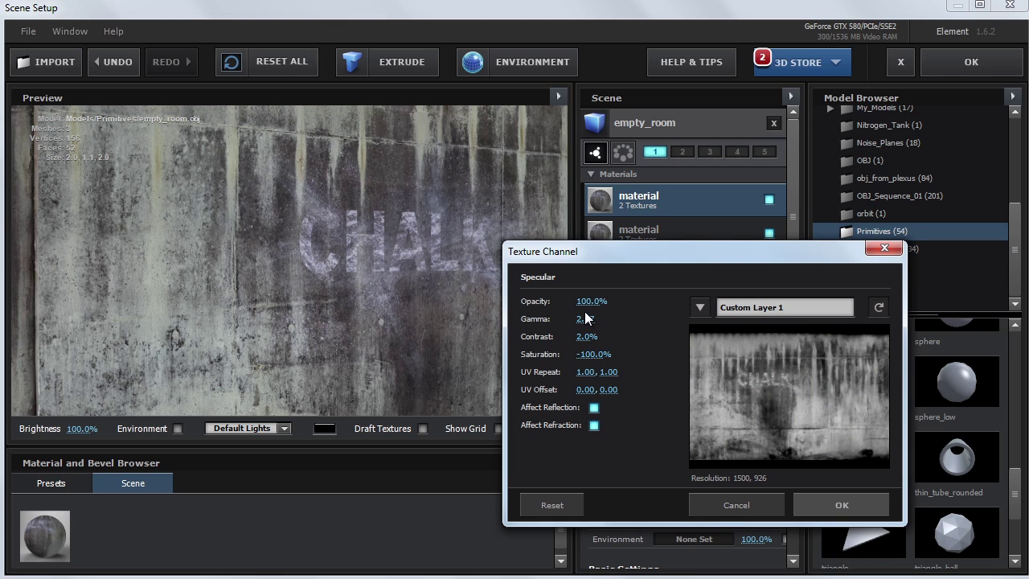
drag(585, 318, 601, 319)
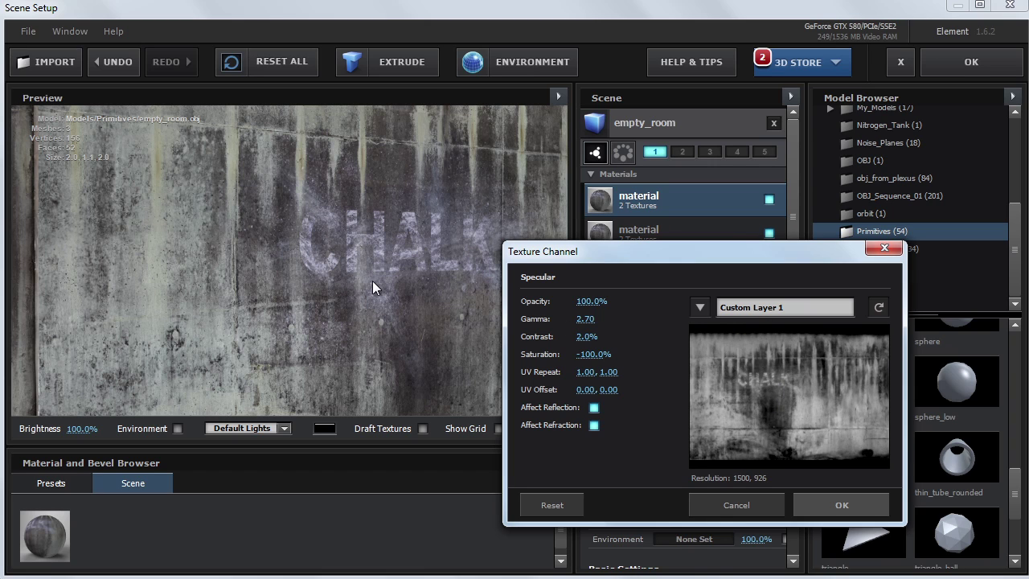
click(820, 502)
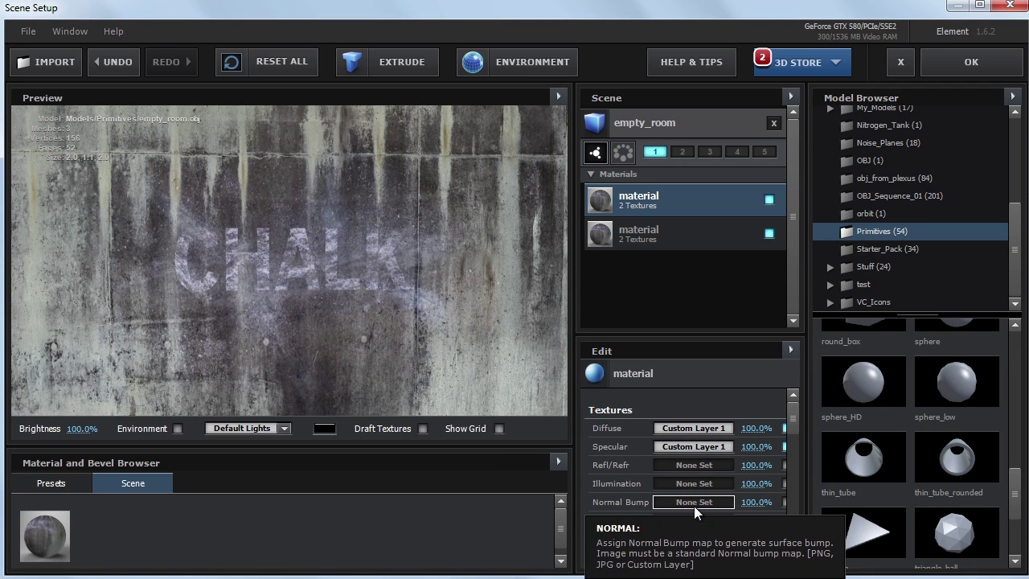
Step: Browse for a Normal Bump texture for the material and select the concrete_01_normal image
click(682, 503)
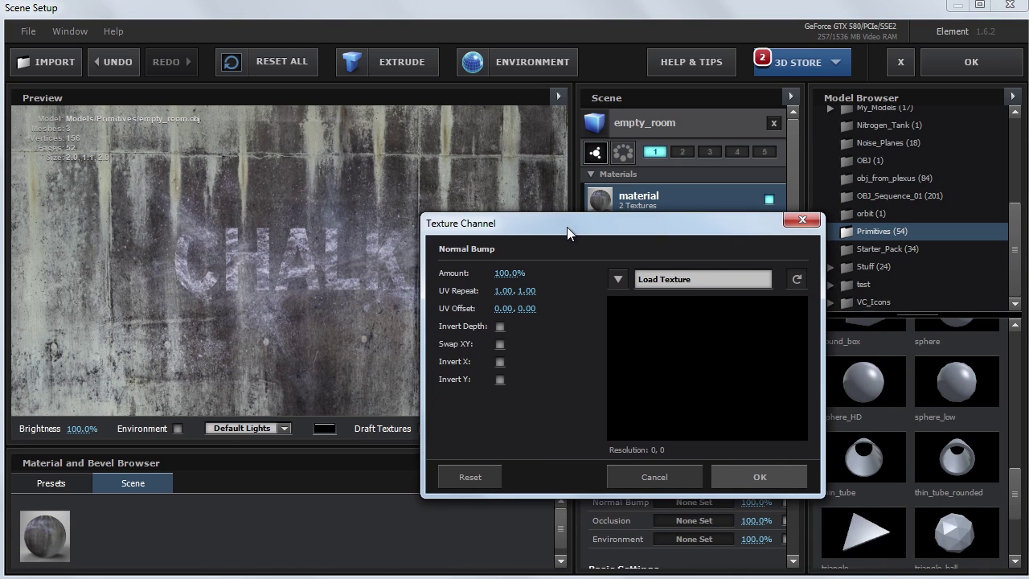
click(690, 281)
double_click(564, 154)
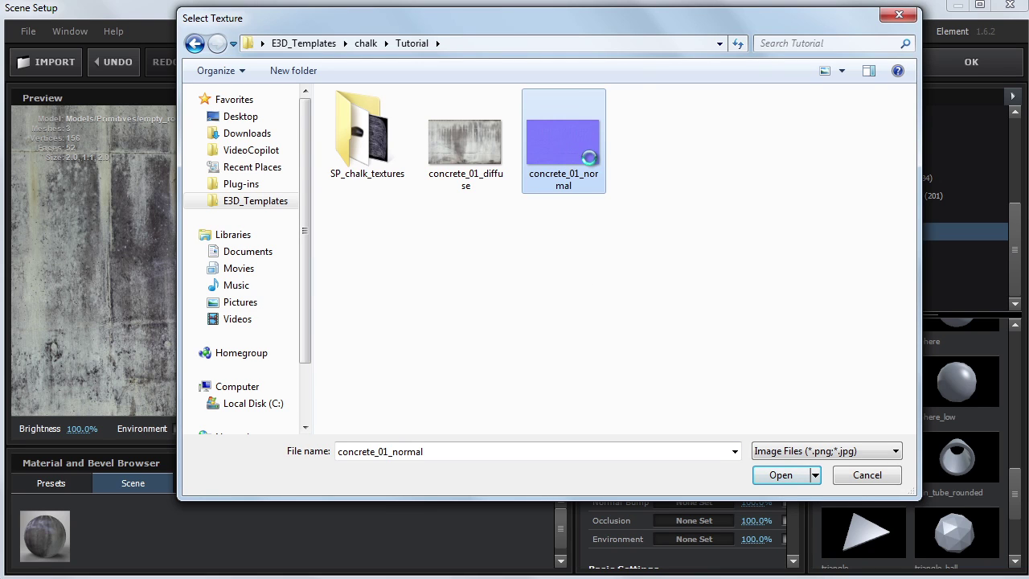
Step: Preview the concrete_01_normal image in Windows Photo Viewer and shrink its window to examine the whole normal map
right_click(566, 155)
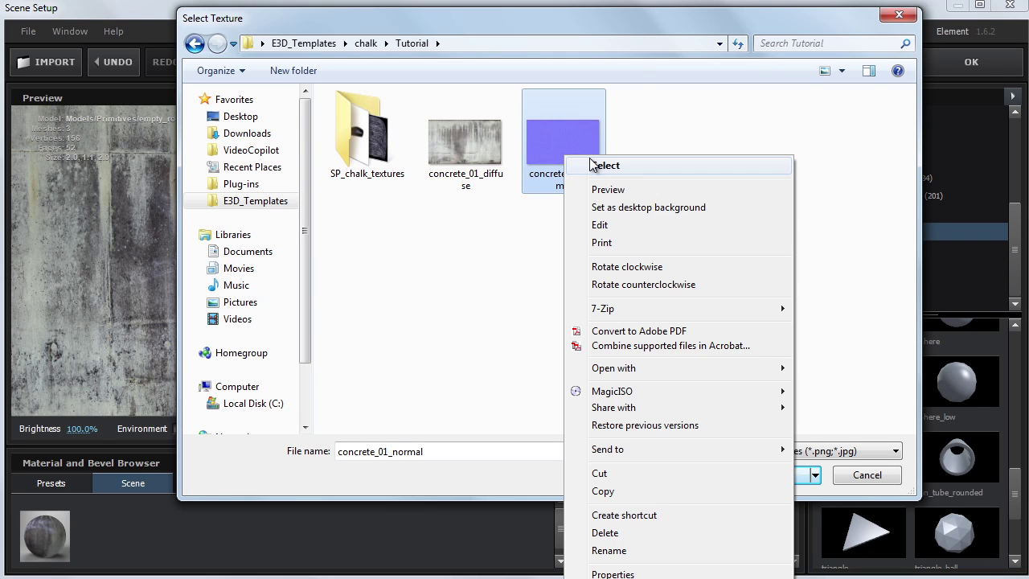
click(625, 193)
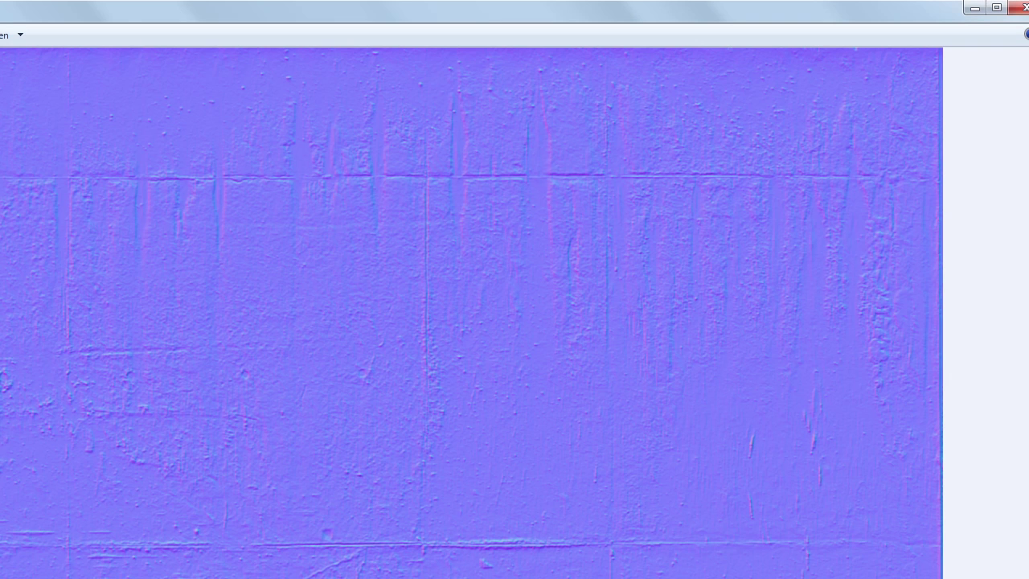
drag(1028, 578, 483, 417)
drag(172, 16, 570, 45)
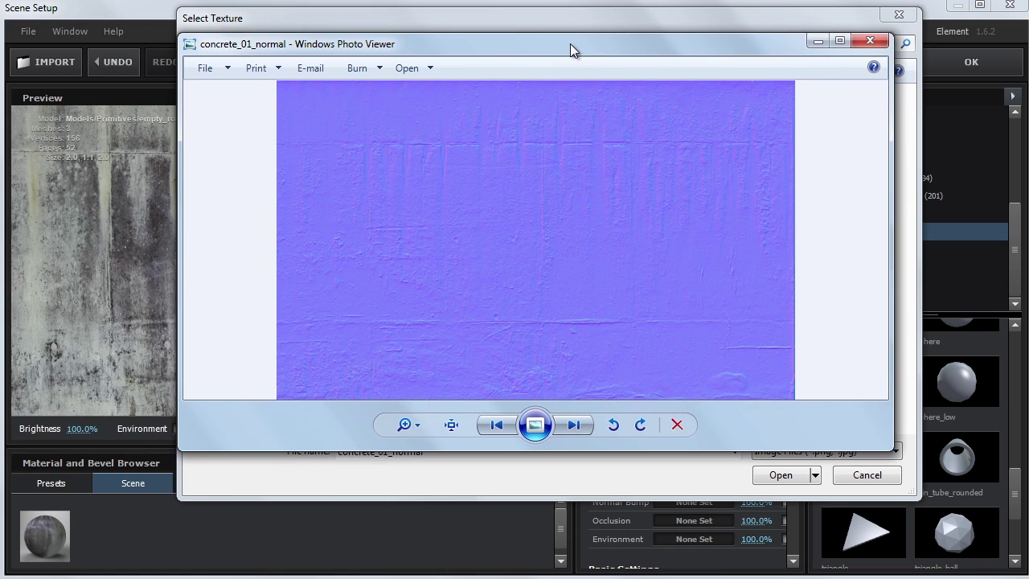
Step: Leave the image preview and the NVIDIA plug-in web page, and load concrete_01_normal as the material's Normal Bump texture
key(Escape)
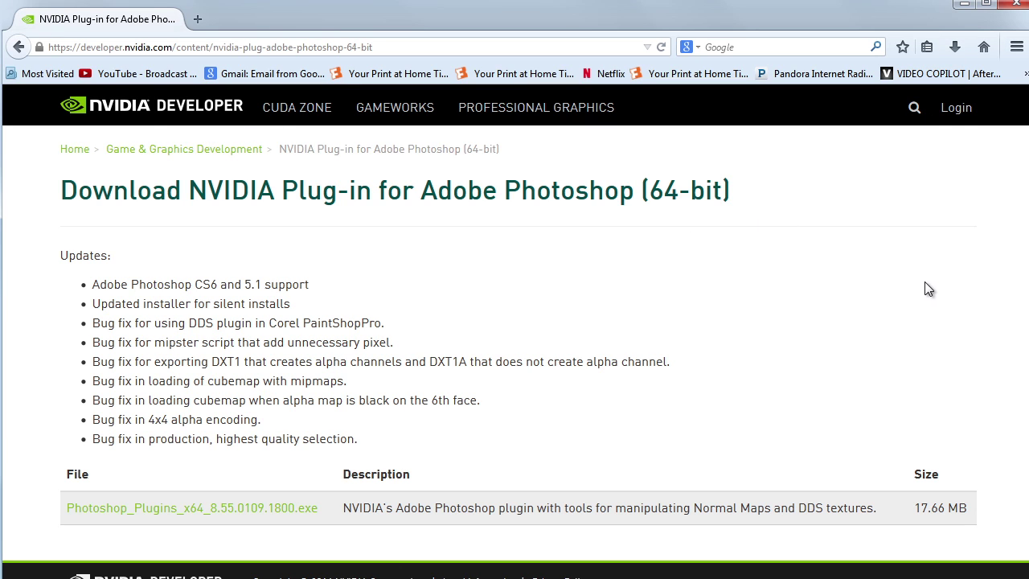
click(966, 6)
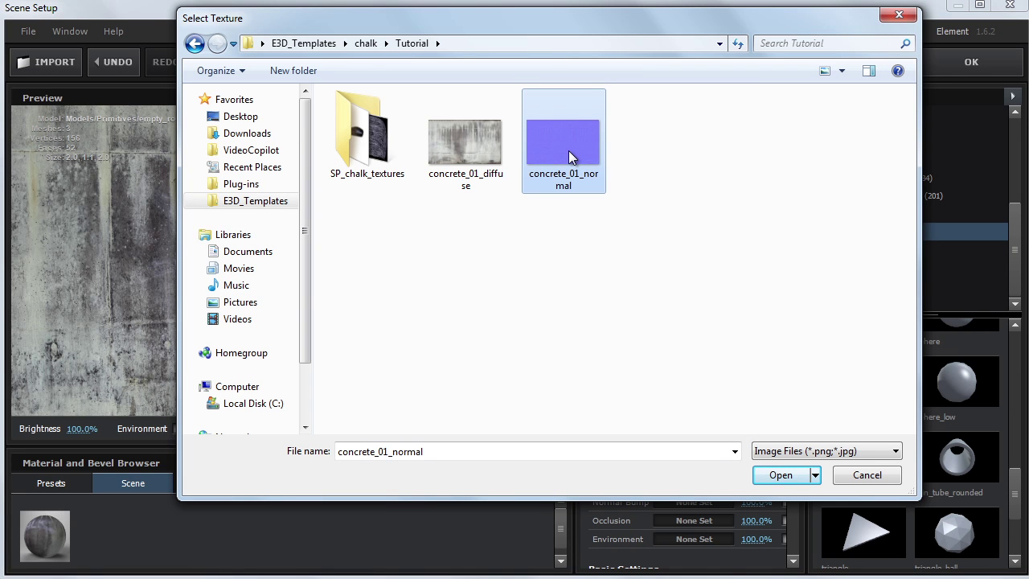
click(778, 475)
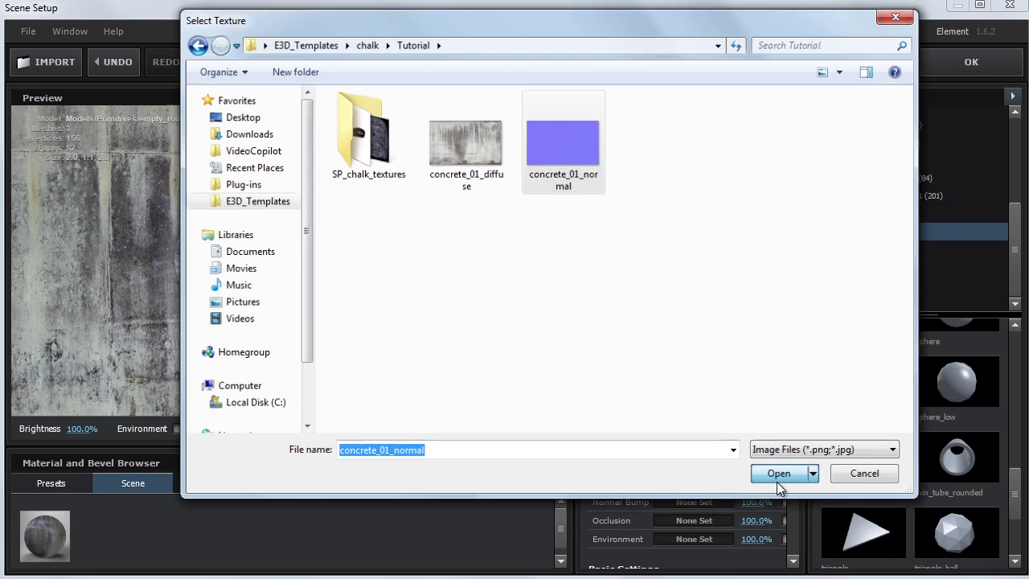
click(792, 536)
drag(399, 296, 456, 290)
Step: Raise the Specular amount in the material's Basic Settings and orbit the model to check the highlights
scroll(661, 465, down, 3)
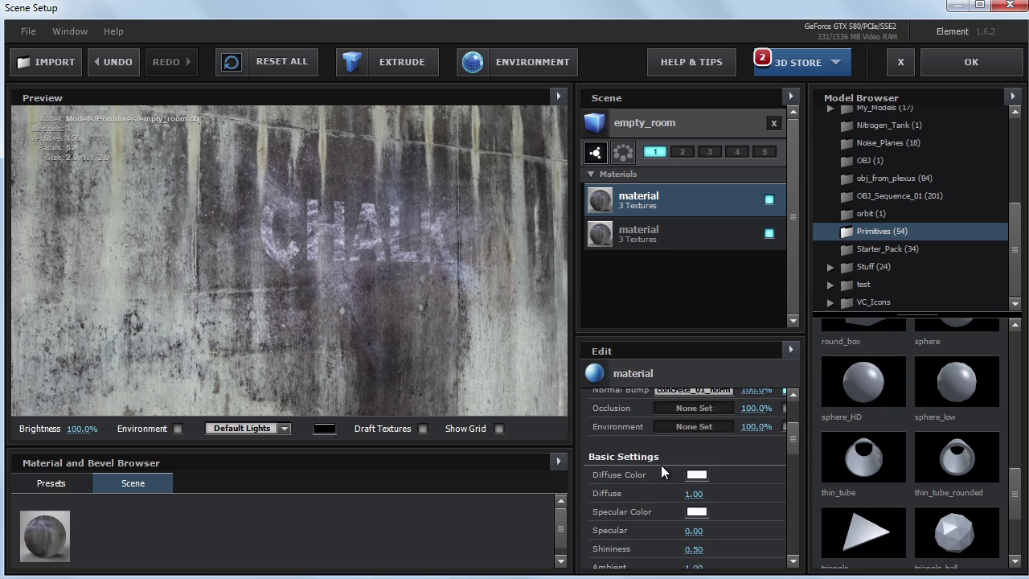
drag(691, 473, 792, 475)
drag(254, 211, 298, 241)
Step: Set the material's Normal Bump strength to 25% and check the relief on the model
scroll(755, 501, up, 5)
drag(755, 502, 744, 502)
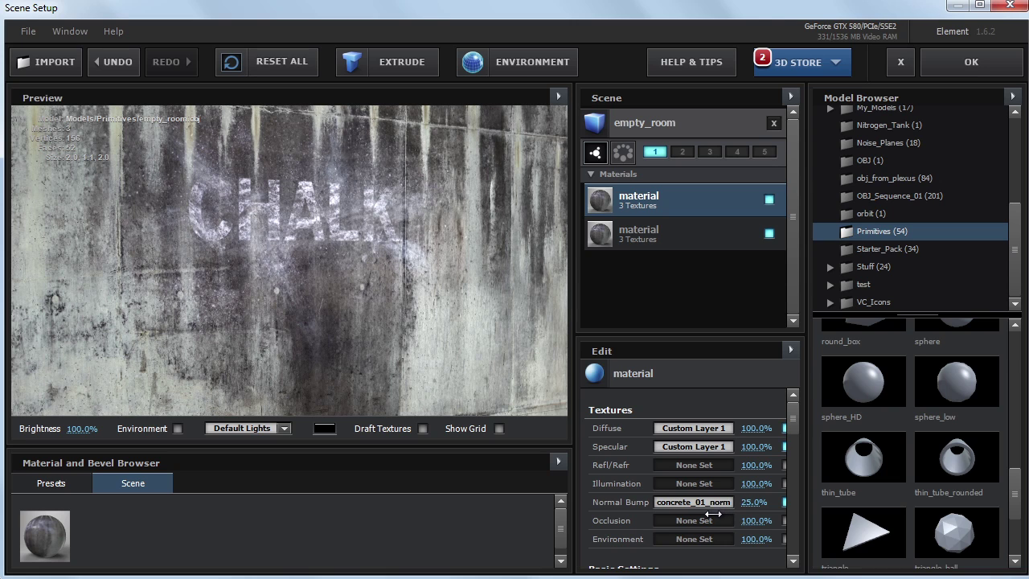
drag(305, 284, 327, 306)
scroll(668, 482, down, 3)
mouse_move(680, 548)
mouse_down()
mouse_move(668, 549)
mouse_move(688, 549)
mouse_up()
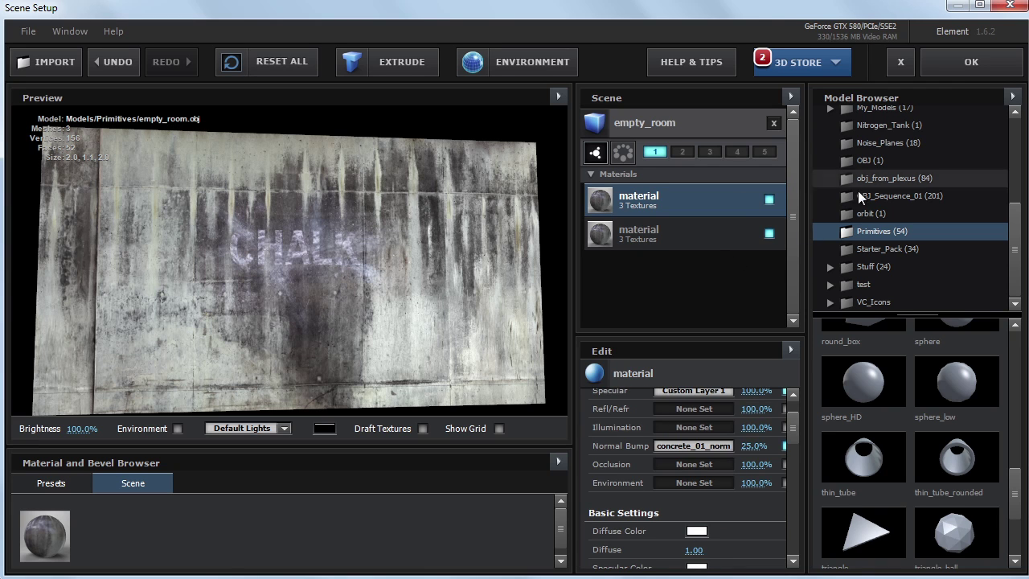
Step: Accept the Element scene setup and hide the concrete_01_diffuse layer in Comp 1
click(971, 64)
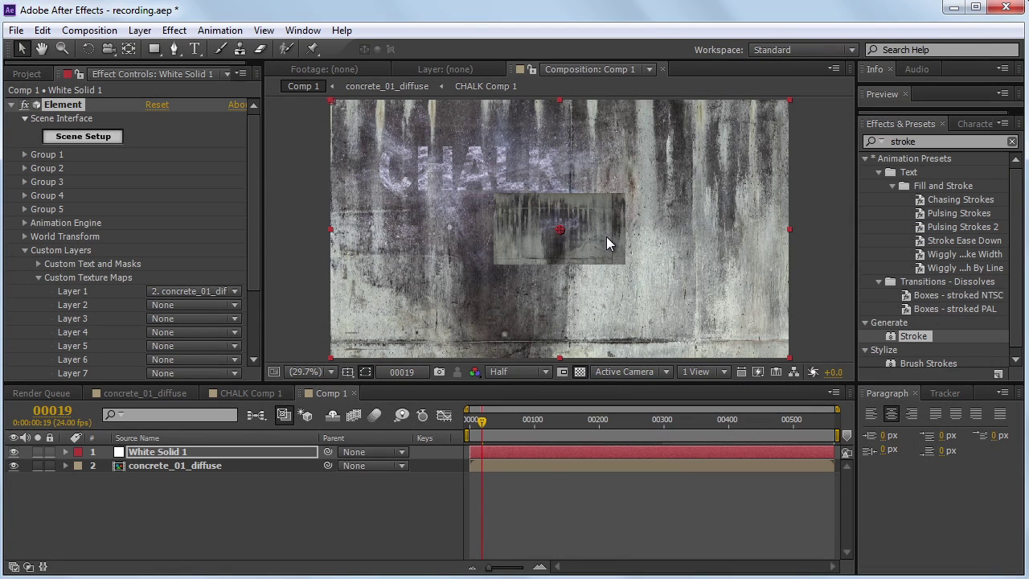
click(12, 469)
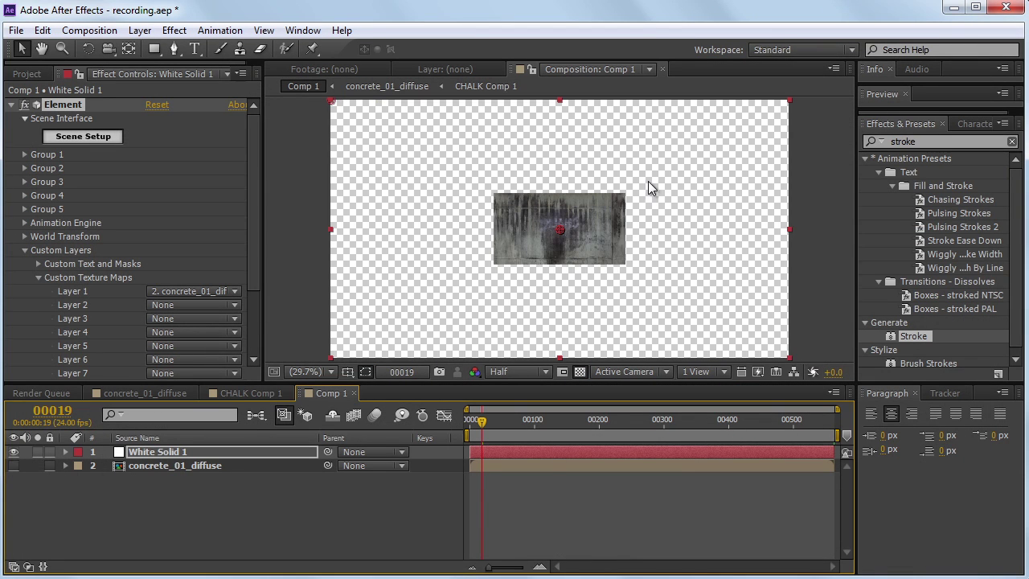
scroll(550, 247, down, 1)
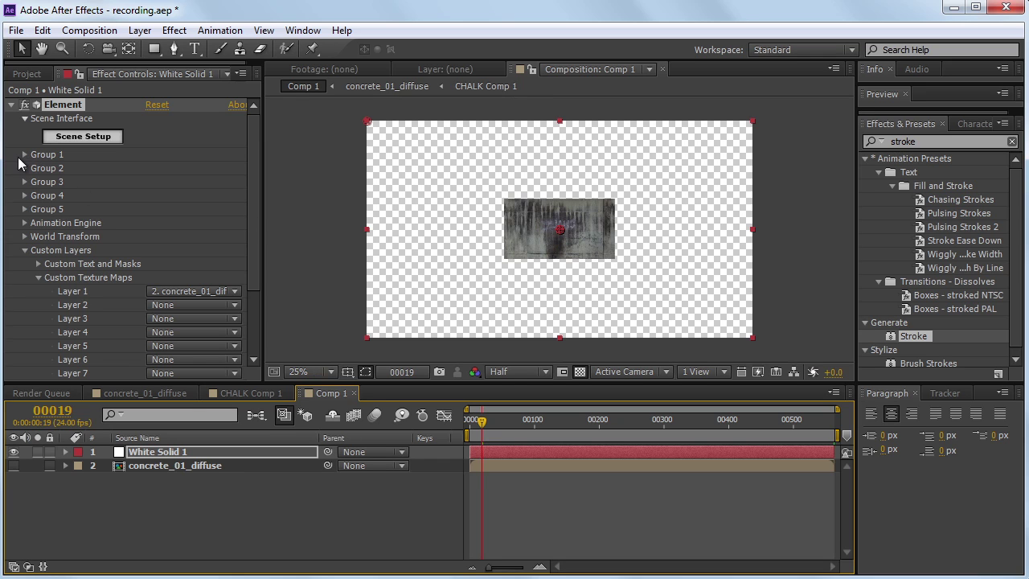
Step: In Group 1's Particle Look, set the Y Rotation to -90° and the Particle Size to 28.12
click(25, 156)
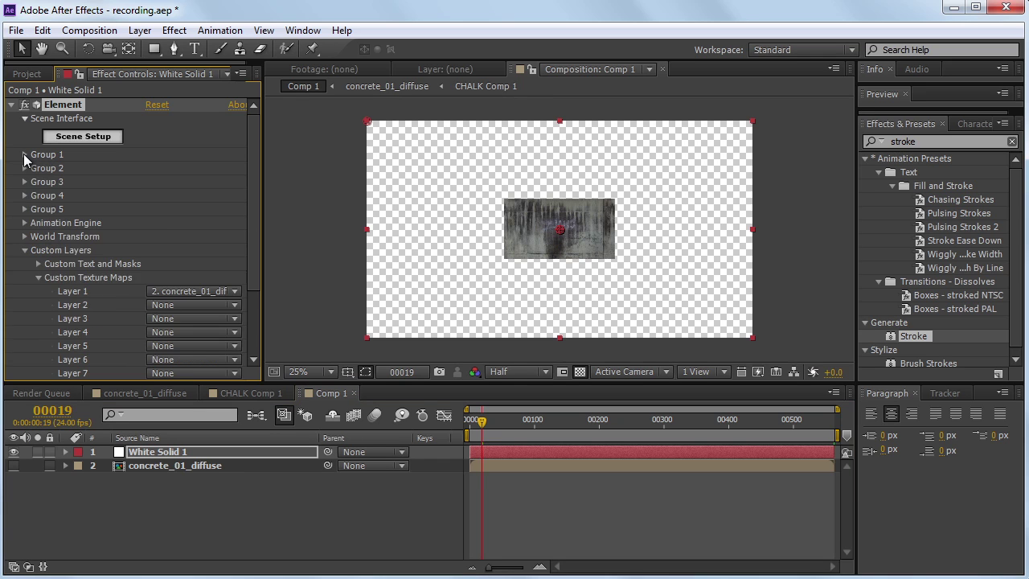
click(38, 182)
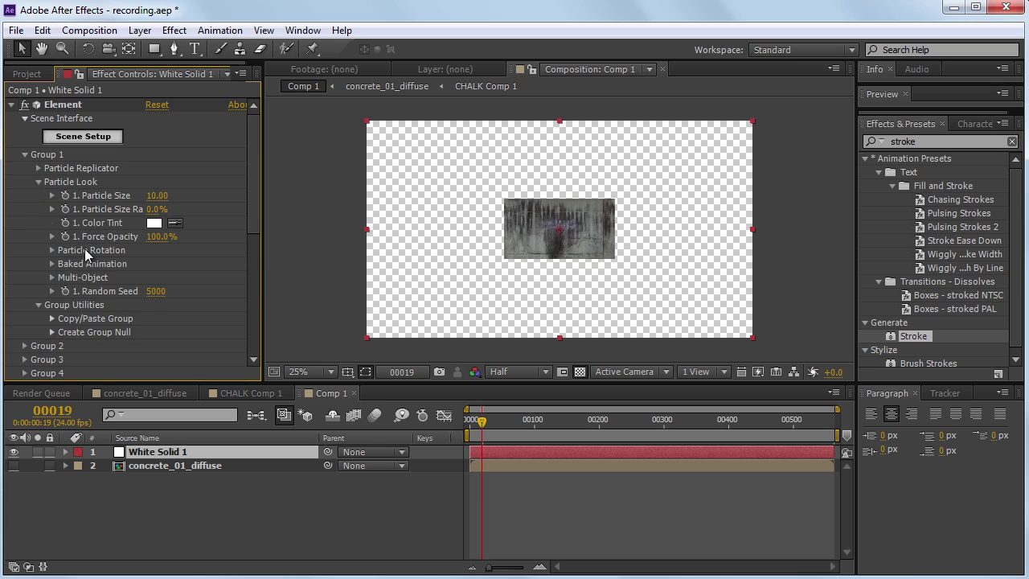
click(50, 250)
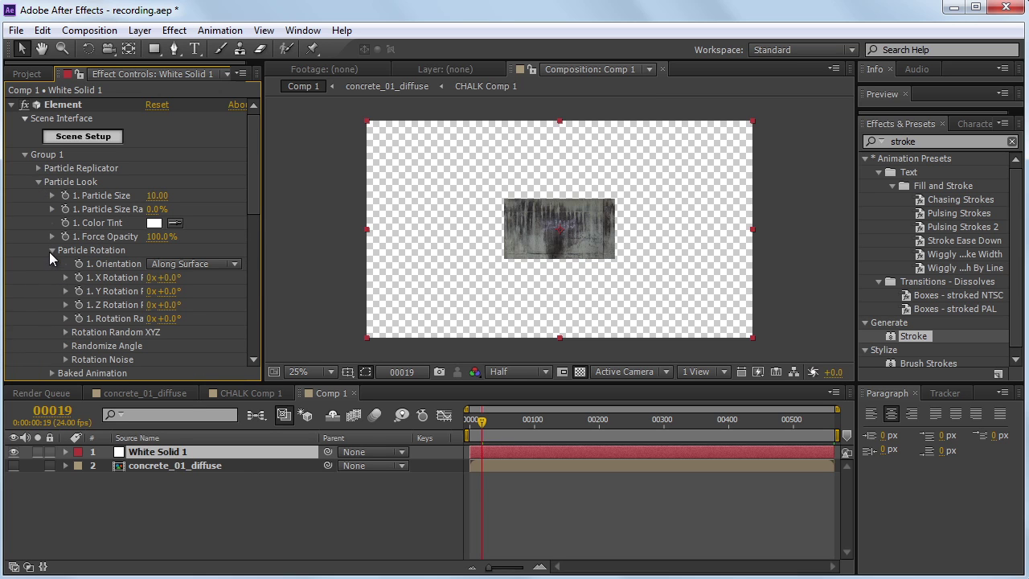
drag(169, 292, 118, 312)
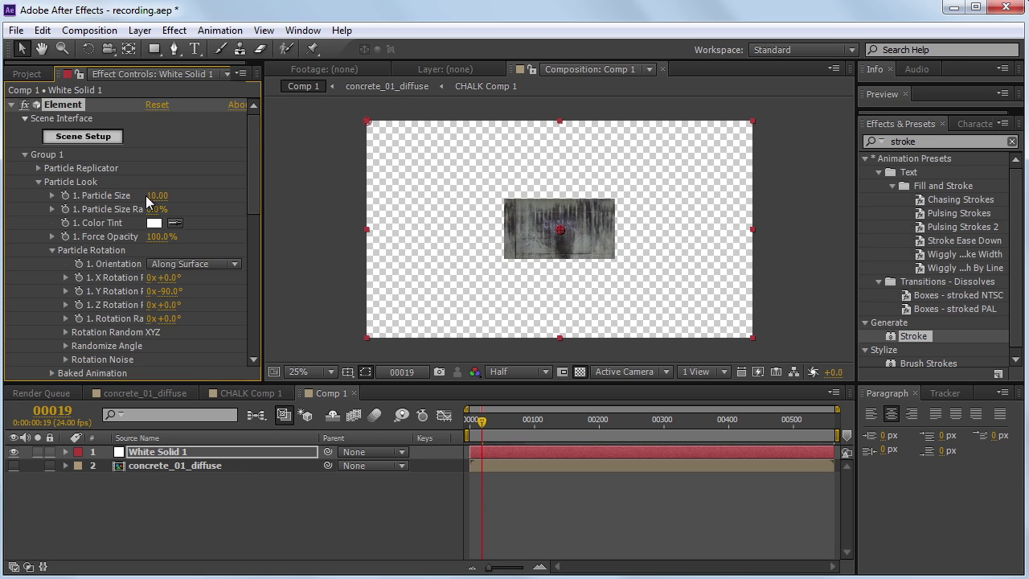
drag(154, 196, 289, 186)
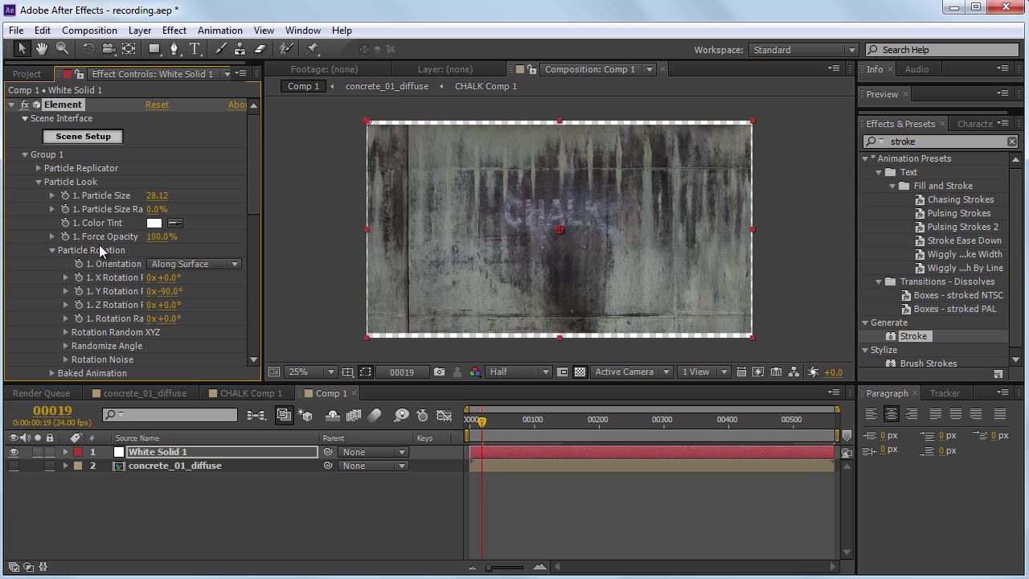
Step: Add a two-node camera named Camera 1 to Comp 1 using the 50mm preset
click(145, 32)
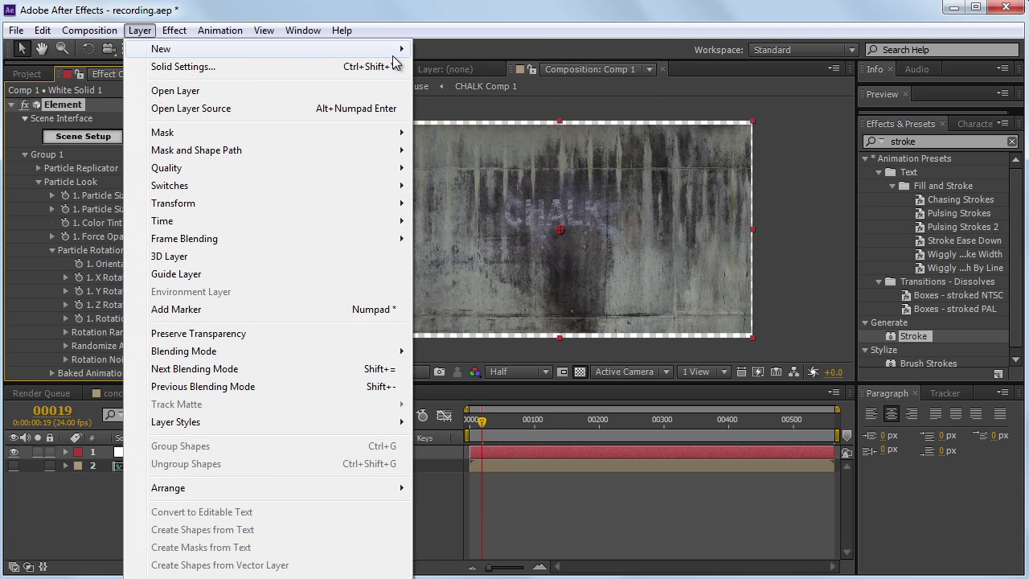
mouse_move(242, 49)
click(484, 102)
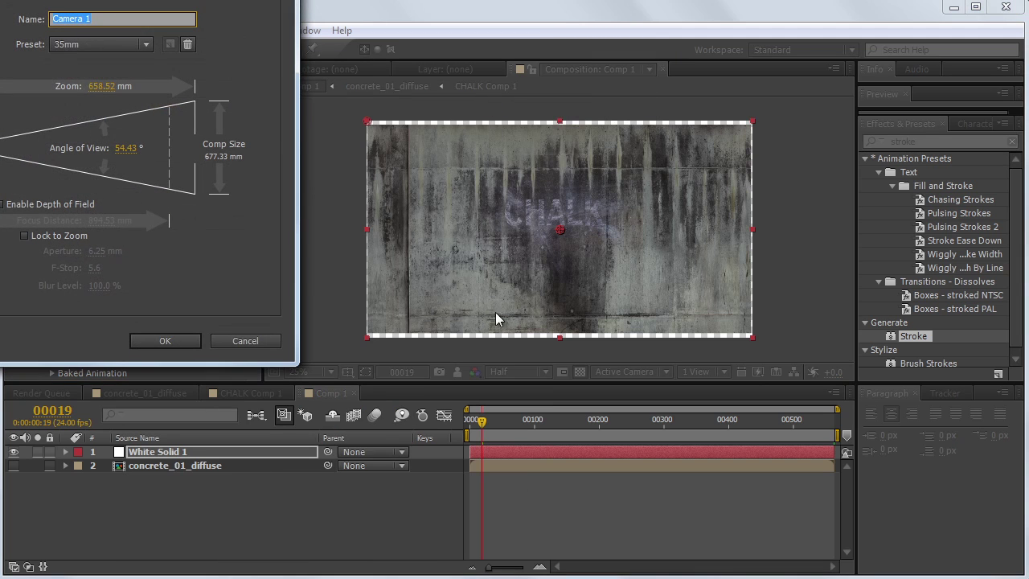
drag(118, 0, 574, 111)
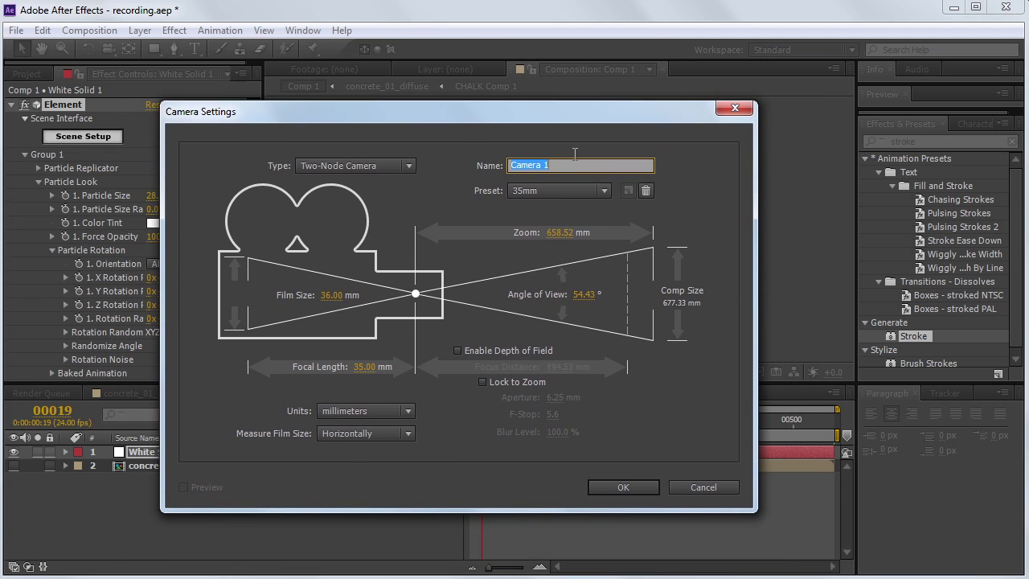
click(567, 190)
click(567, 324)
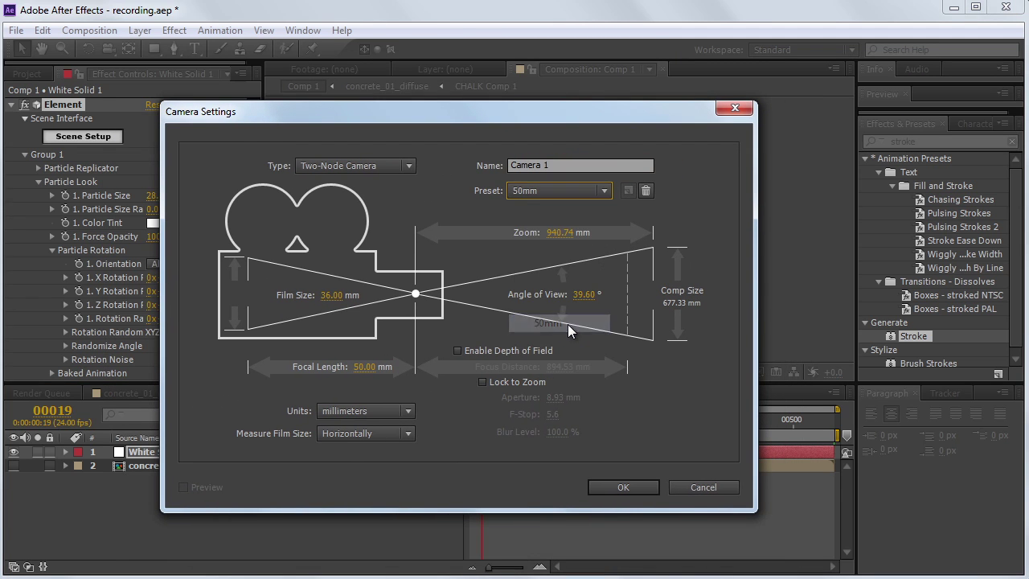
click(628, 491)
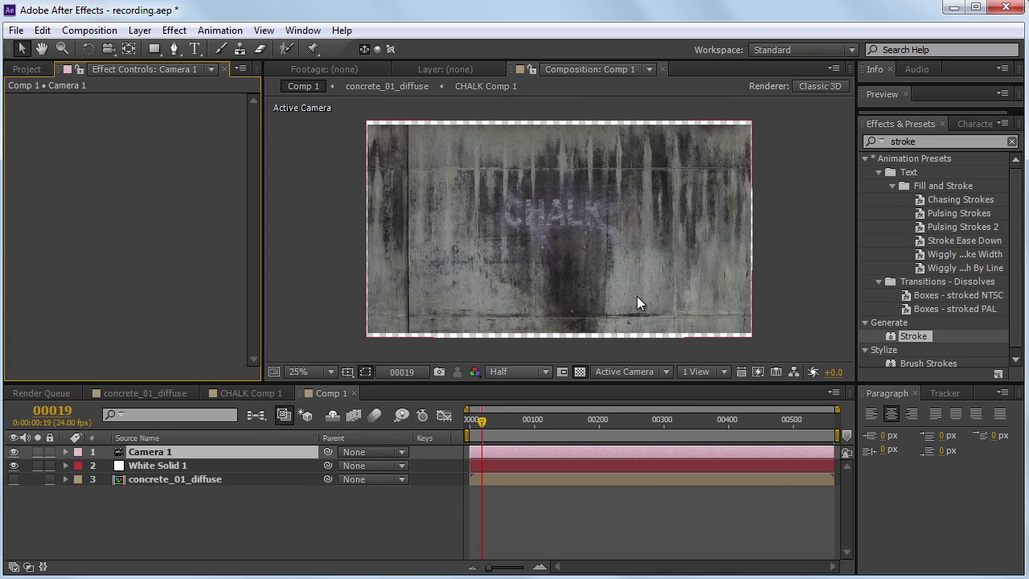
Step: Set Group 1's Particle Size on the White Solid 1 layer to 37.81 so the wall overfills the frame
click(302, 326)
click(180, 481)
click(149, 467)
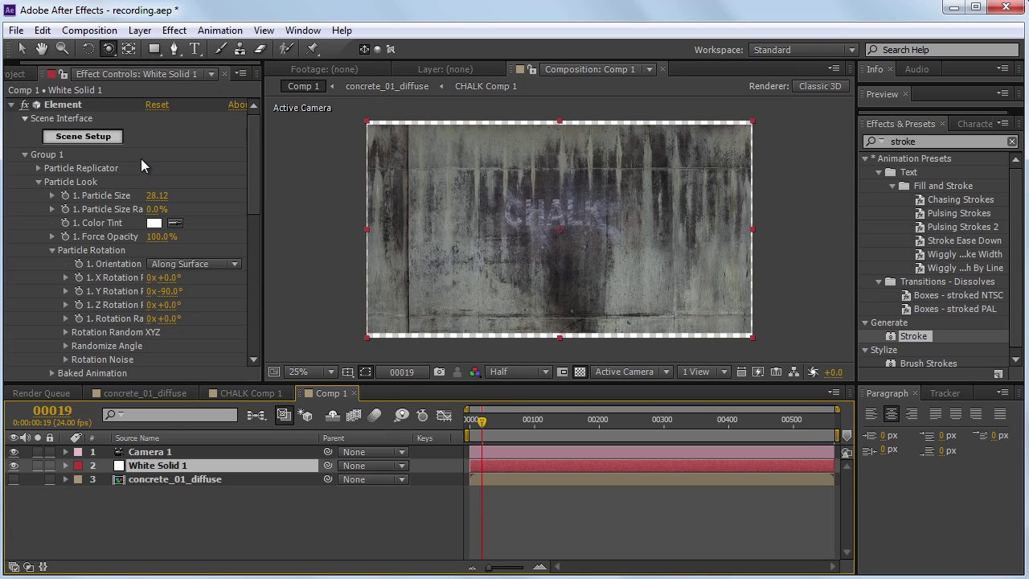
drag(149, 197, 322, 187)
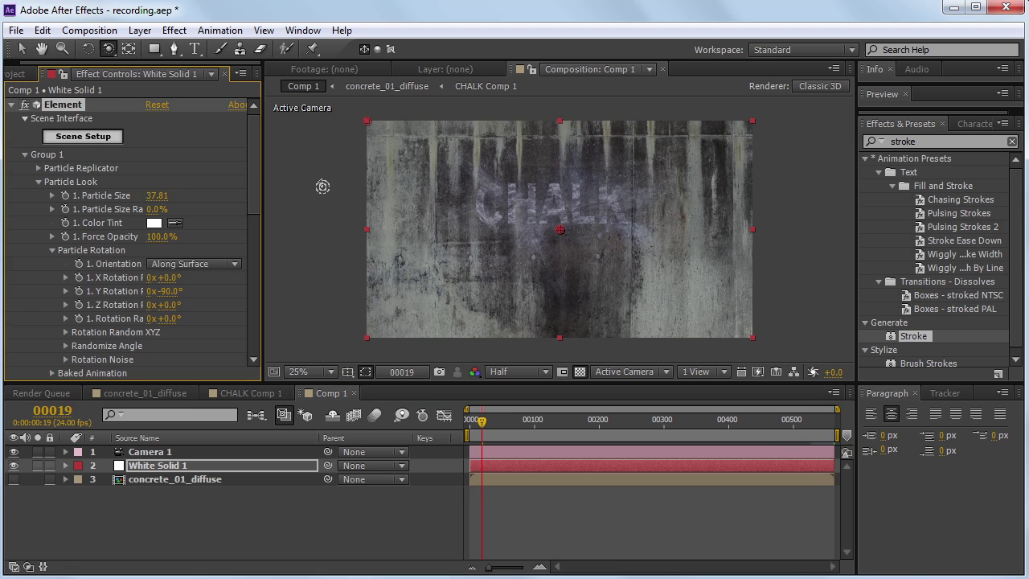
Step: Add a Parallel light named Light 1 with an intensity of 101% to Comp 1
click(140, 29)
mouse_move(161, 50)
click(483, 85)
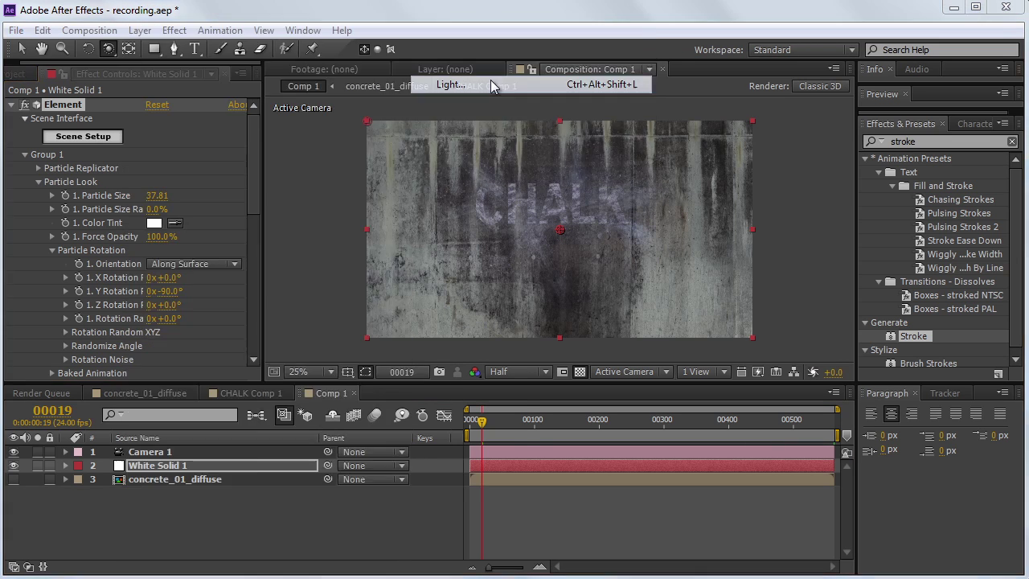
click(431, 208)
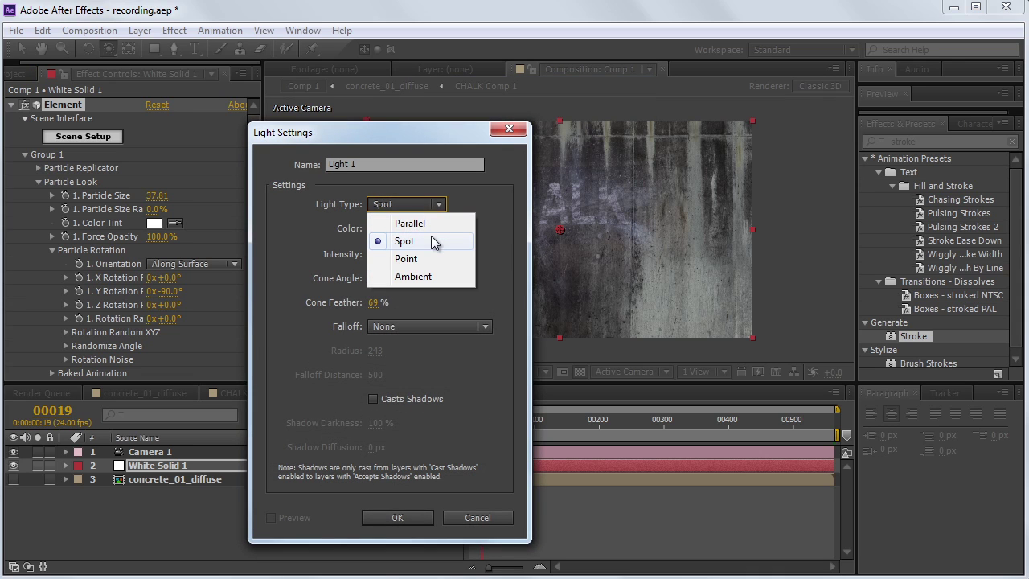
click(445, 224)
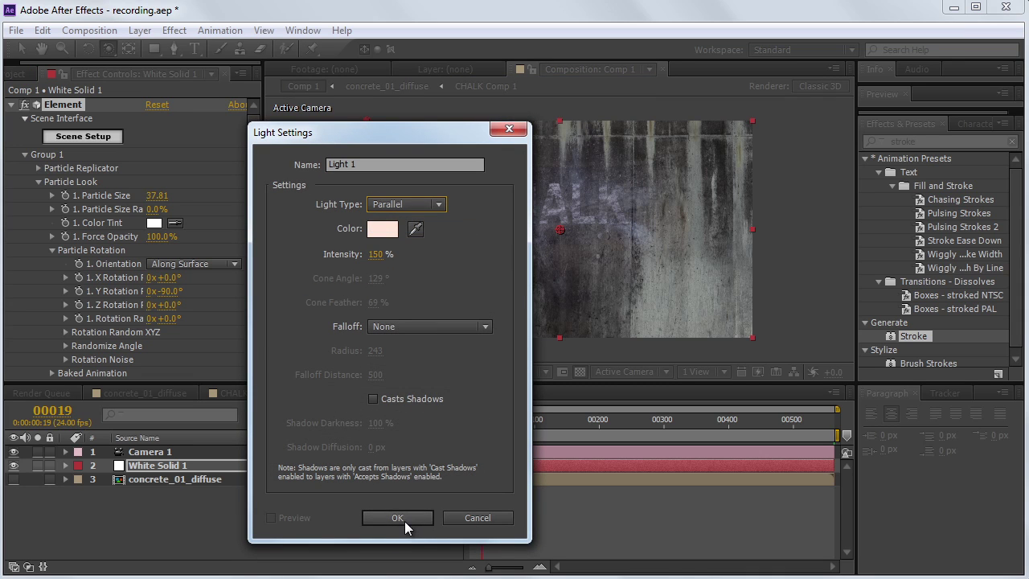
click(373, 264)
text(101)
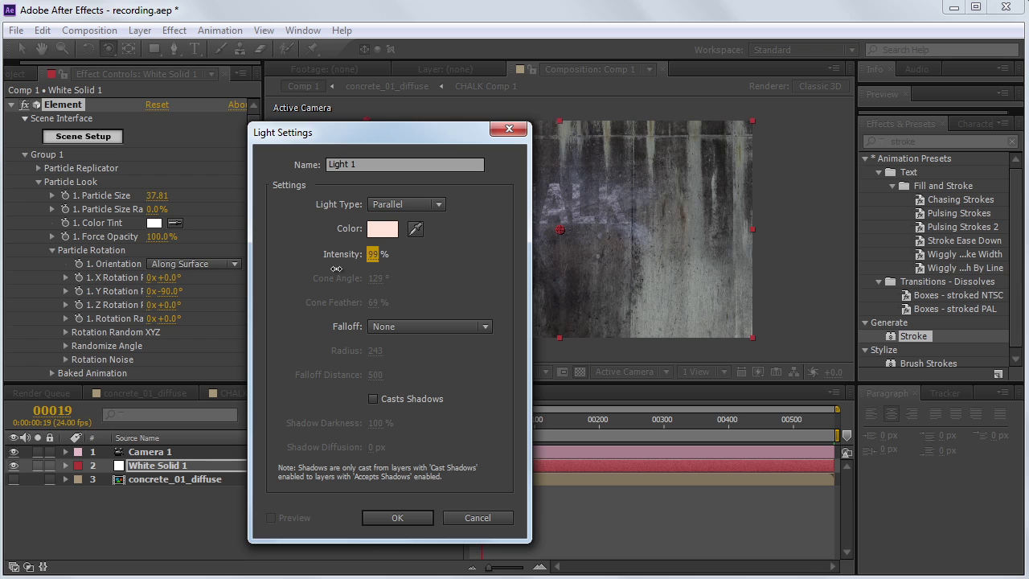
click(393, 232)
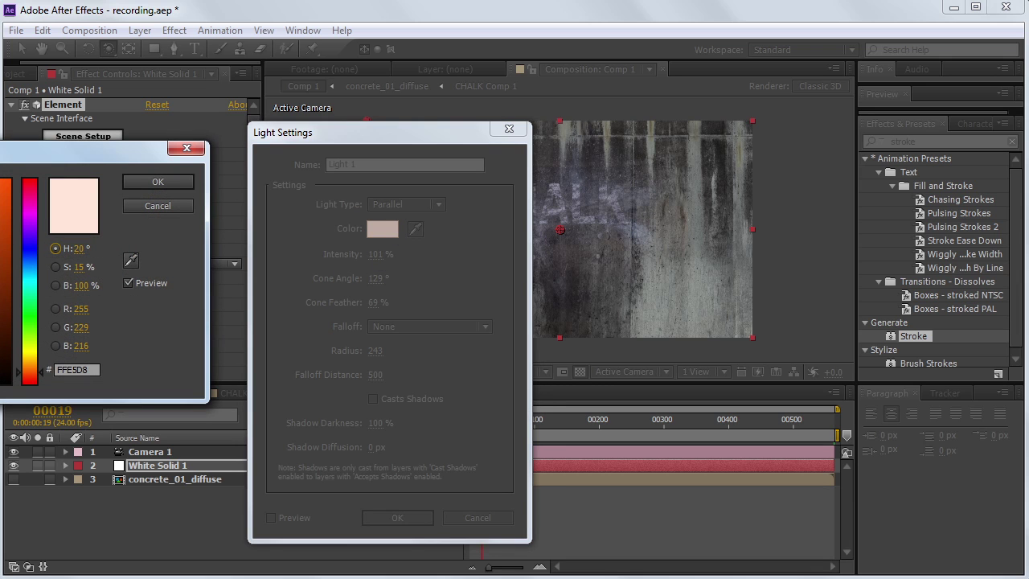
click(157, 182)
click(396, 517)
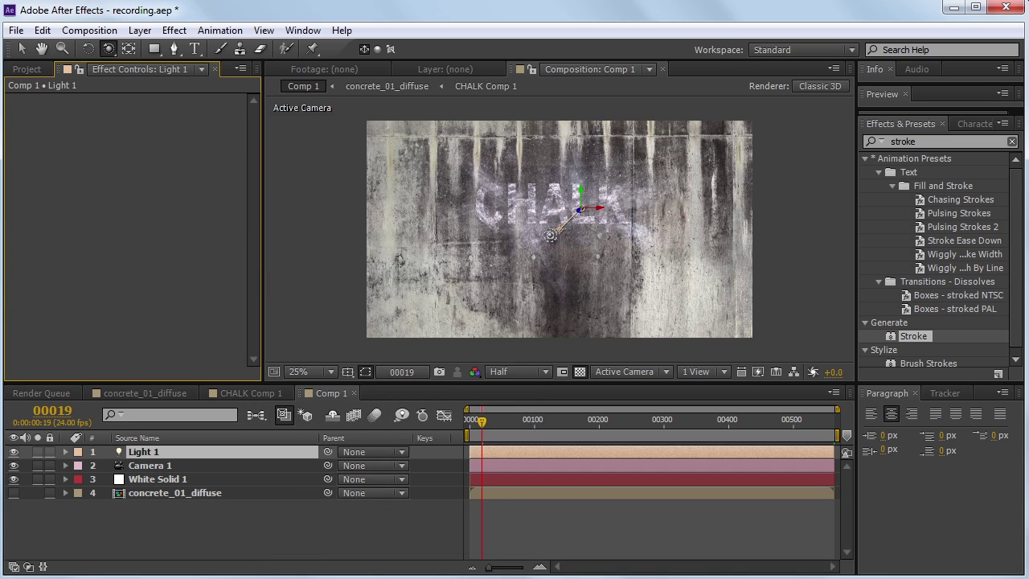
Step: Aim Light 1 across the wall by shifting its point of interest below the CHALK text
scroll(660, 306, up, 2)
drag(667, 300, 624, 245)
scroll(611, 221, down, 2)
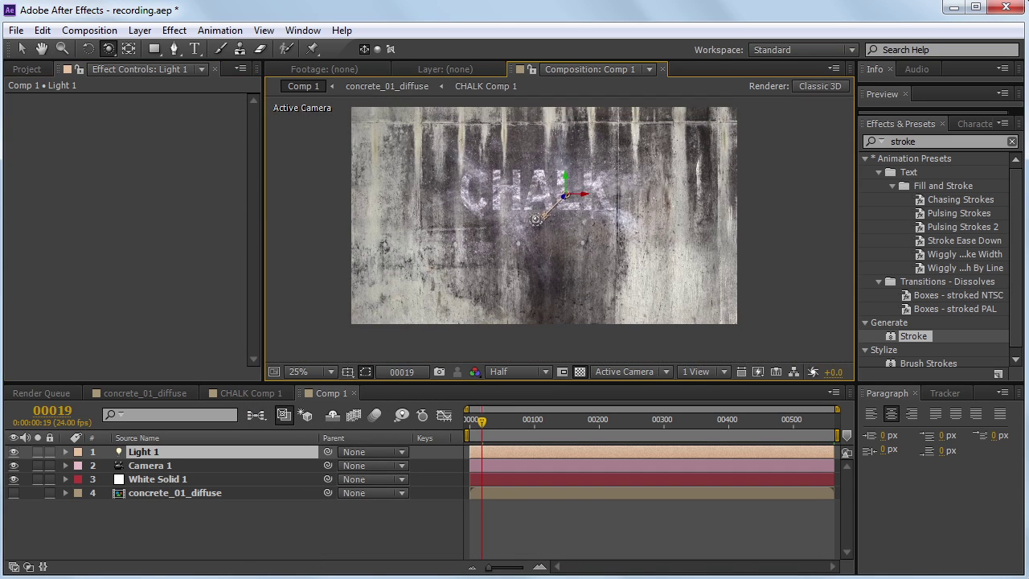
key(v)
drag(543, 216, 490, 275)
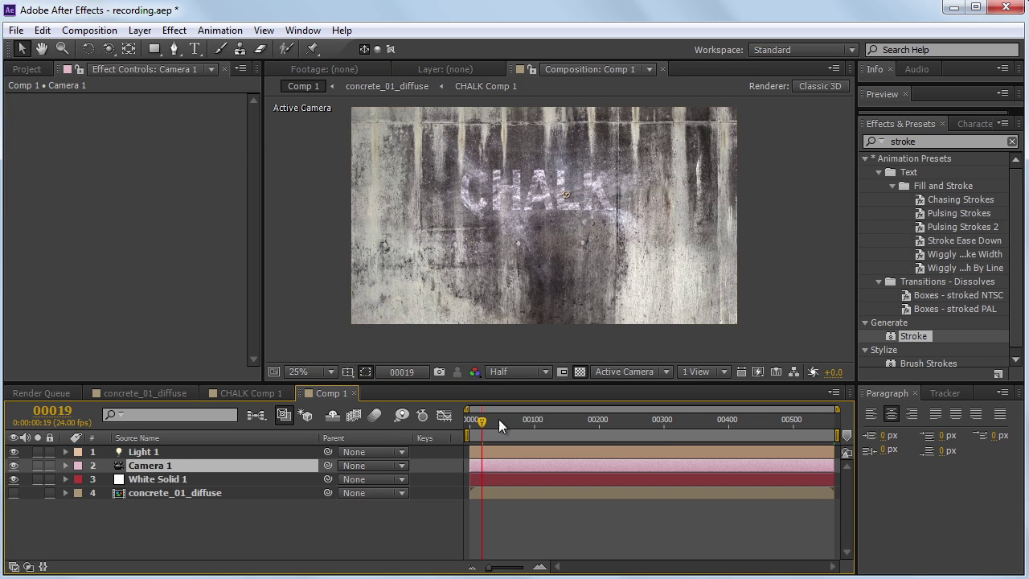
Step: Move the current time to frame 31 and orbit Camera 1 slightly around the chalk wall
drag(481, 425, 489, 424)
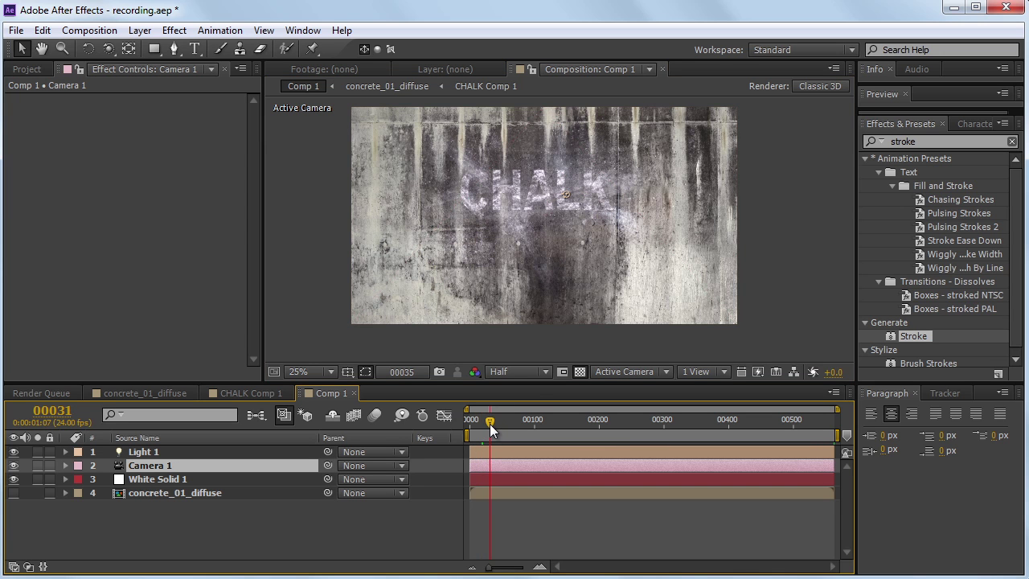
key(c)
mouse_move(580, 251)
mouse_down()
mouse_move(529, 318)
mouse_move(553, 287)
mouse_move(542, 271)
mouse_move(590, 256)
mouse_move(572, 258)
mouse_up()
key(c)
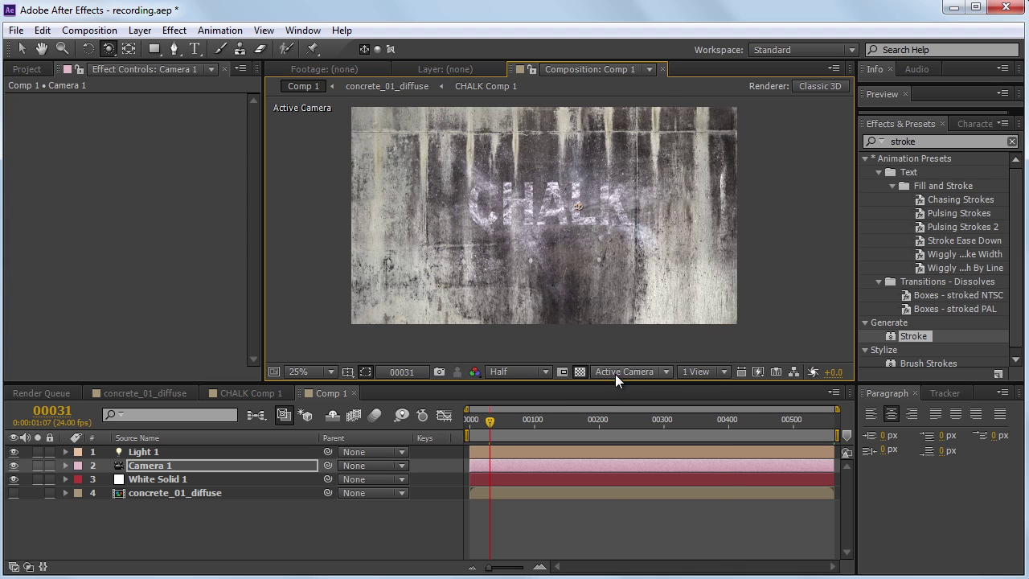
Step: In the Top view, move Camera 1's point of interest to the room's front wall, and return to the Active Camera view
click(624, 372)
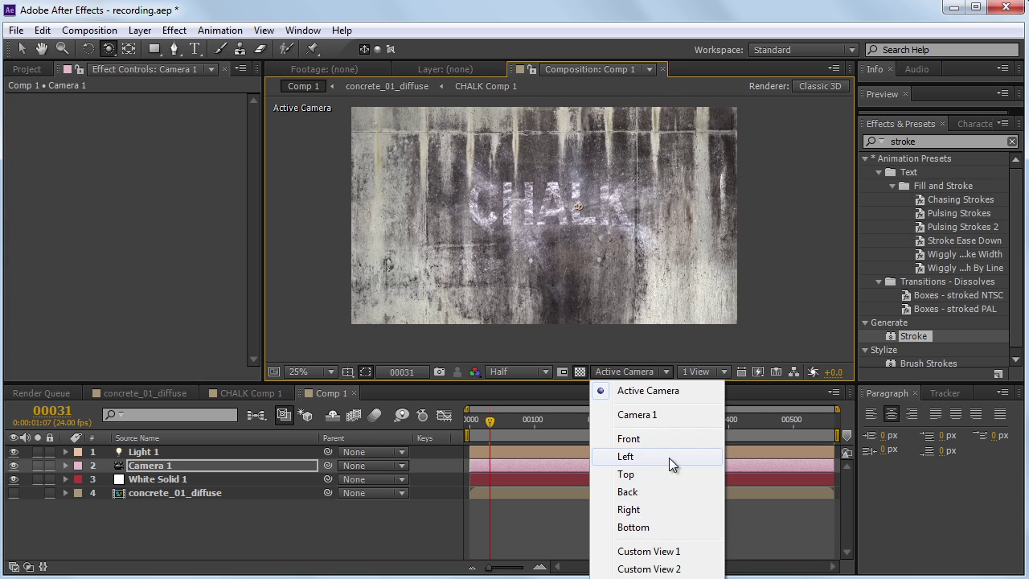
click(658, 477)
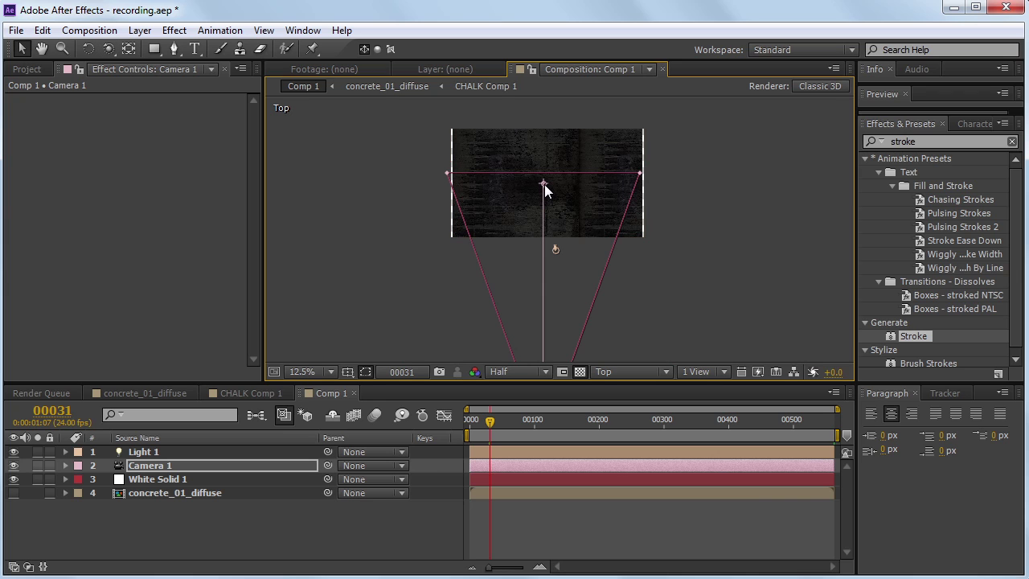
drag(542, 188, 546, 243)
click(626, 376)
click(630, 391)
Step: Orbit Camera 1 around its new point of interest to view the chalk wall at a slight angle
drag(543, 216, 554, 305)
key(c)
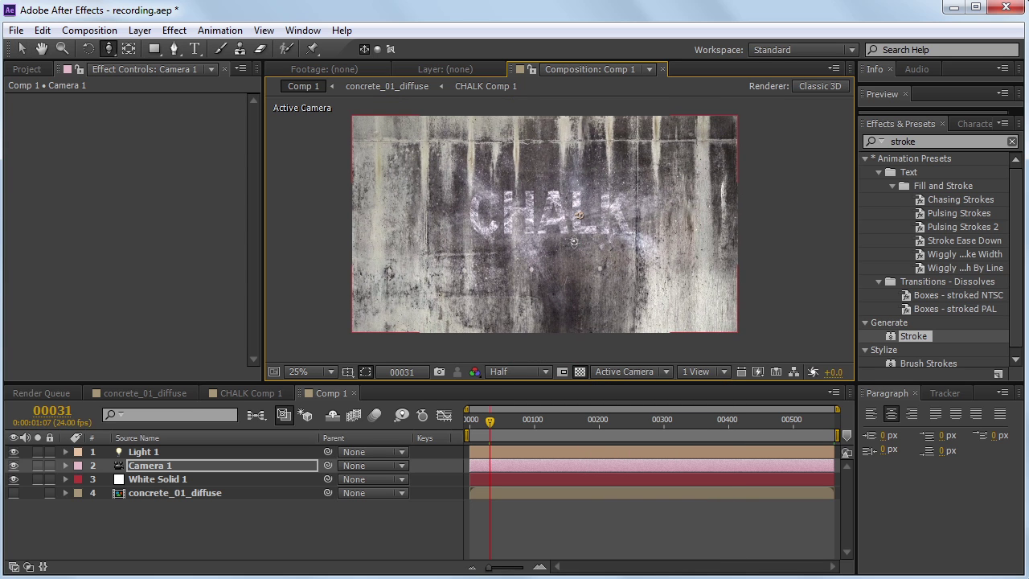
drag(569, 242, 549, 250)
key(c)
key(c)
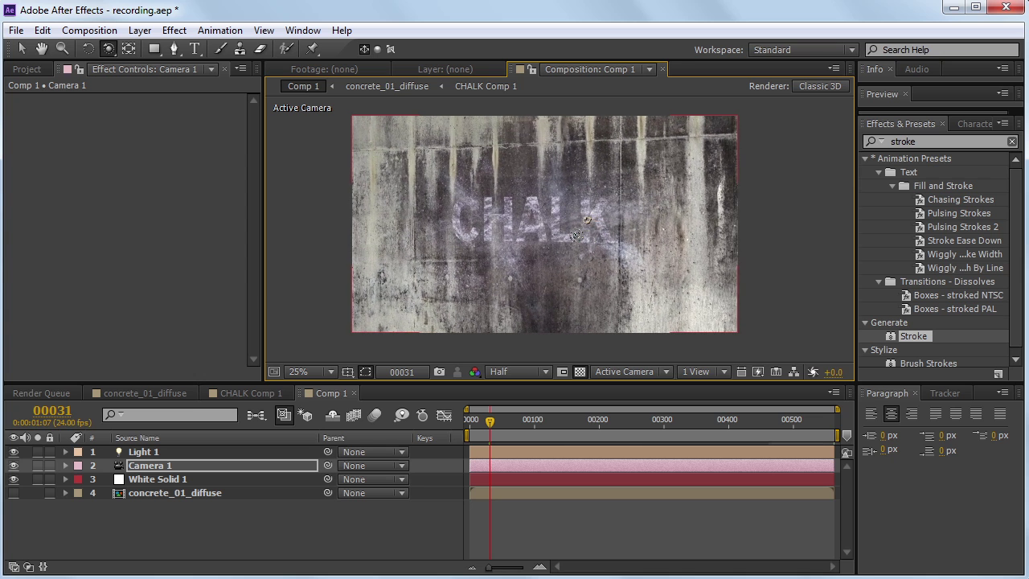
Step: Create a parallel light with a pale blue color (E1F1FF) and 101% intensity
key(v)
key(ctrl+Up)
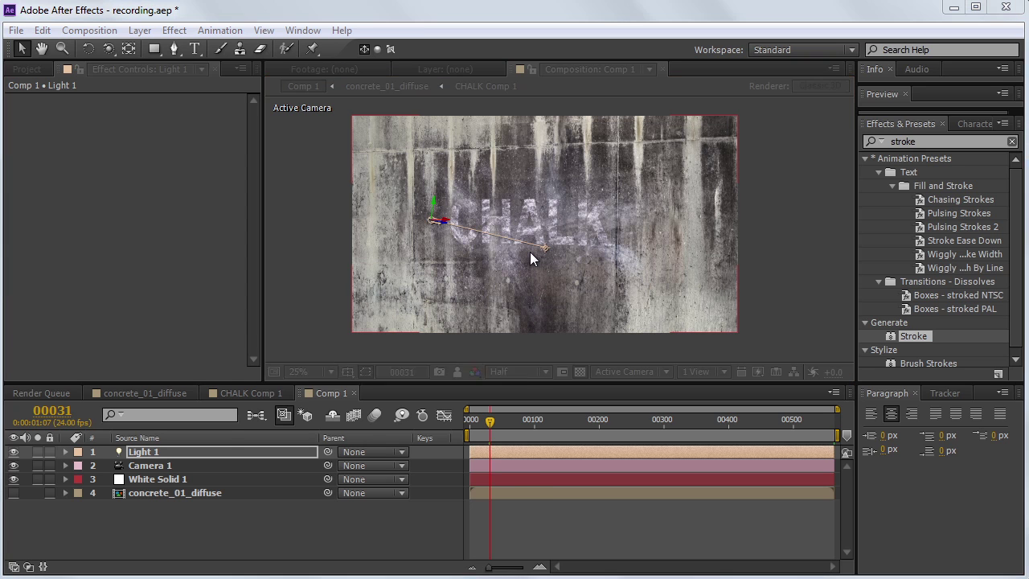
key(ctrl+alt+shift+l)
click(411, 204)
click(410, 208)
click(382, 230)
drag(27, 165, 246, 167)
mouse_move(247, 250)
mouse_down()
mouse_move(248, 279)
mouse_move(246, 264)
mouse_up()
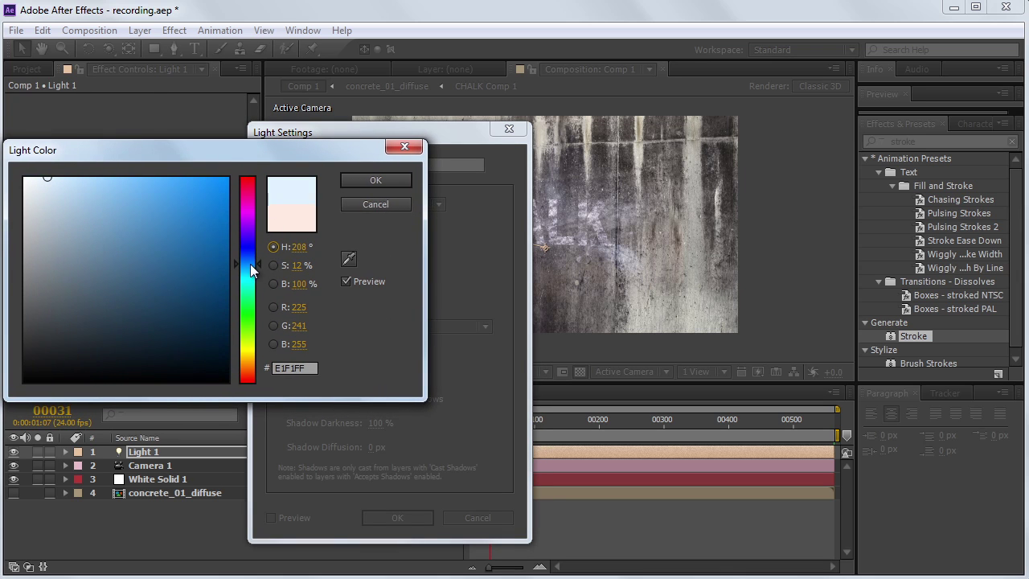
click(384, 177)
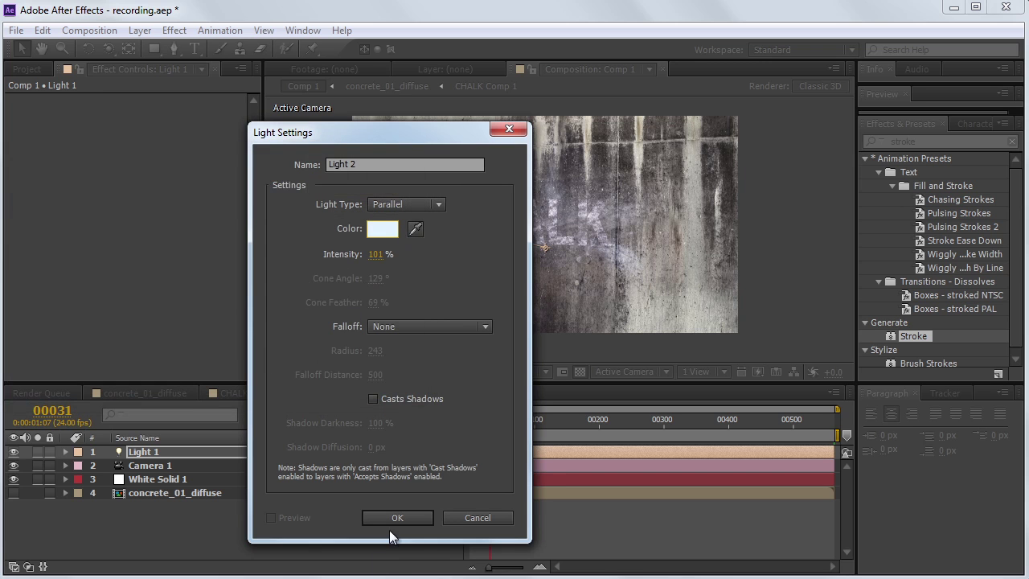
click(398, 517)
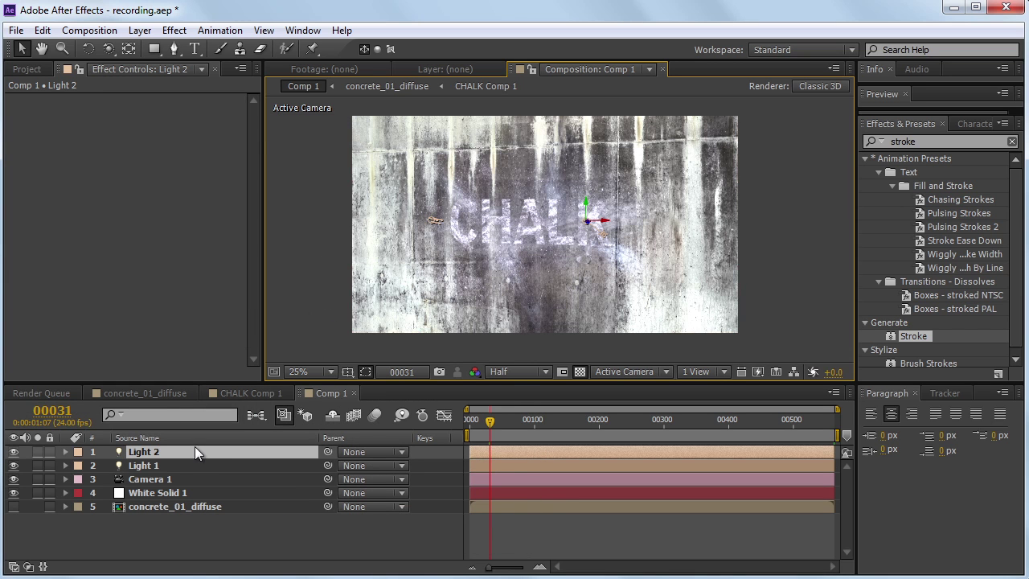
Step: Move Light 2 to the left edge of the CHALK text and aim its point of interest toward the lower left outside the frame
drag(603, 227, 475, 224)
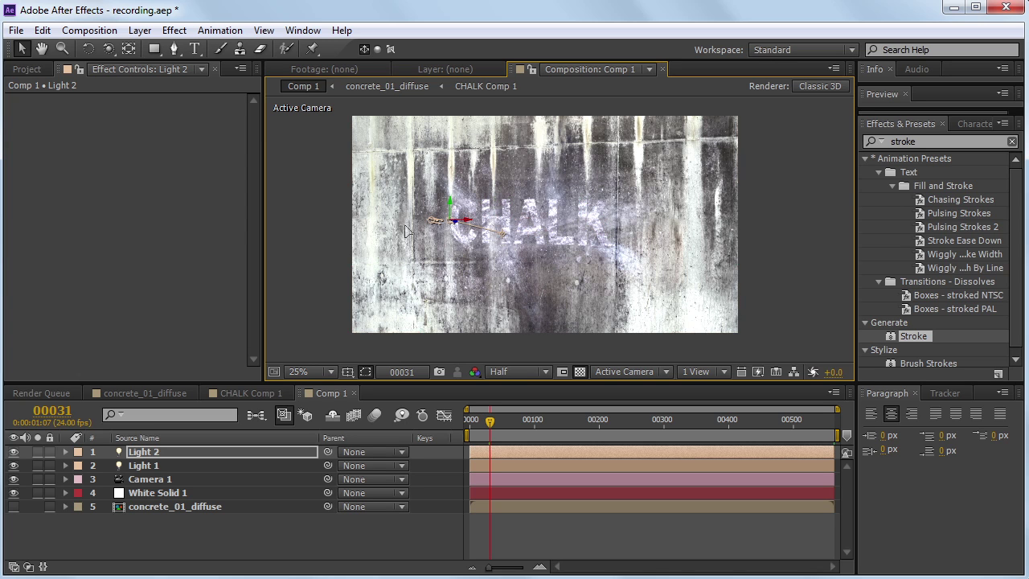
drag(406, 231, 189, 321)
Step: Create a point light at 101% intensity and move it far to the left of the CHALK text
key(ctrl+alt+shift+l)
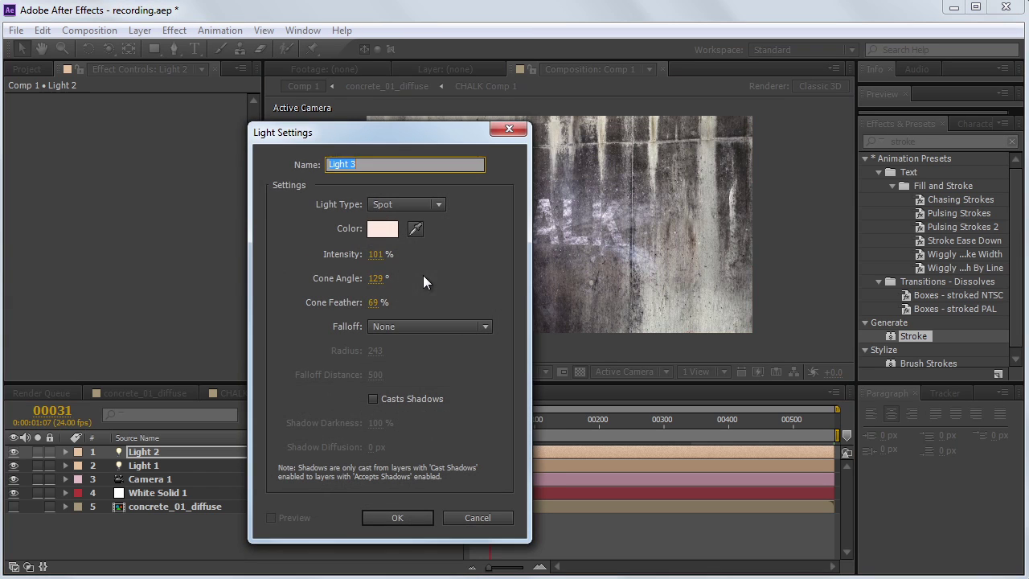
click(427, 209)
click(420, 252)
key(Return)
drag(611, 226, 364, 264)
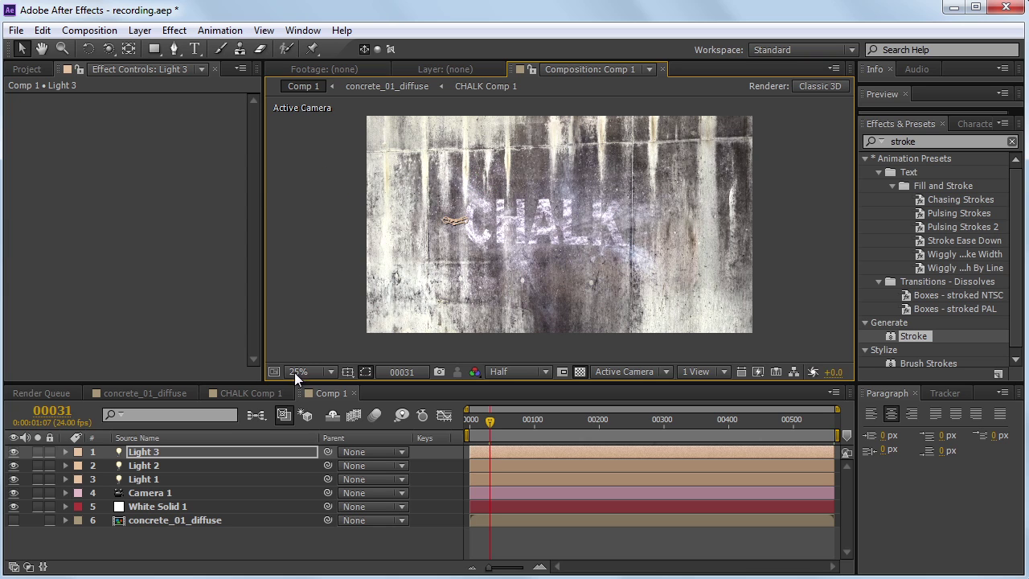
Step: Reveal Light 3's intensity and lower it to 38%
key(t)
key(t)
key(t)
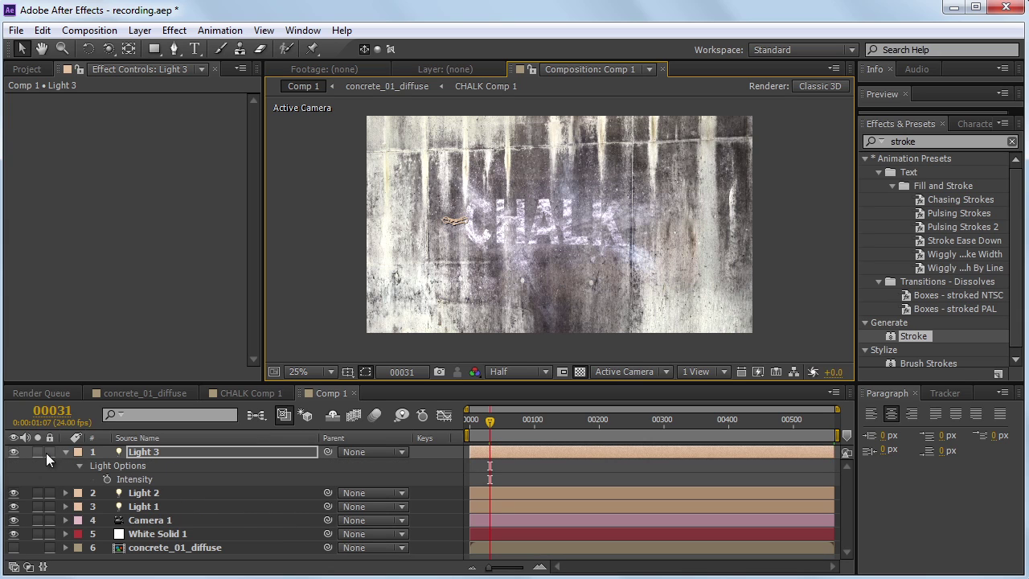
click(28, 568)
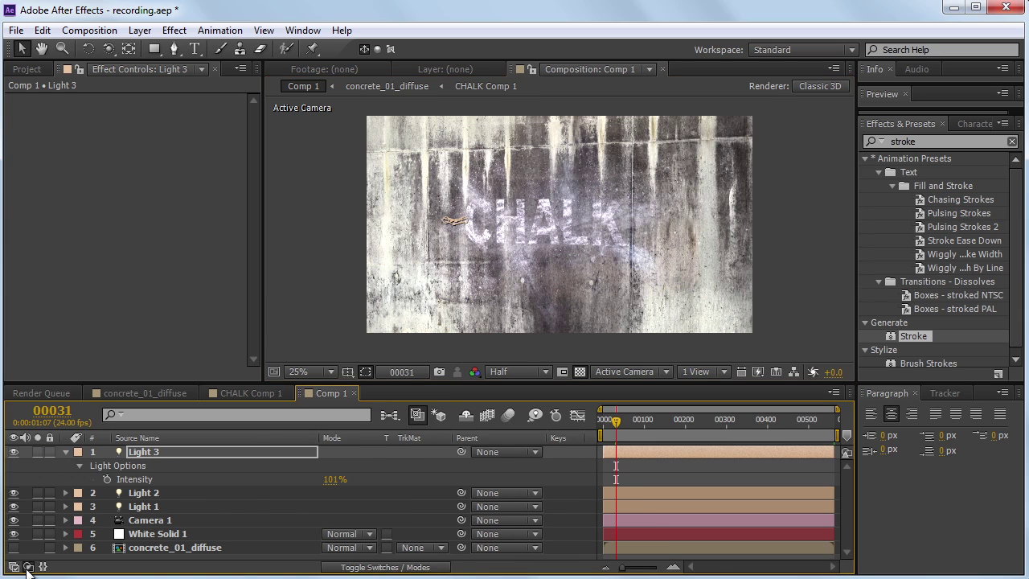
drag(336, 492, 302, 495)
Step: Raise Light 1's point of interest onto the middle of the CHALK text and reveal the light's intensity
click(155, 505)
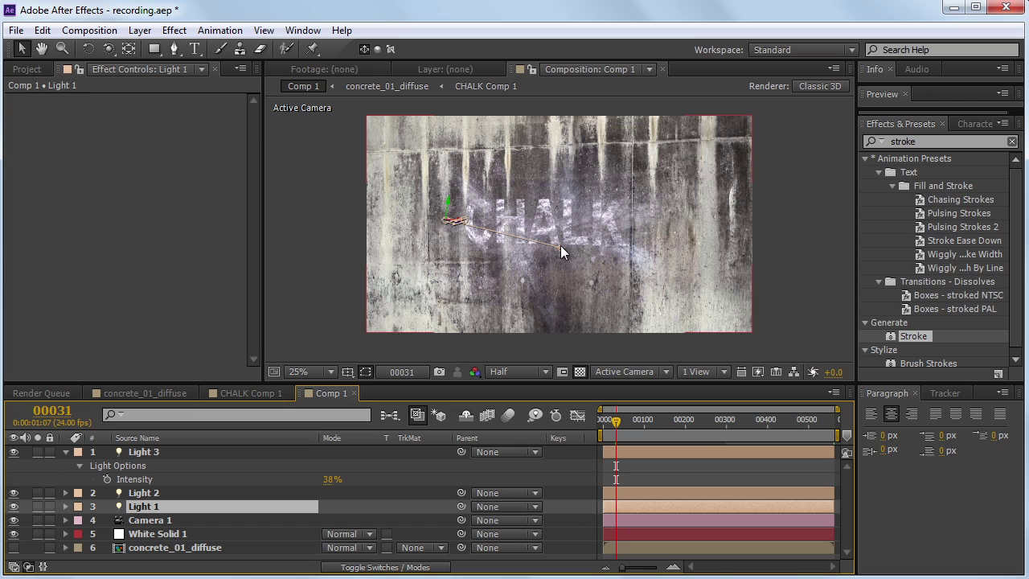
drag(561, 248, 533, 218)
key(t)
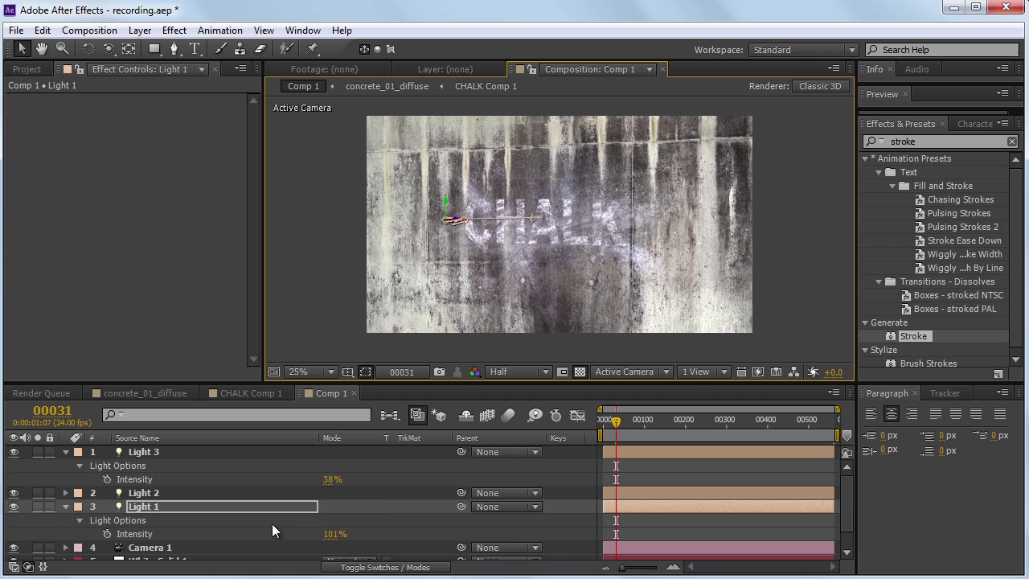
Step: Set Light 2's intensity to 76%
click(179, 494)
key(t)
mouse_move(331, 522)
mouse_down()
mouse_move(296, 529)
mouse_move(315, 534)
mouse_up()
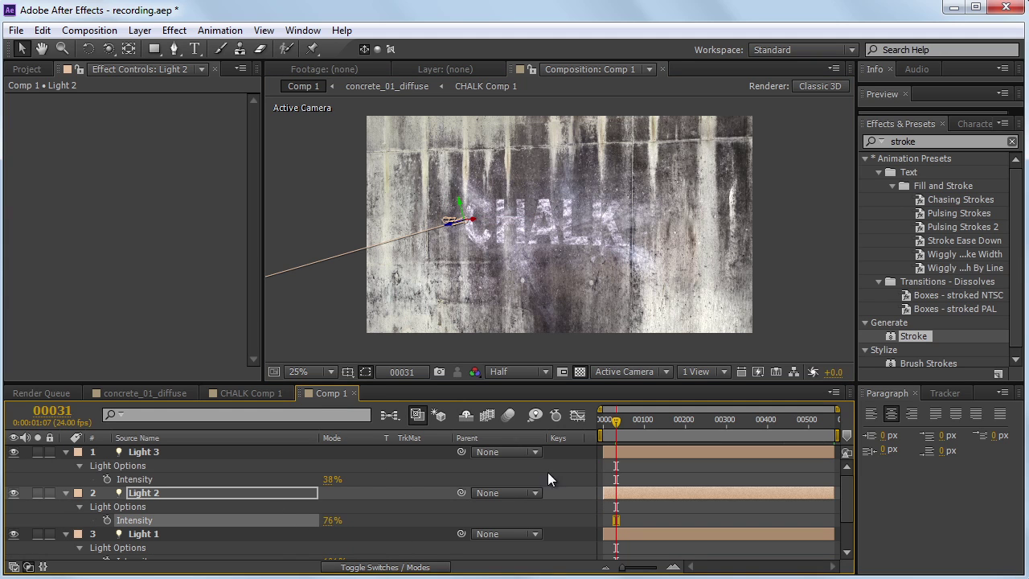
Step: Set keyframes at frame 31 for Camera 1's Point of Interest, Position, Orientation and X, Y and Z Rotation
scroll(209, 487, down, 3)
click(146, 526)
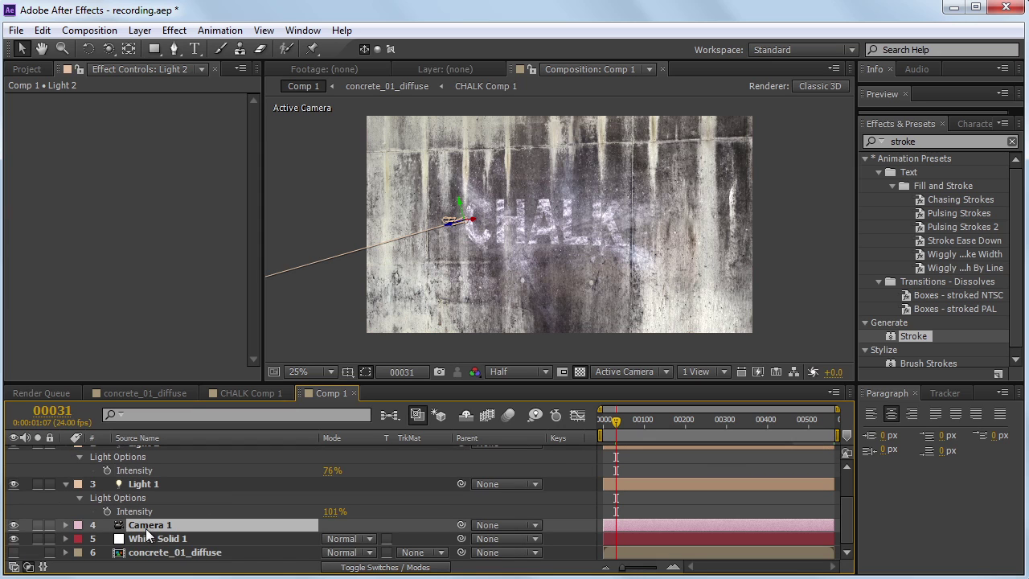
click(65, 524)
scroll(195, 537, down, 1)
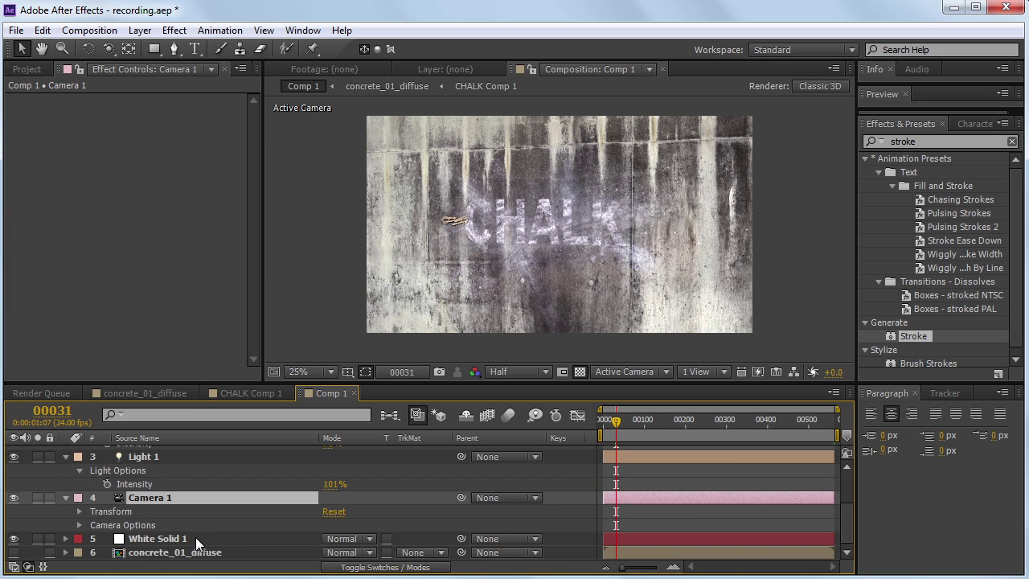
click(78, 525)
scroll(77, 525, down, 3)
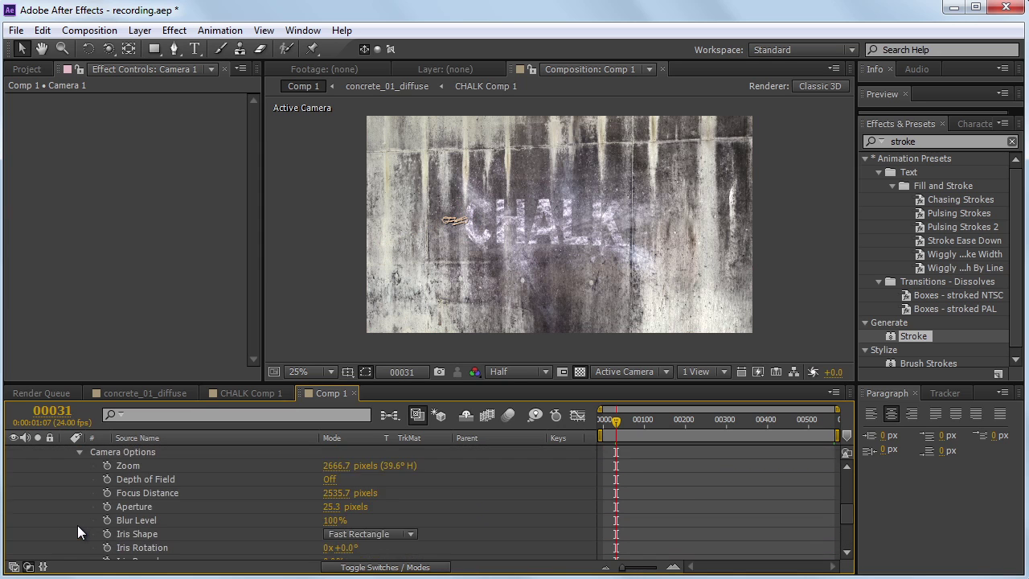
scroll(114, 482, up, 2)
click(79, 480)
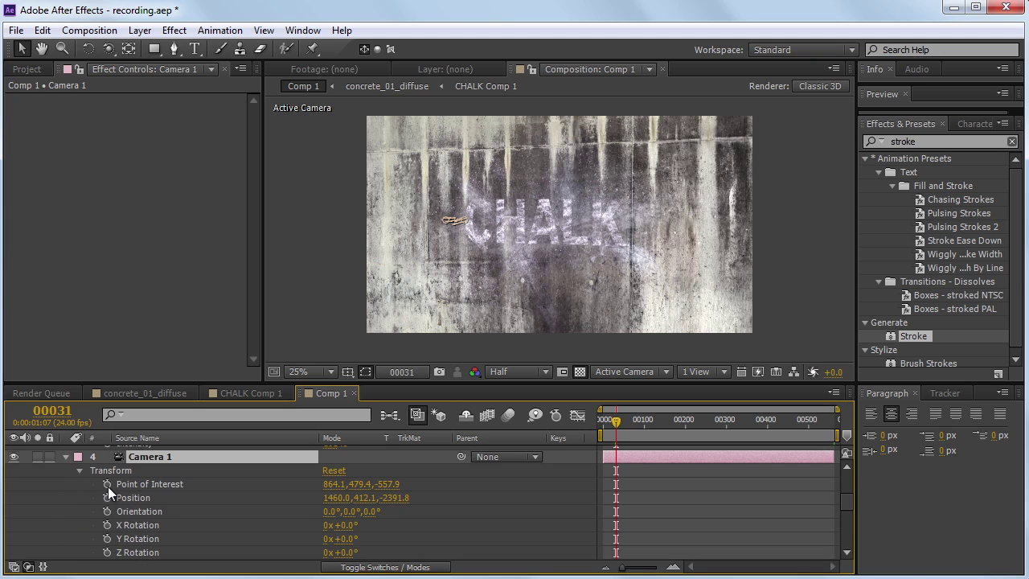
drag(106, 484, 108, 567)
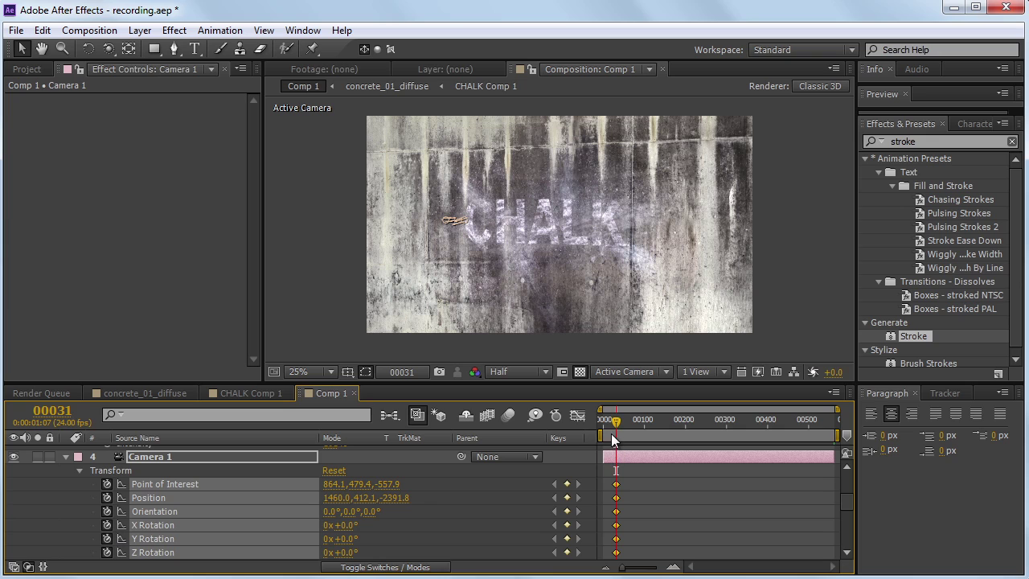
Step: At frame 0, orbit and track Camera 1 to a position of about 125, 608, -2340, keyframing the start of its move
drag(616, 418, 585, 421)
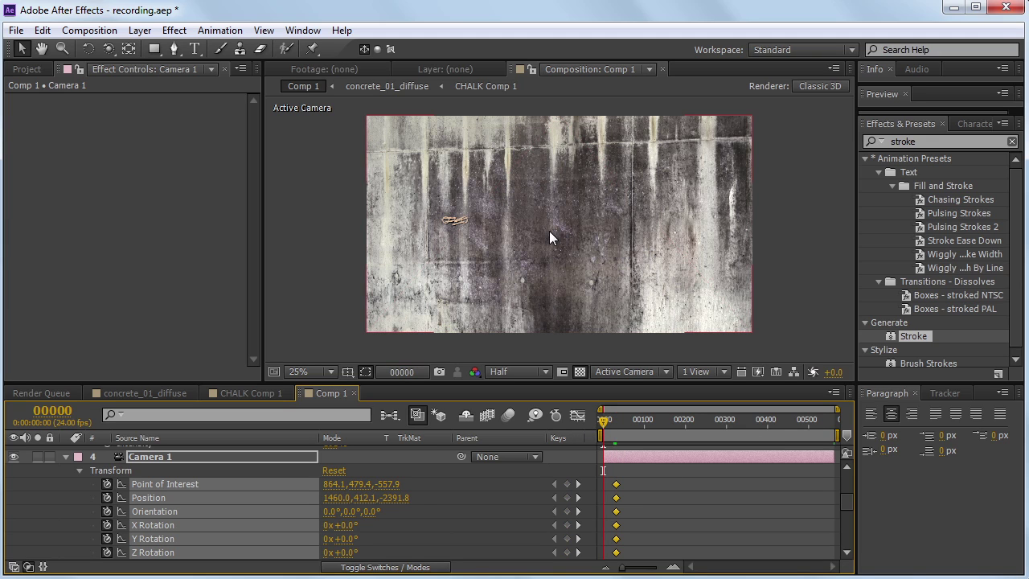
key(c)
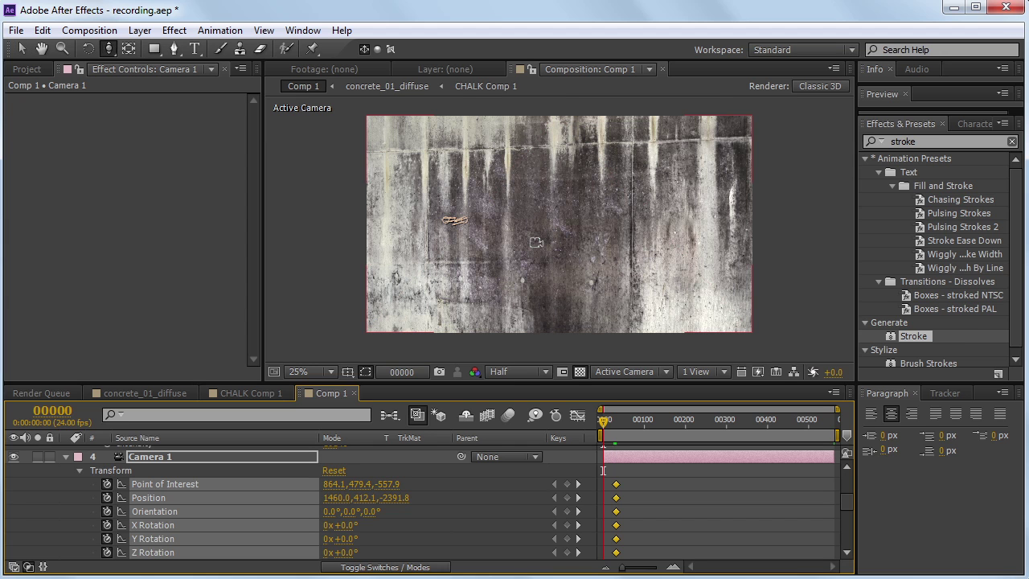
drag(536, 243, 565, 239)
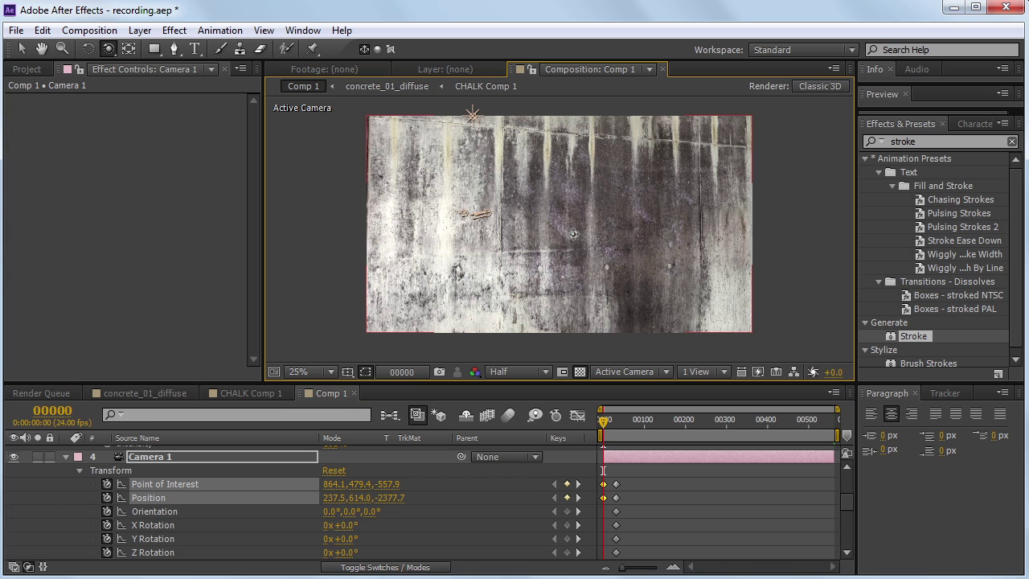
key(c)
drag(573, 234, 604, 235)
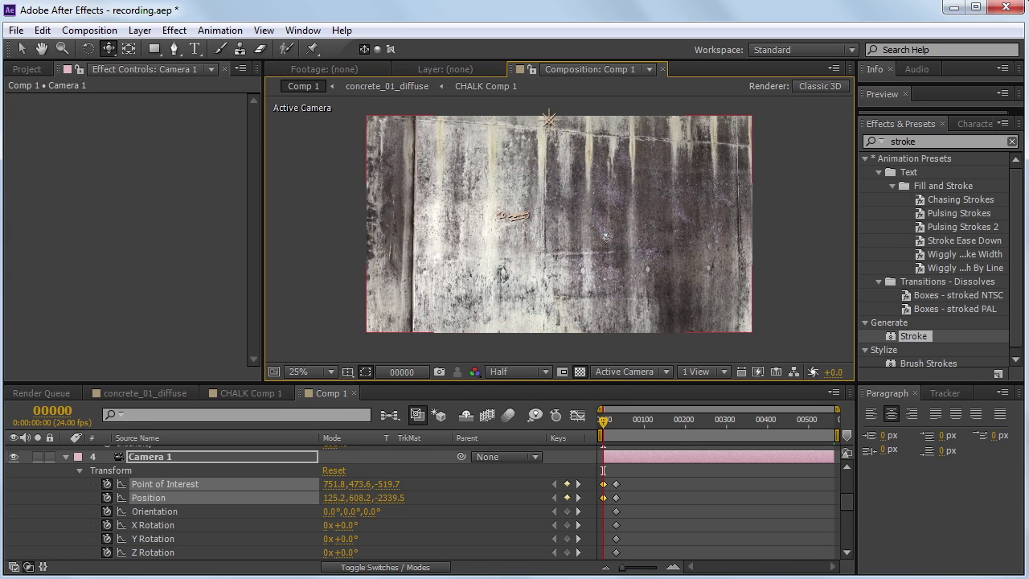
drag(602, 423, 615, 429)
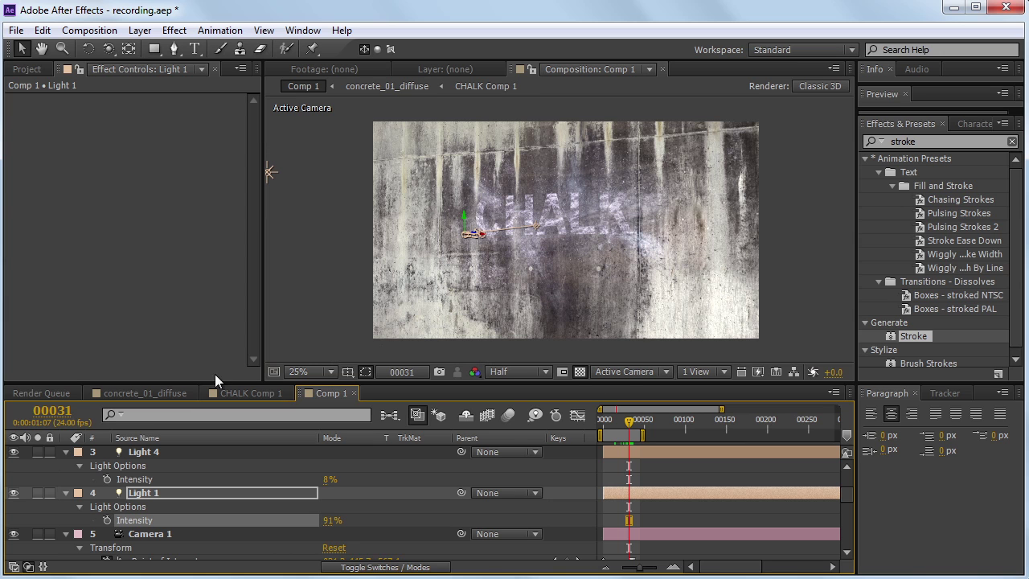
Step: Add an adjustment layer at the top of Comp 1
click(139, 29)
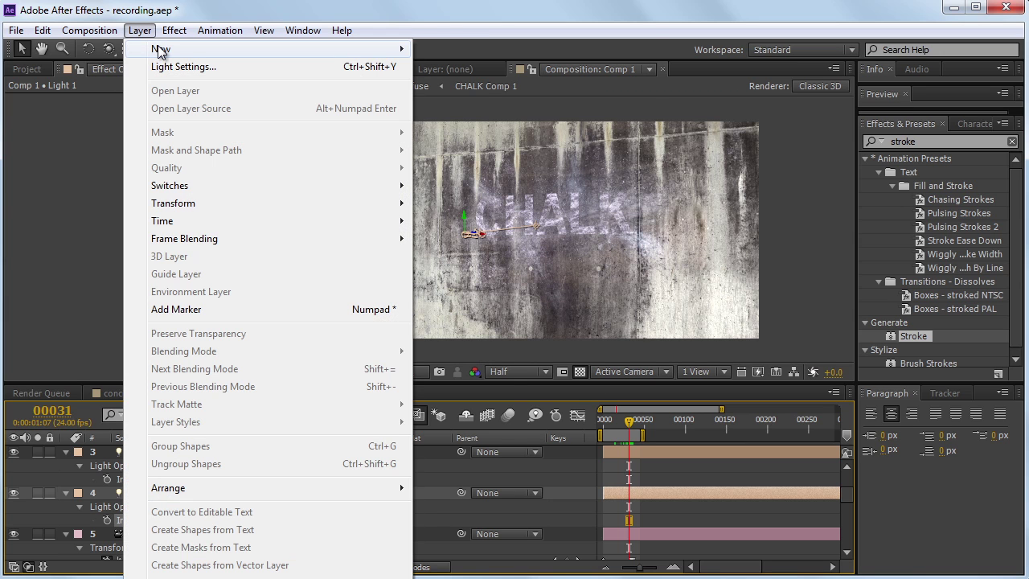
mouse_move(161, 48)
click(521, 154)
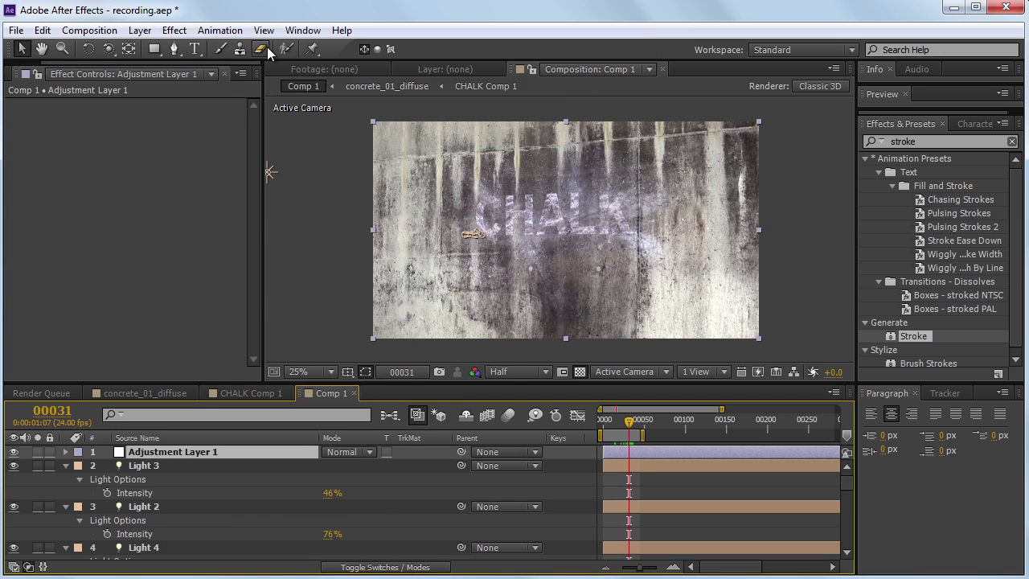
Step: Apply the Tint and Curves effects to the adjustment layer, with Amount to Tint set to 11%
click(174, 30)
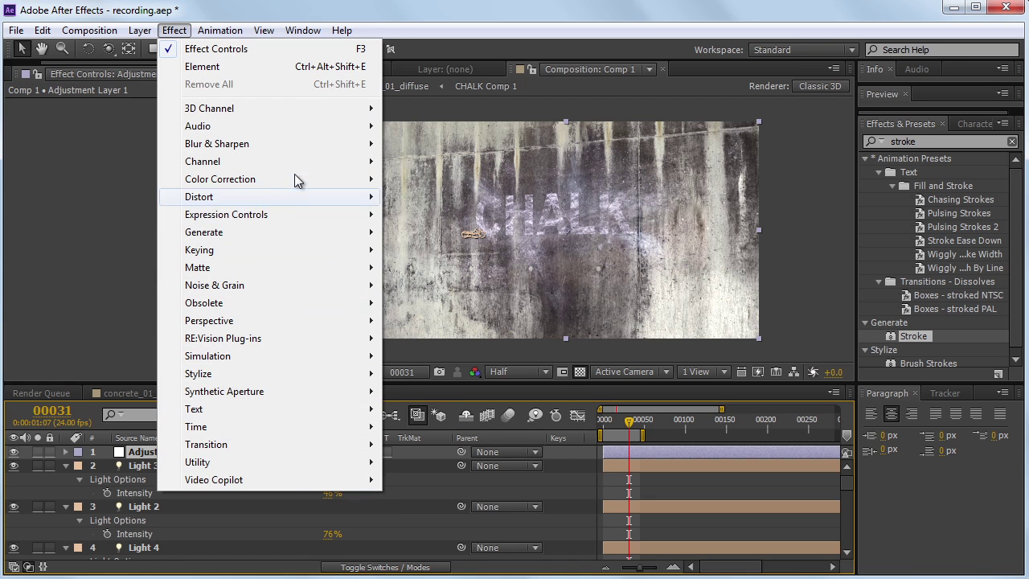
mouse_move(295, 179)
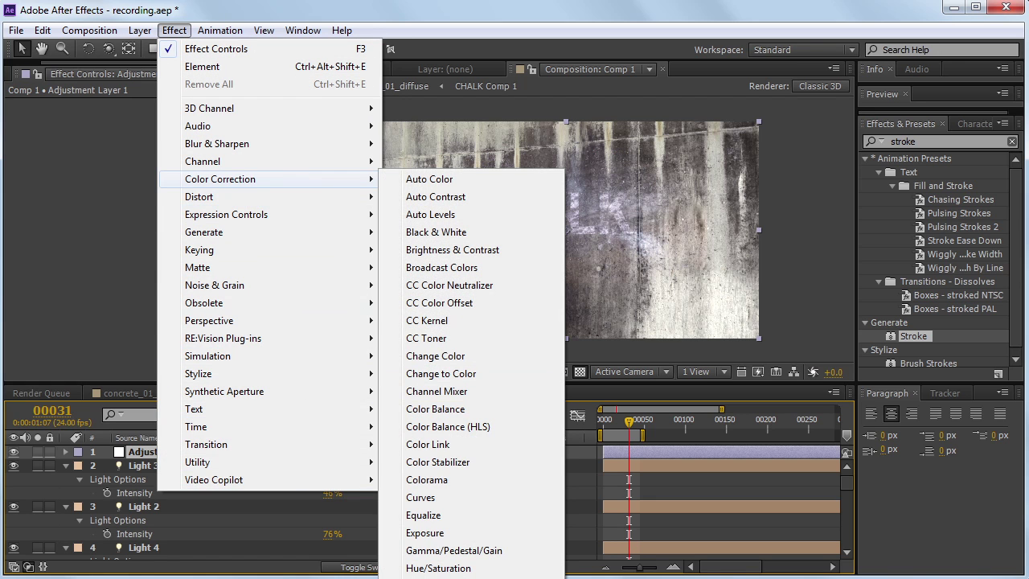
click(426, 578)
click(173, 30)
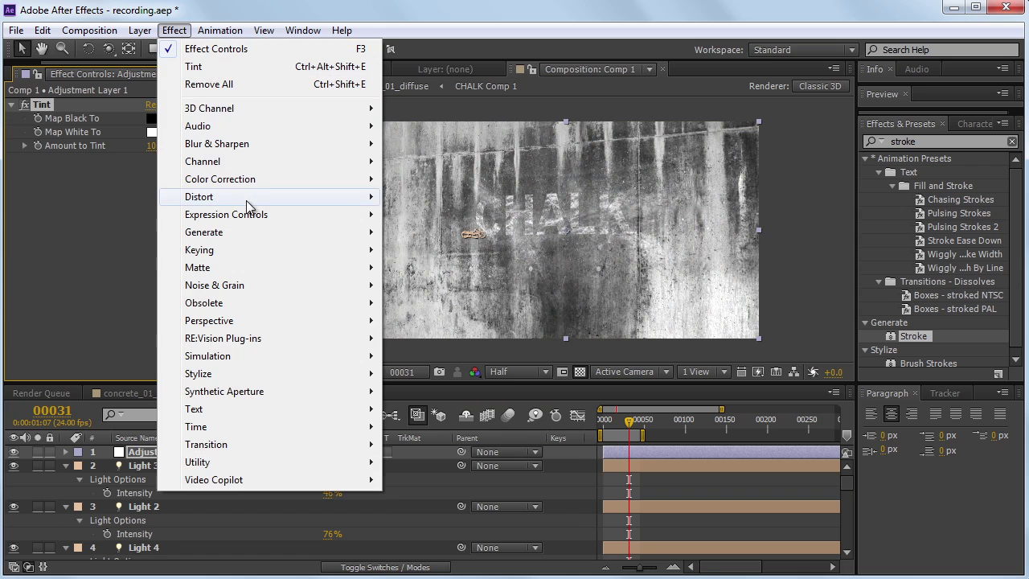
mouse_move(279, 180)
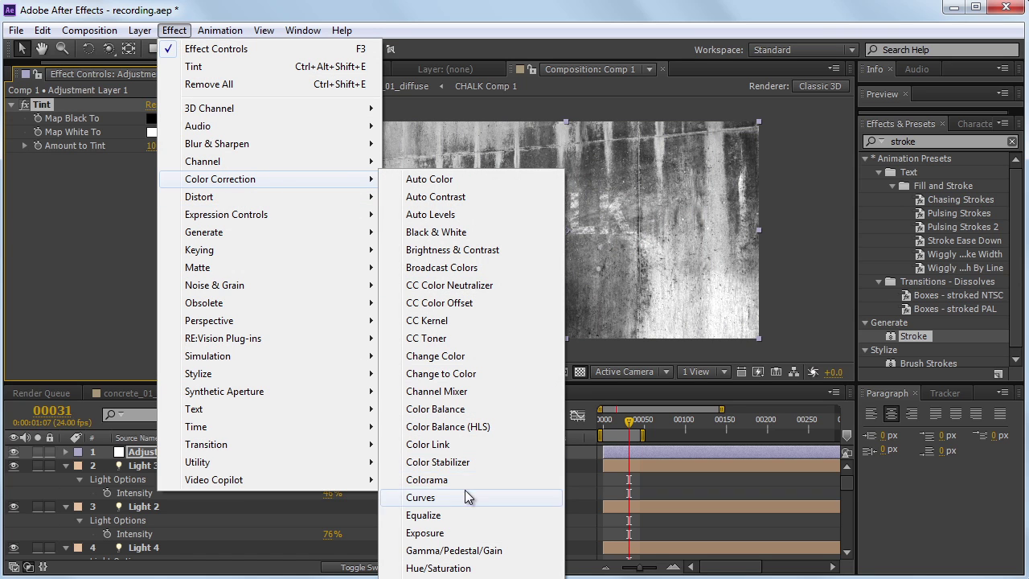
click(447, 498)
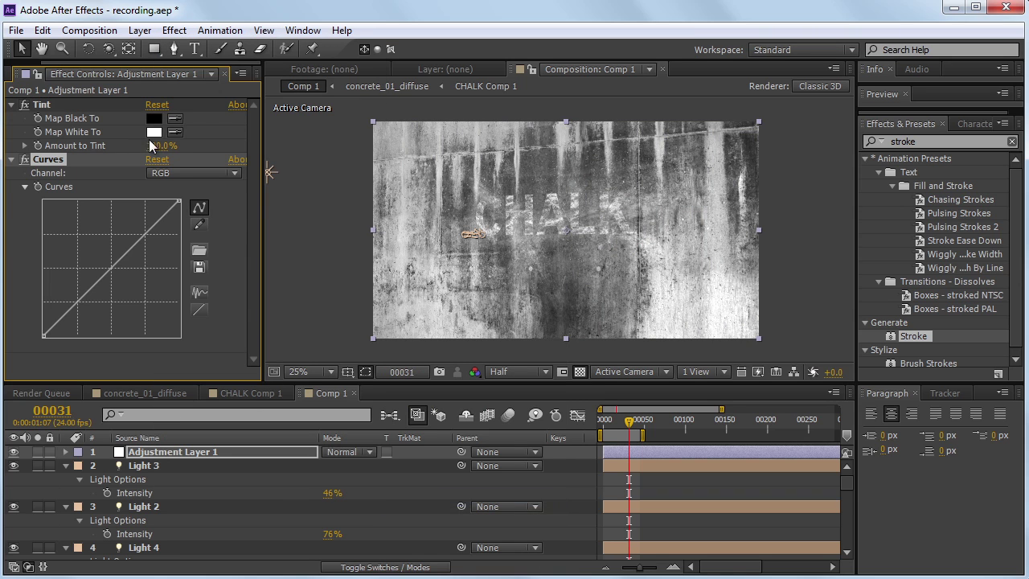
drag(154, 145, 129, 152)
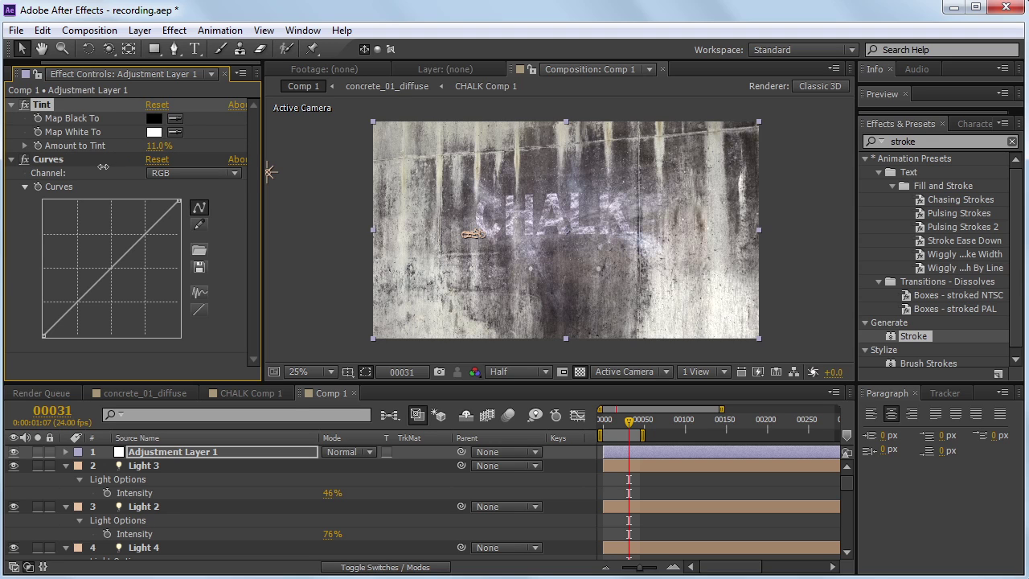
Step: Shape contrast S-curves in the RGB and Red channels of Curves, raising the highlights and lowering the shadows
drag(148, 232, 160, 209)
drag(71, 309, 71, 318)
click(177, 173)
click(171, 206)
drag(66, 292, 71, 315)
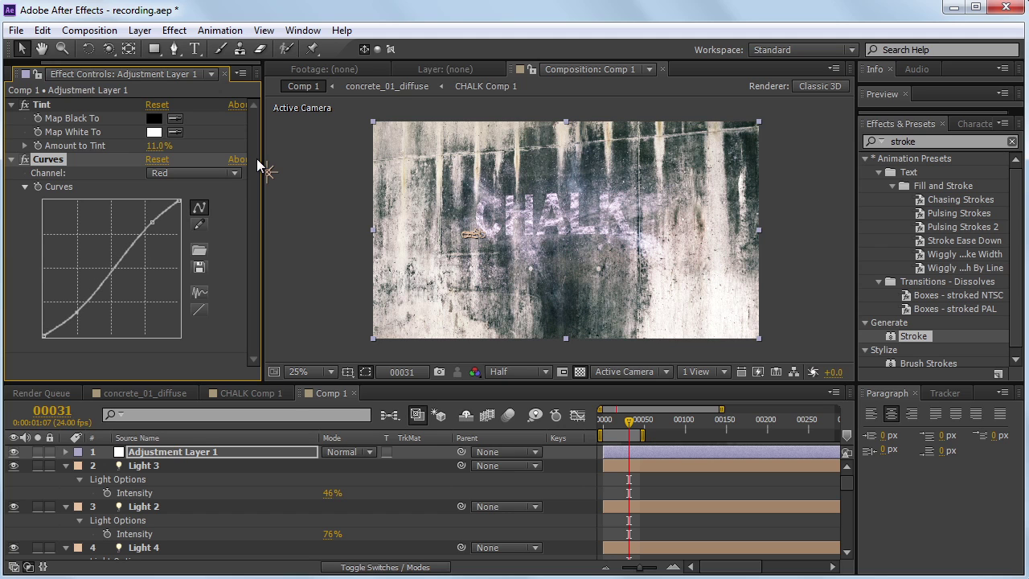
Step: Add highlight and shadow control points to the Blue channel of Curves, keeping the curve nearly straight
click(231, 173)
click(238, 240)
drag(130, 253, 155, 226)
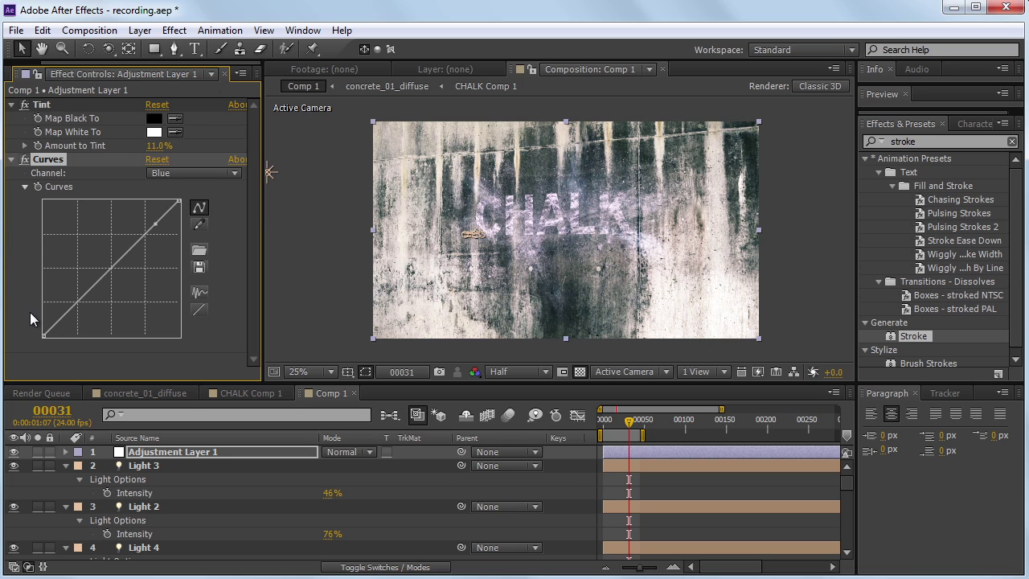
click(66, 310)
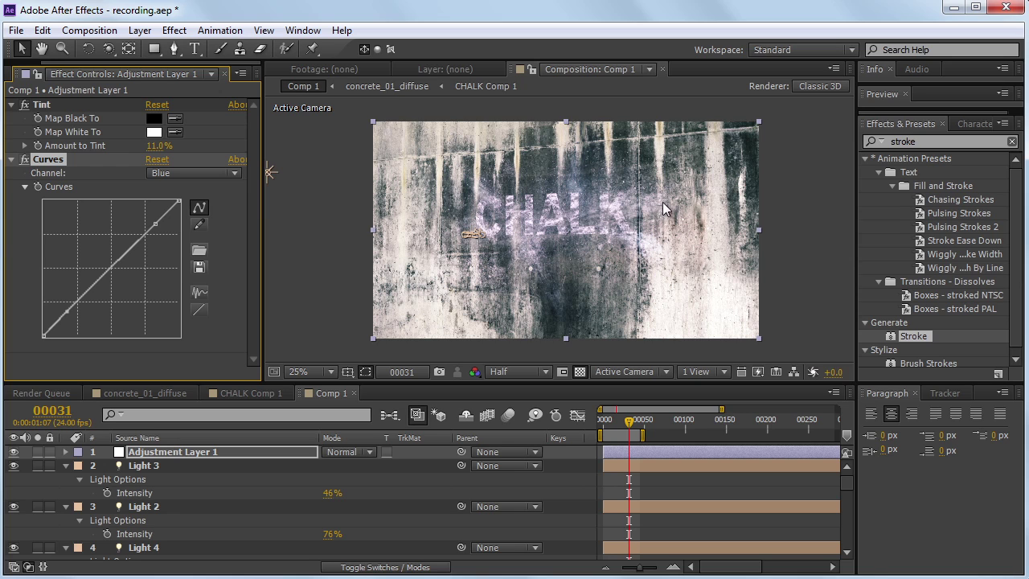
drag(90, 292, 91, 295)
Step: Duplicate the Curves effect on the adjustment layer and reset the copy
key(ctrl+d)
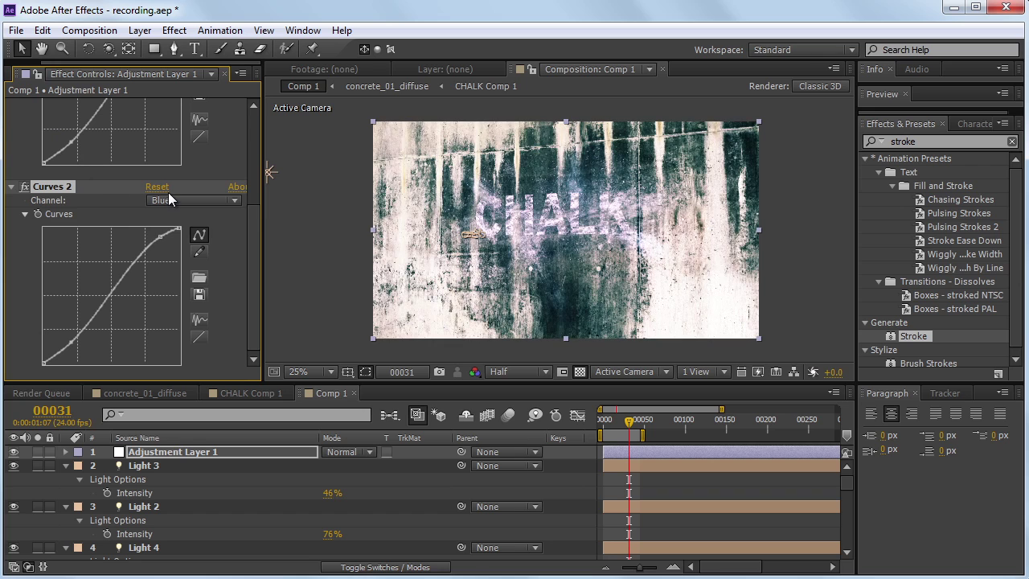
click(167, 191)
Step: Lower the highlights slightly in the Red channel of Curves 2
click(178, 200)
click(177, 232)
drag(134, 274, 157, 259)
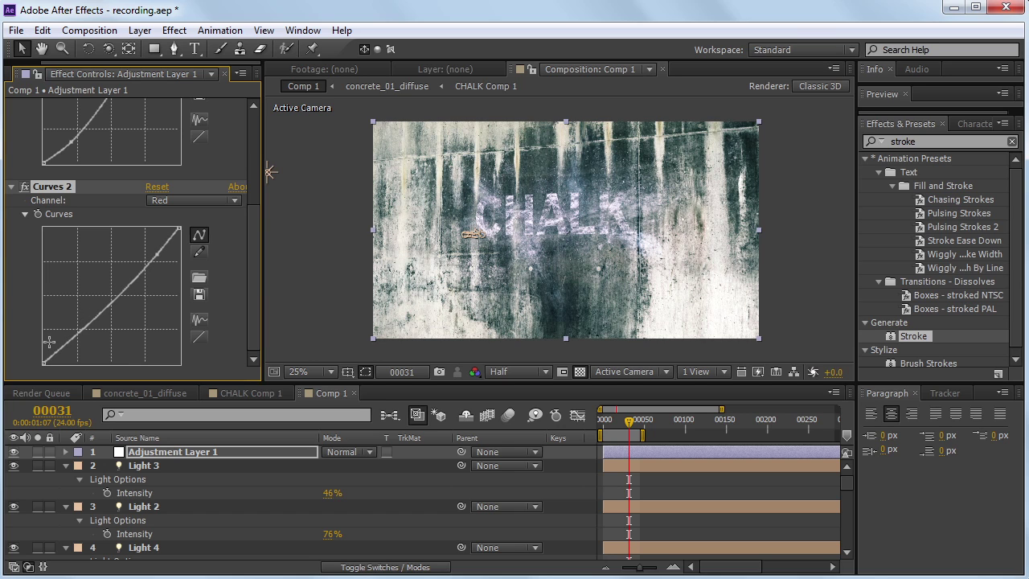
Step: Raise the shadows slightly in the Red channel of Curves 2 and add a near-neutral highlight point to its Green channel
drag(71, 334, 72, 334)
click(229, 200)
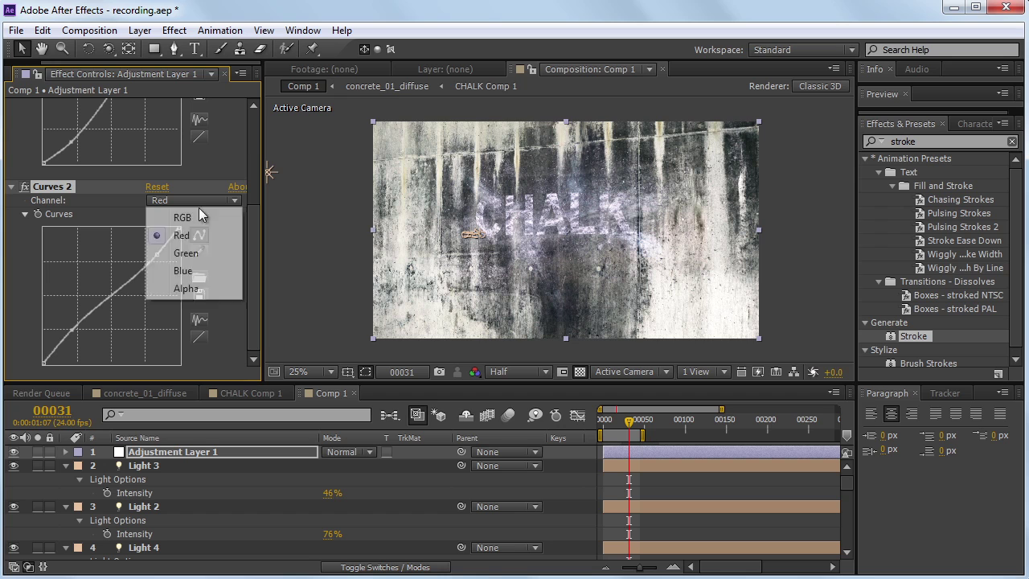
click(178, 252)
mouse_move(123, 283)
mouse_down()
mouse_move(129, 292)
mouse_move(132, 278)
mouse_up()
Step: Add a highlight point to the Blue channel of Curves 2 and raise its shadows slightly
click(213, 201)
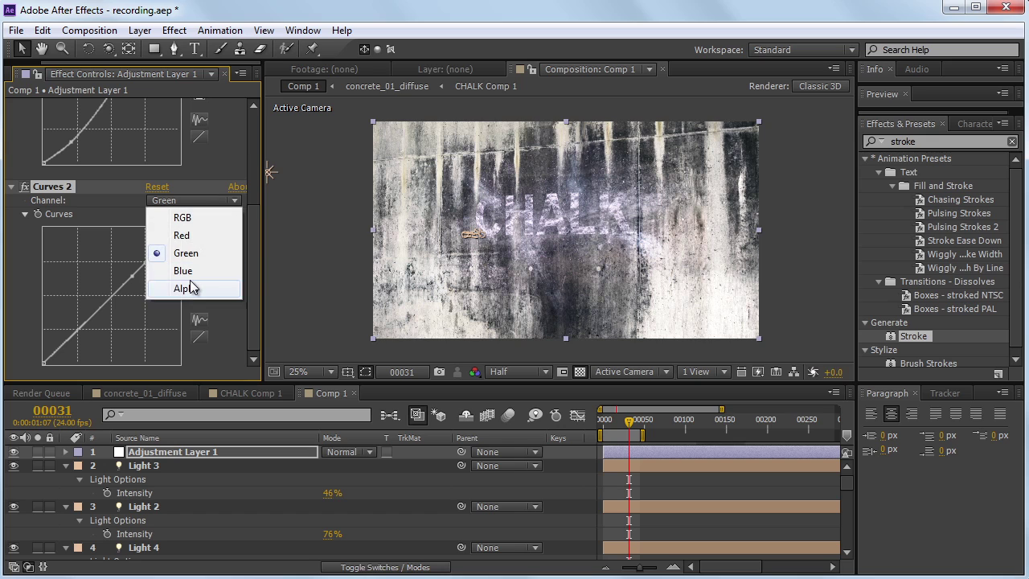
click(191, 271)
drag(111, 296, 144, 269)
mouse_move(69, 337)
mouse_down()
mouse_move(71, 351)
mouse_move(73, 329)
mouse_up()
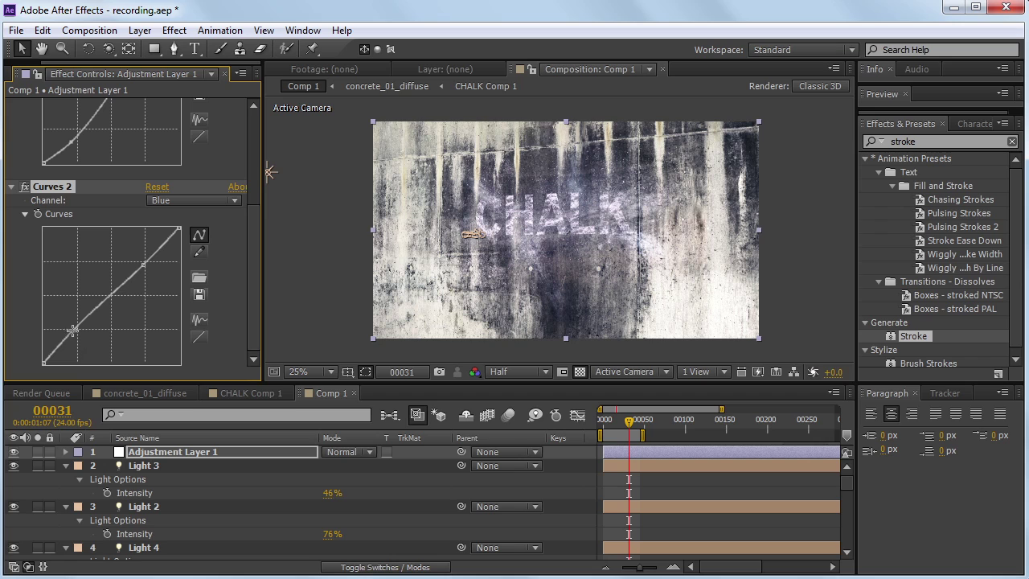
Step: Tint the specular color of the empty_room's first material a pale warm orange in White Solid 1's Element scene and apply the scene
scroll(181, 498, down, 10)
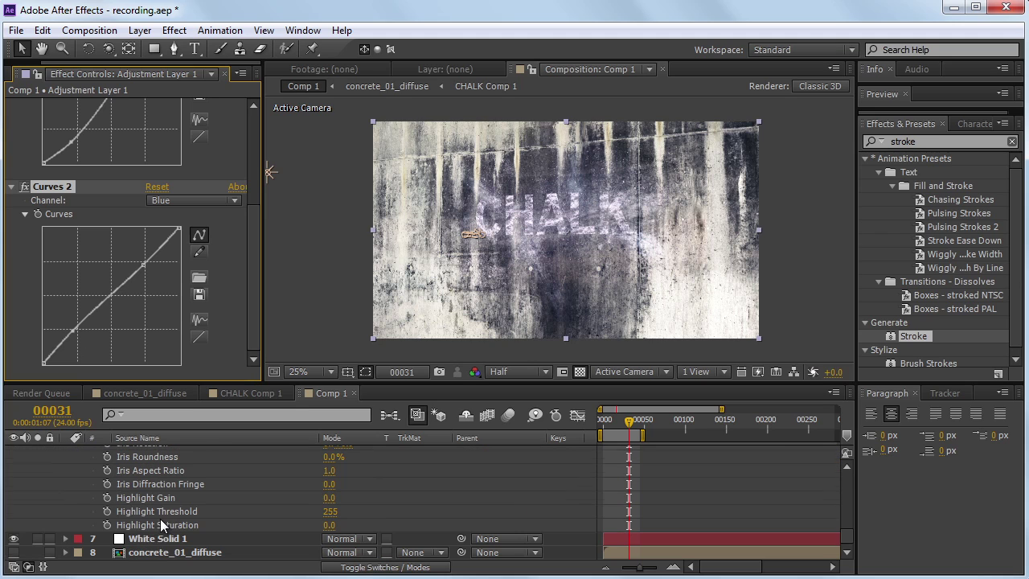
click(162, 542)
click(81, 137)
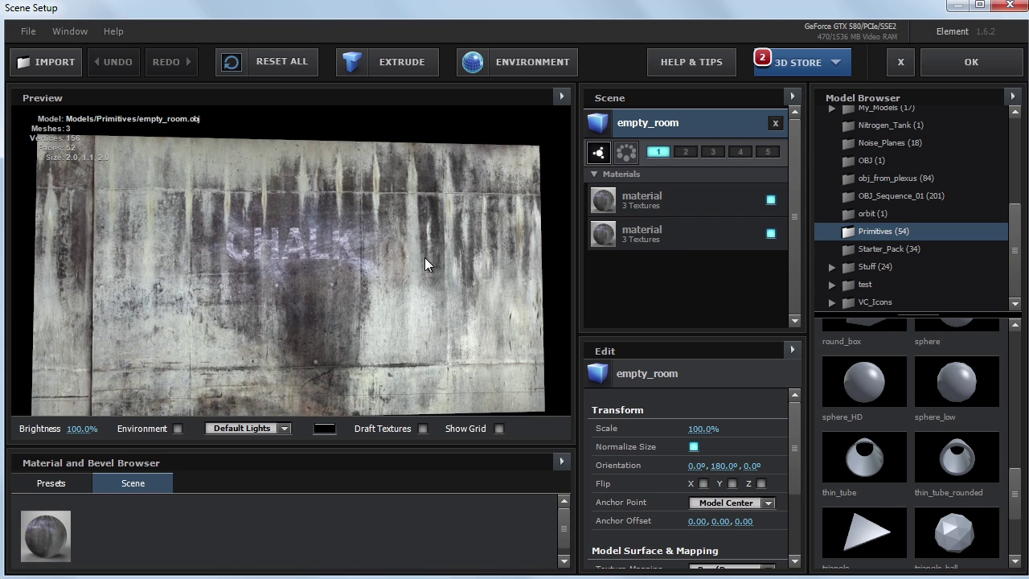
click(641, 201)
scroll(666, 493, down, 3)
scroll(667, 493, down, 2)
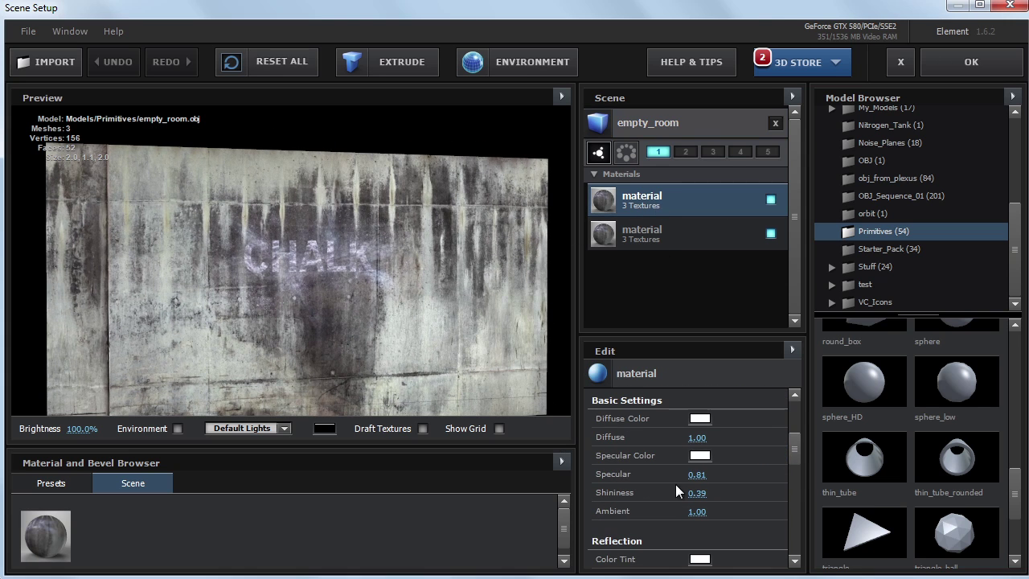
click(697, 457)
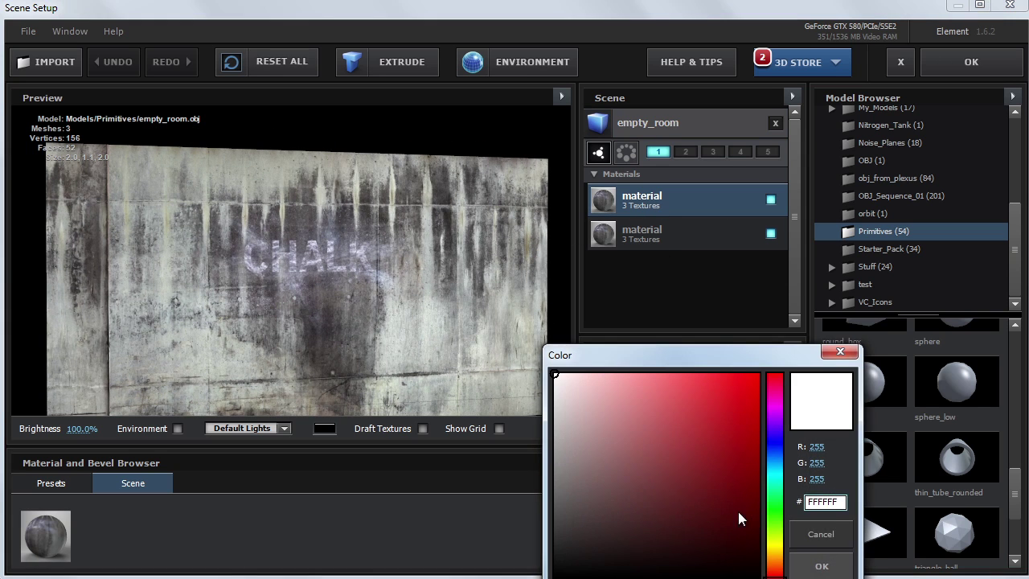
mouse_move(773, 569)
mouse_down()
mouse_move(770, 551)
mouse_move(768, 566)
mouse_up()
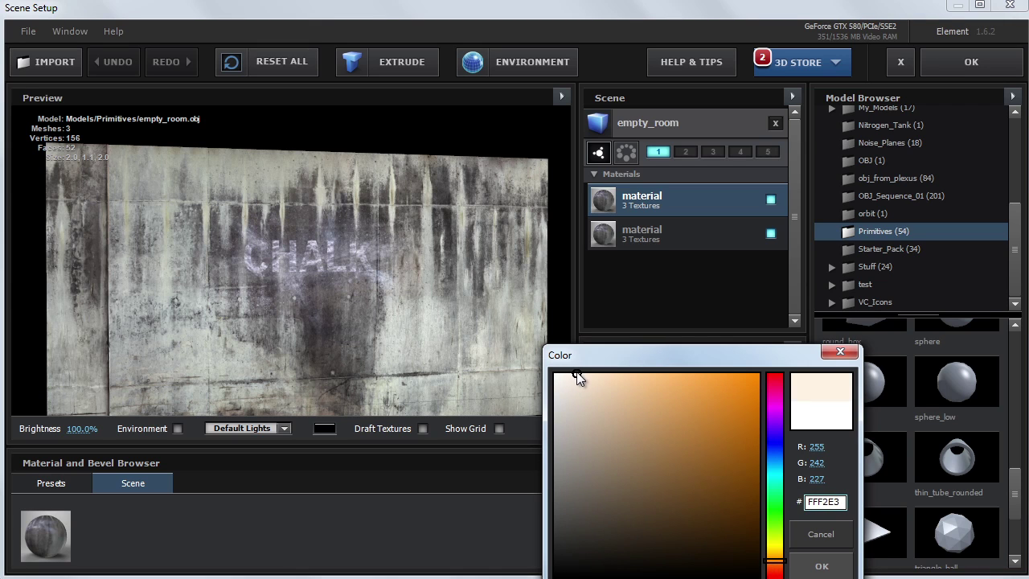
drag(570, 374, 568, 374)
click(821, 565)
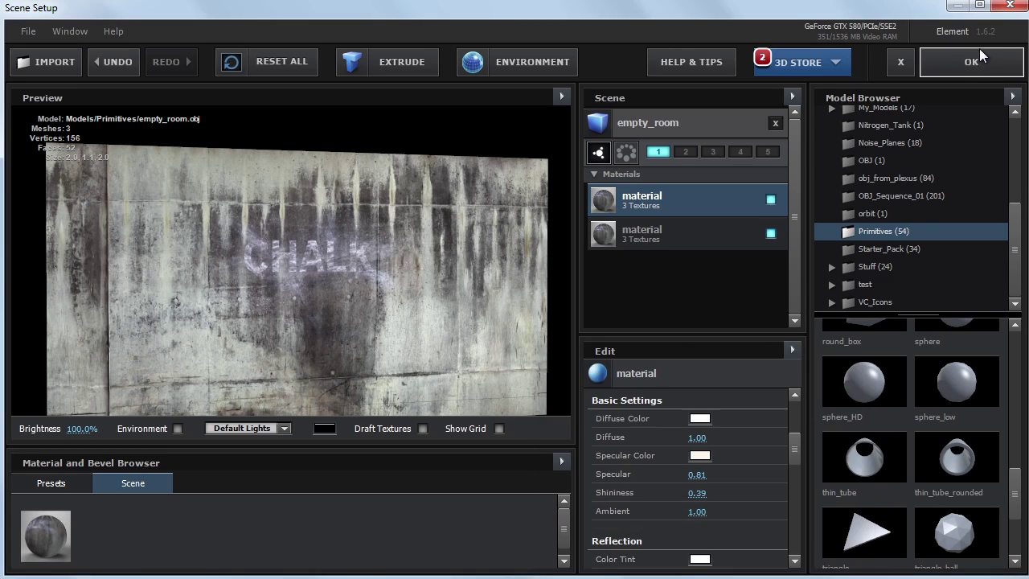
click(976, 58)
Step: Compare the adjustment layer's grade at frame 36 with Curves 2 switched off and on
mouse_move(632, 422)
mouse_down()
mouse_move(612, 422)
mouse_move(633, 434)
mouse_up()
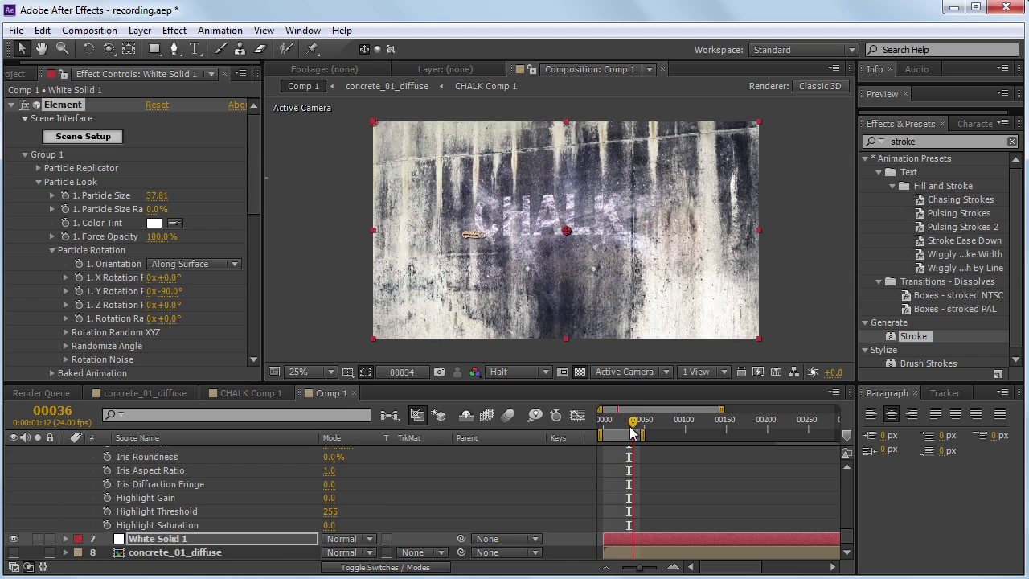
scroll(217, 491, up, 5)
scroll(212, 480, up, 5)
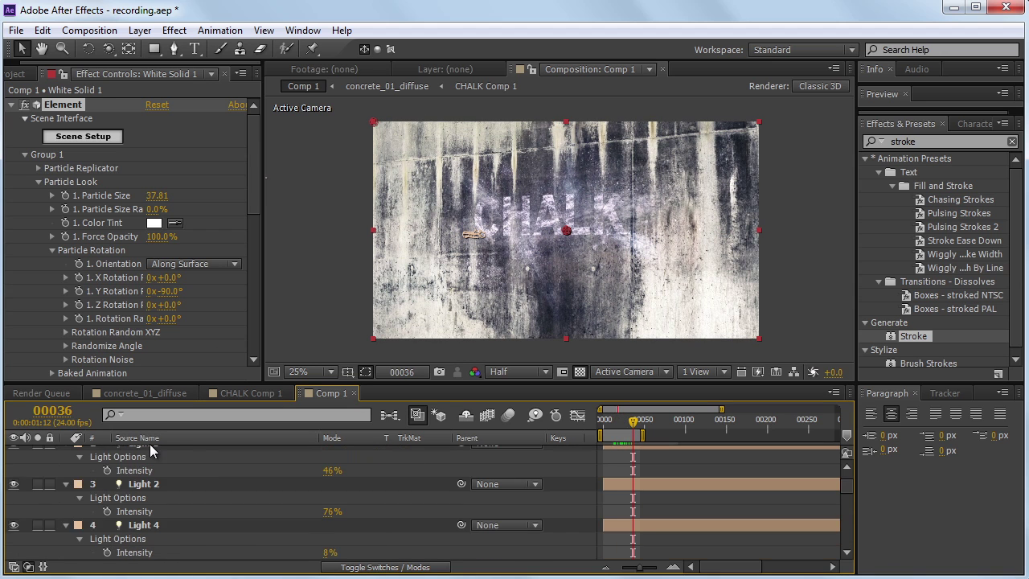
click(173, 452)
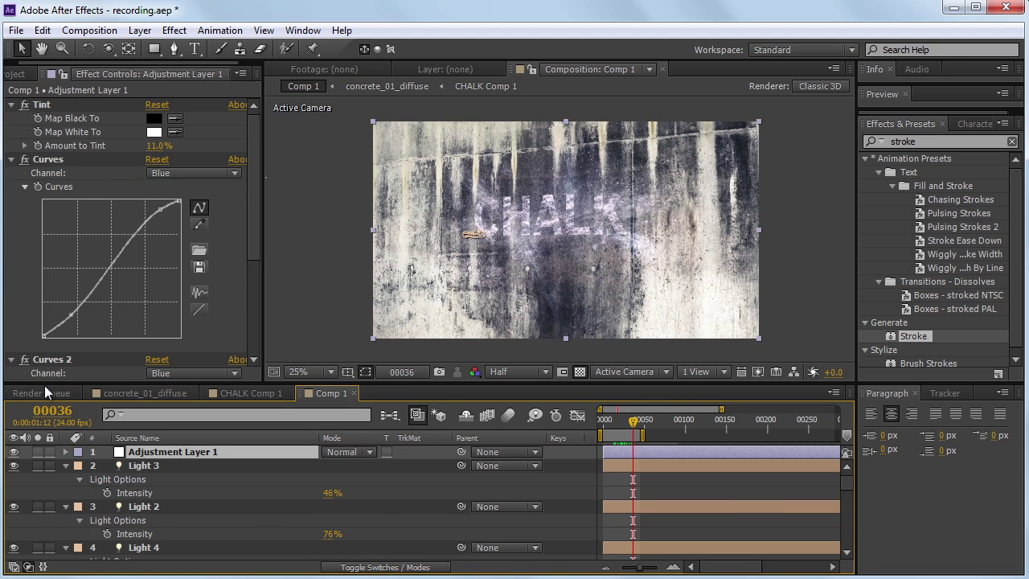
click(22, 361)
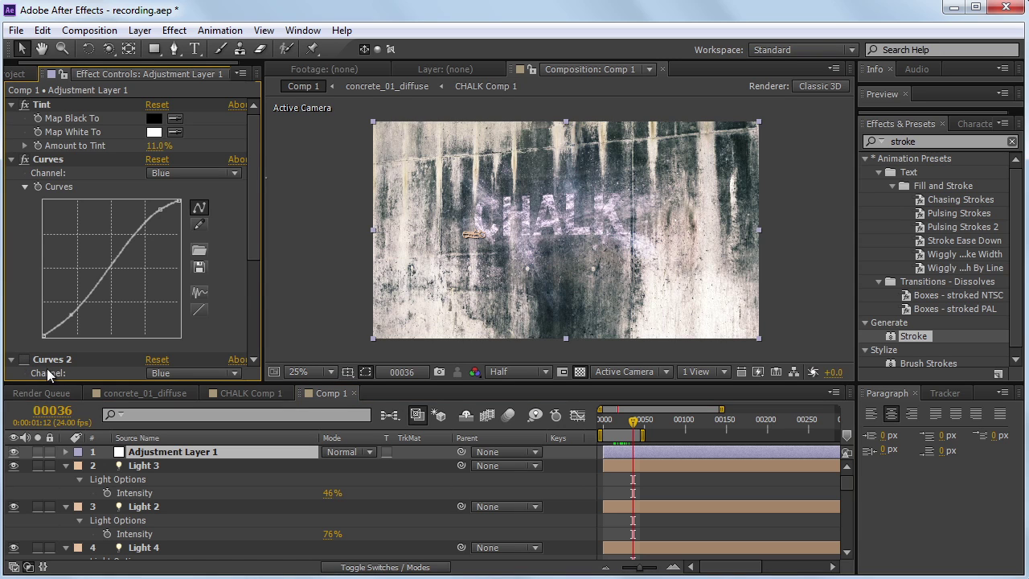
Step: Add highlight and shadow control points to the RGB channel of Curves 2, keeping the curve nearly straight
scroll(48, 358, down, 3)
click(193, 264)
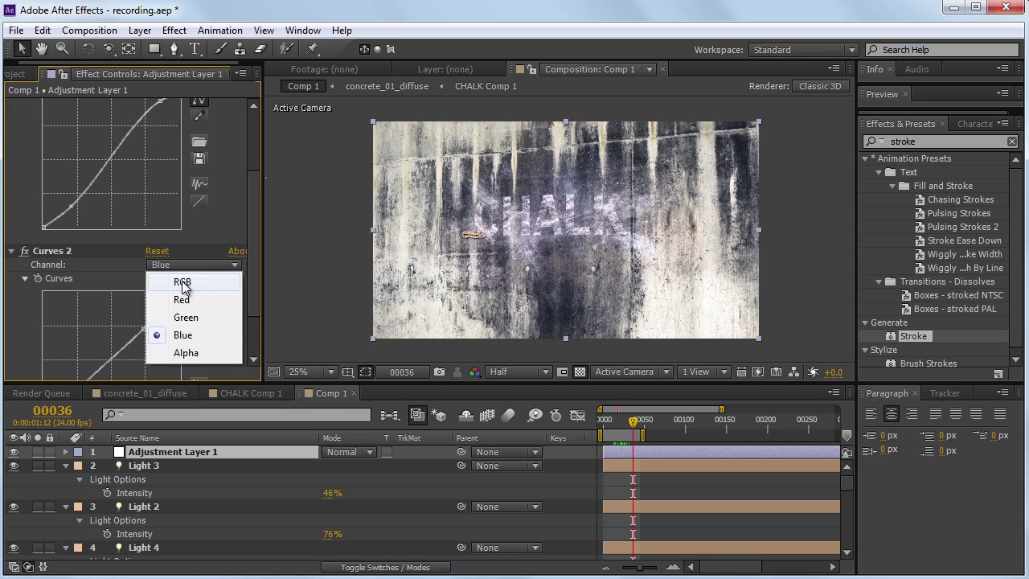
click(192, 273)
drag(134, 344, 140, 331)
scroll(127, 337, down, 2)
drag(64, 348, 65, 345)
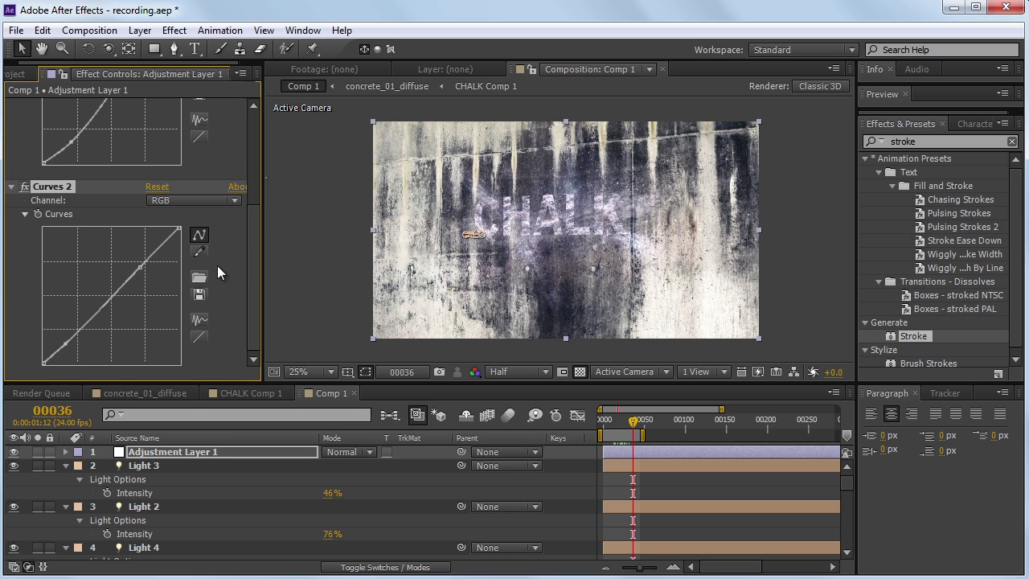
Step: Lower the highlight point slightly in the RGB channel of the first Curves effect and check the earlier frames
scroll(216, 265, up, 3)
click(193, 109)
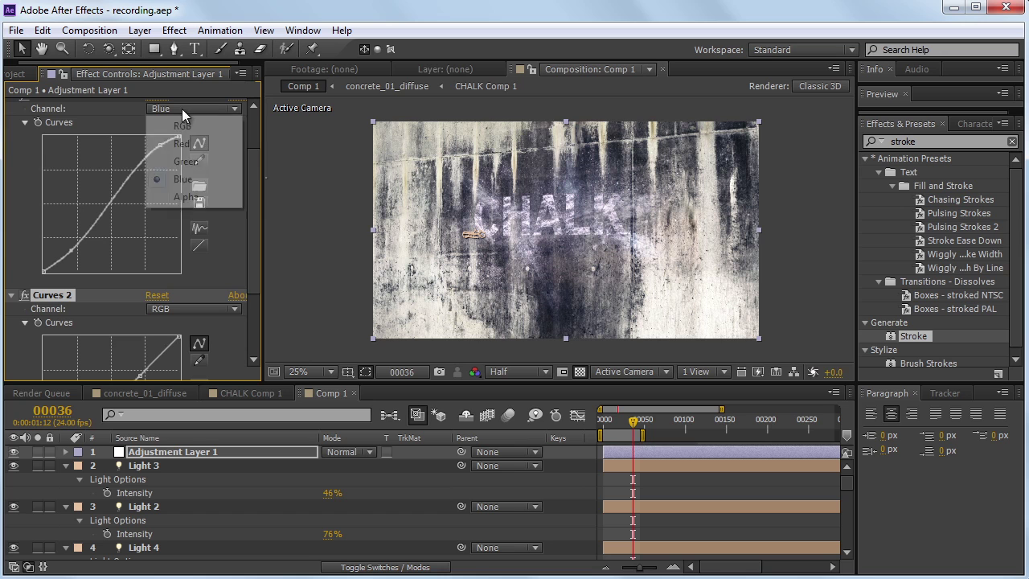
click(193, 126)
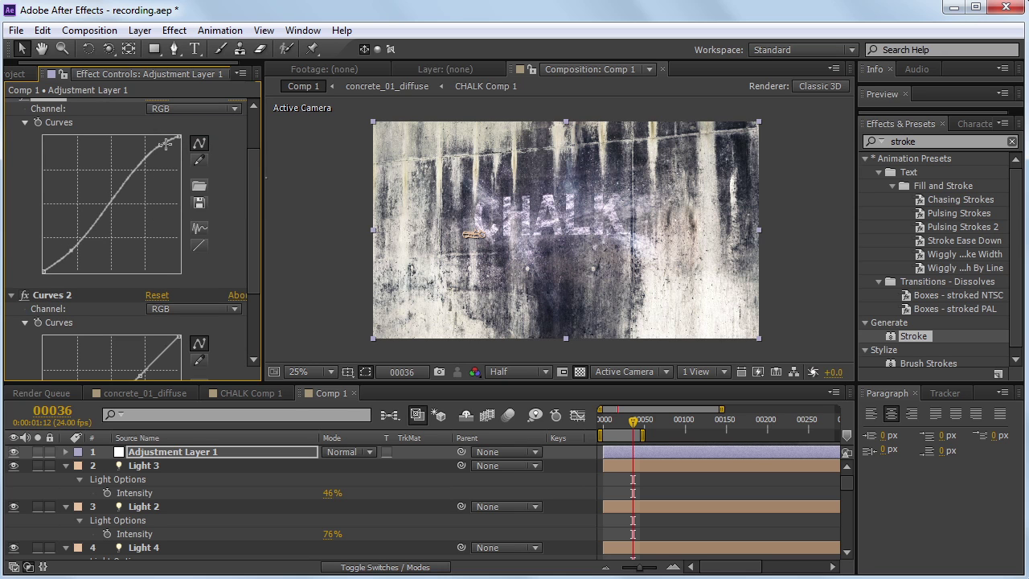
mouse_move(161, 145)
mouse_down()
mouse_move(166, 163)
mouse_move(164, 153)
mouse_up()
drag(633, 421, 609, 426)
mouse_move(603, 424)
mouse_down()
mouse_move(626, 416)
mouse_move(604, 418)
mouse_up()
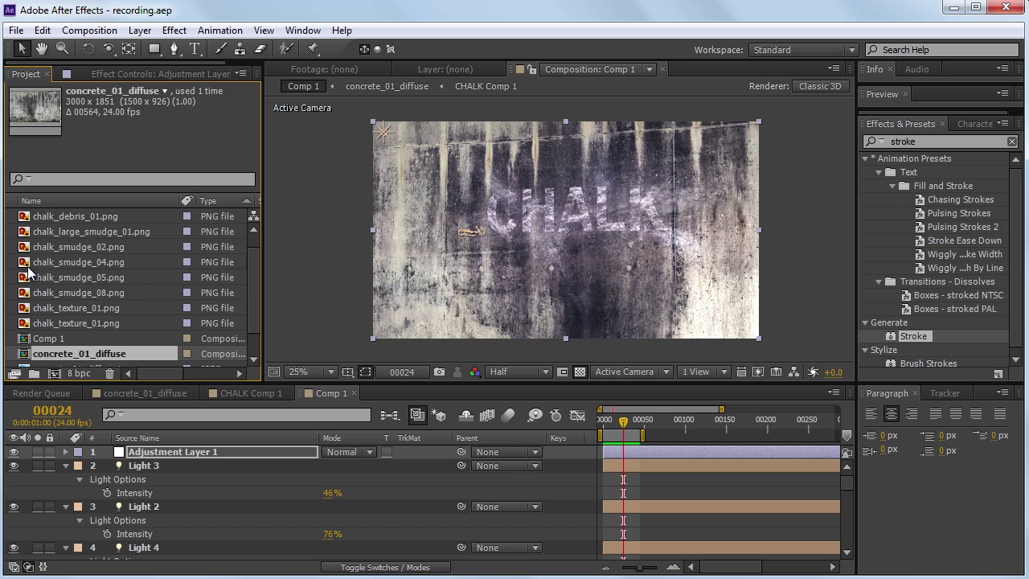
Step: Import letterbox_800.png from the Desktop and place it above all layers in Comp 1
double_click(13, 272)
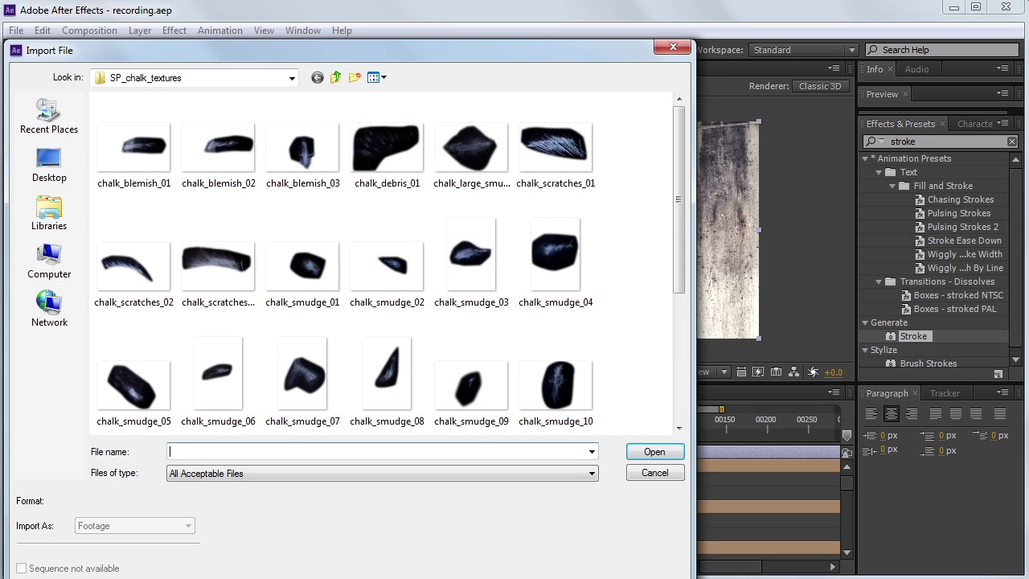
drag(479, 578, 481, 521)
click(49, 161)
click(677, 146)
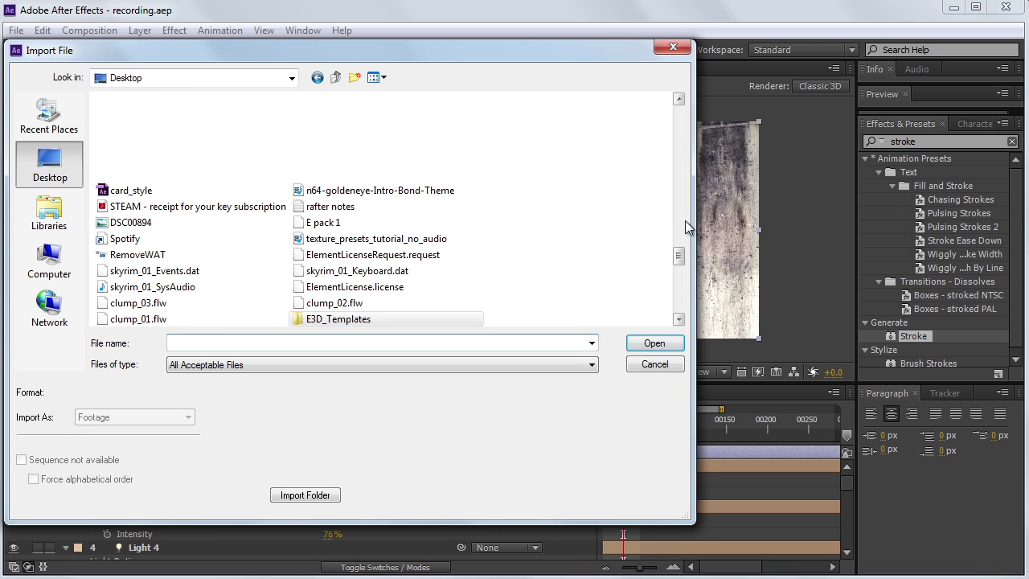
drag(680, 256, 676, 206)
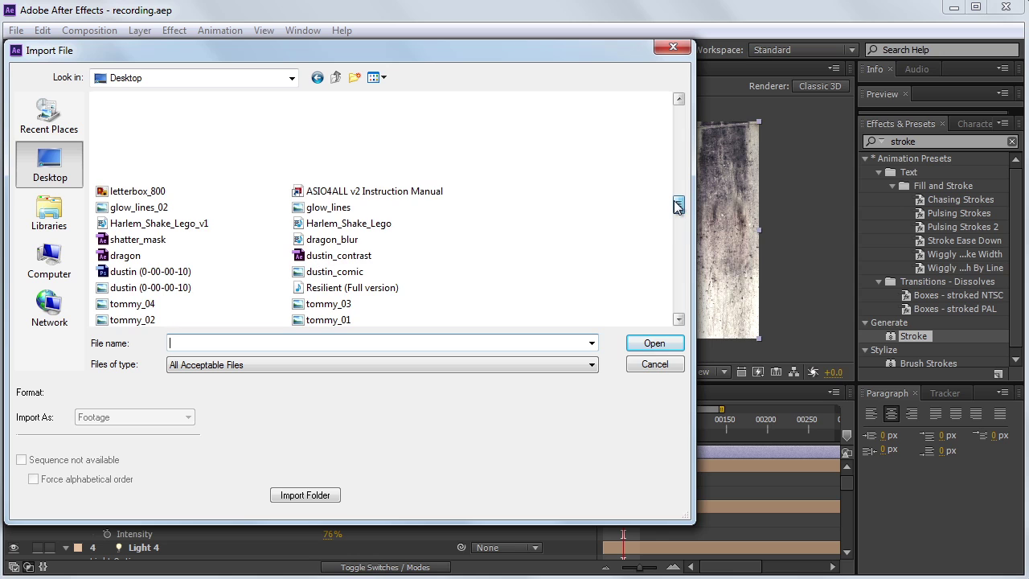
click(190, 194)
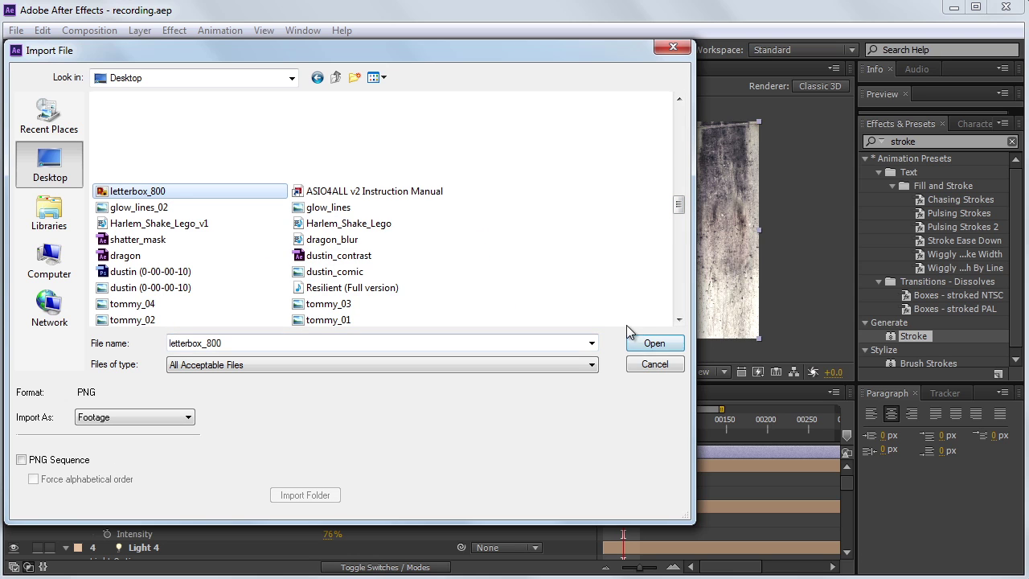
click(664, 346)
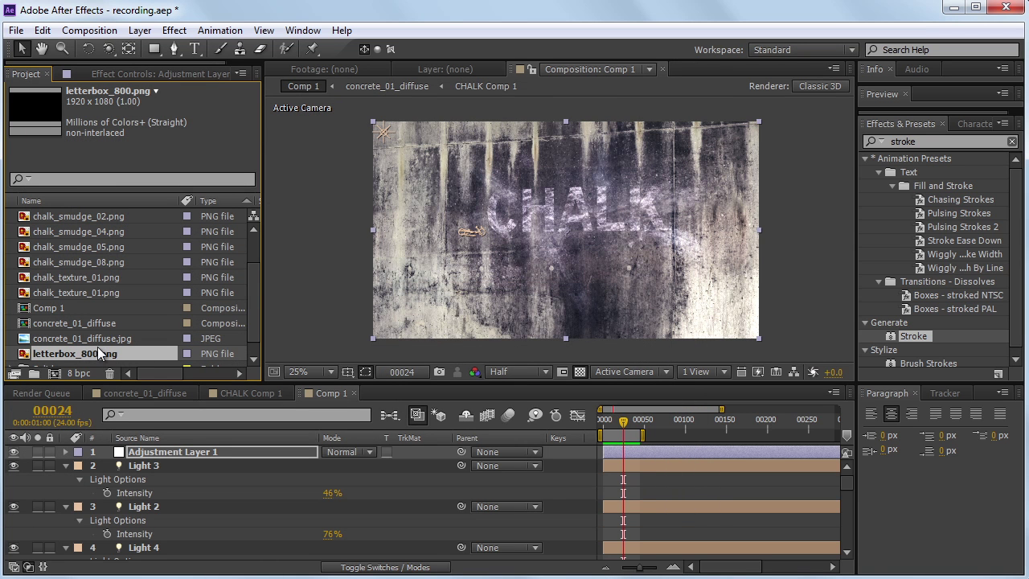
drag(85, 351, 162, 451)
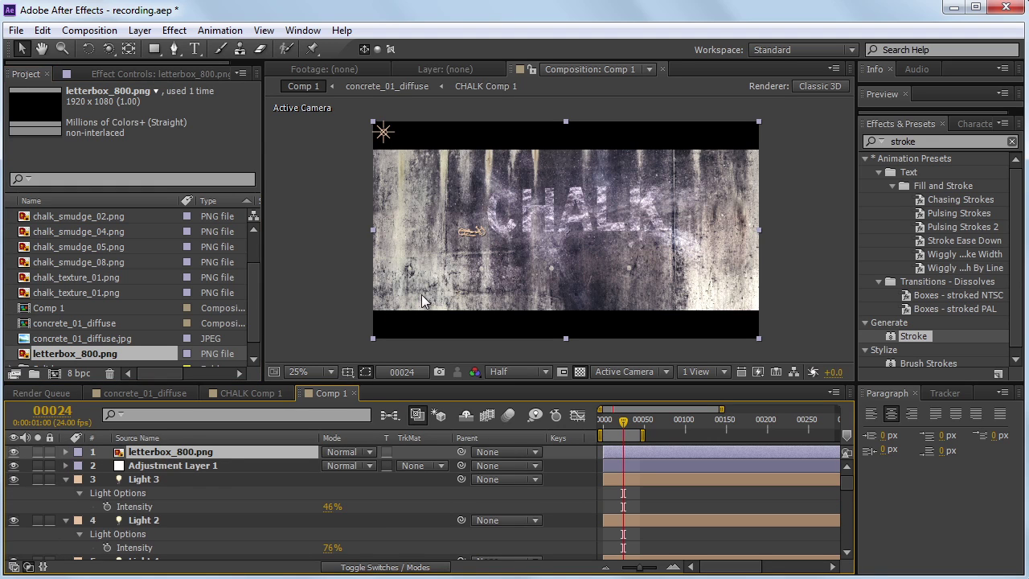
Step: Try limiting the composition view at frame 40 to a wide, short region of interest around the chalk text
scroll(703, 497, down, 3)
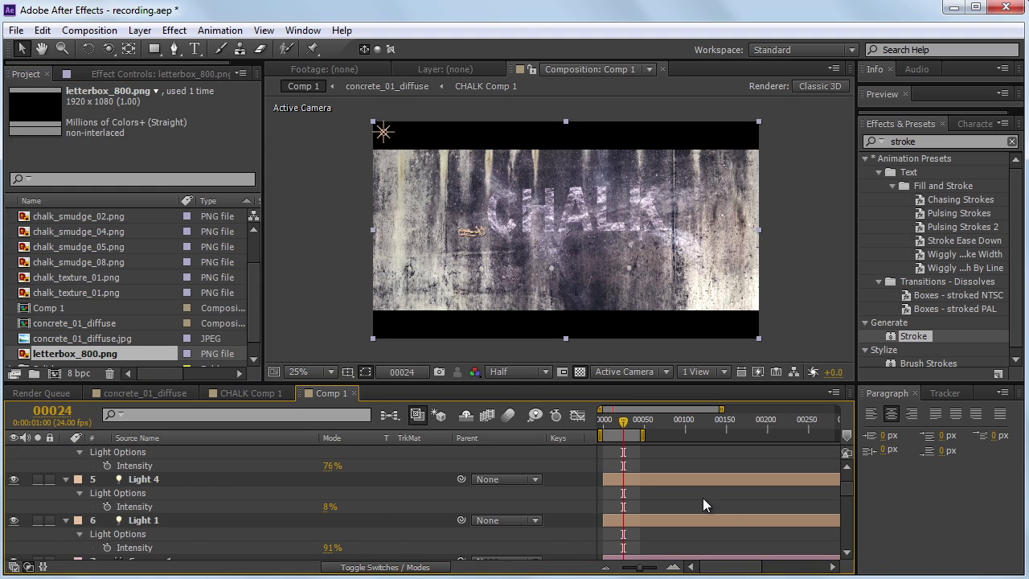
mouse_move(843, 494)
mouse_down()
mouse_move(838, 468)
mouse_move(843, 509)
mouse_up()
drag(625, 419, 635, 420)
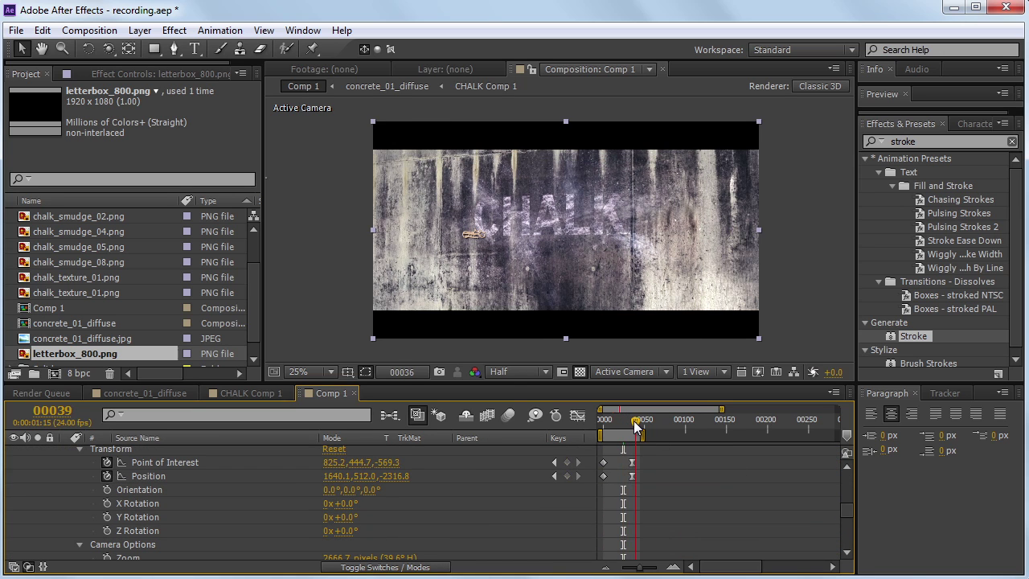
click(562, 371)
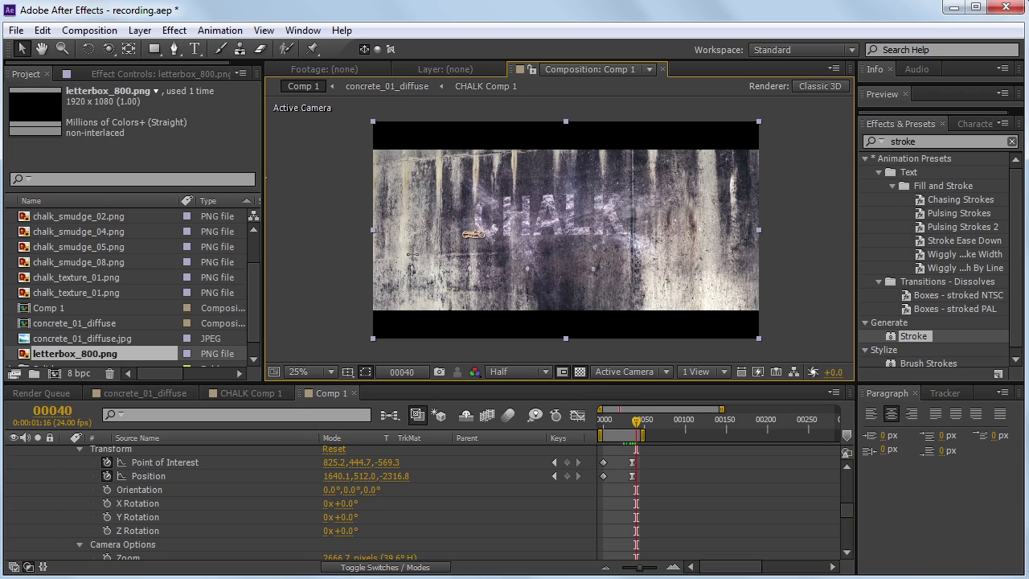
drag(350, 190, 814, 277)
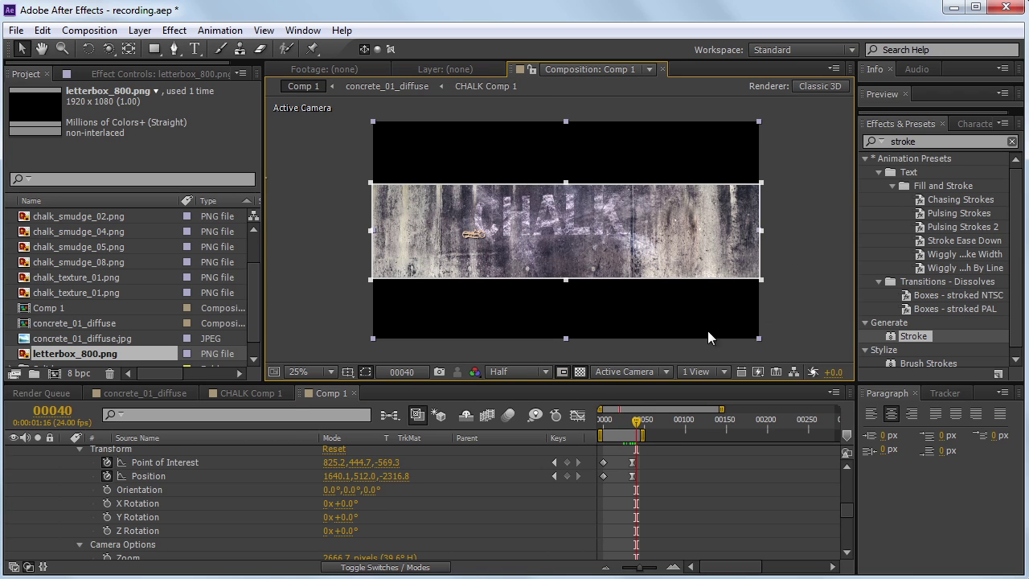
click(561, 372)
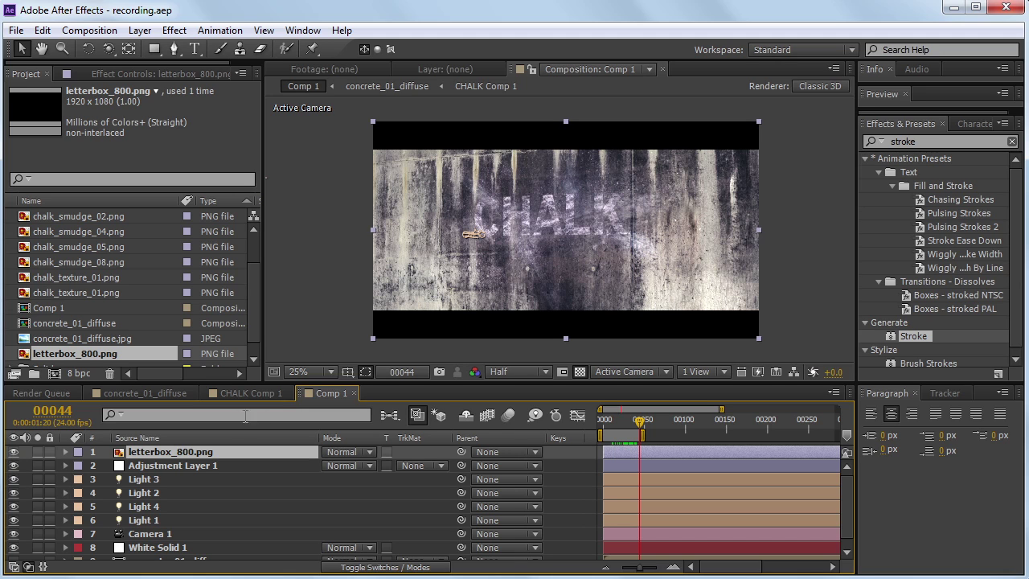
Step: Enable motion blur for Comp 1 and for the White Solid 1 layer, and run a RAM preview of the camera move
click(508, 414)
scroll(212, 504, down, 1)
click(226, 544)
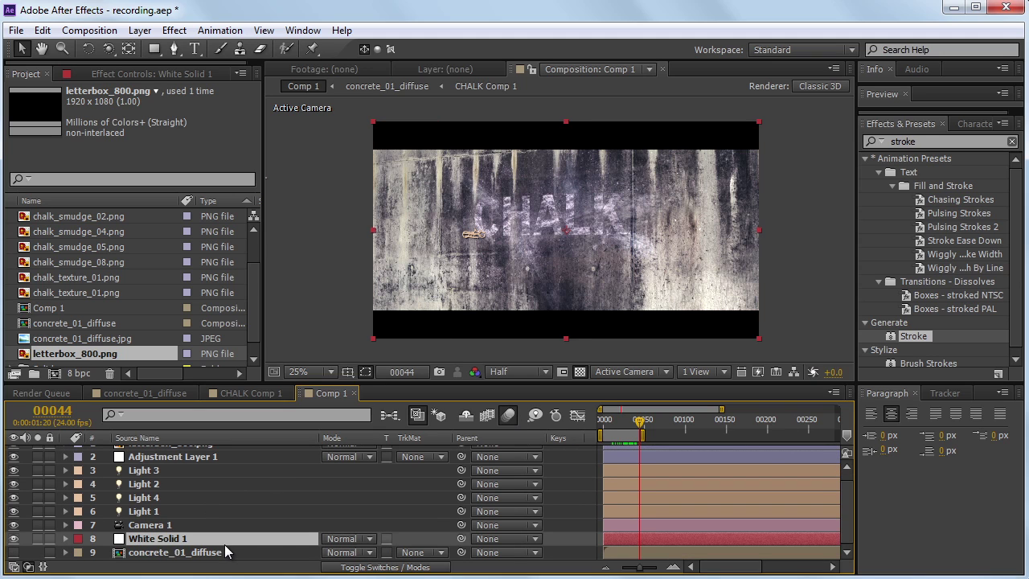
click(371, 566)
click(388, 540)
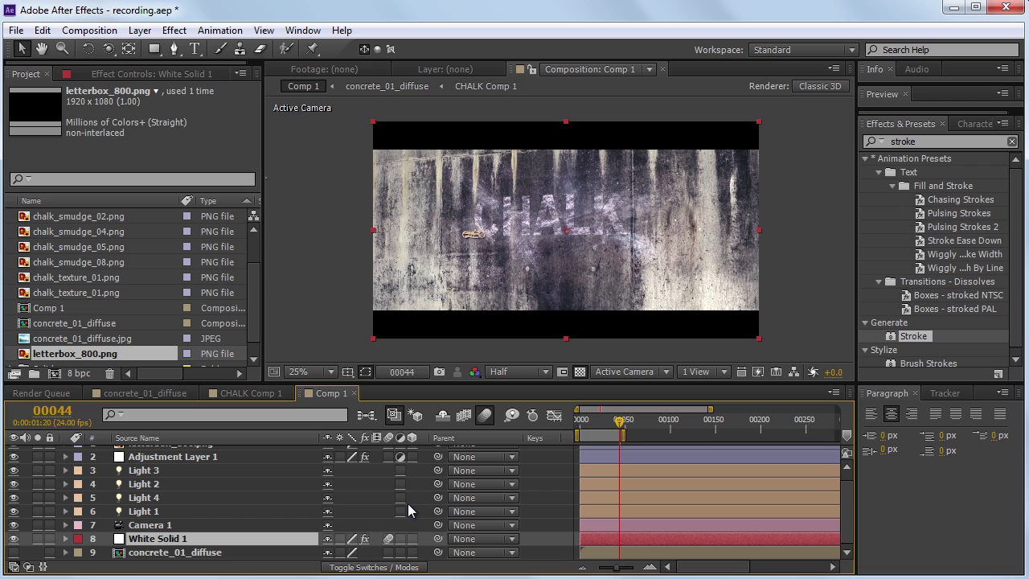
key(KP_0)
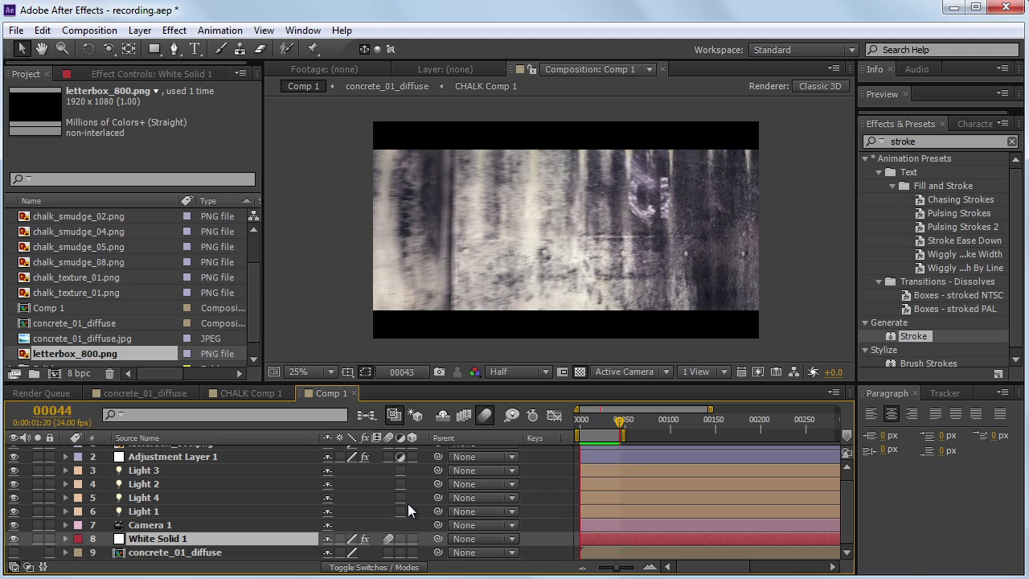
key(space)
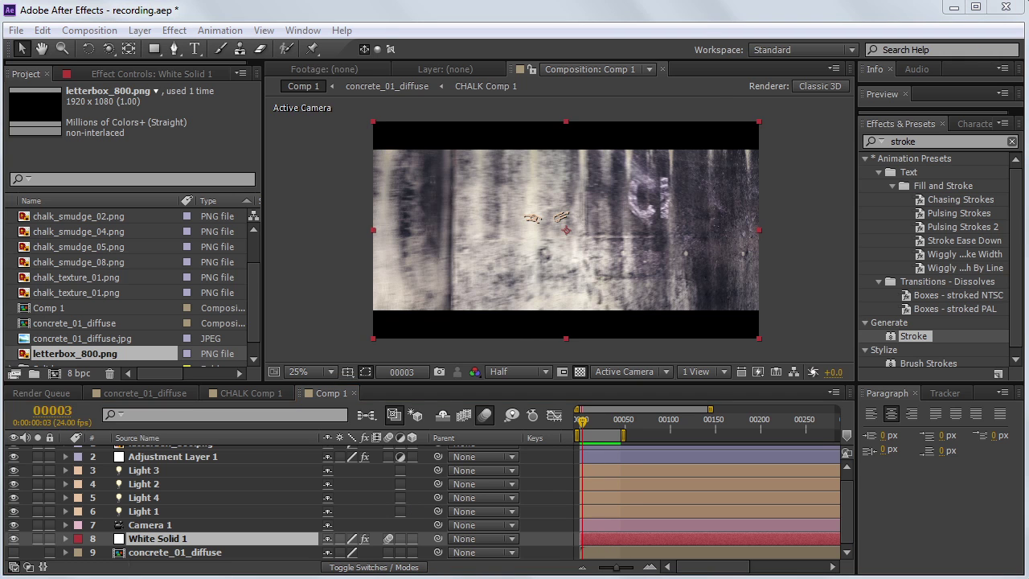
Step: Switch to Windows Explorer and view the chalk images in the SP_chalk_textures folder
key(alt+Tab)
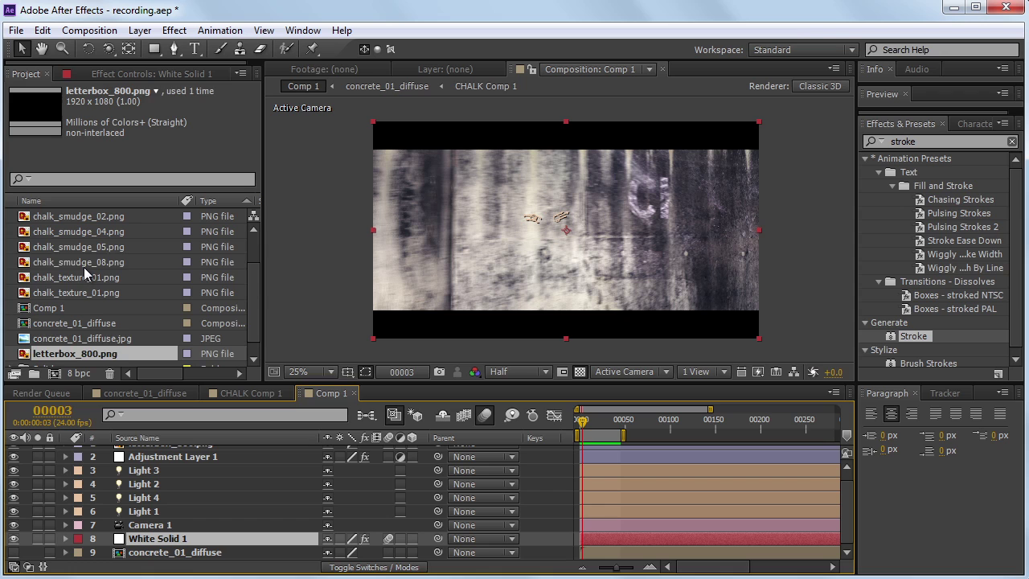
click(83, 267)
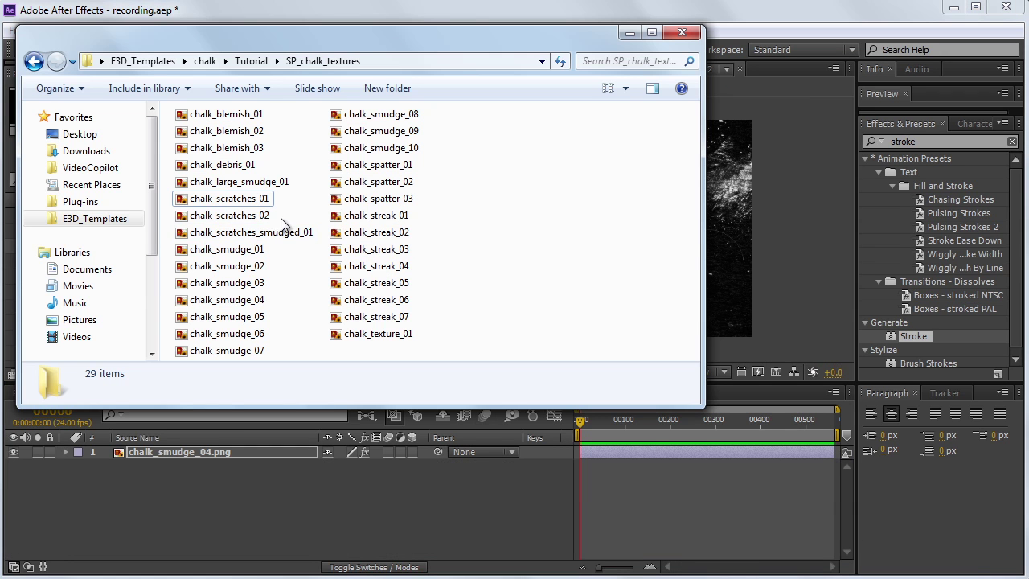
Step: Import chalk_streak_01.png from the SP_chalk_textures folder and place it above chalk_smudge_04.png in Comp 2
click(269, 219)
click(279, 190)
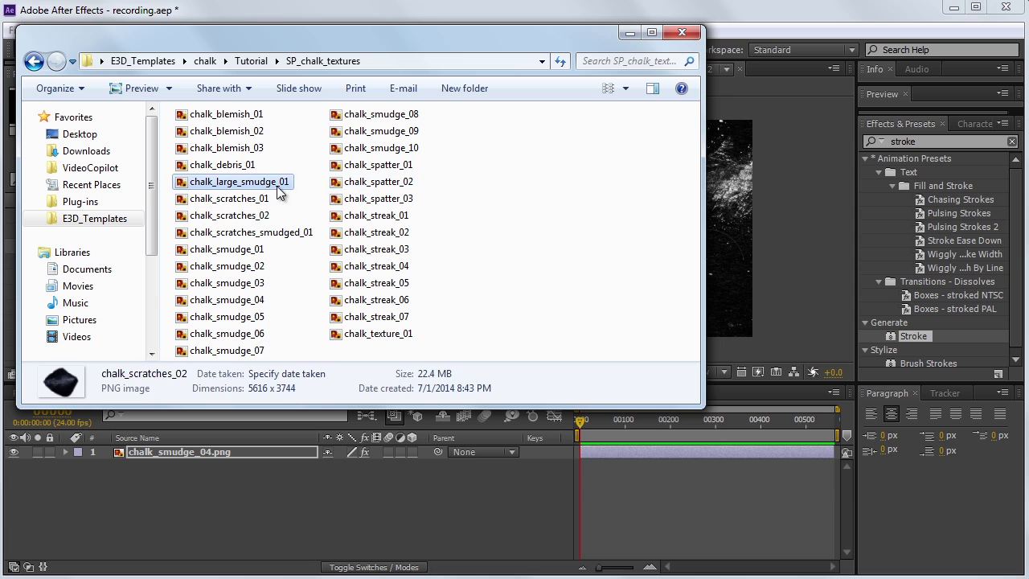
click(376, 215)
drag(372, 36, 587, 45)
drag(590, 229, 133, 282)
drag(84, 307, 165, 452)
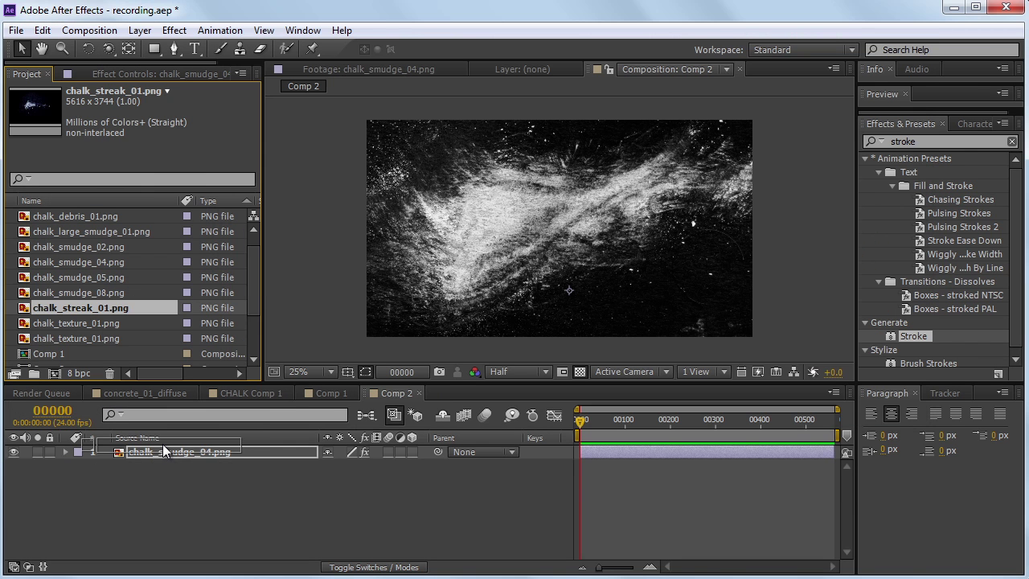
Step: Delete the chalk_smudge_04.png layer from Comp 2 and move the chalk streak slightly down and right in the frame
click(14, 466)
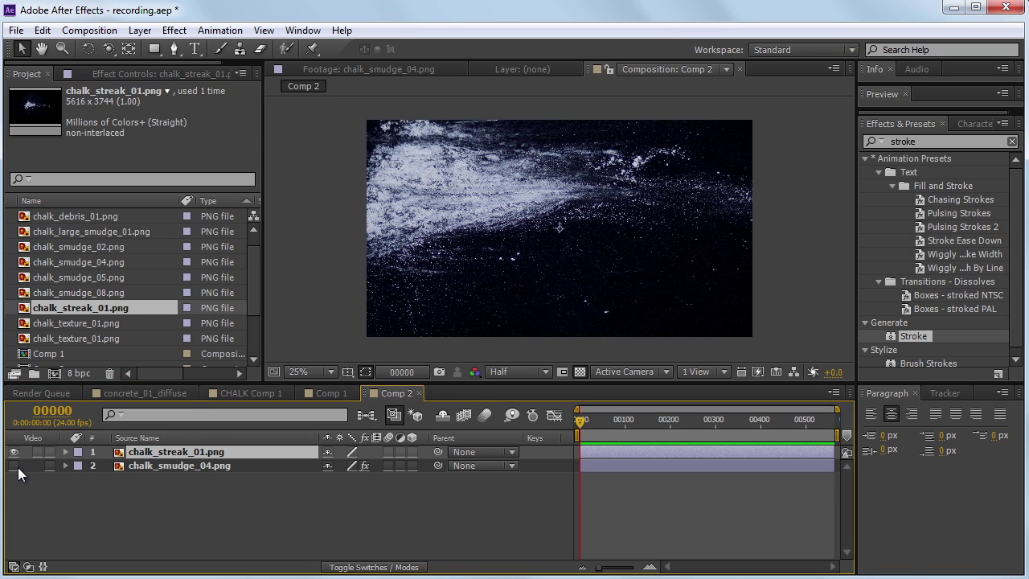
click(230, 467)
key(Delete)
drag(436, 266, 457, 306)
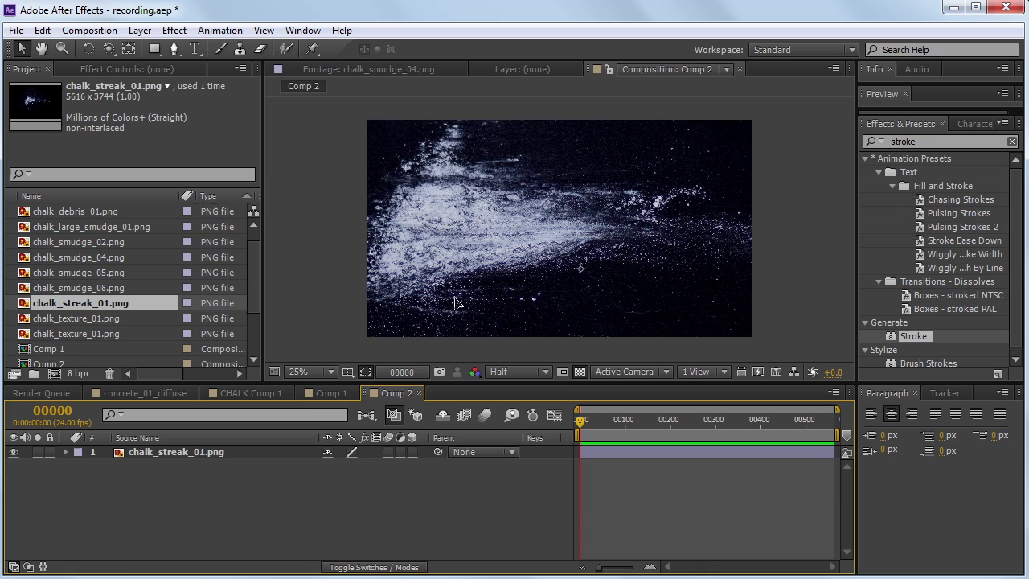
Step: Apply the Tint and Curves effects to the chalk_streak_01.png layer
click(184, 32)
click(193, 64)
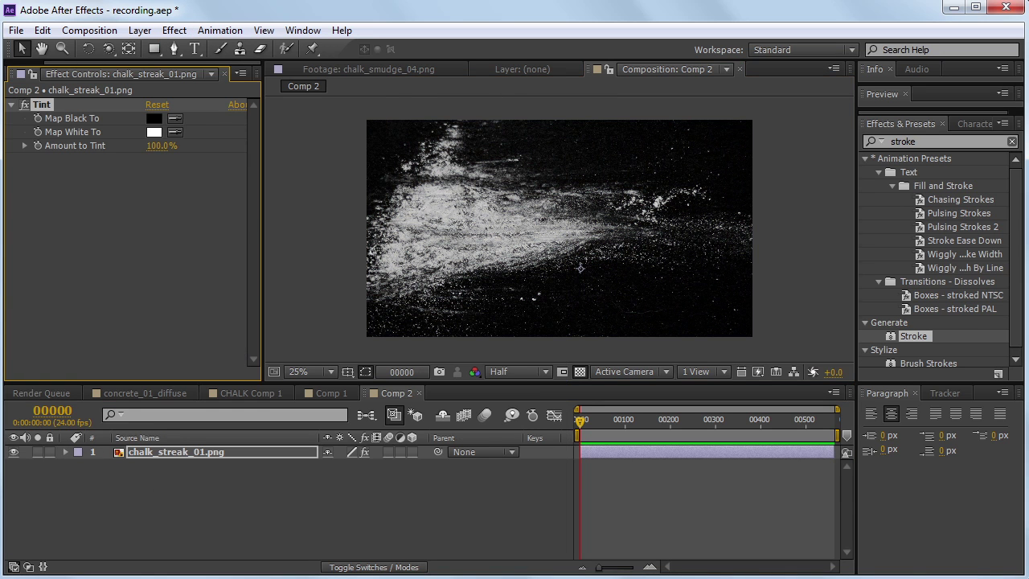
click(173, 30)
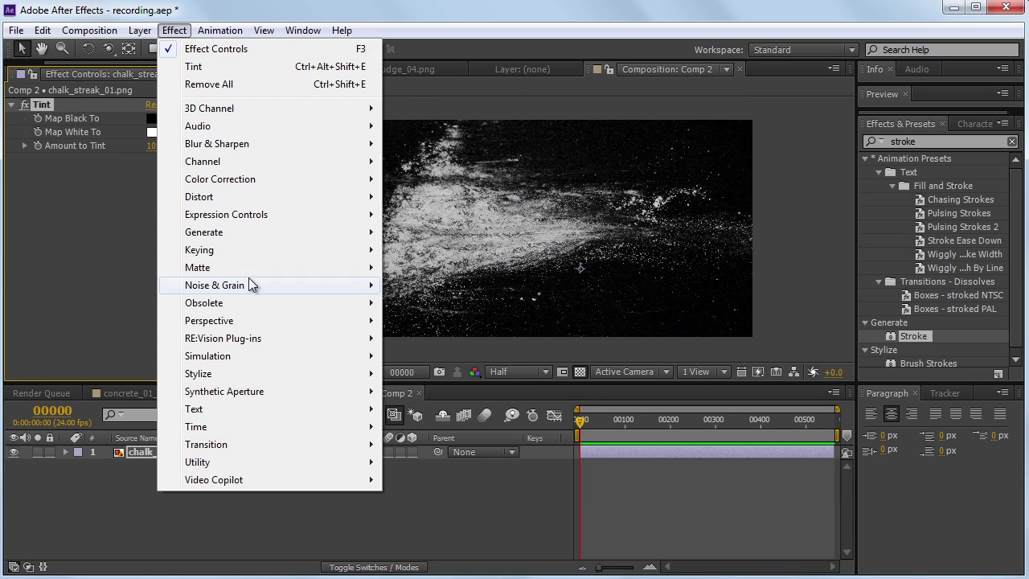
mouse_move(278, 179)
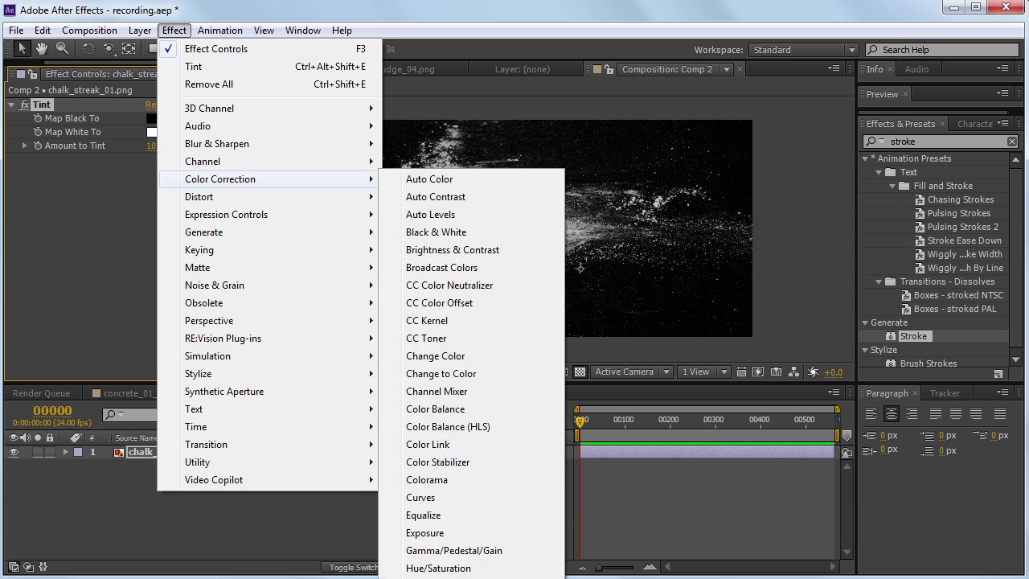
click(420, 497)
Step: Shape the chalk streak's RGB curve with raised highlights and upper midtones and a low shadow point to strengthen contrast
drag(151, 230, 151, 209)
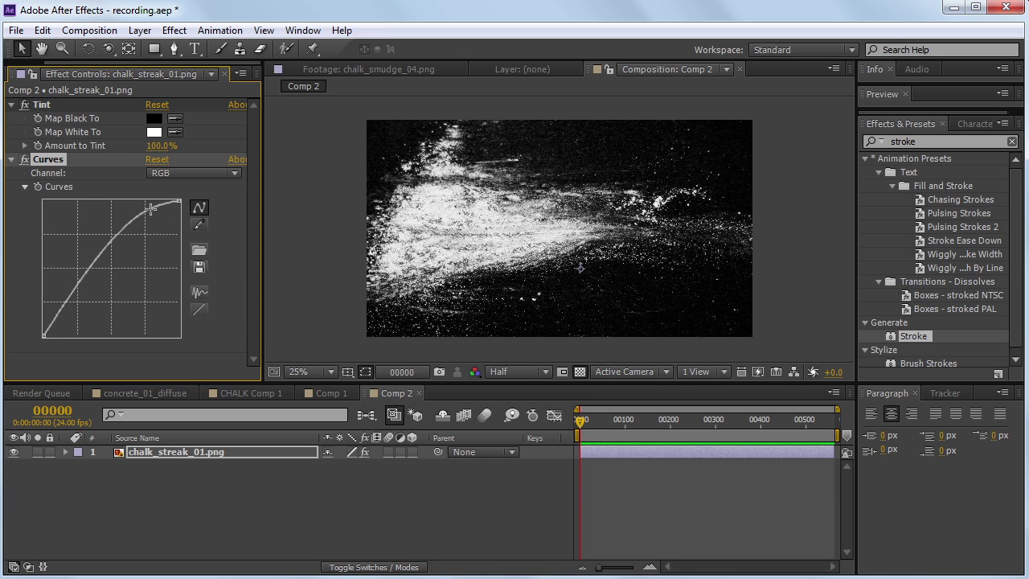
mouse_move(56, 317)
mouse_down()
mouse_move(58, 329)
mouse_move(63, 318)
mouse_up()
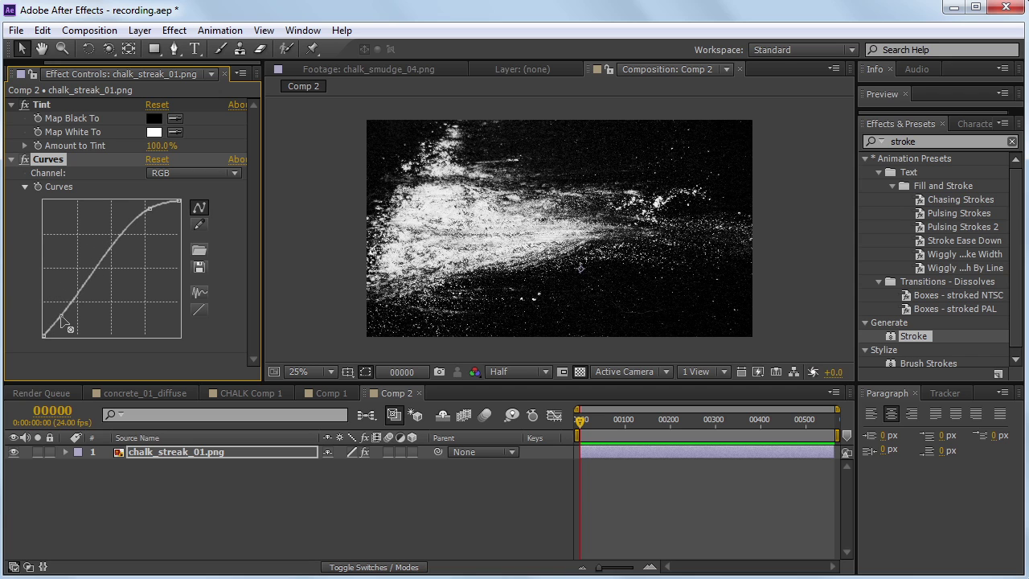
mouse_move(128, 225)
mouse_down()
mouse_move(132, 216)
mouse_move(123, 222)
mouse_up()
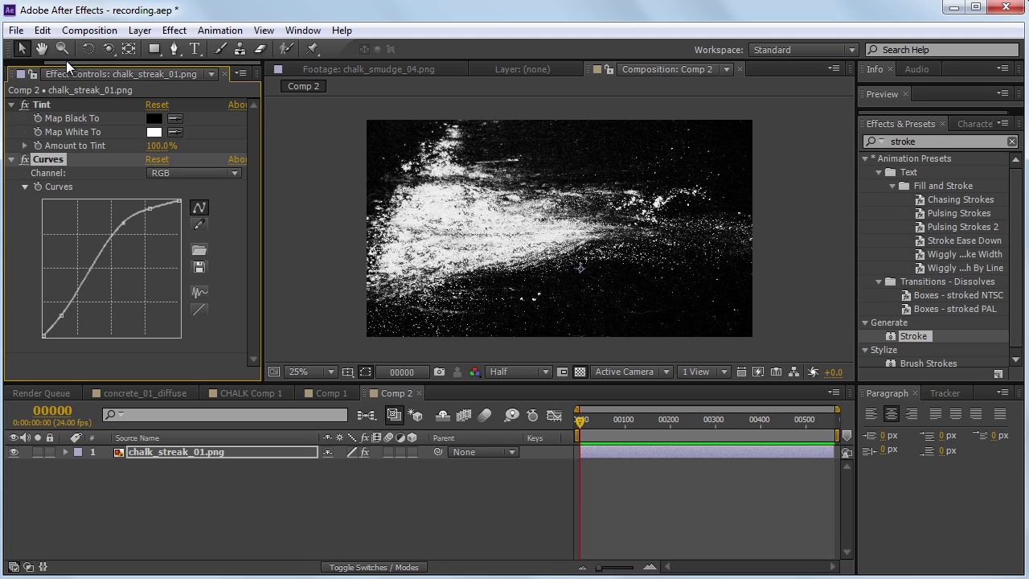
drag(65, 60, 16, 70)
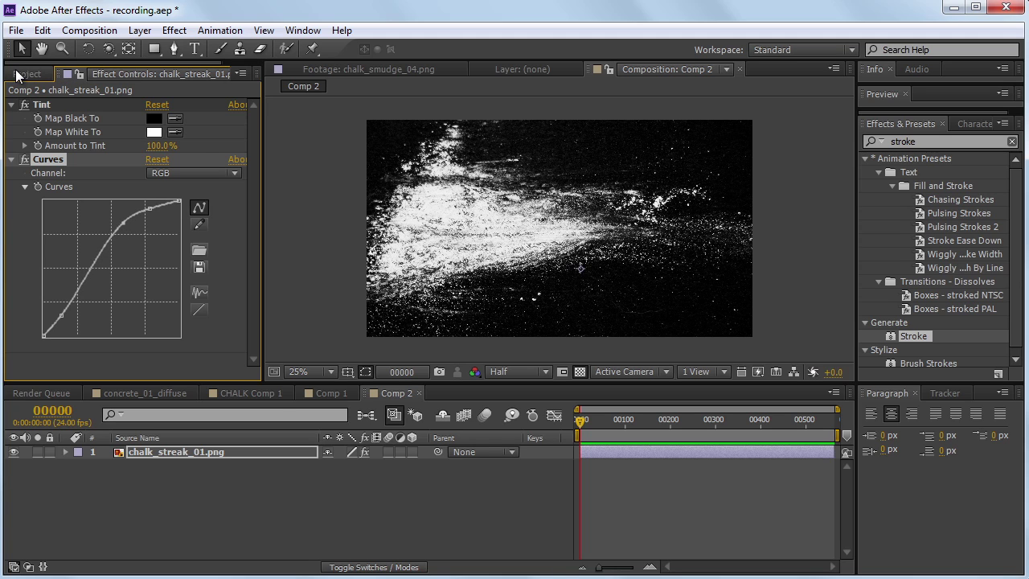
Step: Check the full extent of the chalk_streak_01.png layer beyond the frame and nudge the layer slightly left
click(205, 457)
key(comma)
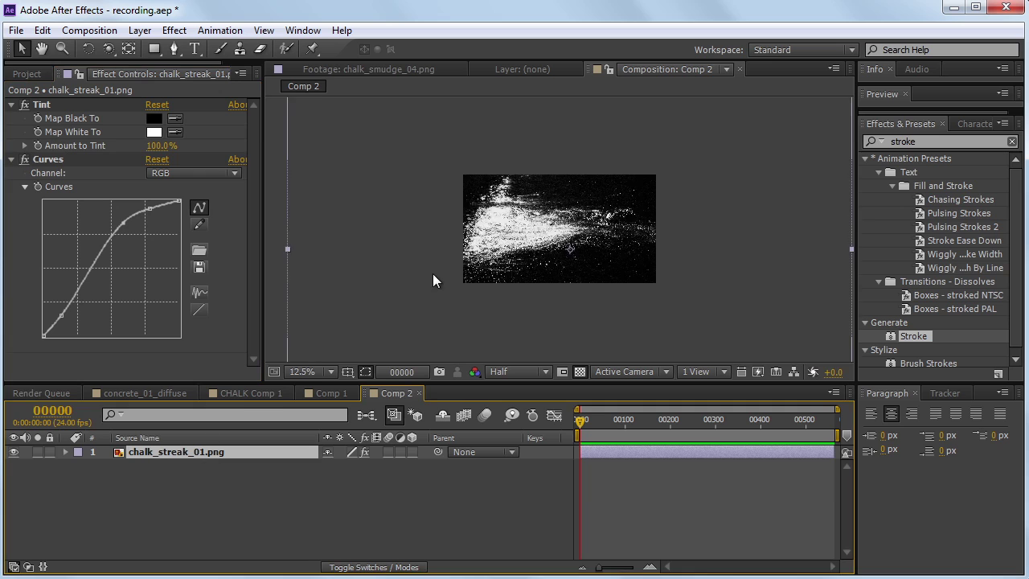
key(comma)
drag(705, 144, 707, 145)
key(period)
key(period)
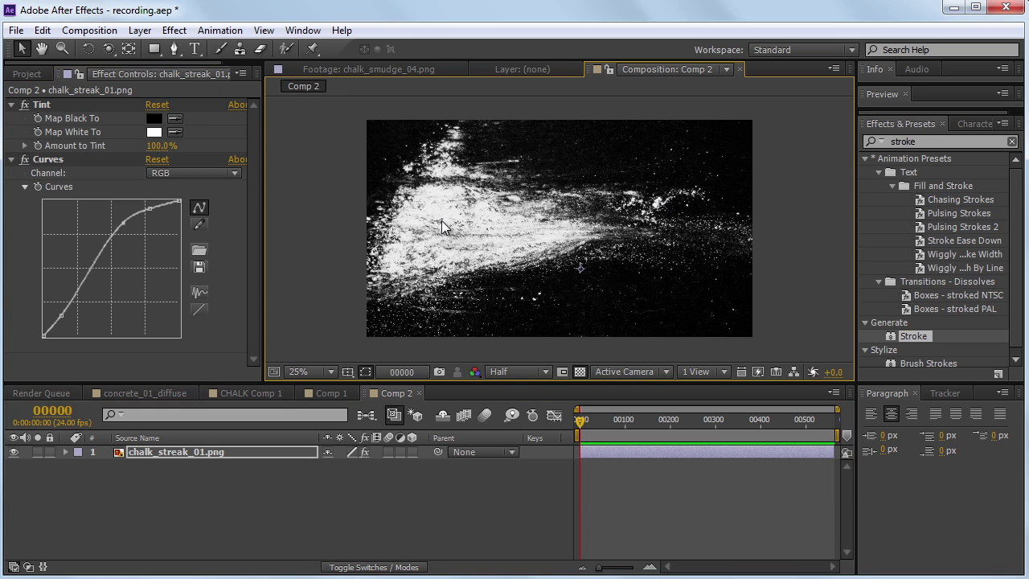
mouse_move(319, 247)
mouse_down()
mouse_move(305, 250)
mouse_move(314, 246)
mouse_up()
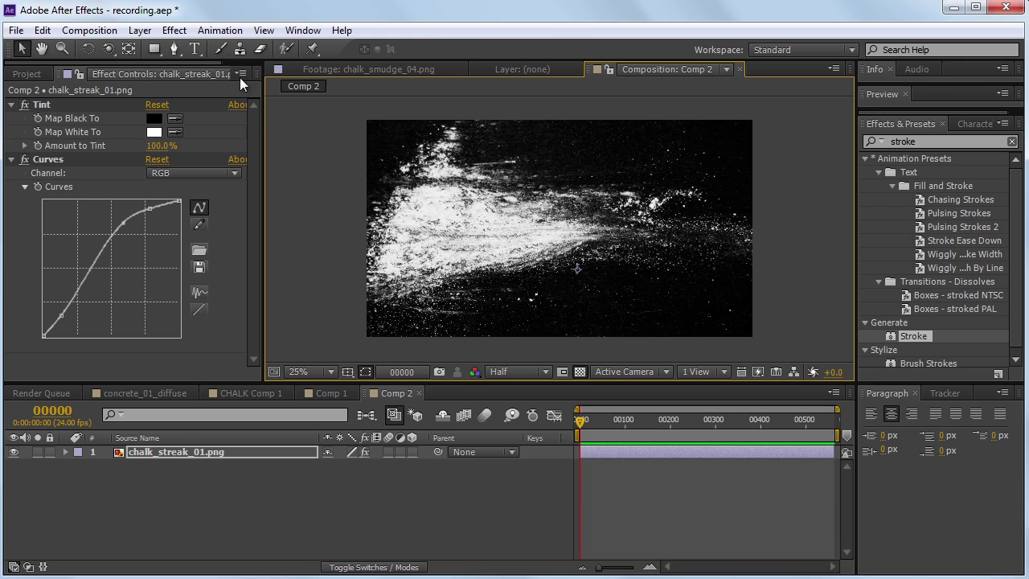
Step: Add a white text layer reading CHALK over the bright part of the chalk streak
click(196, 48)
click(415, 227)
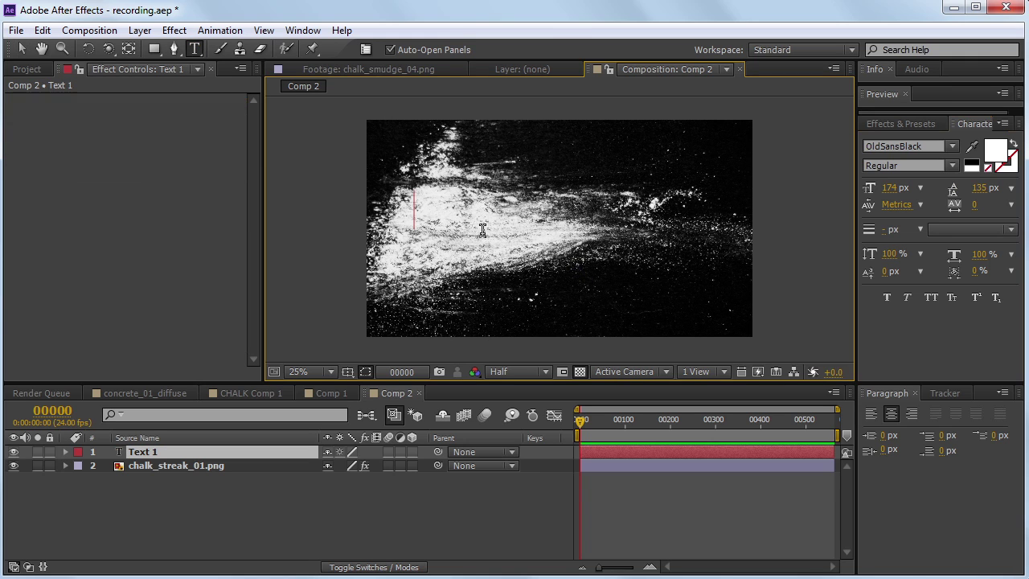
text(CHA:L)
key(BackSpace)
key(BackSpace)
text(LK)
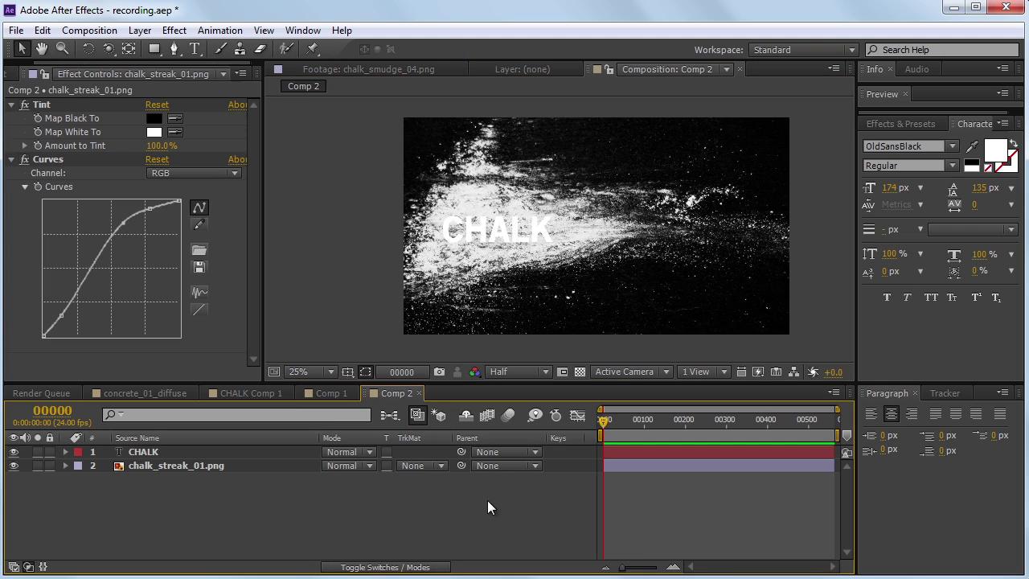
Step: Set the chalk_streak_01.png layer's track matte to Alpha Inverted, using the CHALK text layer as the matte
click(416, 467)
click(202, 465)
click(405, 466)
click(482, 524)
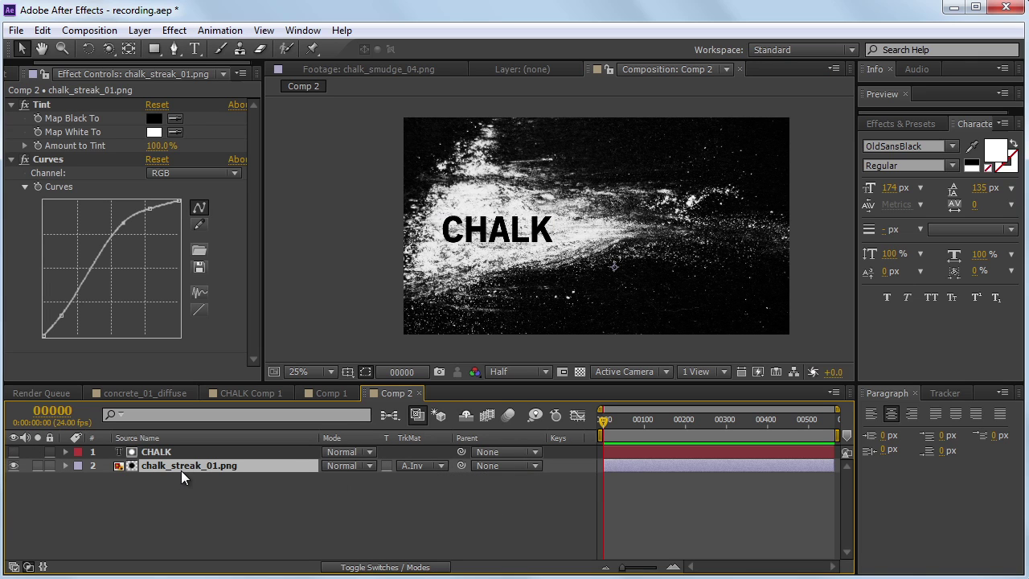
Step: Duplicate chalk_streak_01.png to the bottom of the layer stack with no track matte and reset the copy's Curves effect
key(ctrl+d)
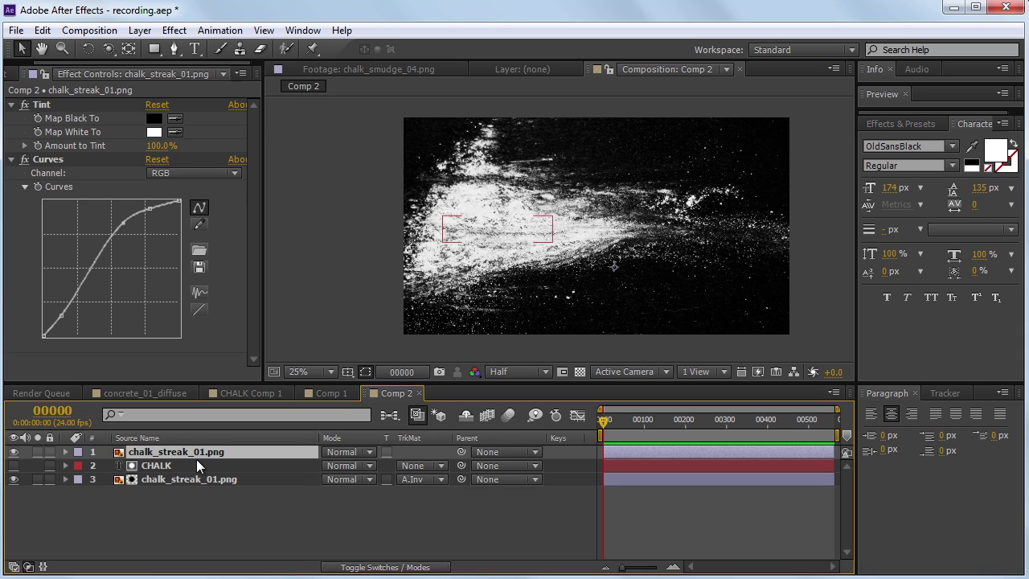
drag(193, 453, 200, 510)
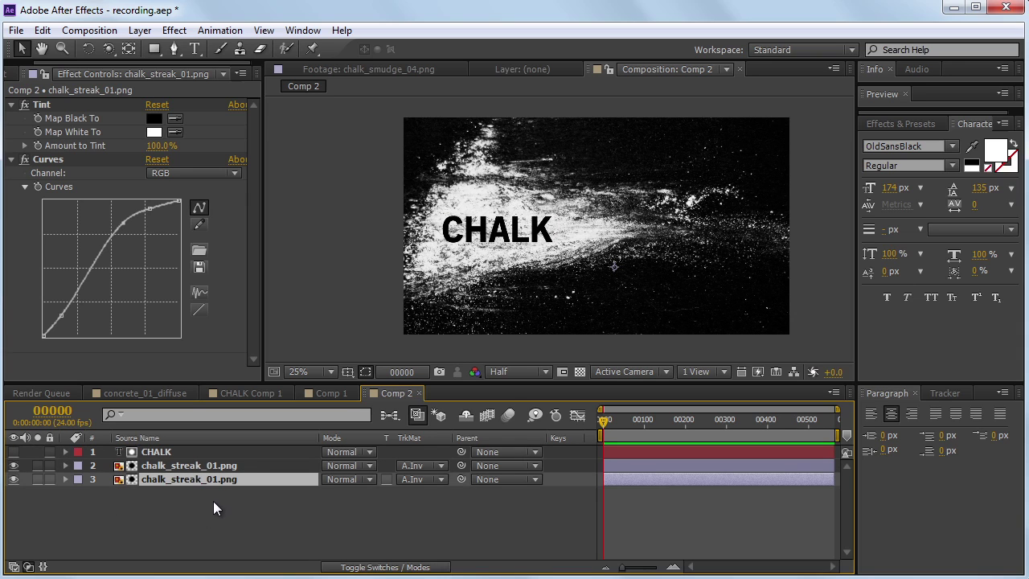
click(157, 159)
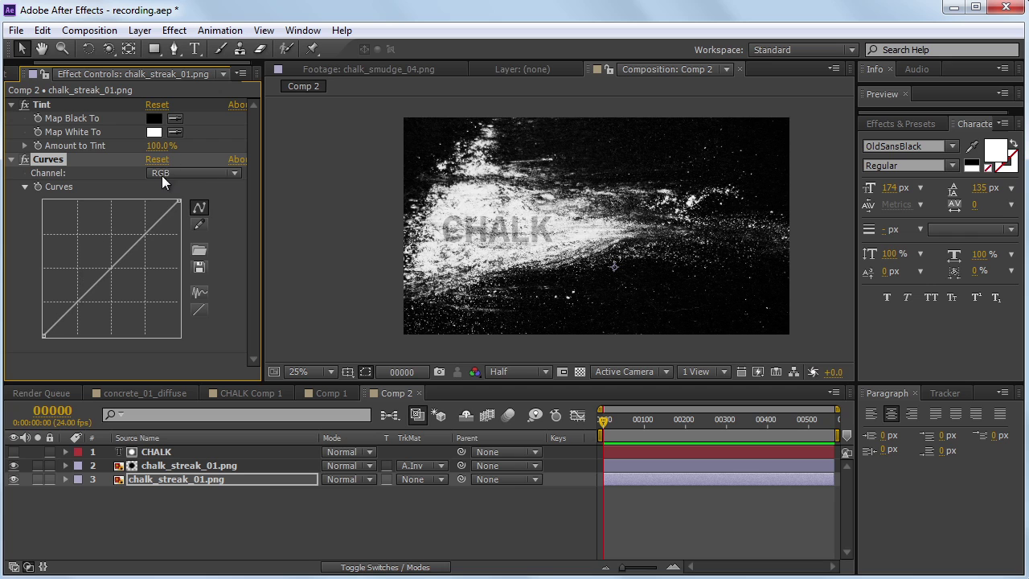
Step: Reshape the bottom chalk streak copy's RGB curve to crush shadows and midtones, leaving only faint bright chalk inside the letters
drag(152, 231, 161, 272)
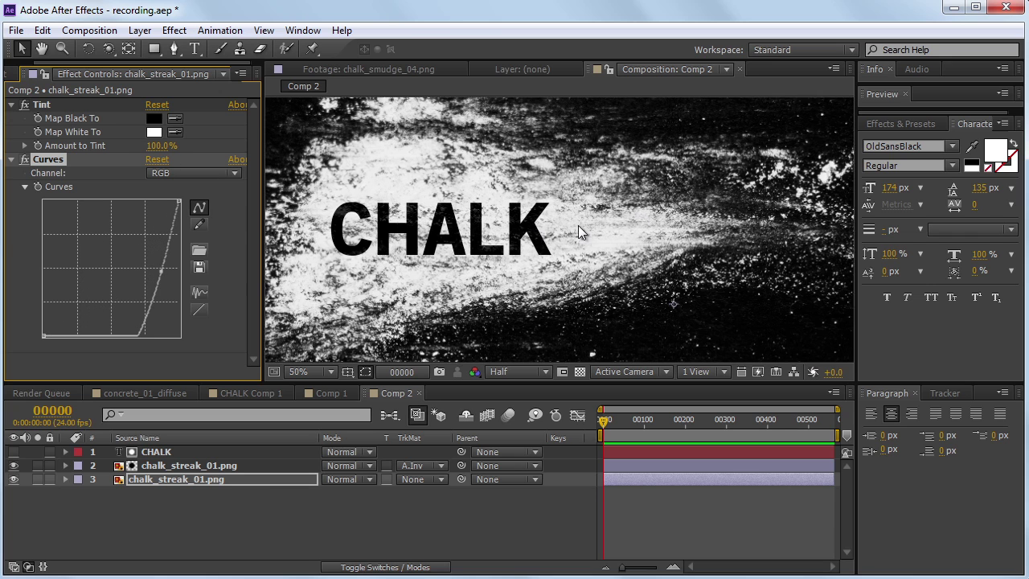
scroll(507, 235, up, 1)
drag(144, 333, 68, 302)
drag(164, 276, 174, 219)
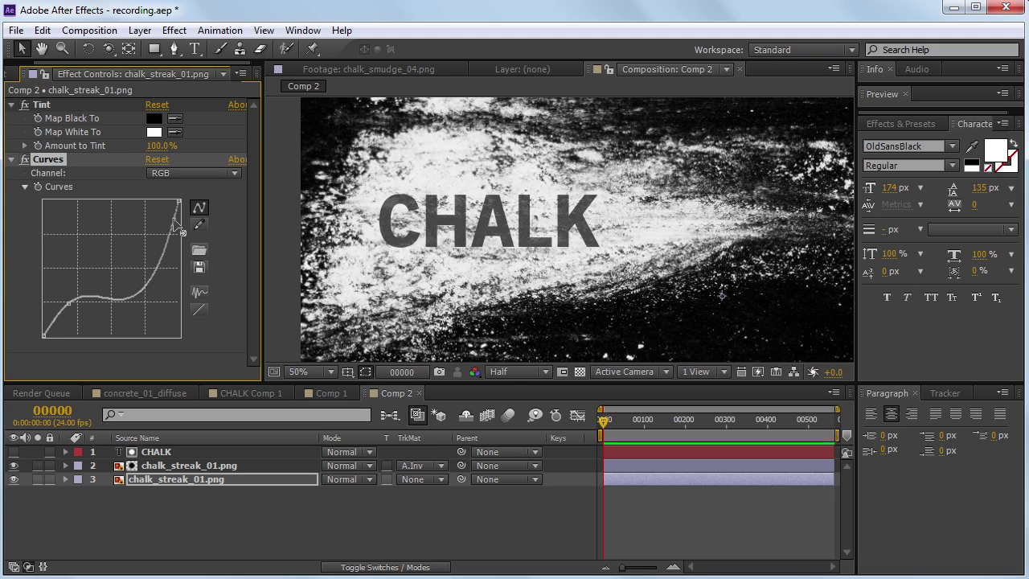
drag(68, 305, 87, 351)
drag(172, 219, 166, 220)
mouse_move(123, 289)
mouse_down()
mouse_move(141, 307)
mouse_move(137, 327)
mouse_up()
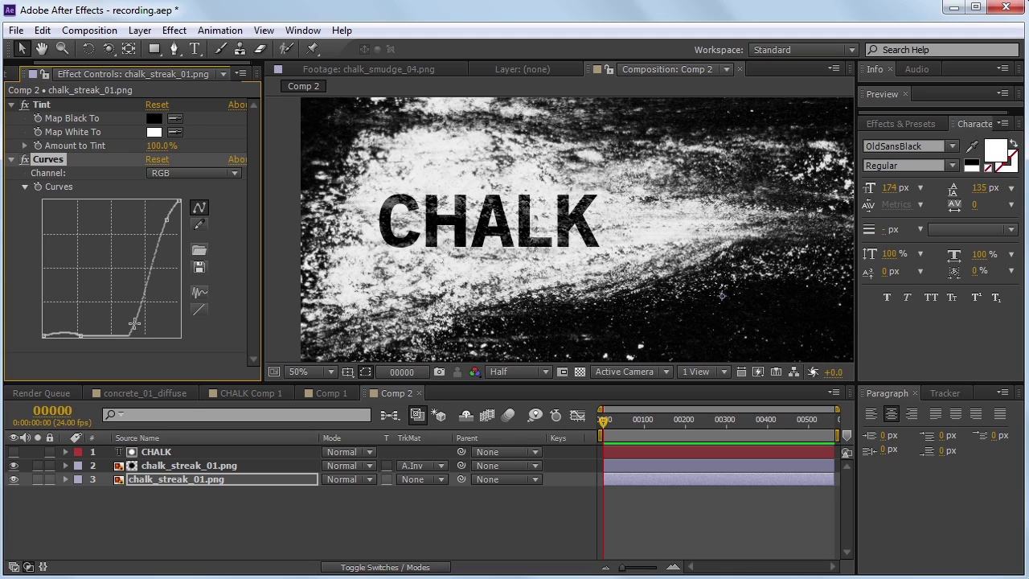
drag(157, 257, 156, 271)
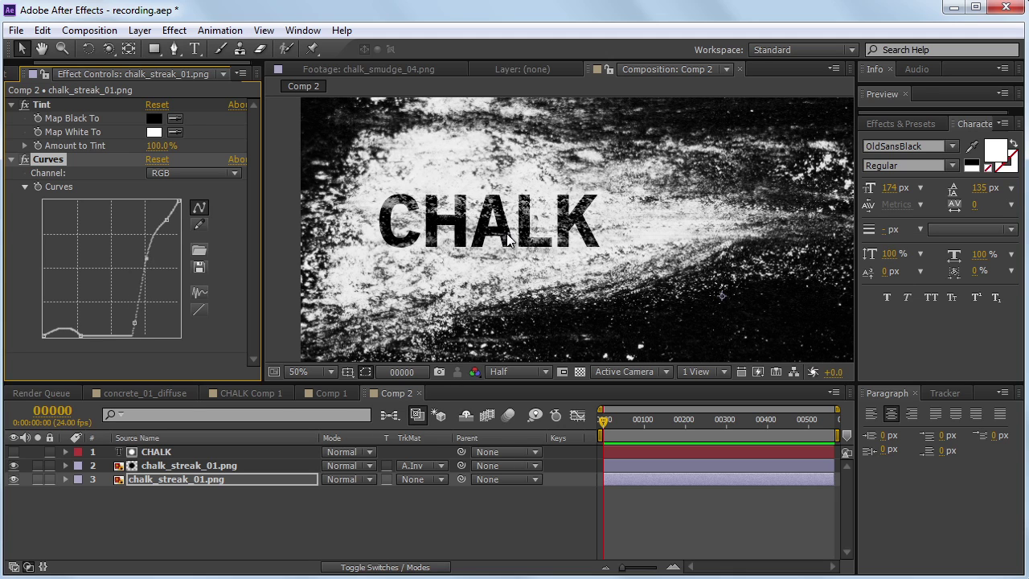
Step: Set the Comp 2 preview to Full resolution and inspect the chalk texture in the cut-out letters with the upper streak layer selected
click(304, 370)
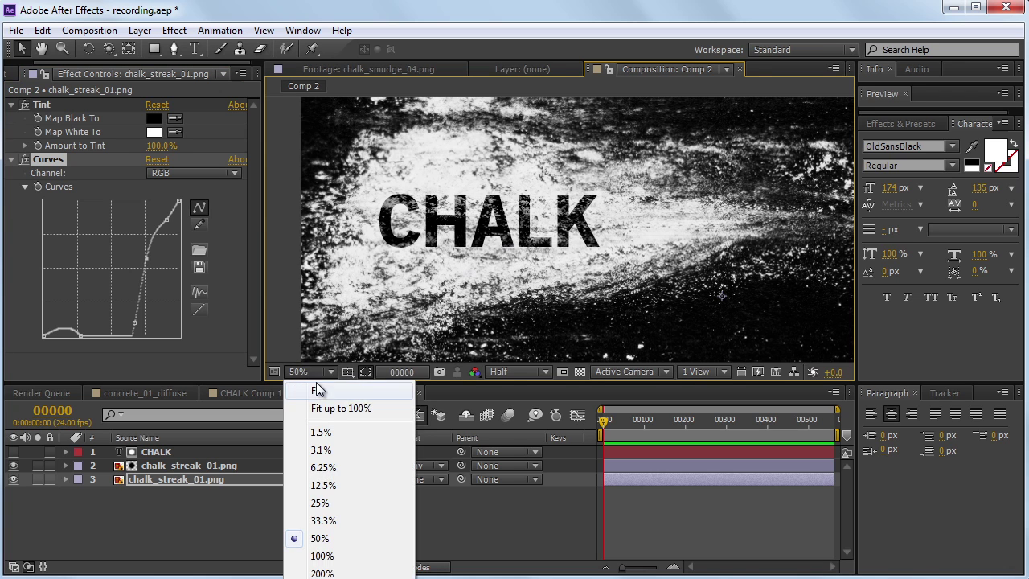
click(329, 403)
click(181, 456)
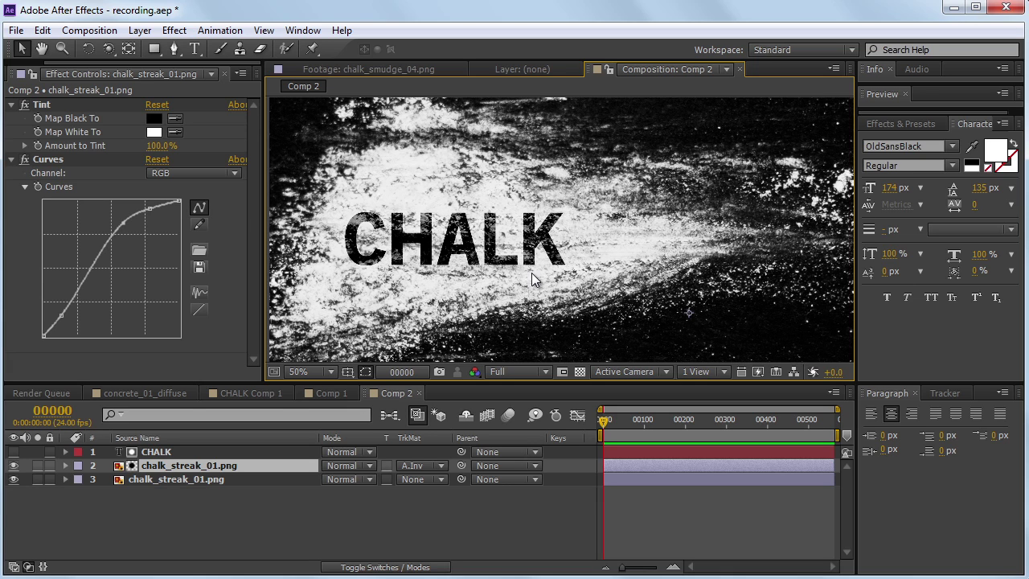
Step: Switch to the web browser and view the Tutorials and Techniques page and the Portfolio page on screenpunch.com
key(alt+Tab)
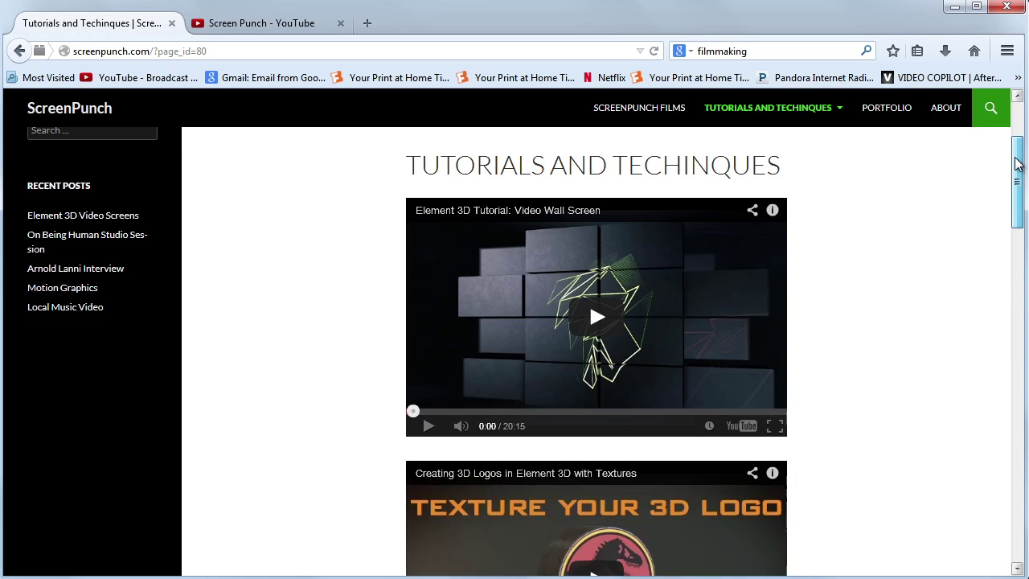
drag(1015, 166, 997, 111)
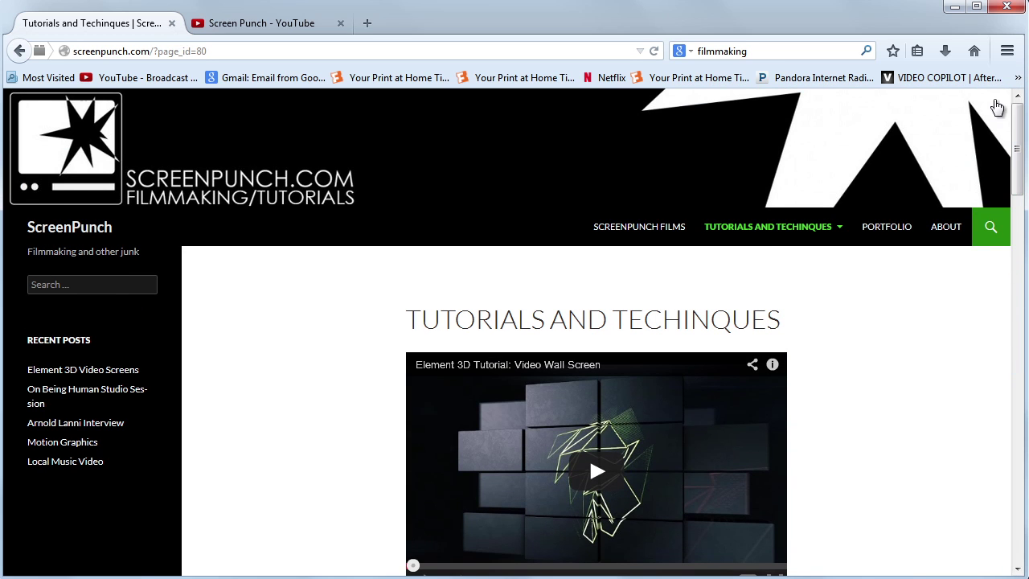
click(889, 230)
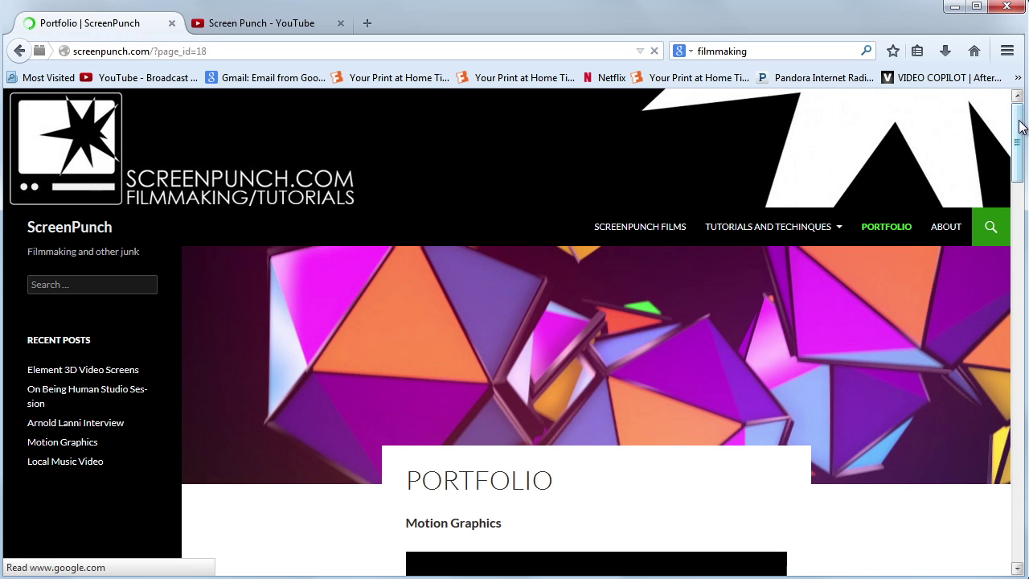
drag(1020, 120, 1018, 239)
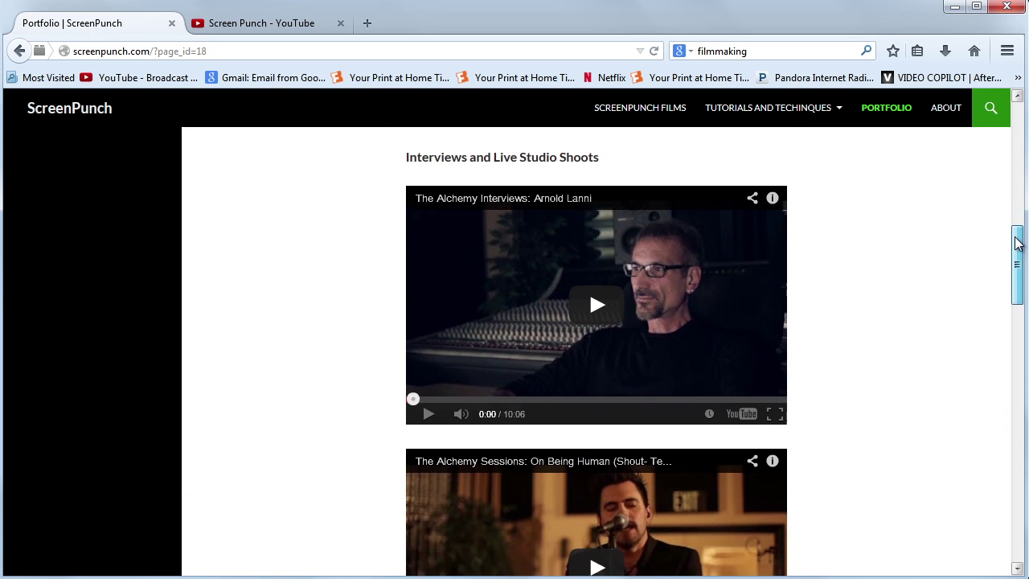